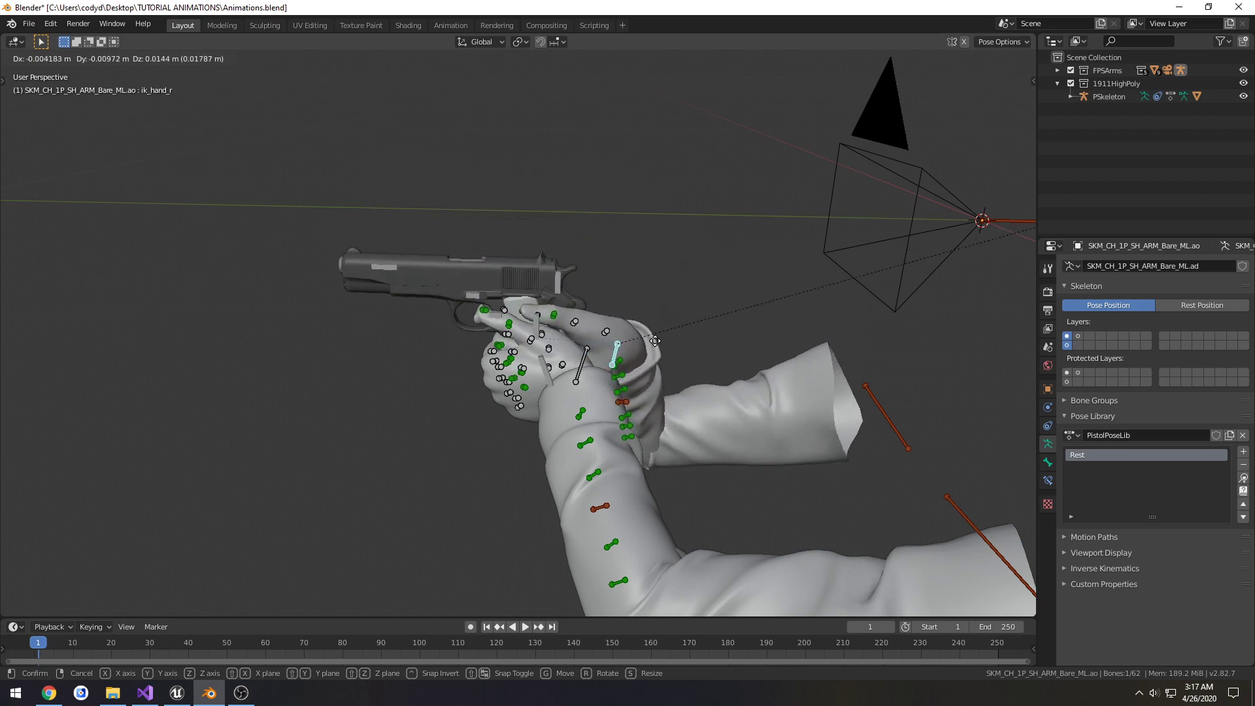
Step: Undo the trial move of the ik_hand_r bone
left_click(663, 298)
key("ctrl+z")
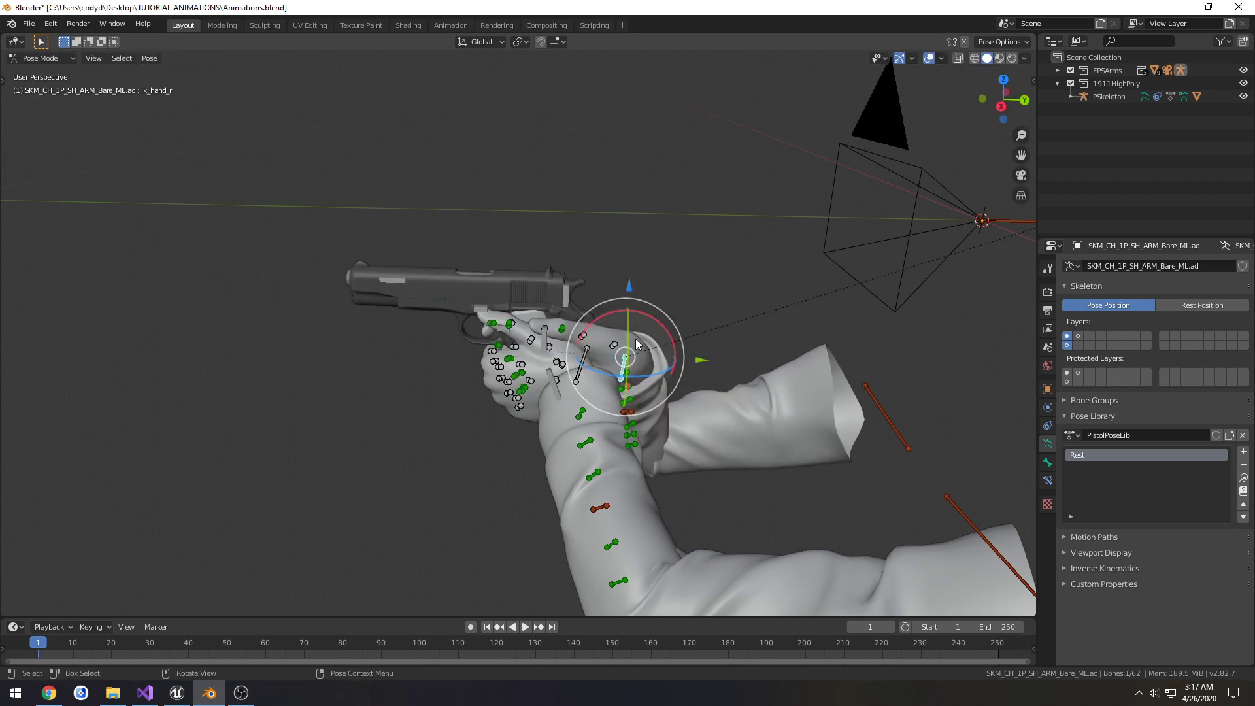
scroll(636, 343, "down", 6)
middle_click_drag(410, 304, 425, 274)
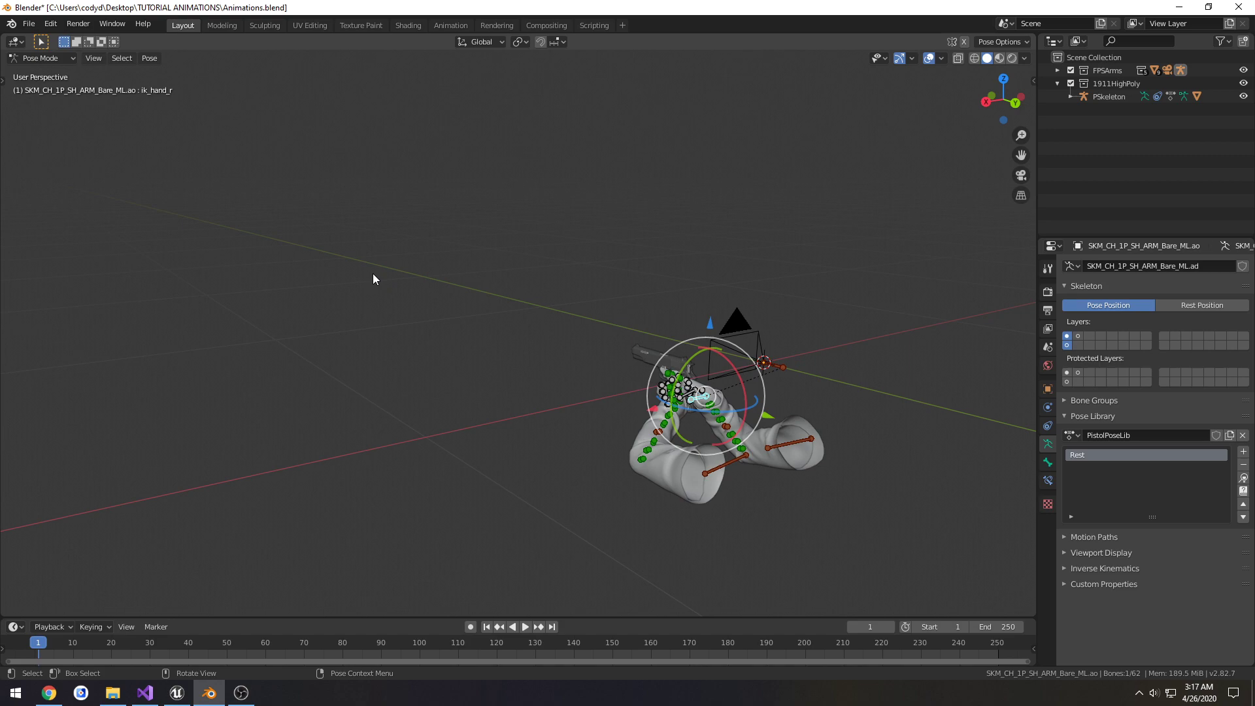
middle_click_drag(373, 275, 996, 341)
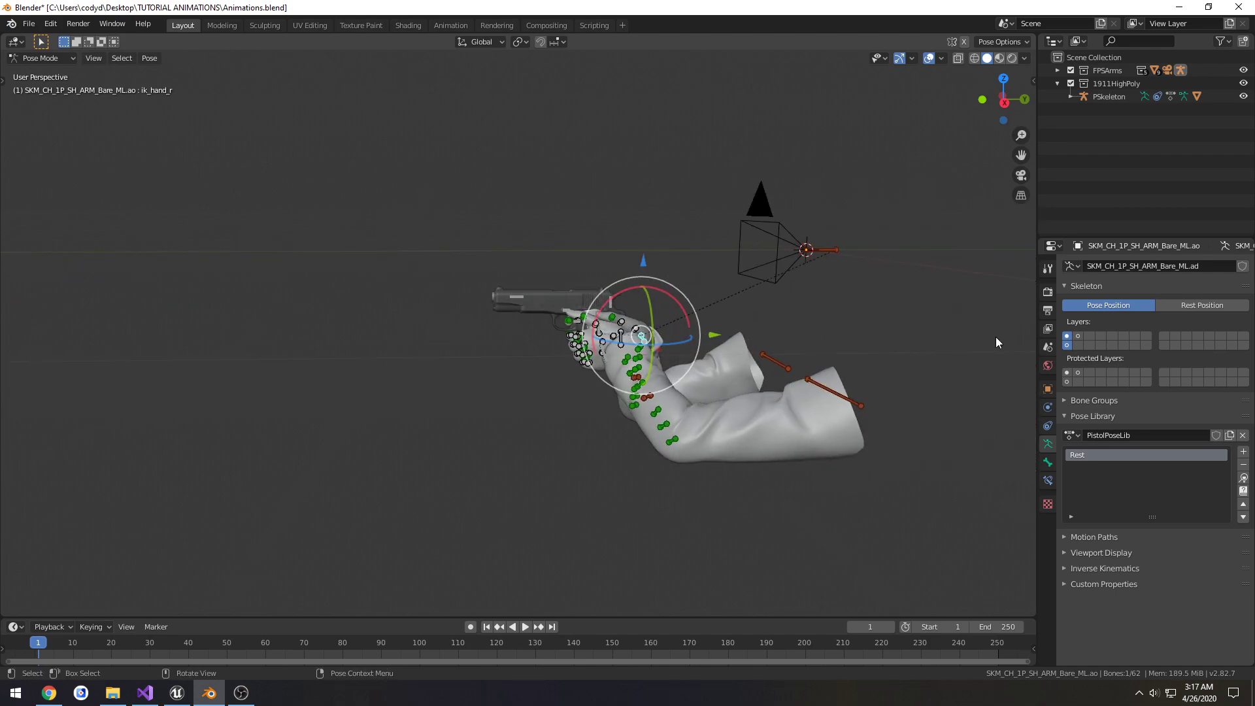
Step: Hide the second active bone layer of the arm armature, leaving only the first layer shown
left_click(1067, 337)
scroll(739, 327, "up", 4)
middle_click_drag(806, 315, 656, 391)
Step: Add a Child Of bone constraint to the ik_hand_l bone
left_click(612, 390)
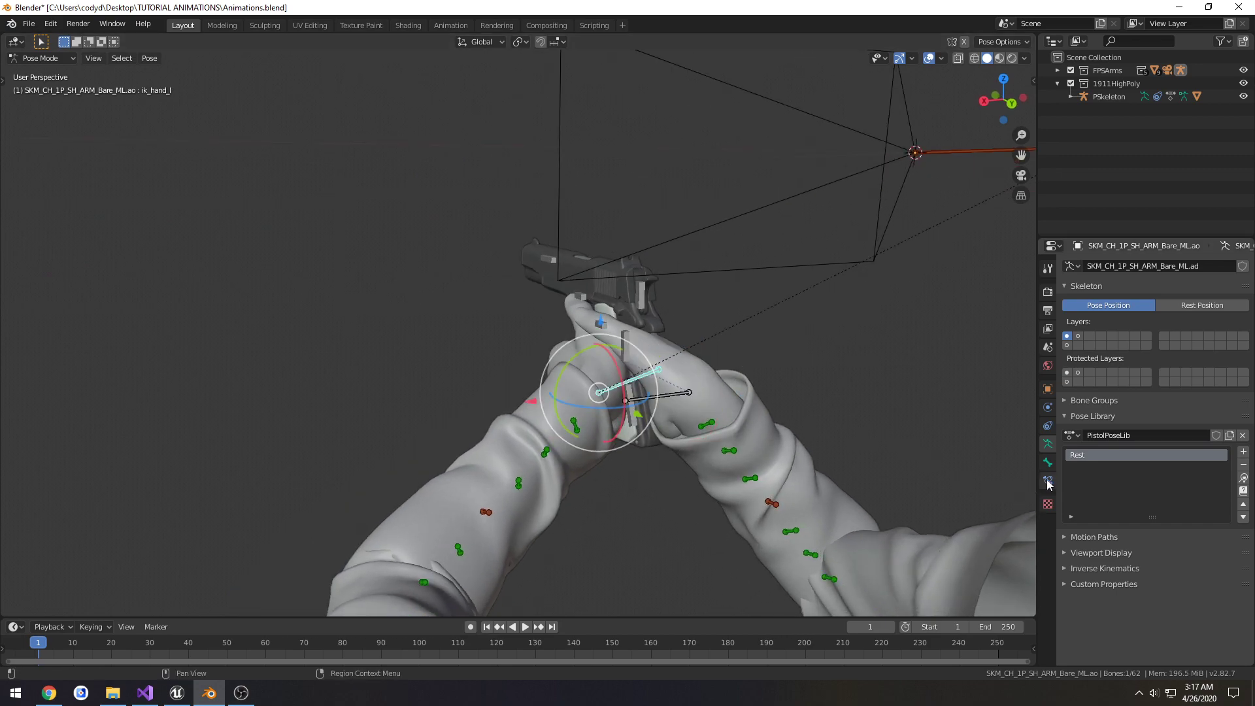
left_click(1048, 480)
left_click(1123, 267)
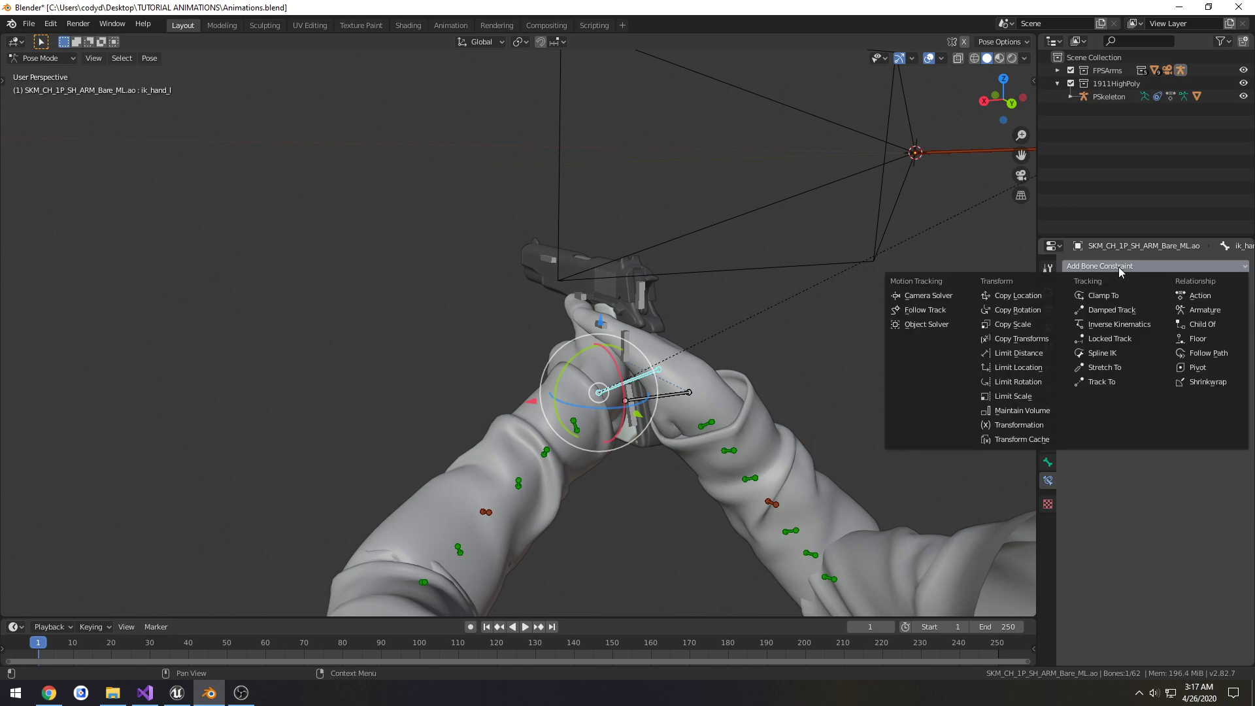
left_click(1197, 329)
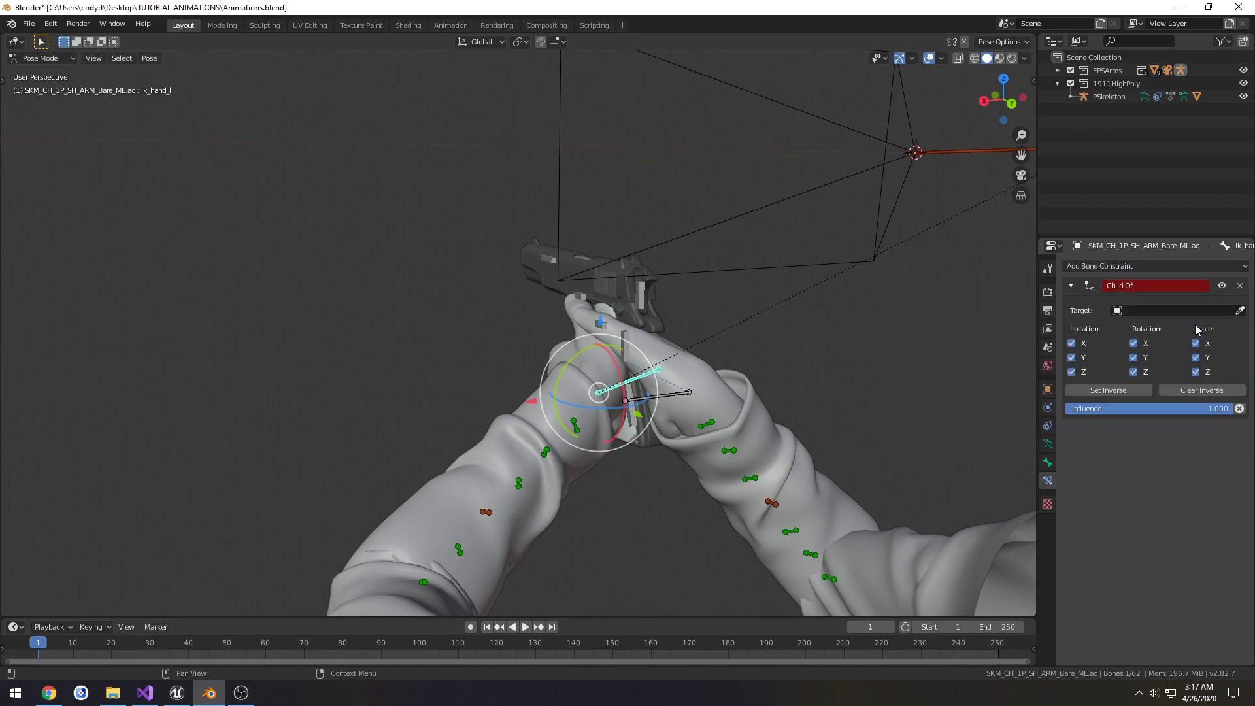
Step: Target the Child Of constraint at the arm armature's ik_hand_r bone and set its inverse
left_click(1239, 311)
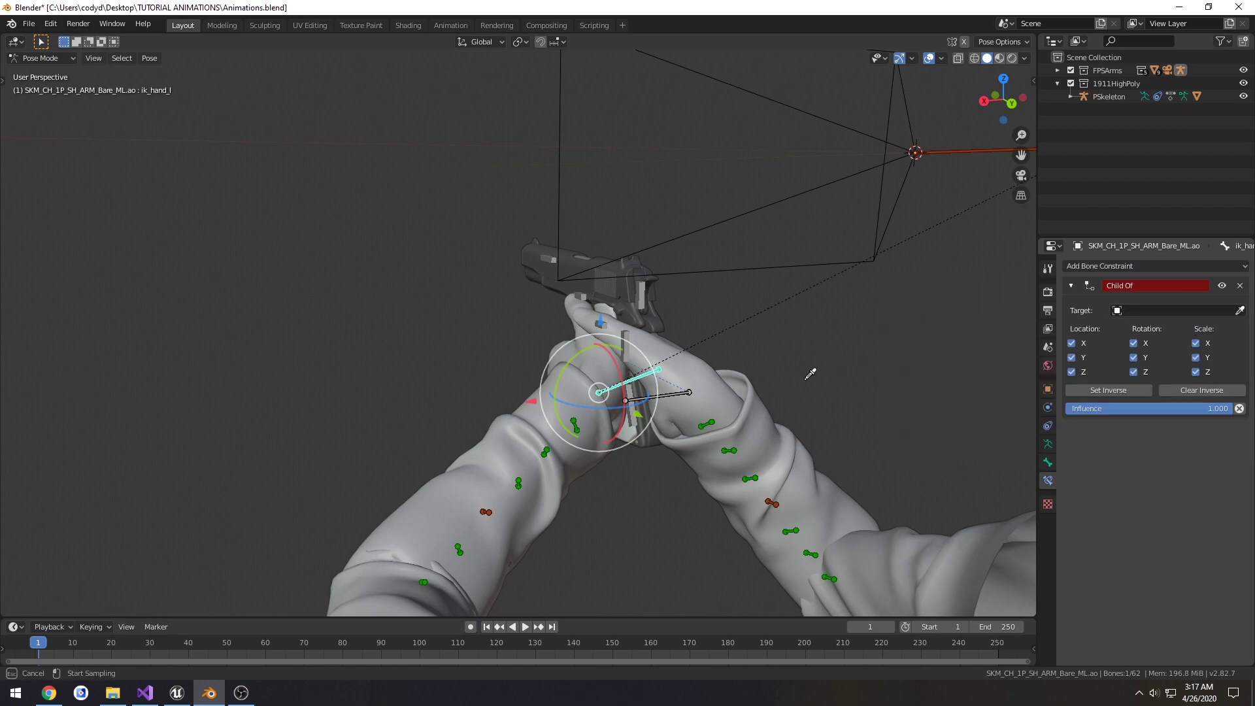
left_click(688, 385)
left_click(1139, 329)
type("hand_r")
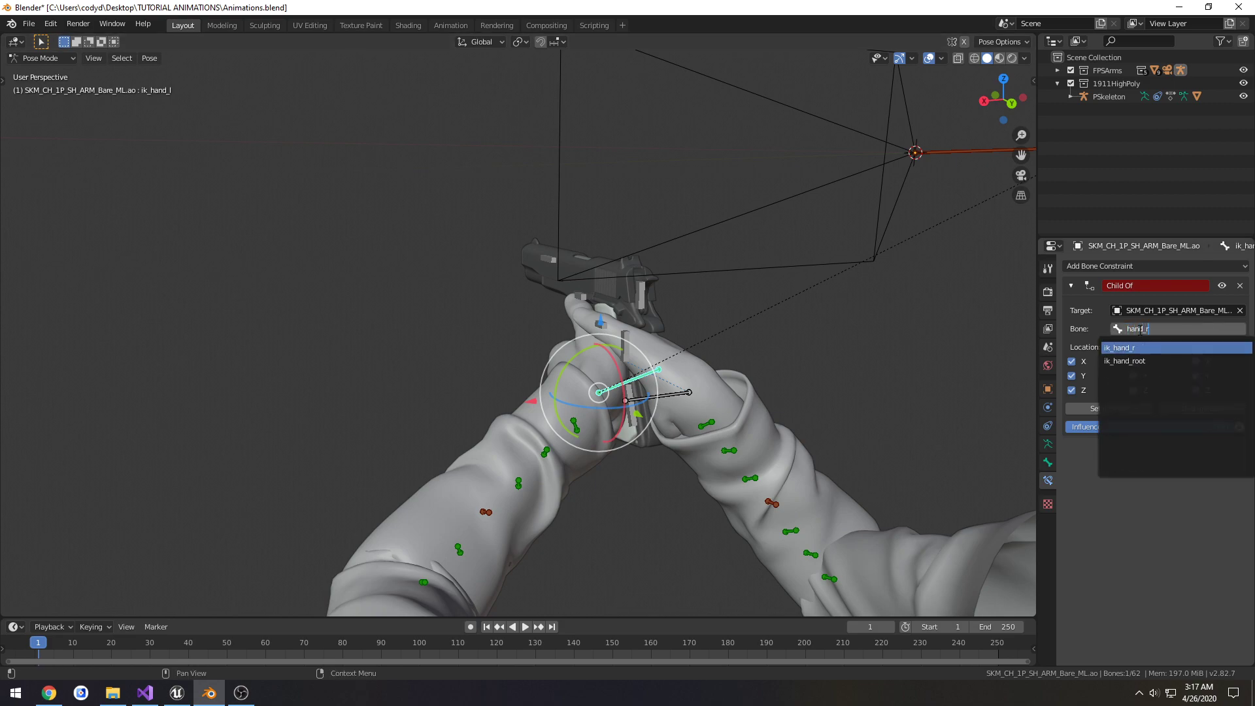
key("Return")
left_click(1106, 407)
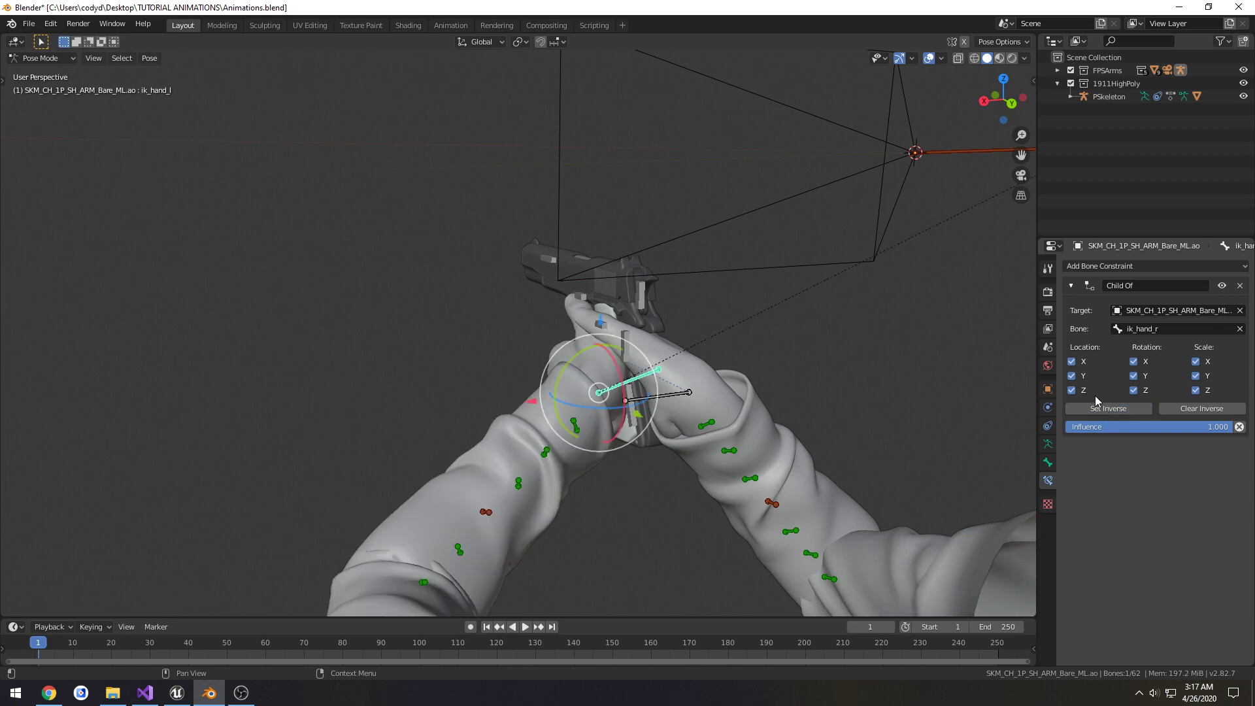
Step: Test the constraint by moving the ik_hand_r bone freely upward, and undo the move
left_click(681, 394)
middle_click_drag(681, 397, 818, 370)
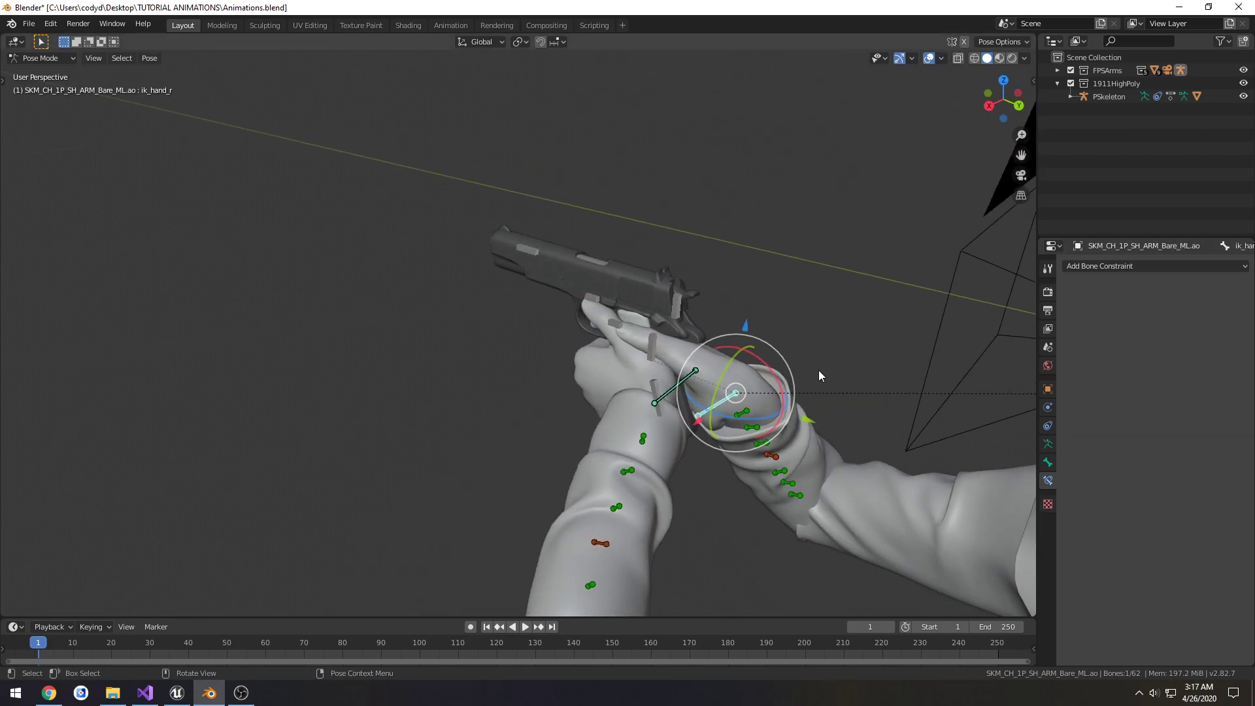
key("g")
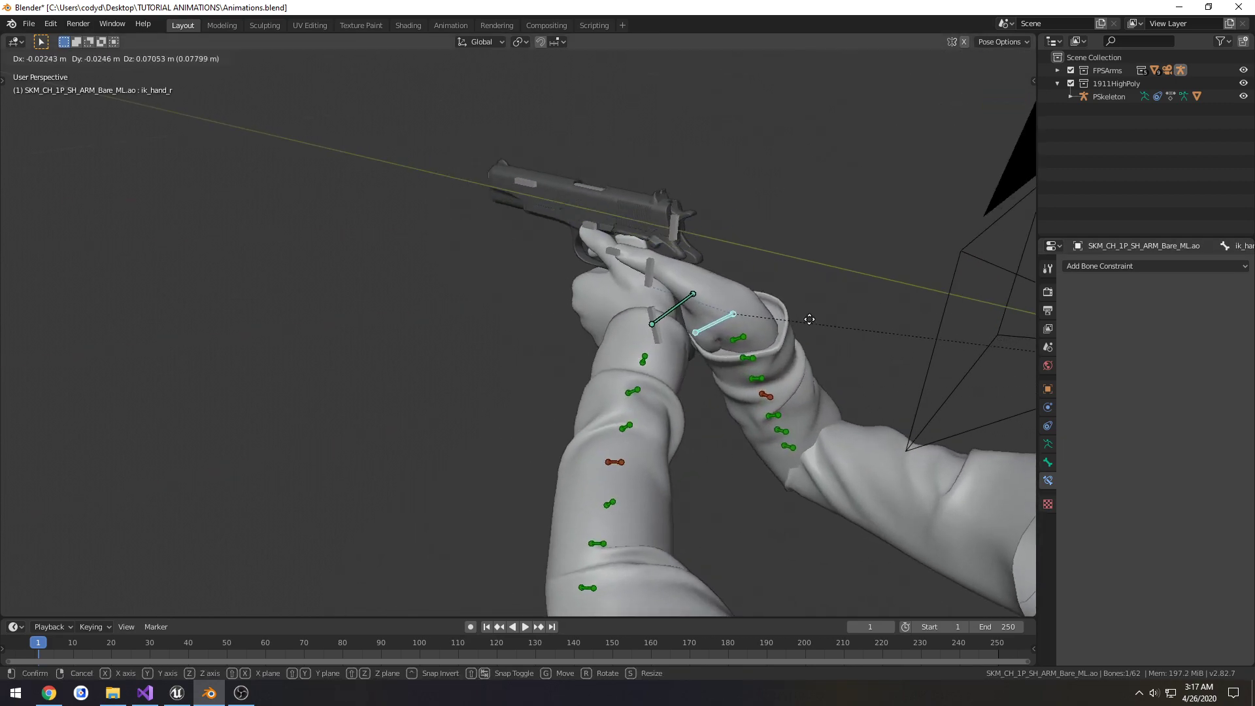
left_click(804, 322)
key("ctrl+z")
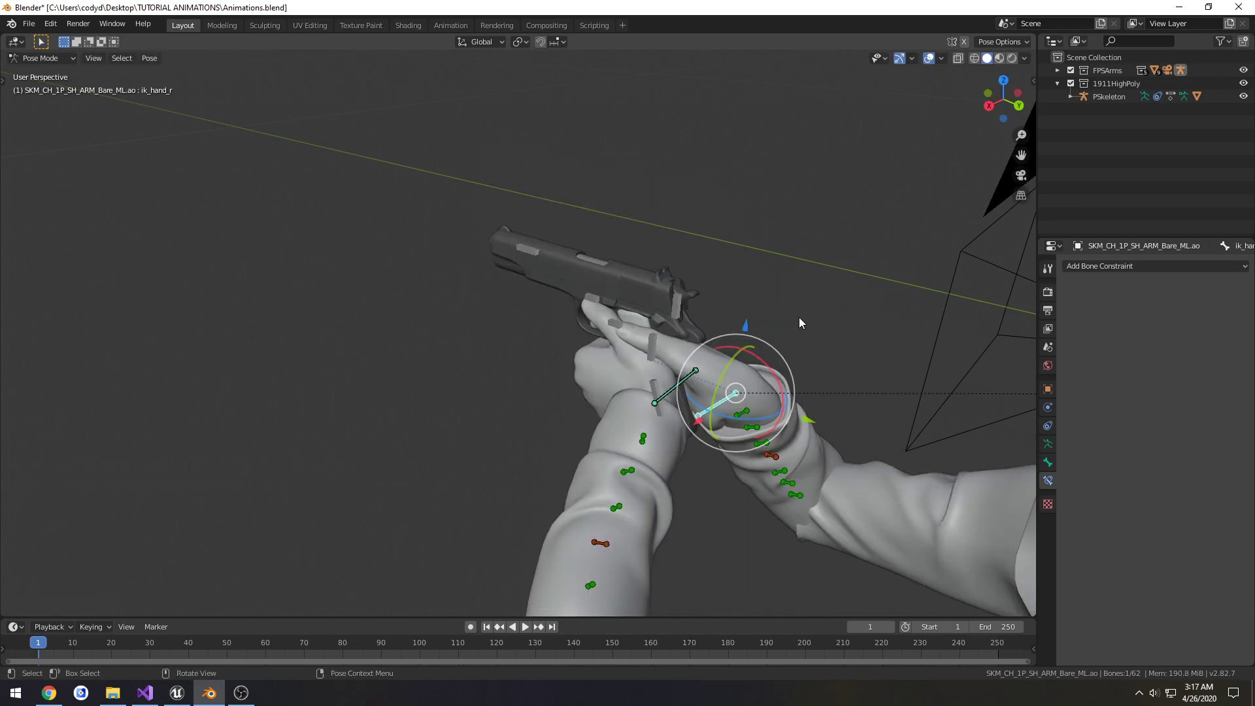
Step: Try moving and rotating the ik_hand_r bone in the right side view, and undo the changes
key("KP_3")
key("g")
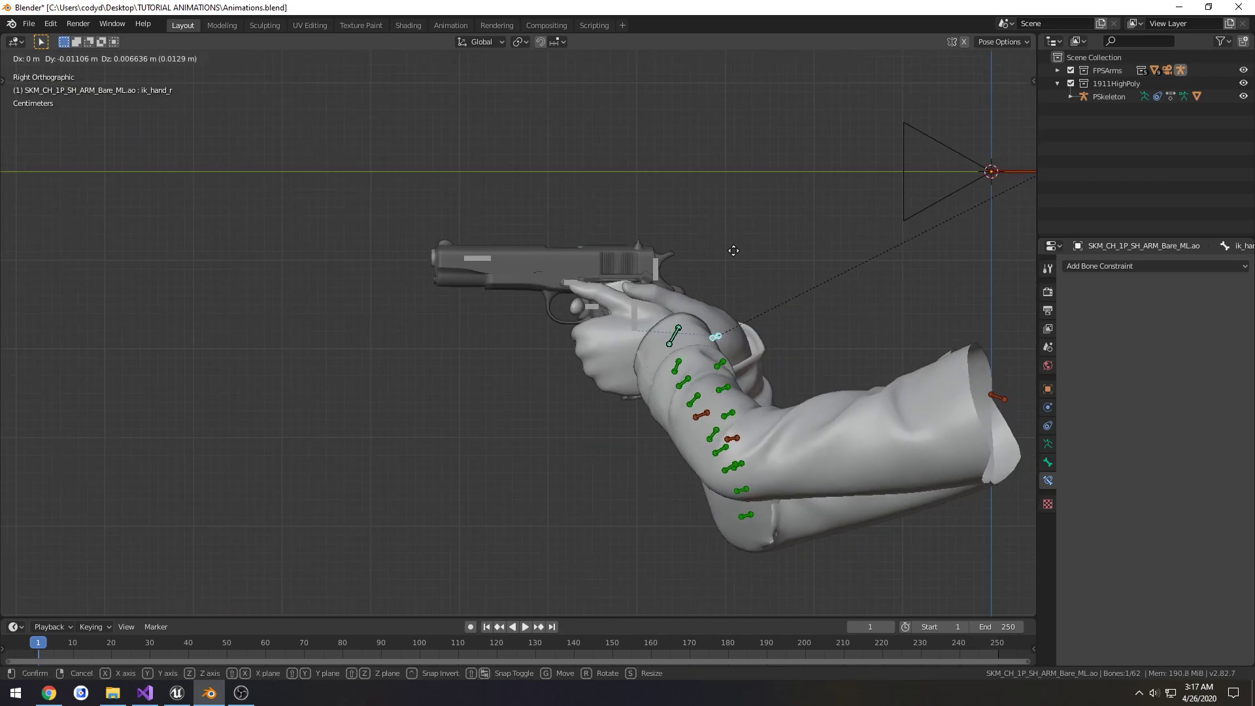
left_click(743, 254)
key("r")
left_click(815, 262)
key("ctrl+z")
middle_click_drag(824, 261, 726, 315)
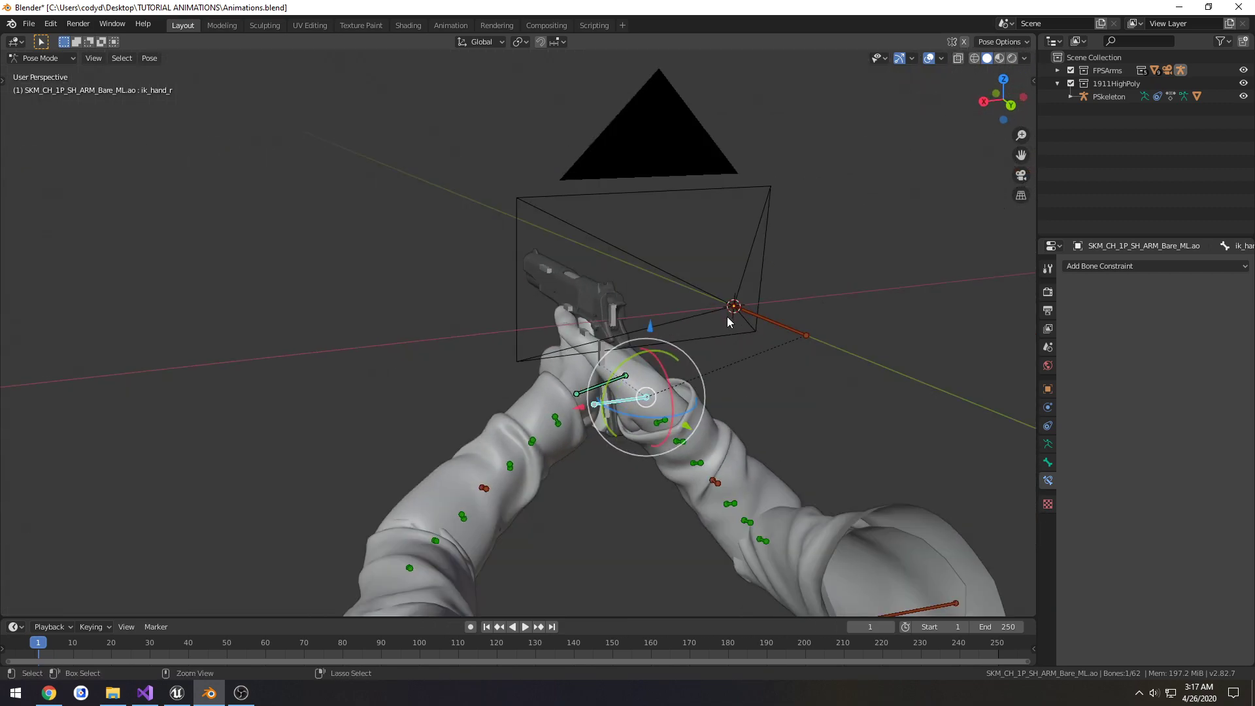
Step: Save Animations.blend and switch the arm armature from Pose Mode to Object Mode
key("ctrl+s")
middle_click_drag(611, 311, 777, 320)
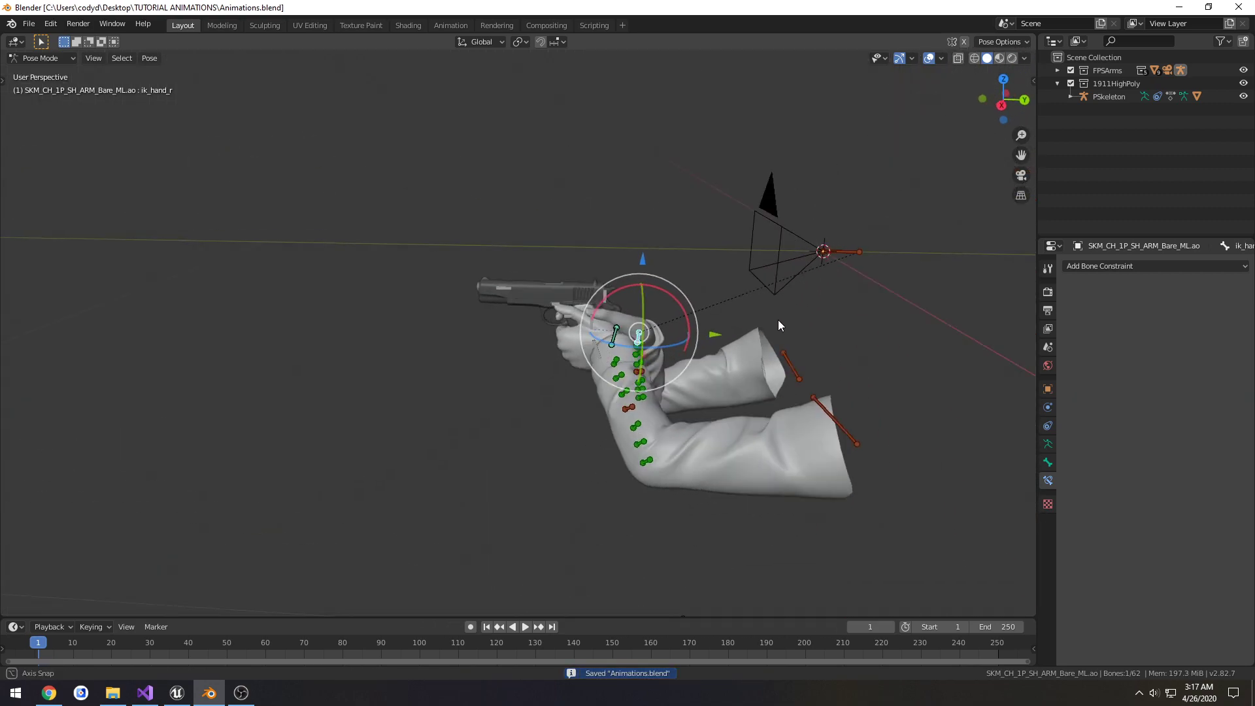
scroll(768, 316, "down", 8)
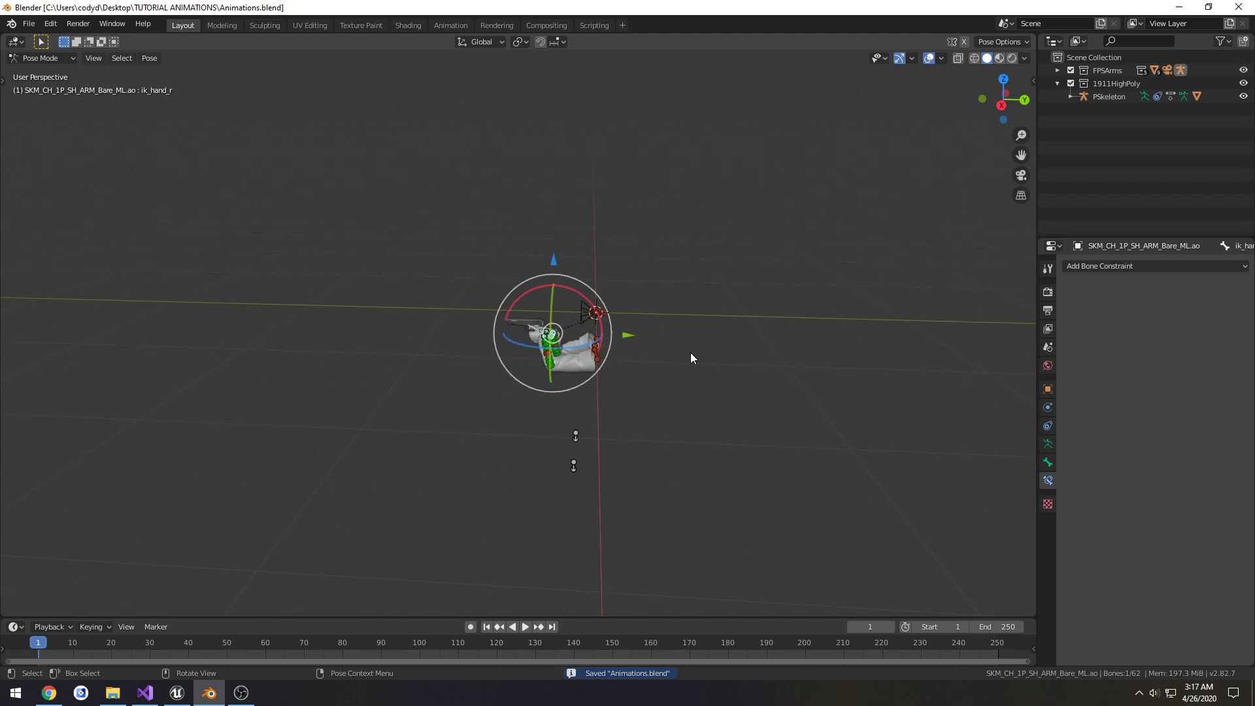
key("ctrl+Tab")
left_click(711, 373)
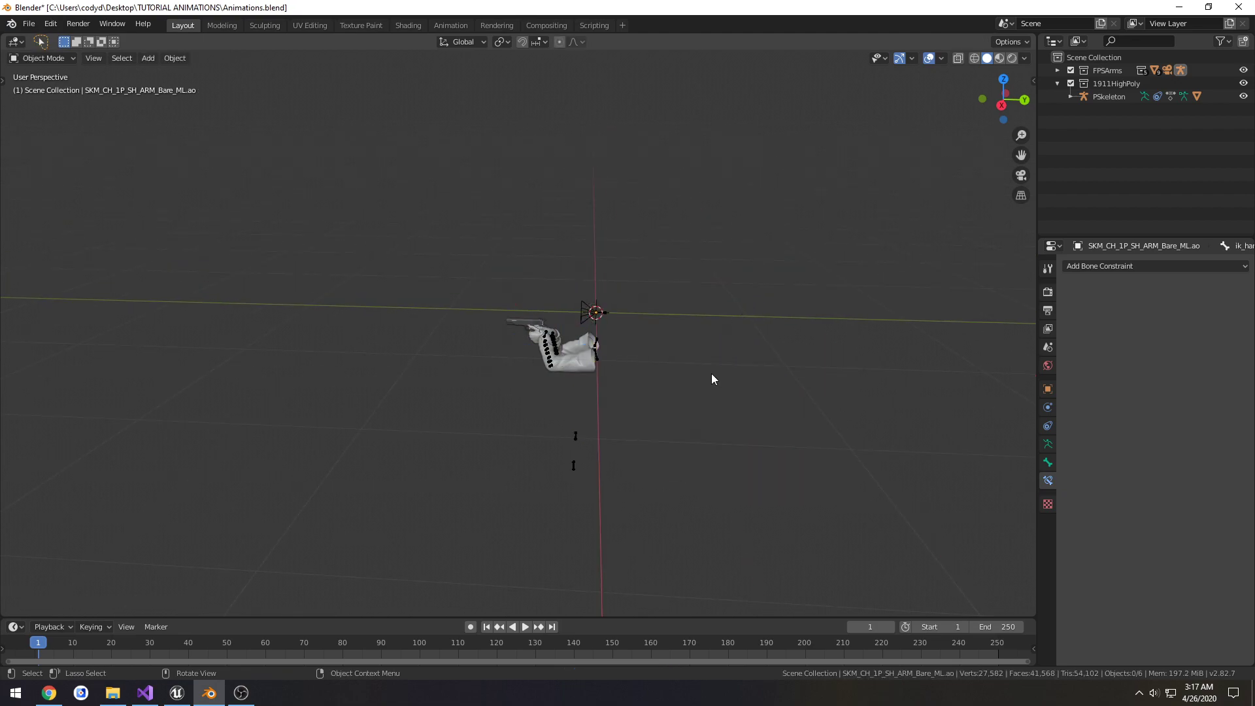
Step: Add a plain axes empty to the FPSArms collection
left_click(1056, 83)
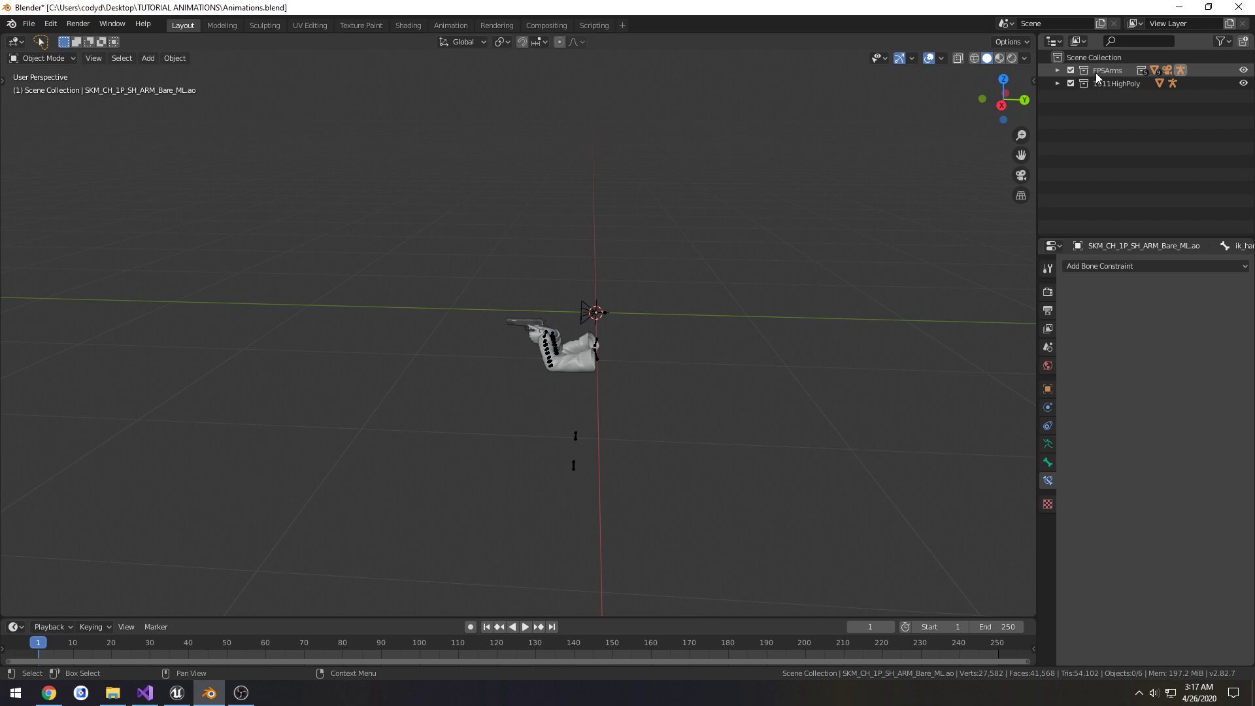
left_click(1095, 72)
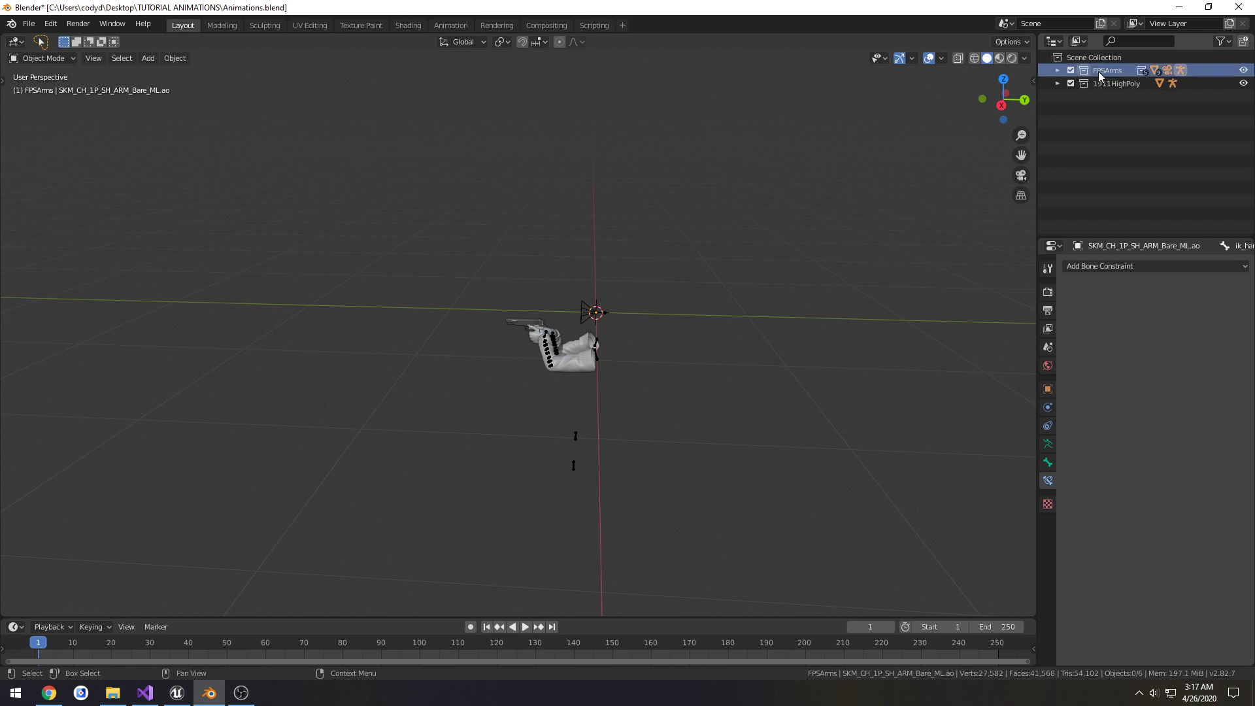
left_click(1057, 69)
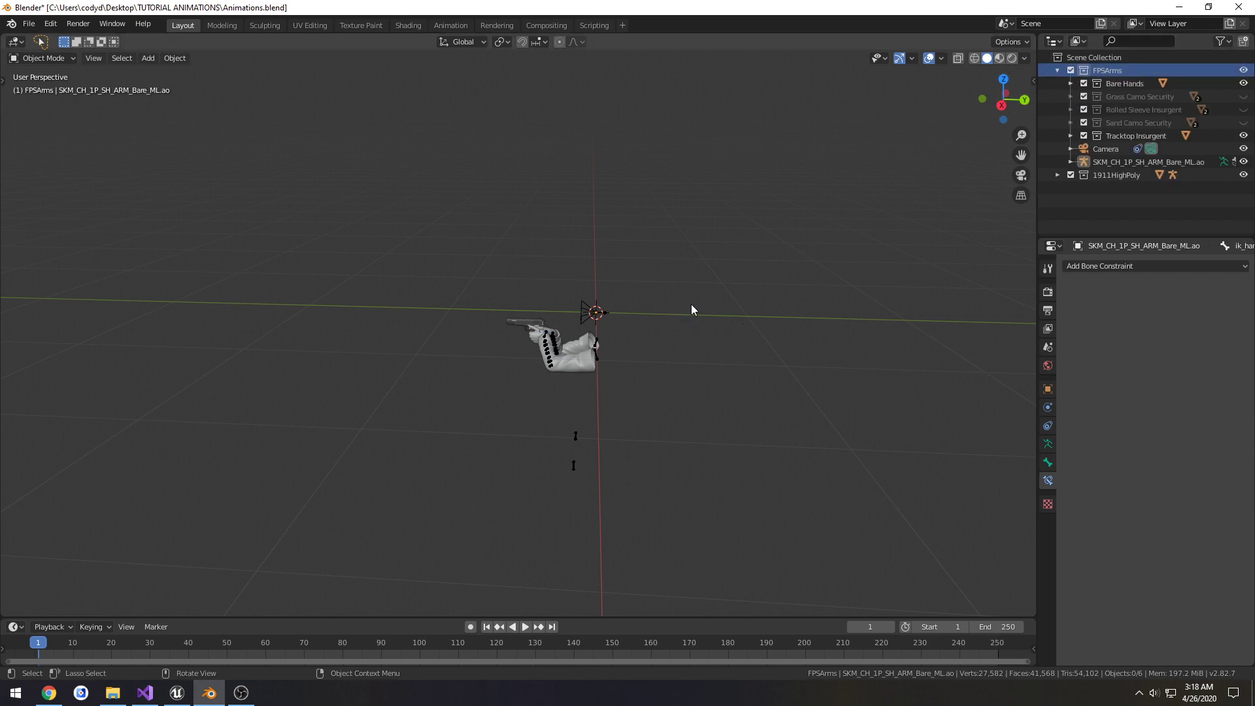
key("shift+a")
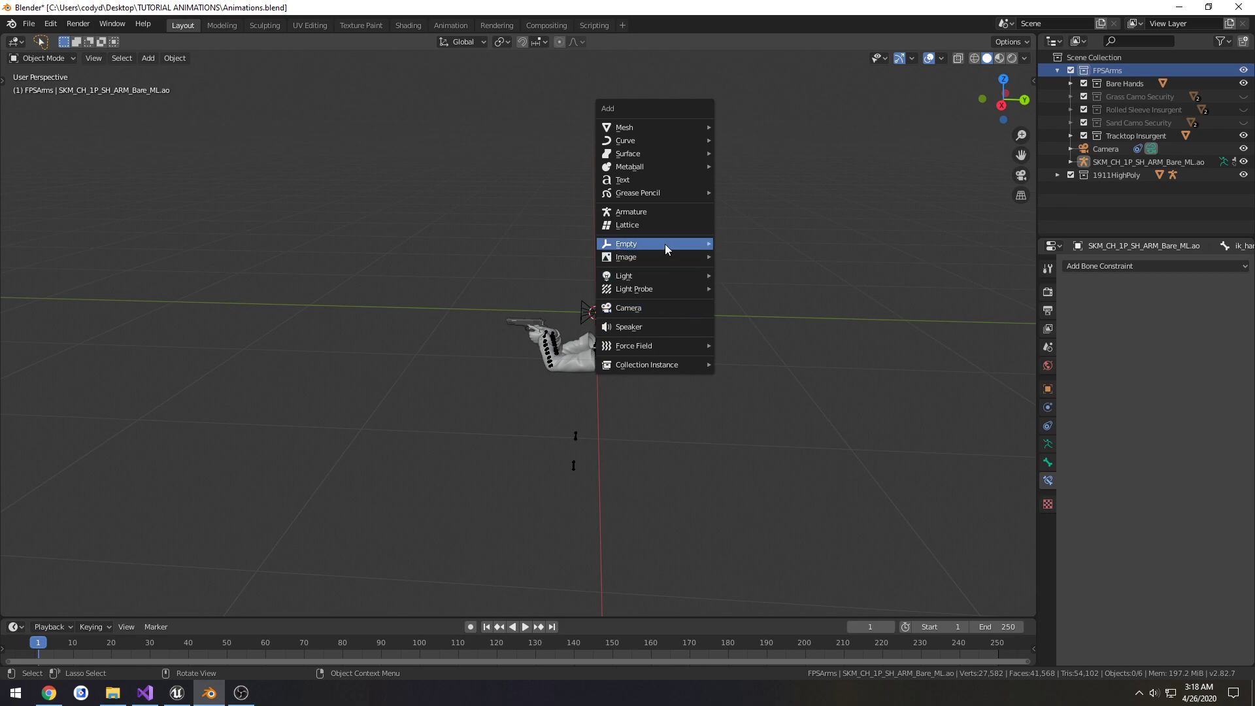
mouse_move(685, 243)
left_click(764, 243)
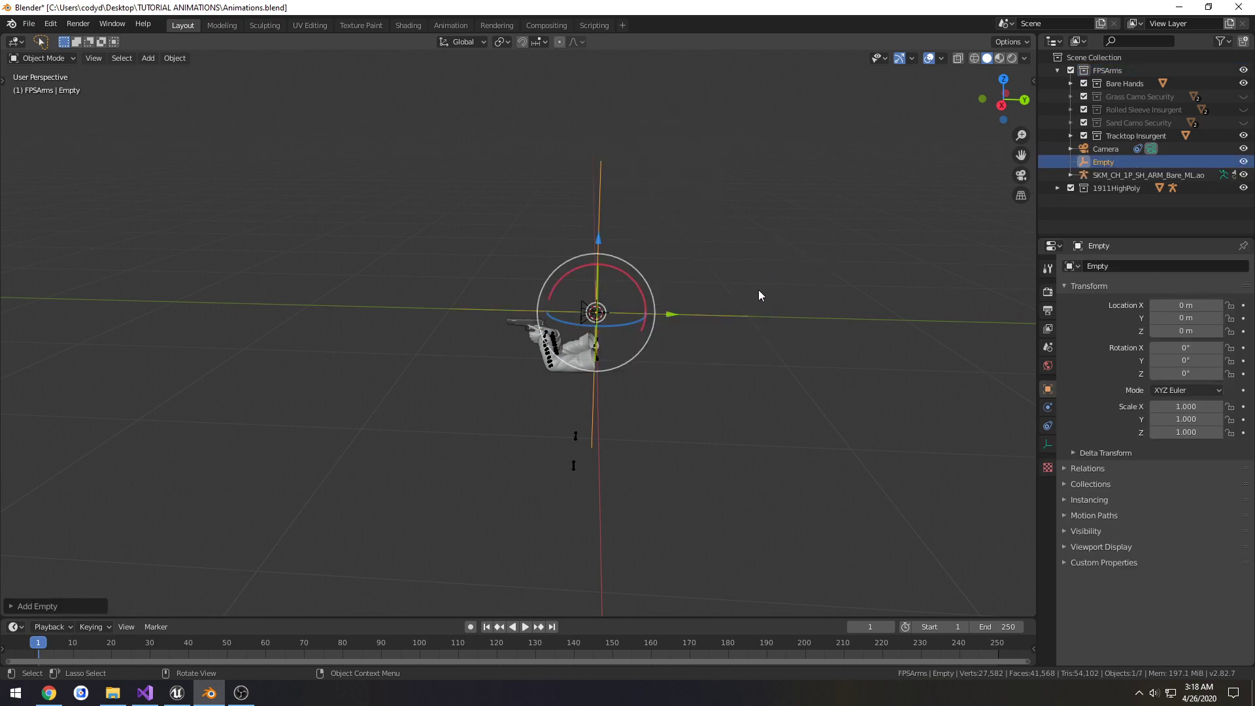
Step: Enable snapping and place the empty in front of the arms with its Y location set to -10 m
key("shift+Tab")
key("KP_3")
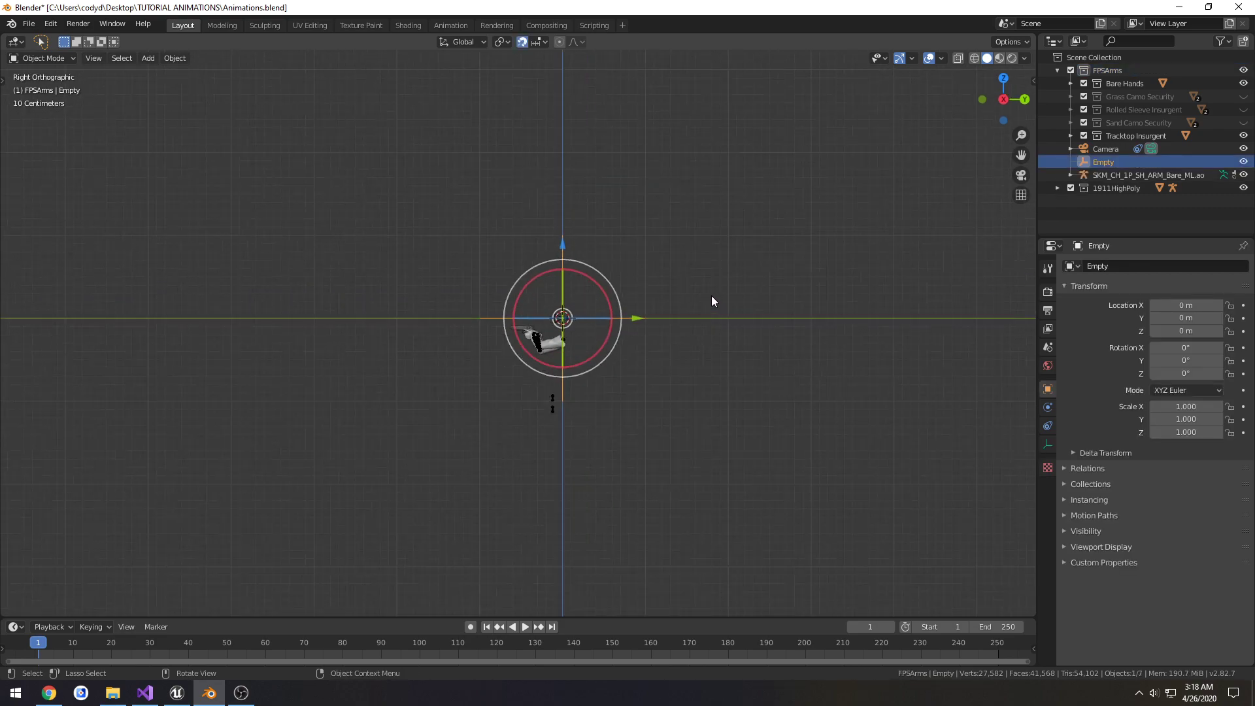
middle_click_drag(654, 321, 711, 329, "shift")
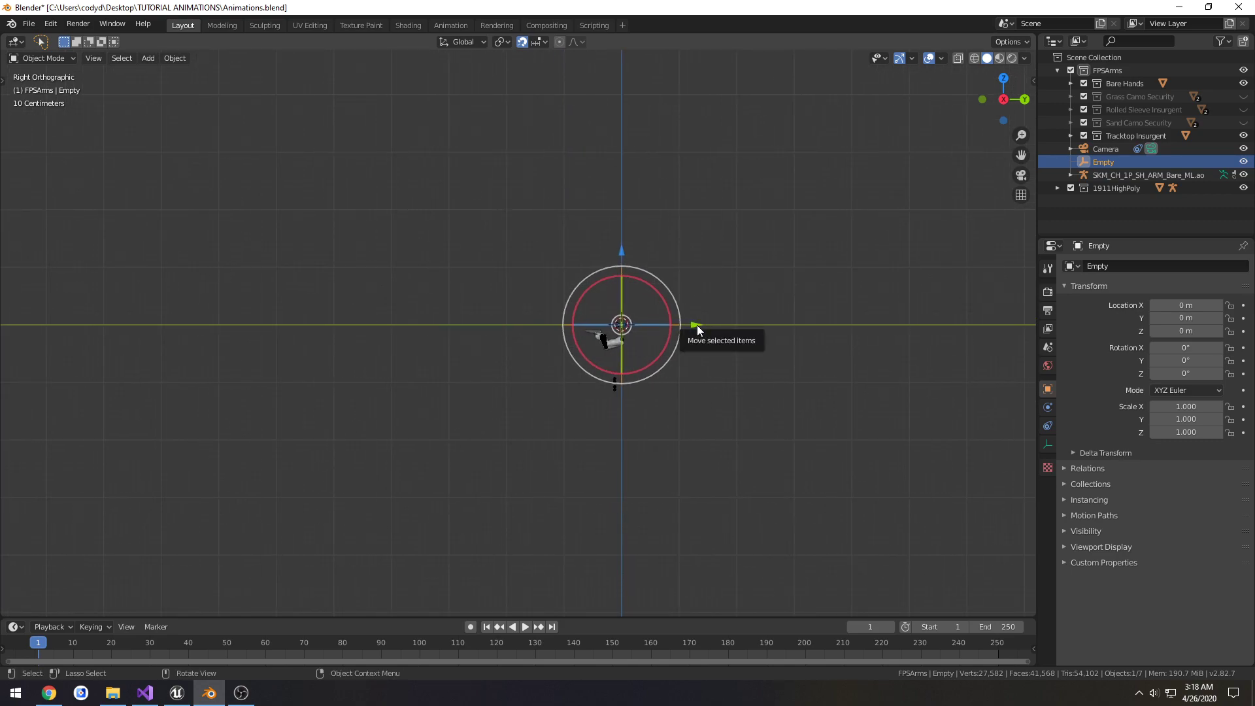
key("n")
left_click_drag(667, 327, 374, 325)
middle_click_drag(411, 331, 478, 330, "shift")
left_click(943, 122)
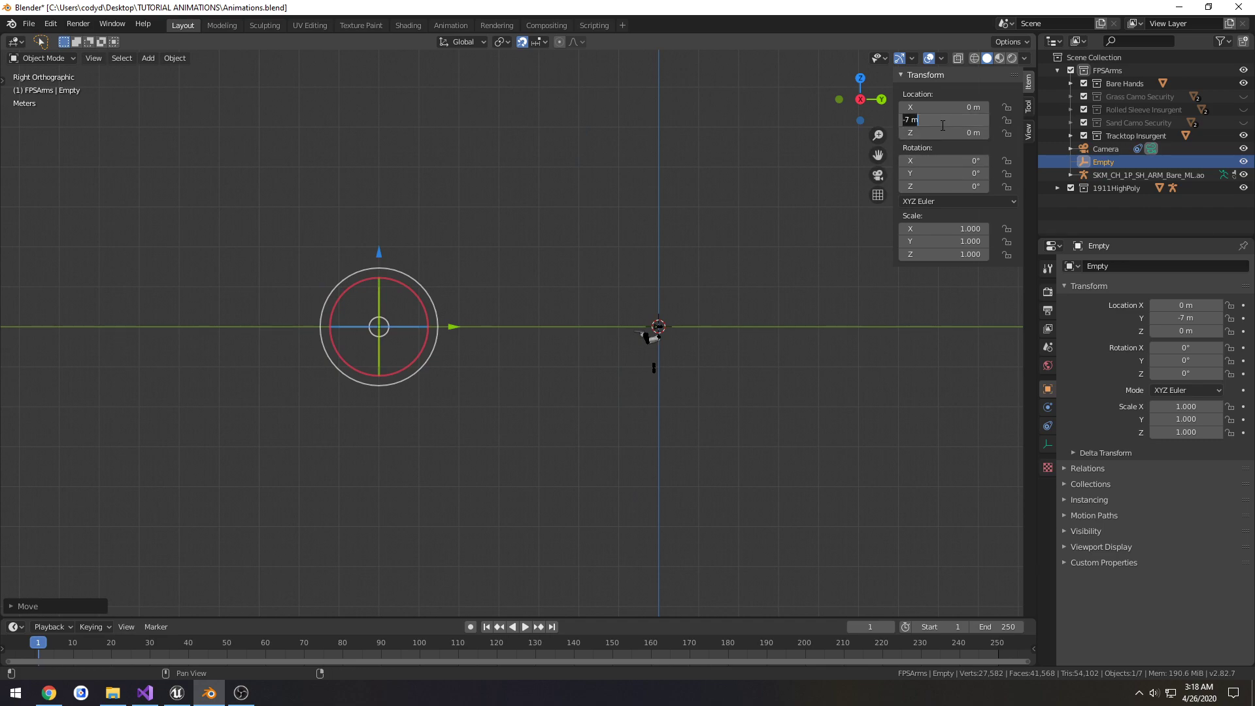
type("-10")
key("Return")
Step: Examine the empty's placement relative to the arms and pistol from the side and through the camera
middle_click_drag(498, 257, 473, 290)
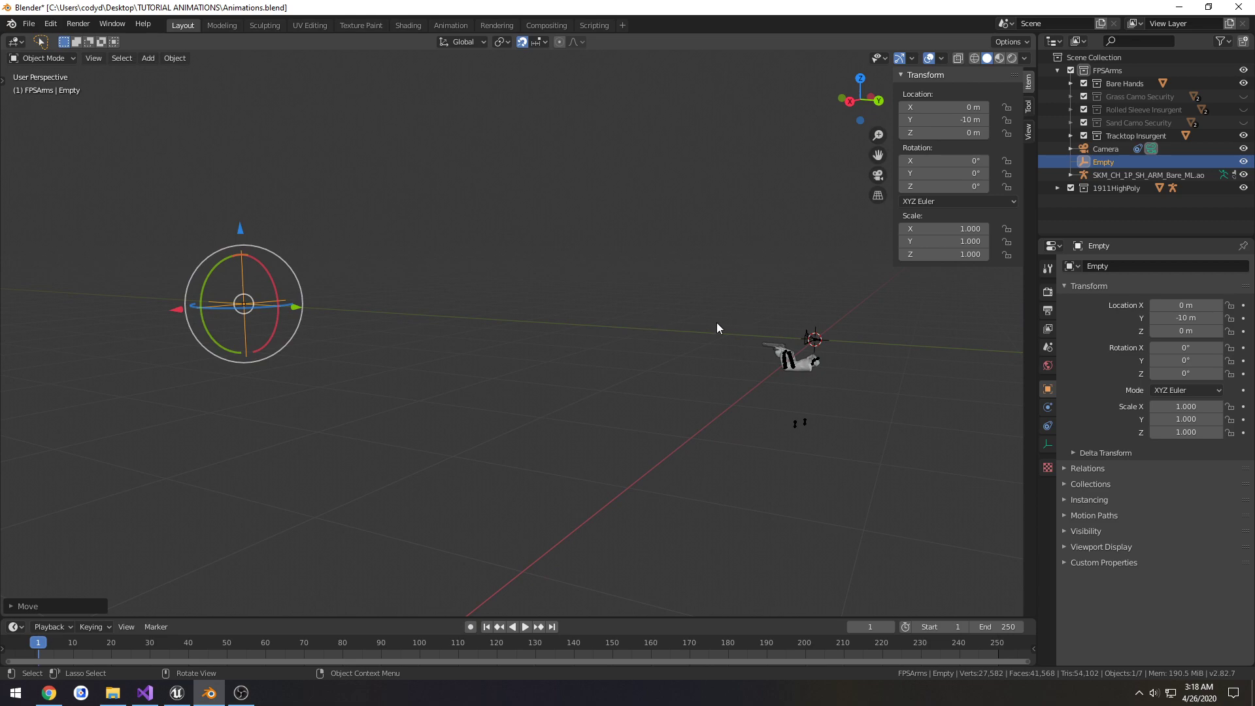
key("KP_3")
scroll(759, 324, "up", 6)
middle_click_drag(868, 356, 448, 359, "shift")
scroll(501, 318, "up", 5)
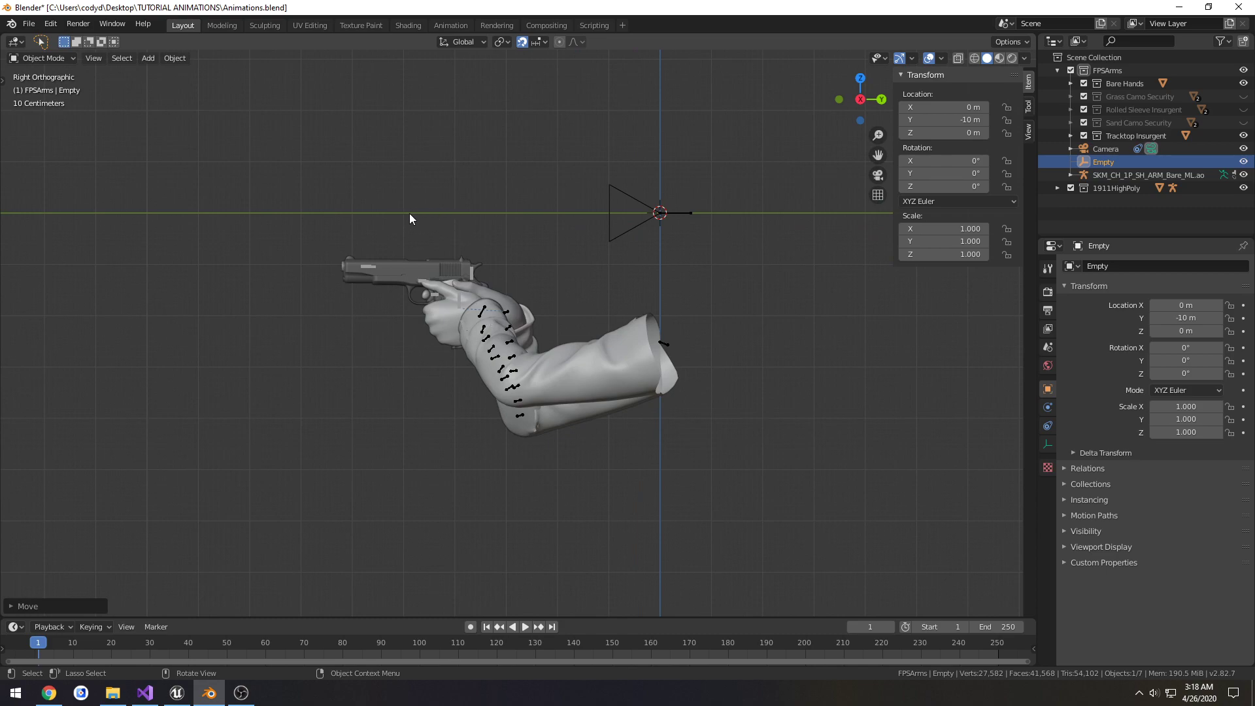
key("KP_0")
left_click(426, 209)
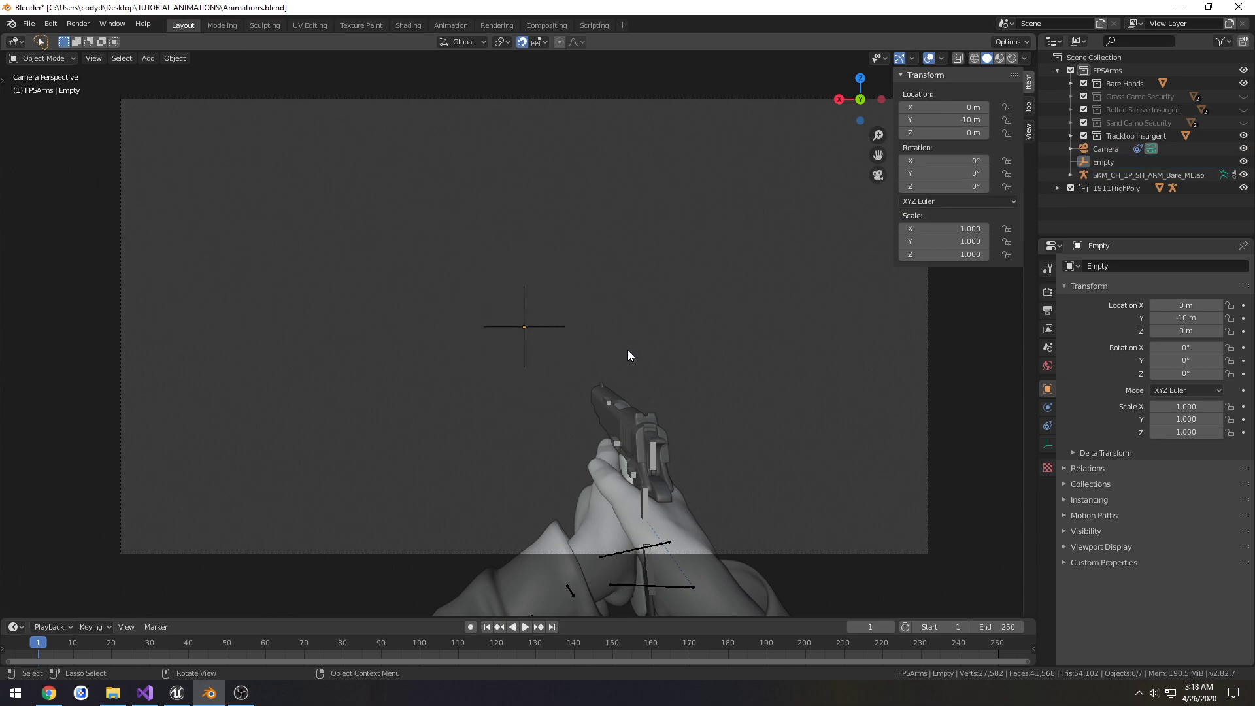
key("KP_3")
scroll(549, 316, "down", 2)
scroll(664, 325, "down", 2)
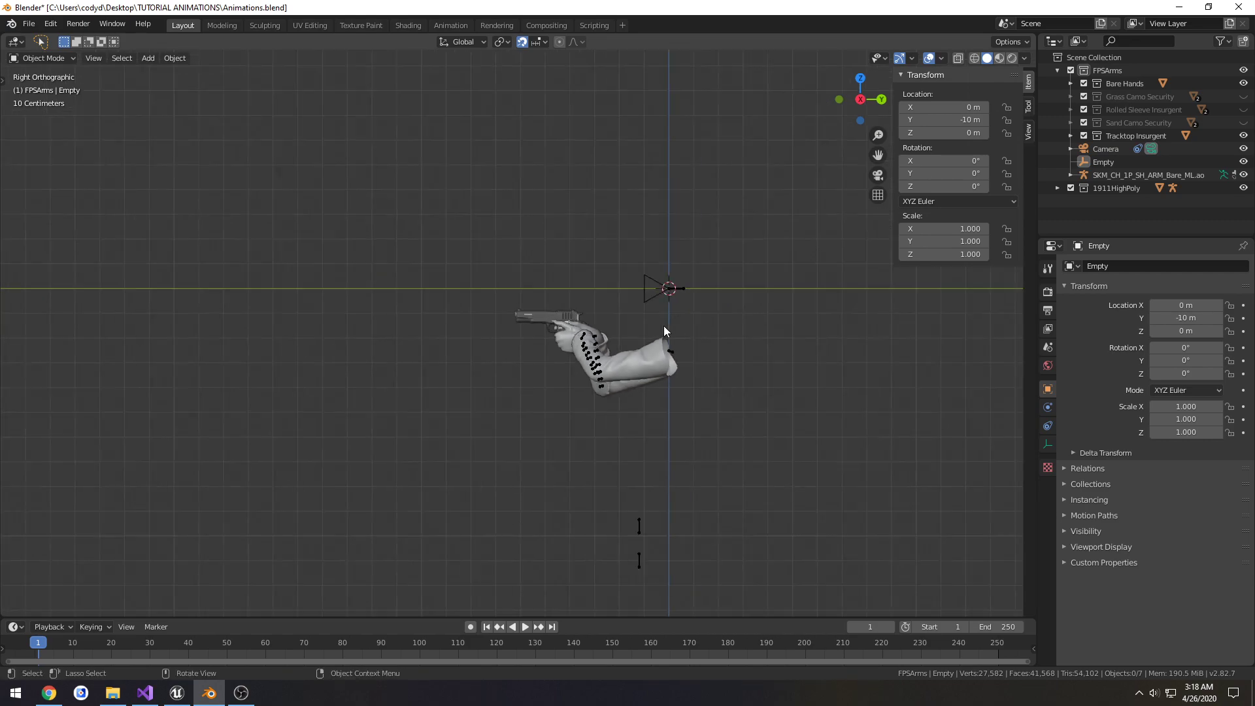
middle_click_drag(664, 325, 553, 328)
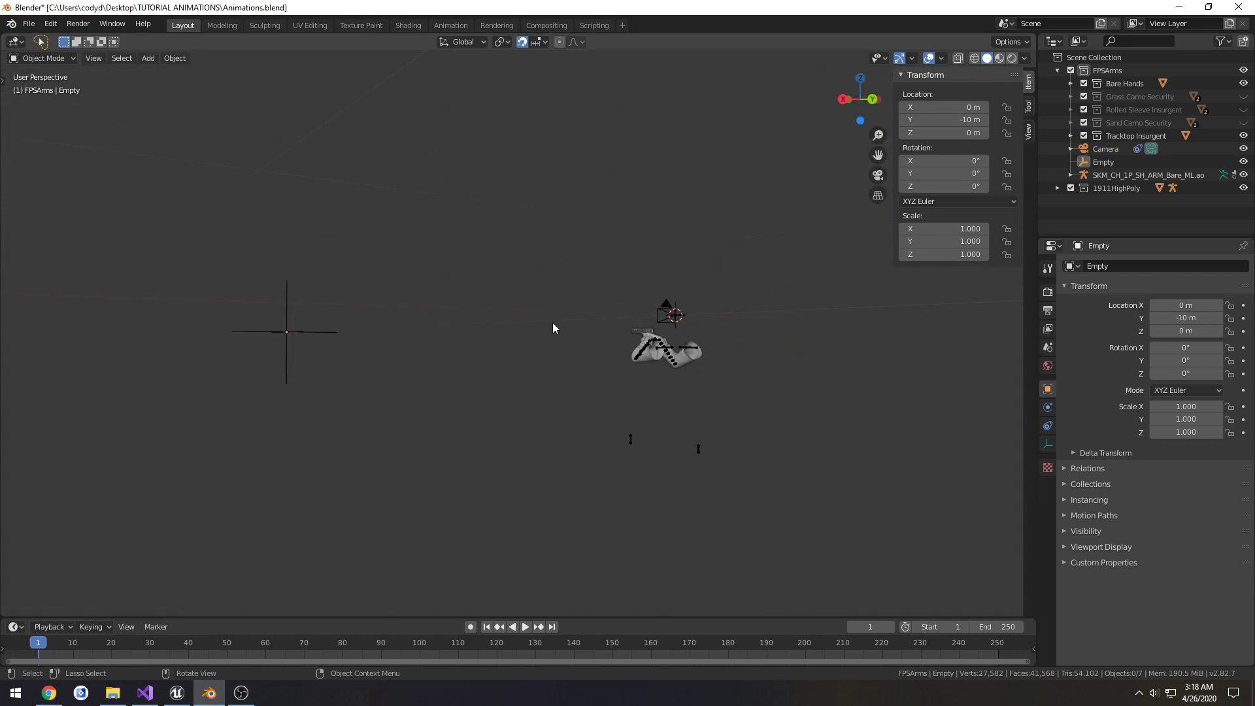
left_click(283, 329)
key("KP_0")
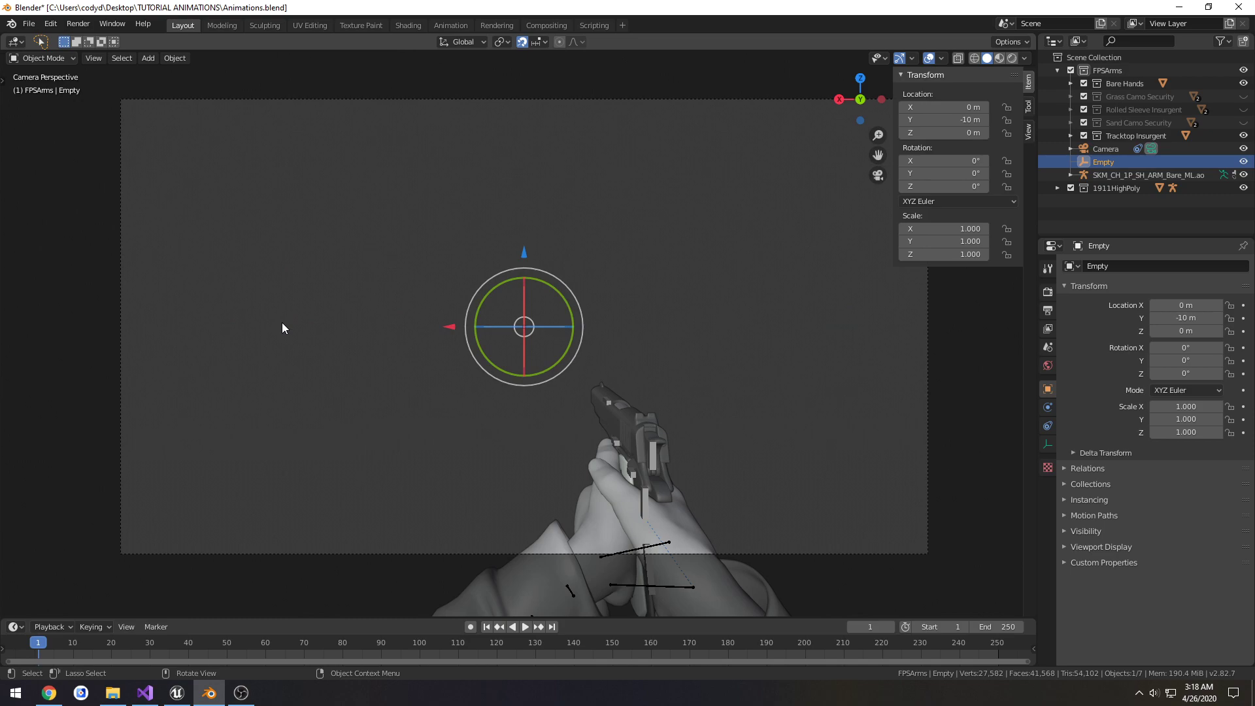
key("n")
scroll(319, 307, "down", 3)
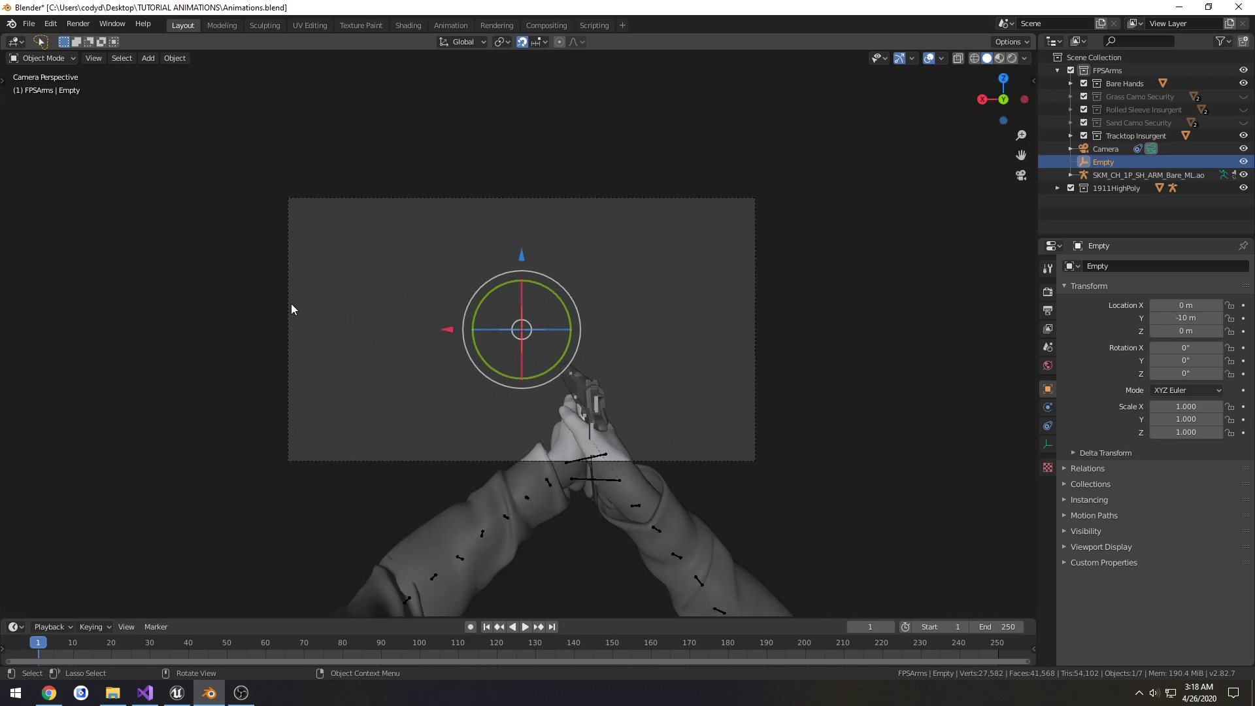
key("KP_0")
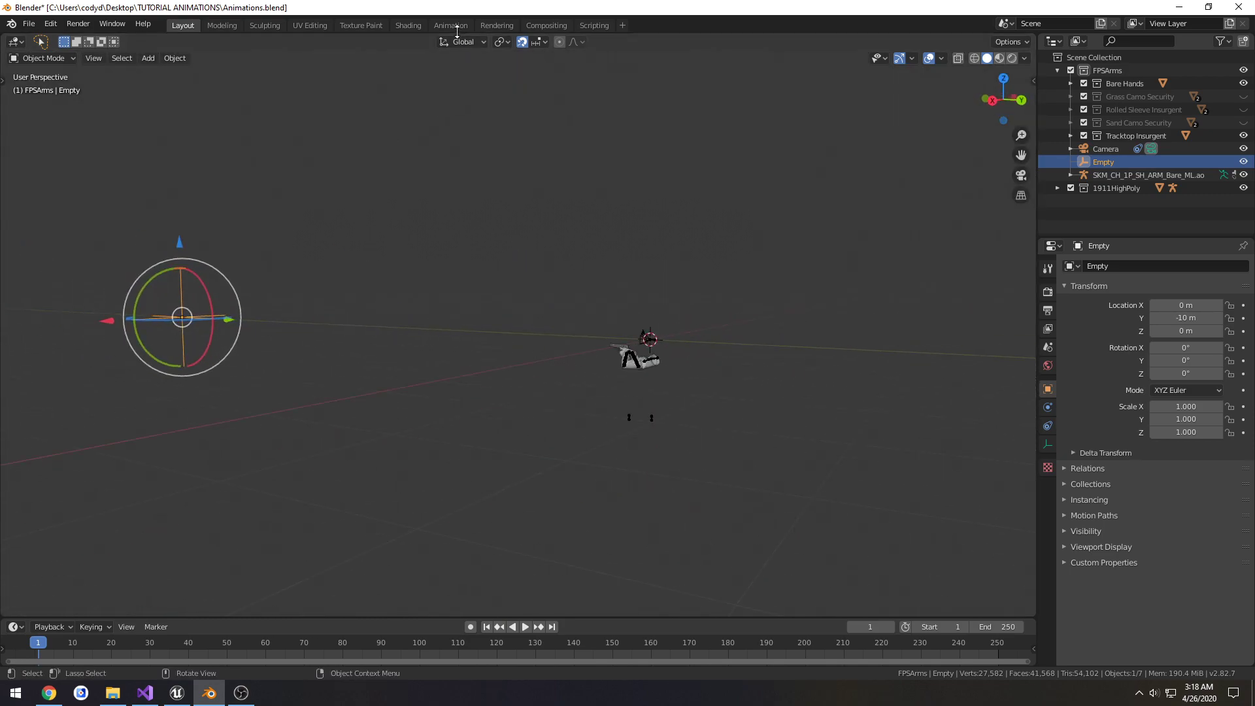
Step: Switch to the Animation workspace and shrink the Dope Sheet to enlarge the viewports
left_click(453, 26)
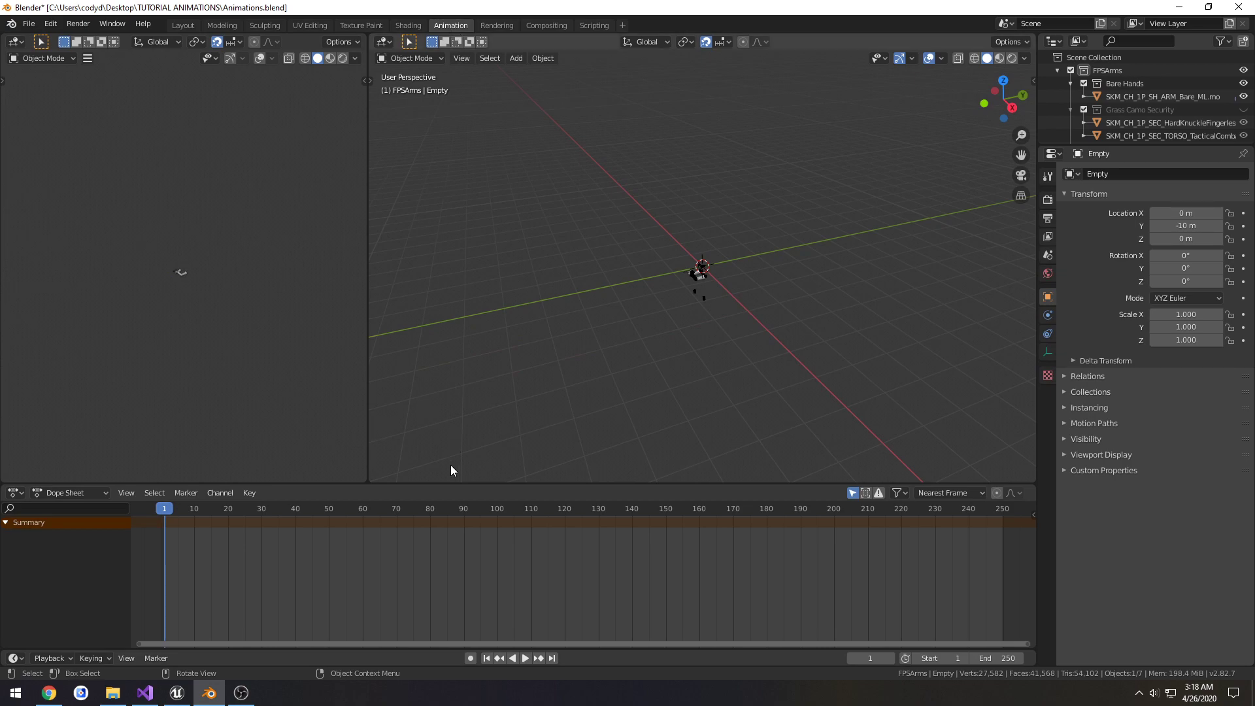
left_click_drag(442, 484, 434, 576)
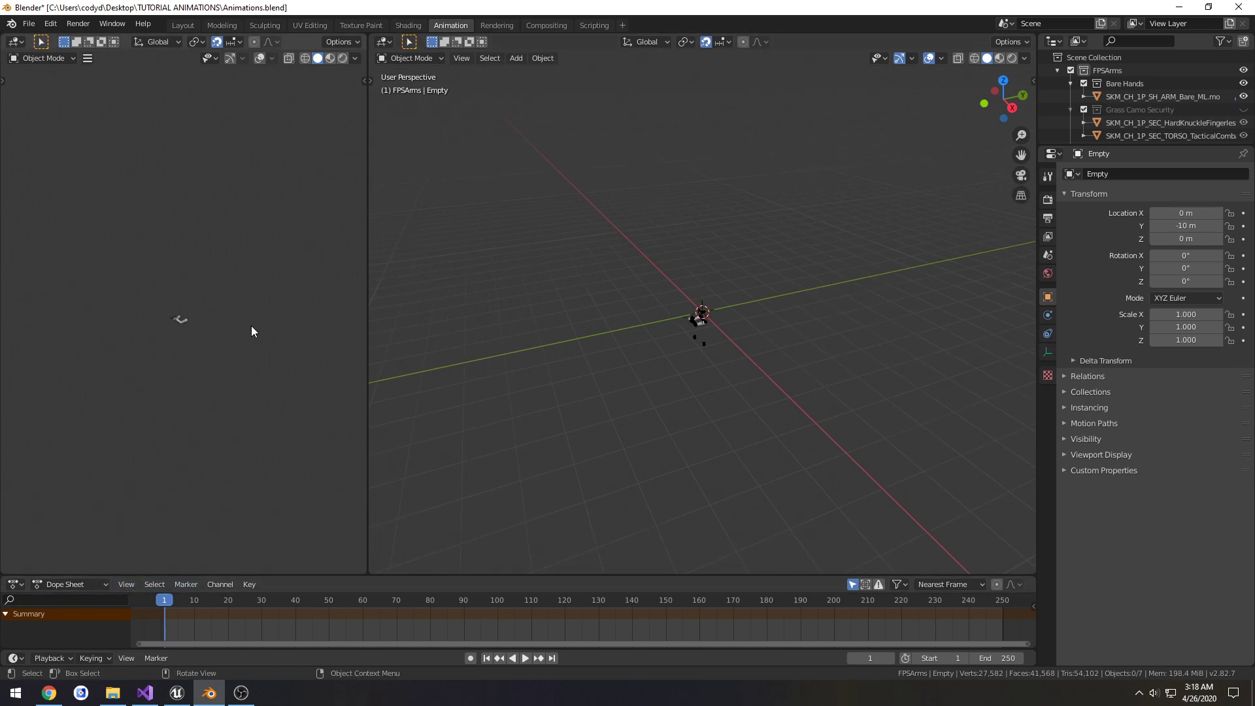
Step: Show the scene through the camera in the secondary viewport, widen that viewport and fit the camera frame inside it
key("KP_0")
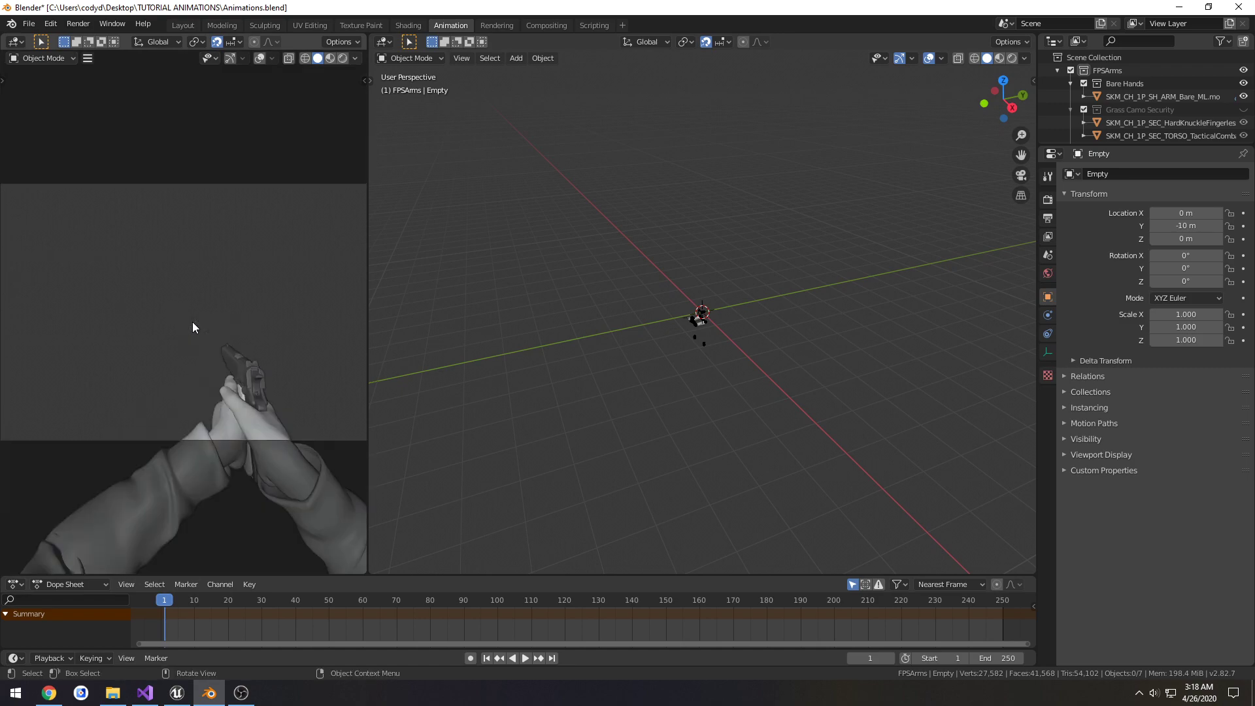
scroll(195, 323, "down", 2)
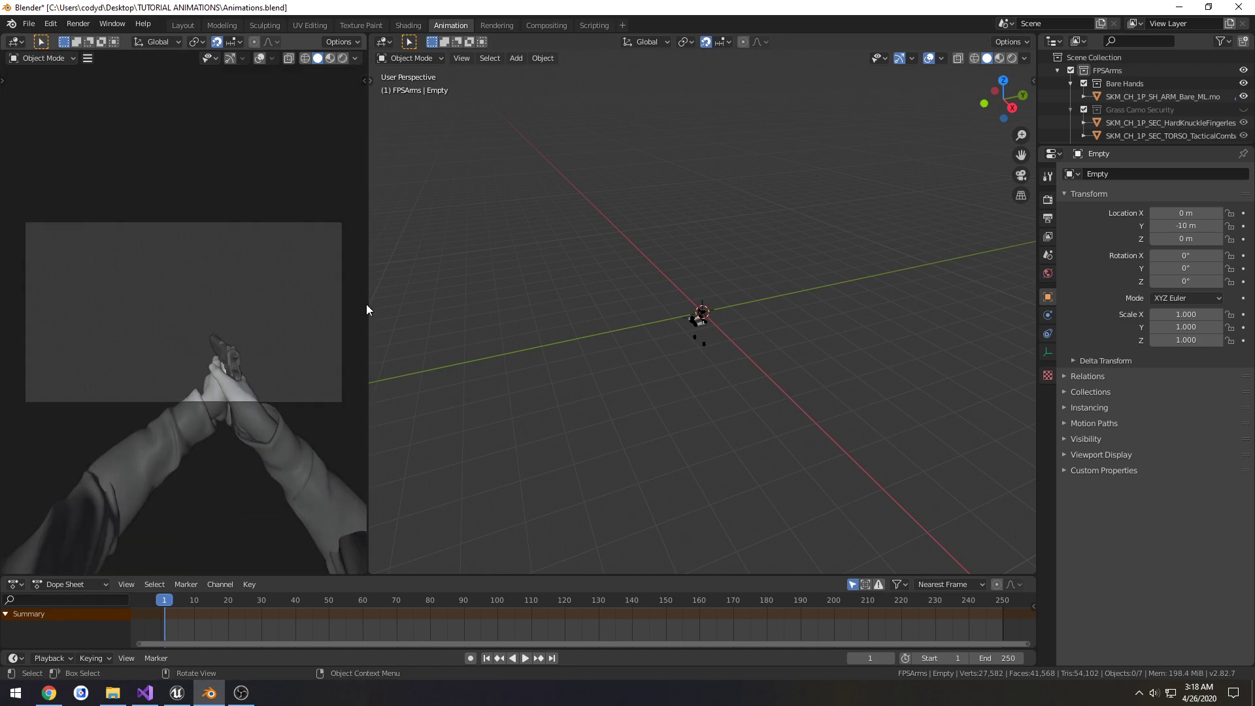
left_click_drag(367, 304, 433, 310)
middle_click_drag(661, 296, 605, 270)
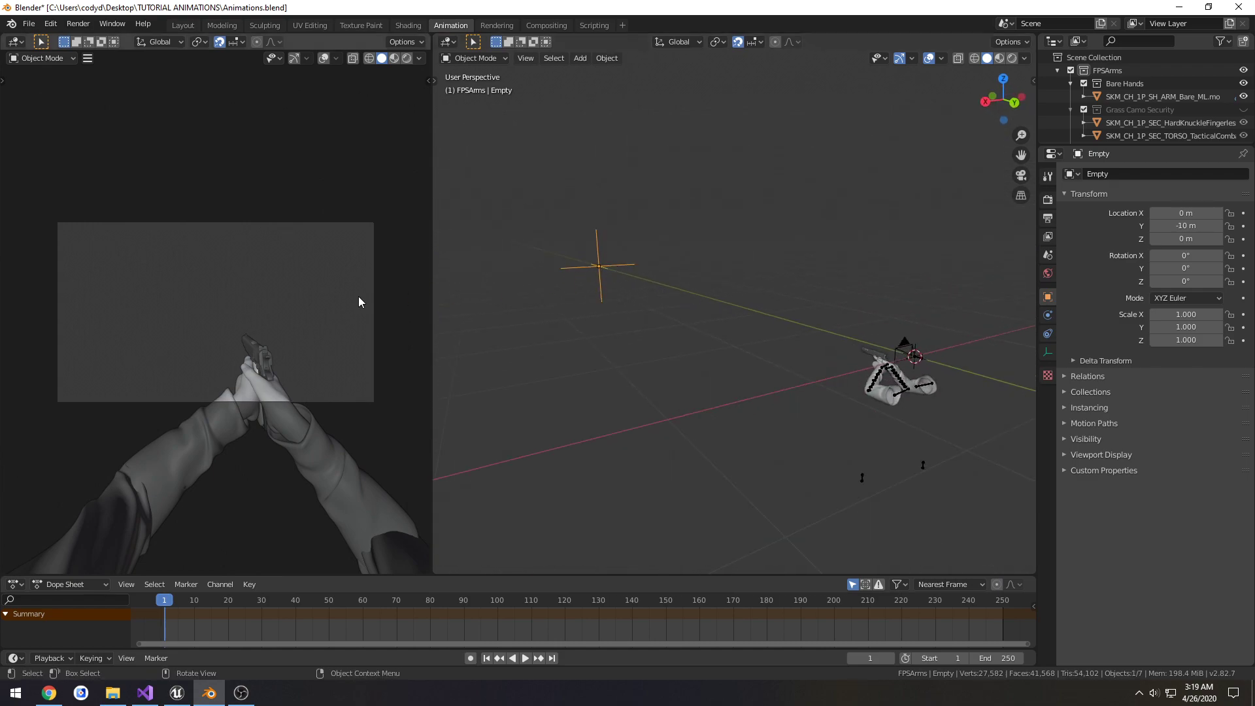
scroll(353, 301, "up", 1)
scroll(356, 301, "up", 1)
scroll(360, 302, "down", 1)
scroll(359, 301, "up", 1)
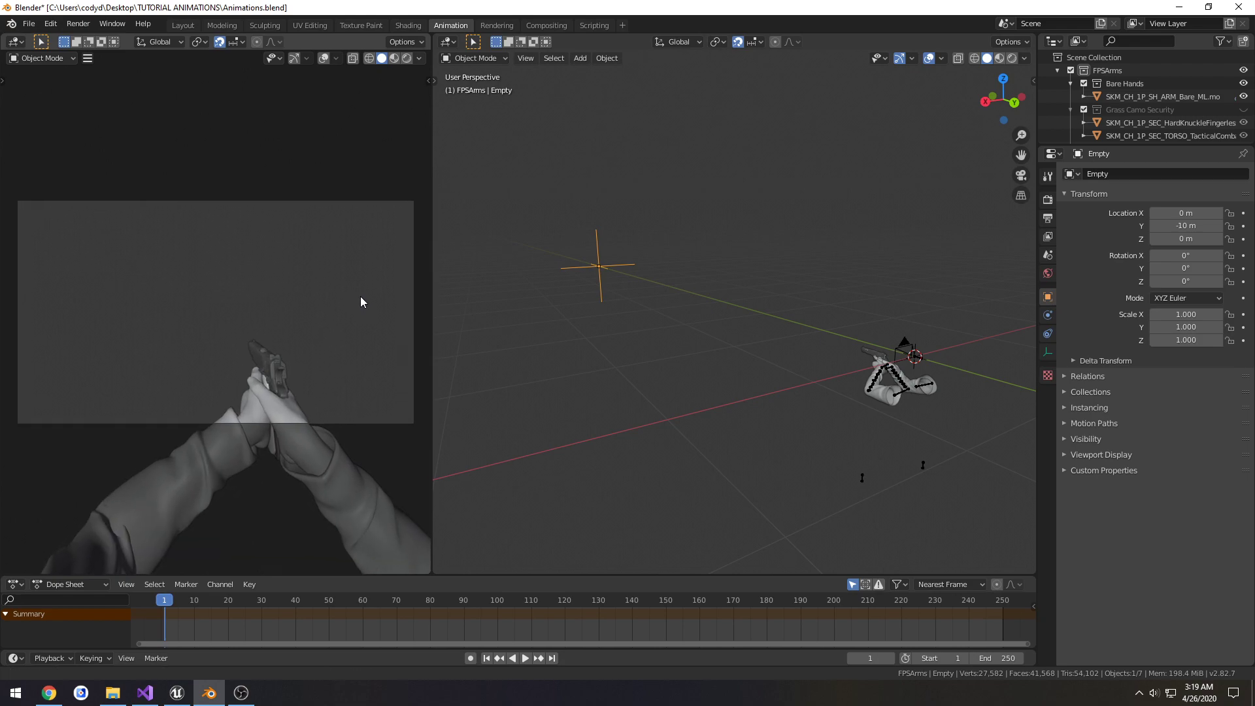
Step: Turn on viewport overlays in the camera viewport and enable Extras to display the empty
left_click(324, 60)
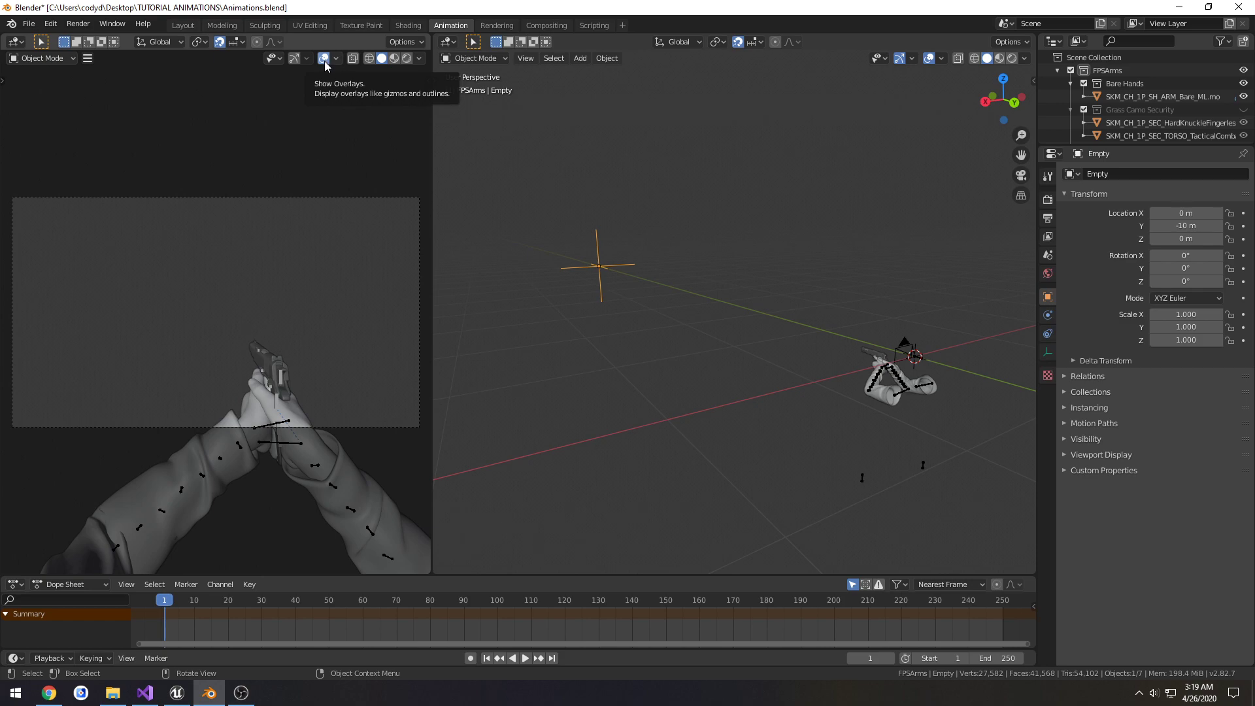
left_click(336, 58)
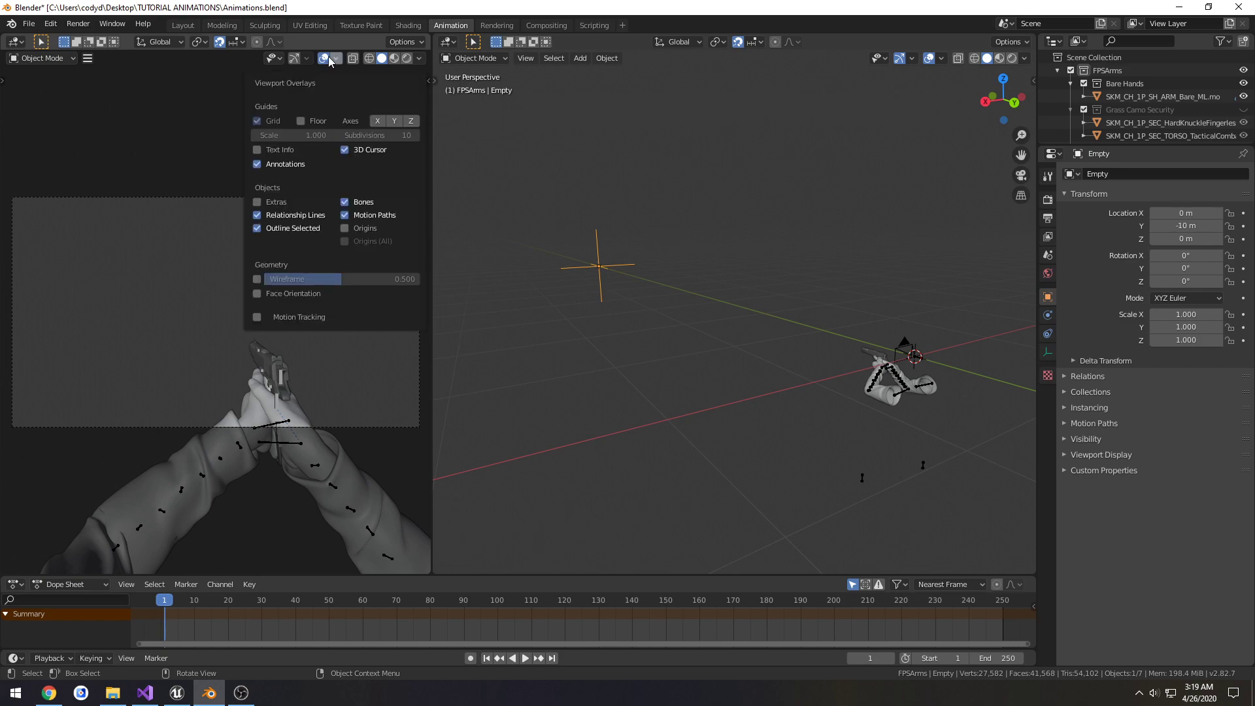
left_click(334, 57)
left_click(334, 57)
left_click(257, 201)
left_click(334, 59)
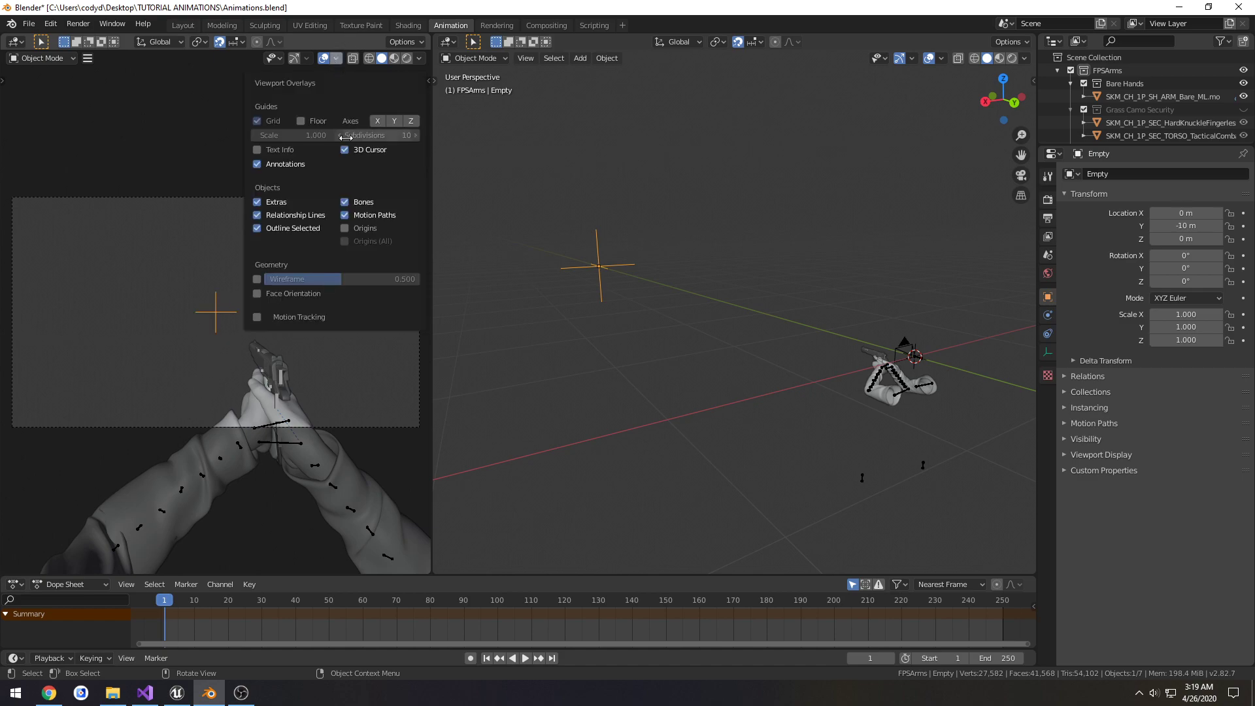
Step: Hide the bones, motion paths, relationship lines, selection outlines and 3D cursor in the camera viewport's overlays
left_click(345, 202)
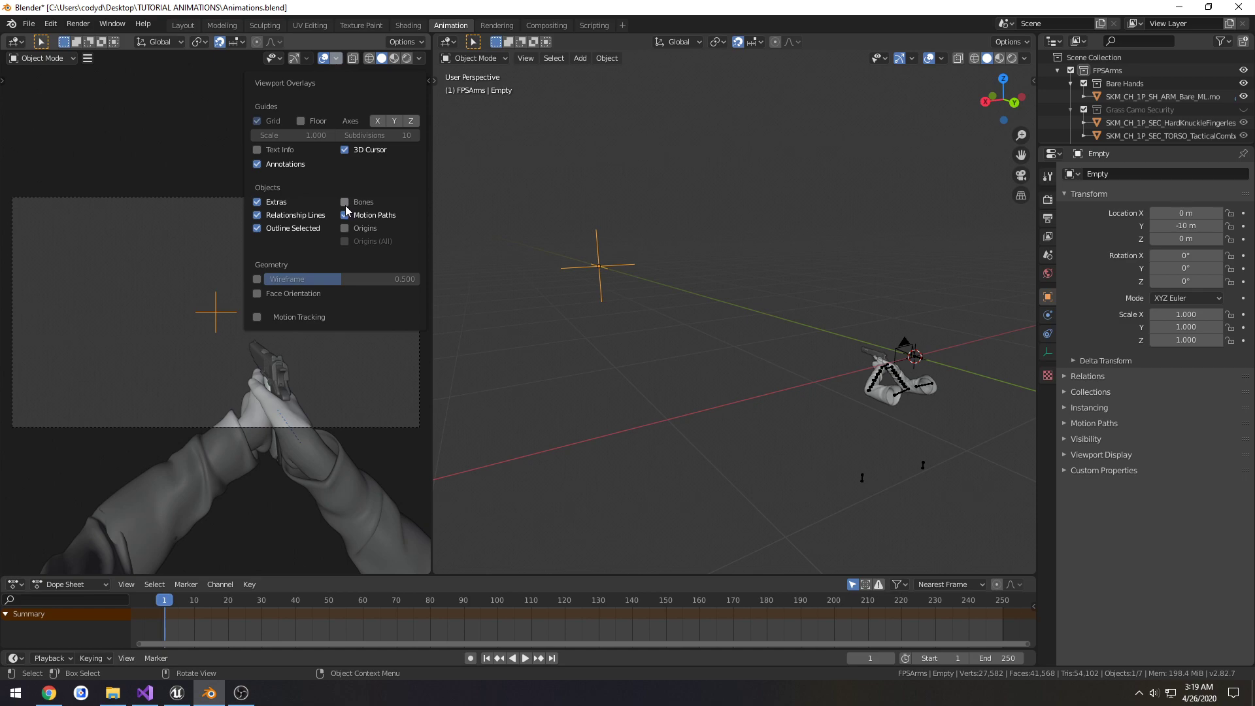
left_click(346, 214)
left_click_drag(256, 214, 290, 227)
left_click(345, 149)
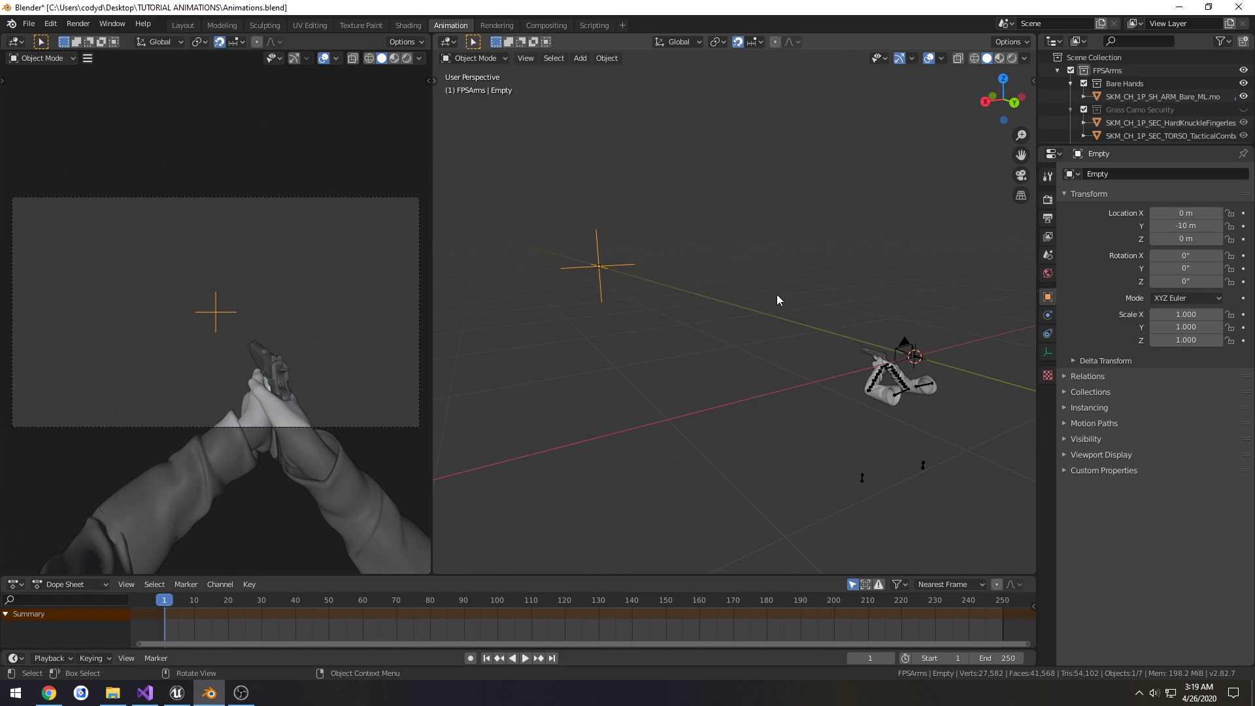
Step: Scale the empty uniformly to 0.450, judging its size in the camera view
key("s")
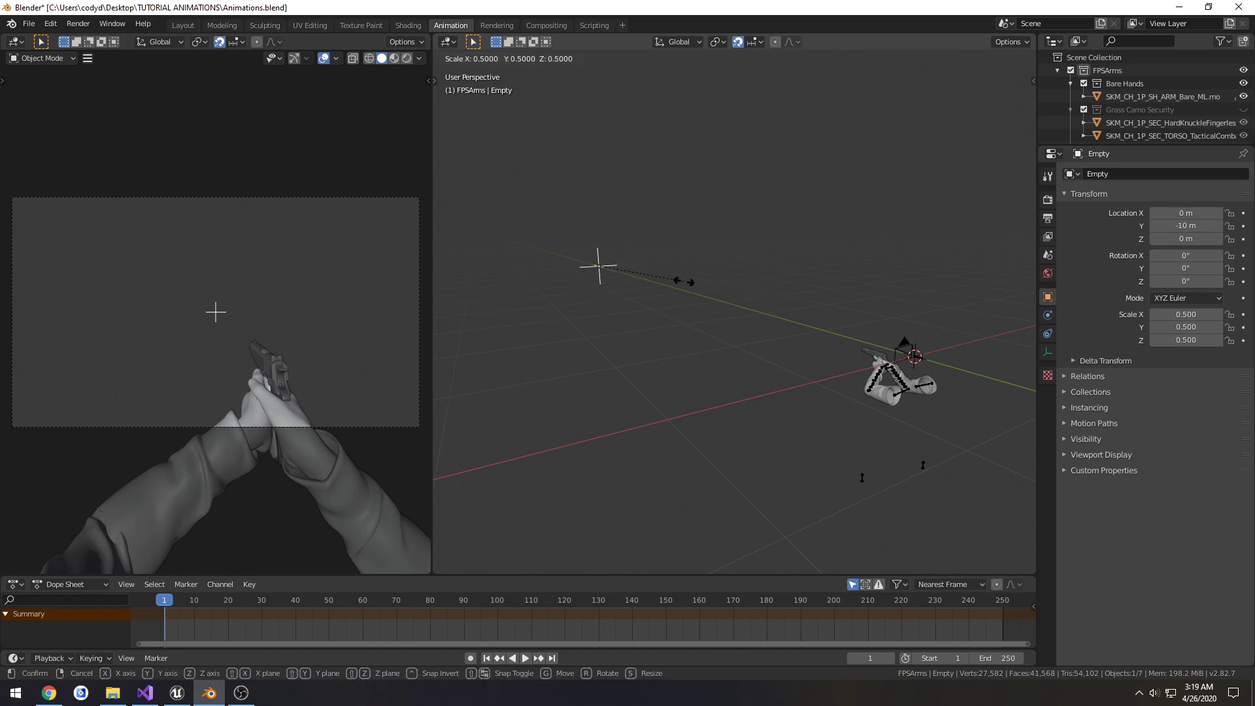
left_click(656, 279)
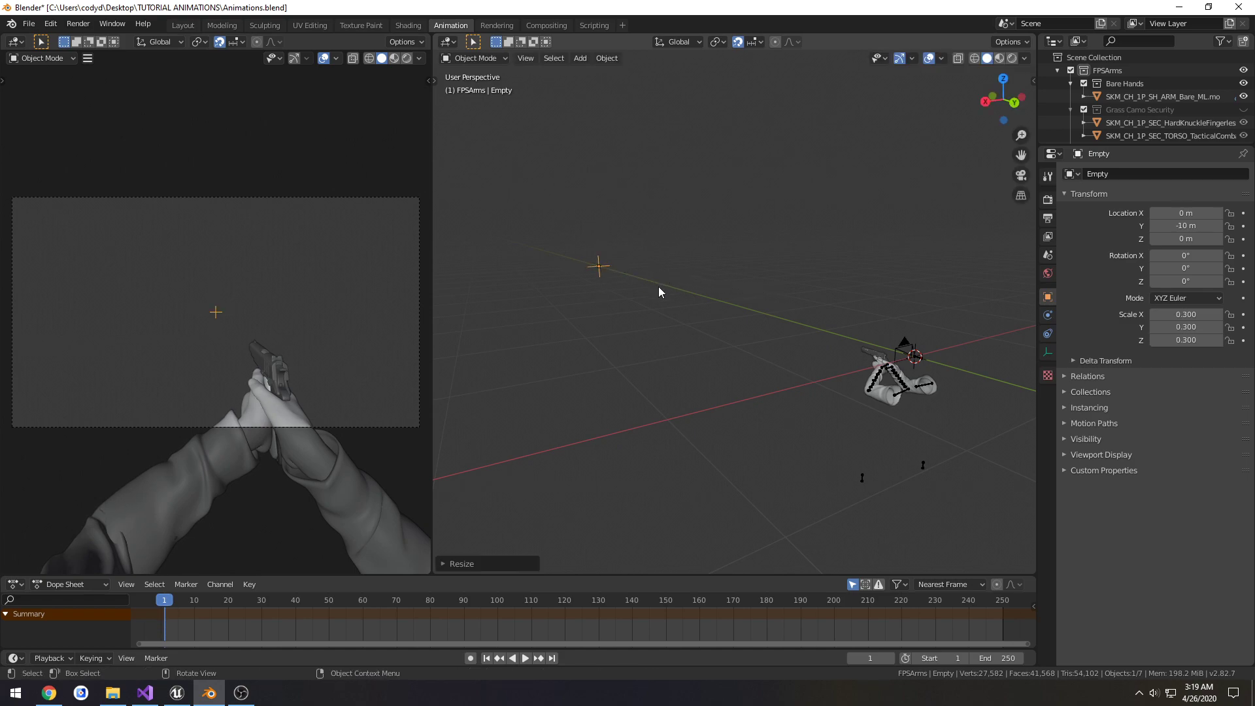
key("KP_0")
key("Home")
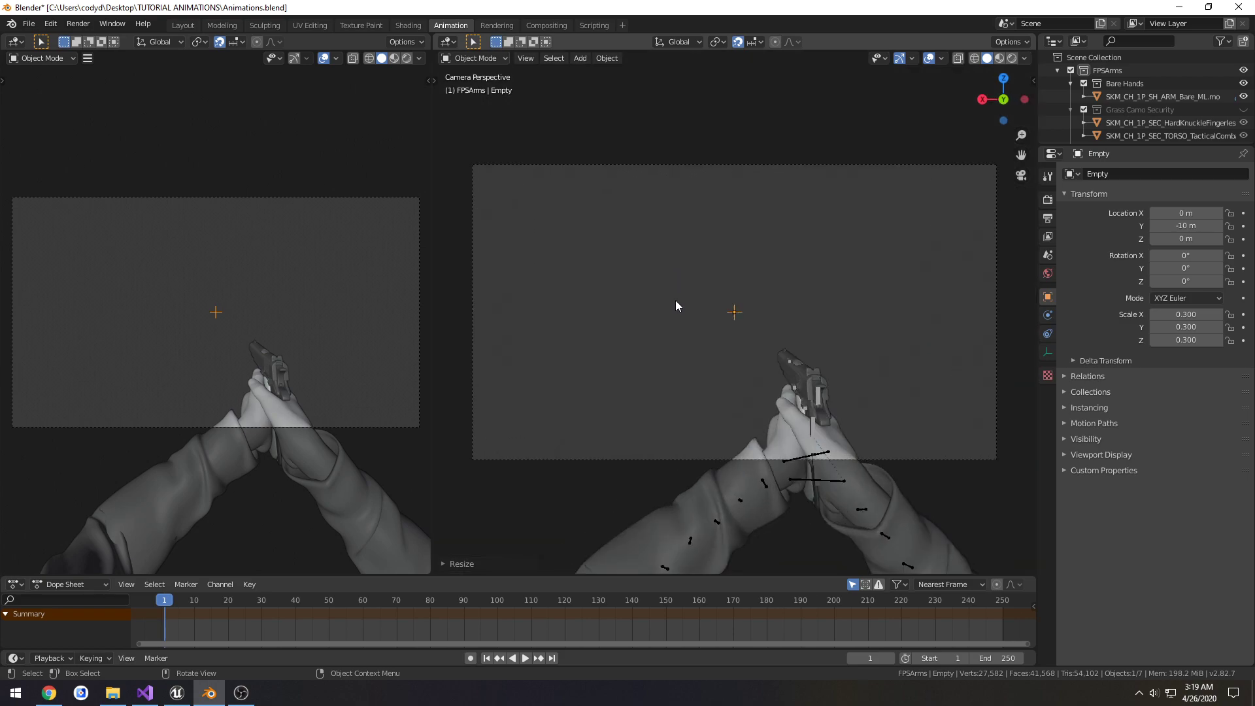
key("s")
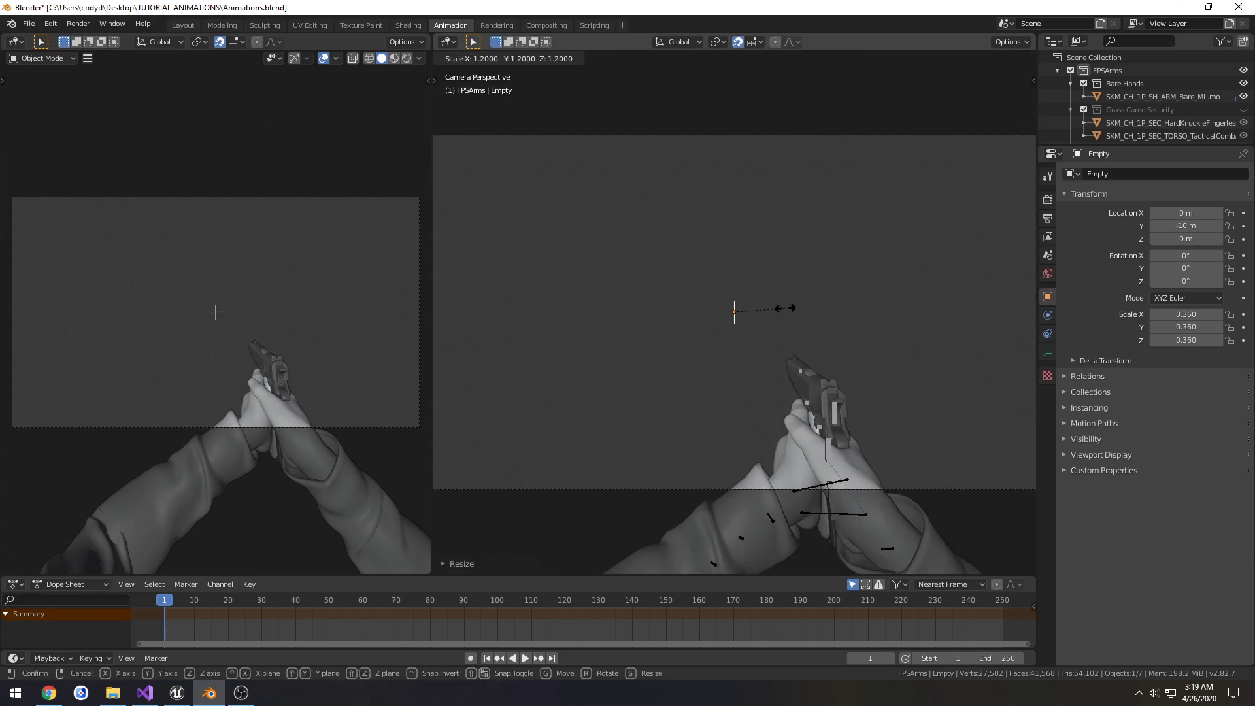
right_click(787, 308)
mouse_move(787, 308)
middle_mouse_down()
mouse_move(774, 304)
mouse_move(798, 312)
middle_mouse_up()
key("s")
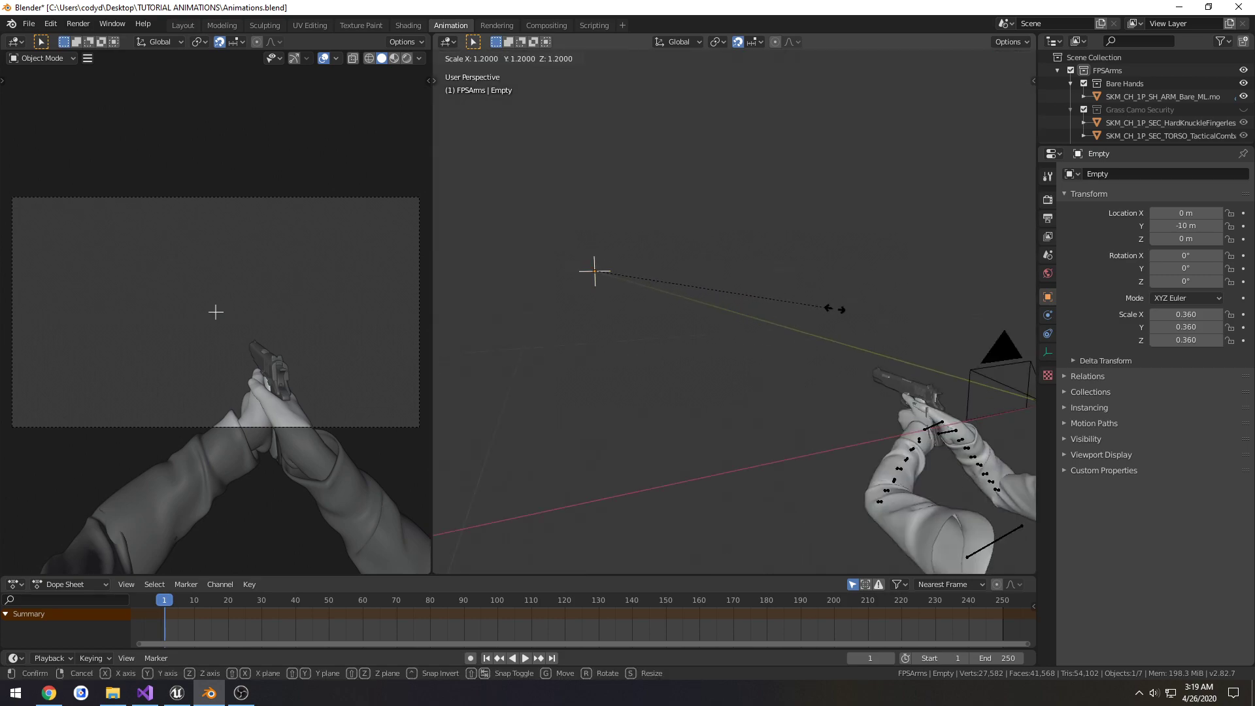
left_click(838, 317)
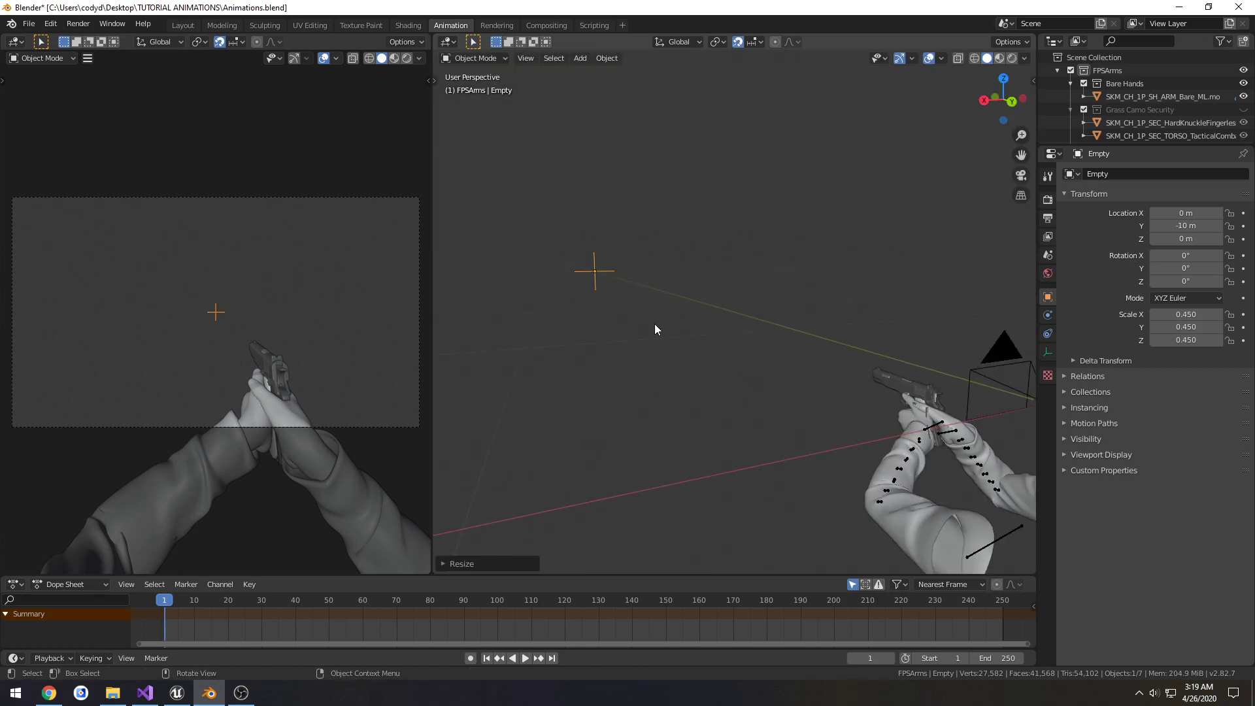
Step: Scale the empty down uniformly to about 0.248 in an enlarged camera view and save the file
key("KP_0")
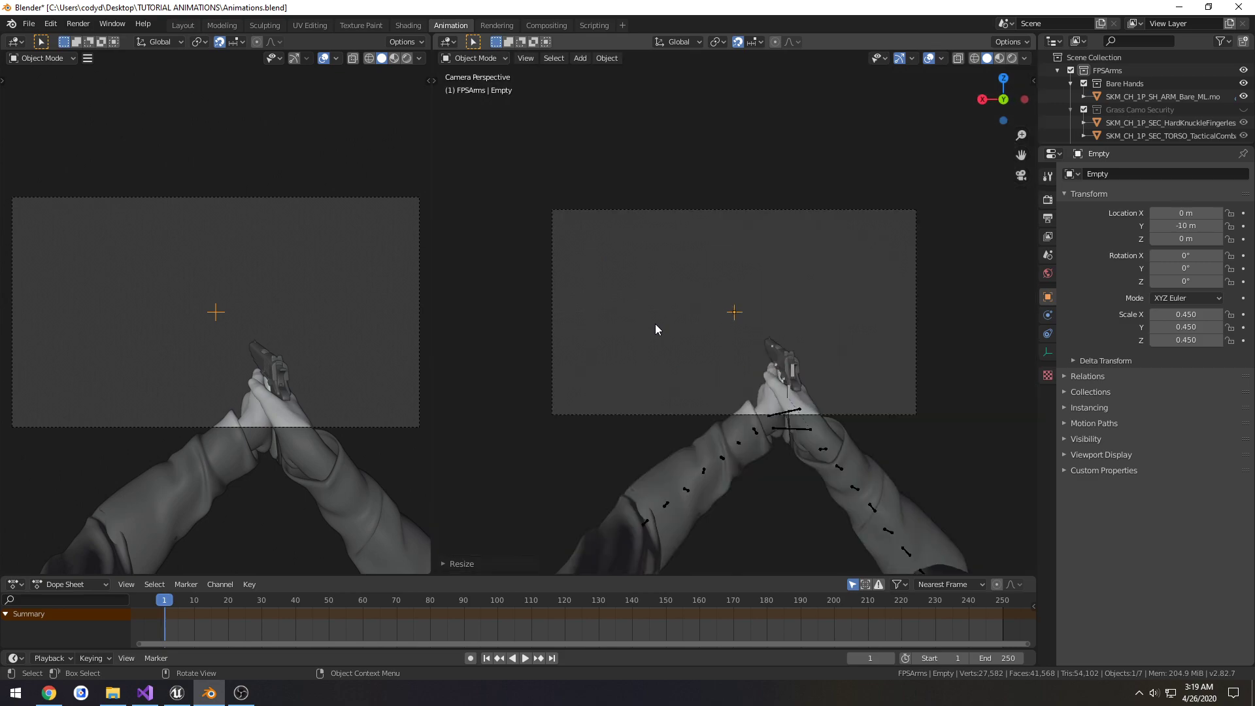
key("Home")
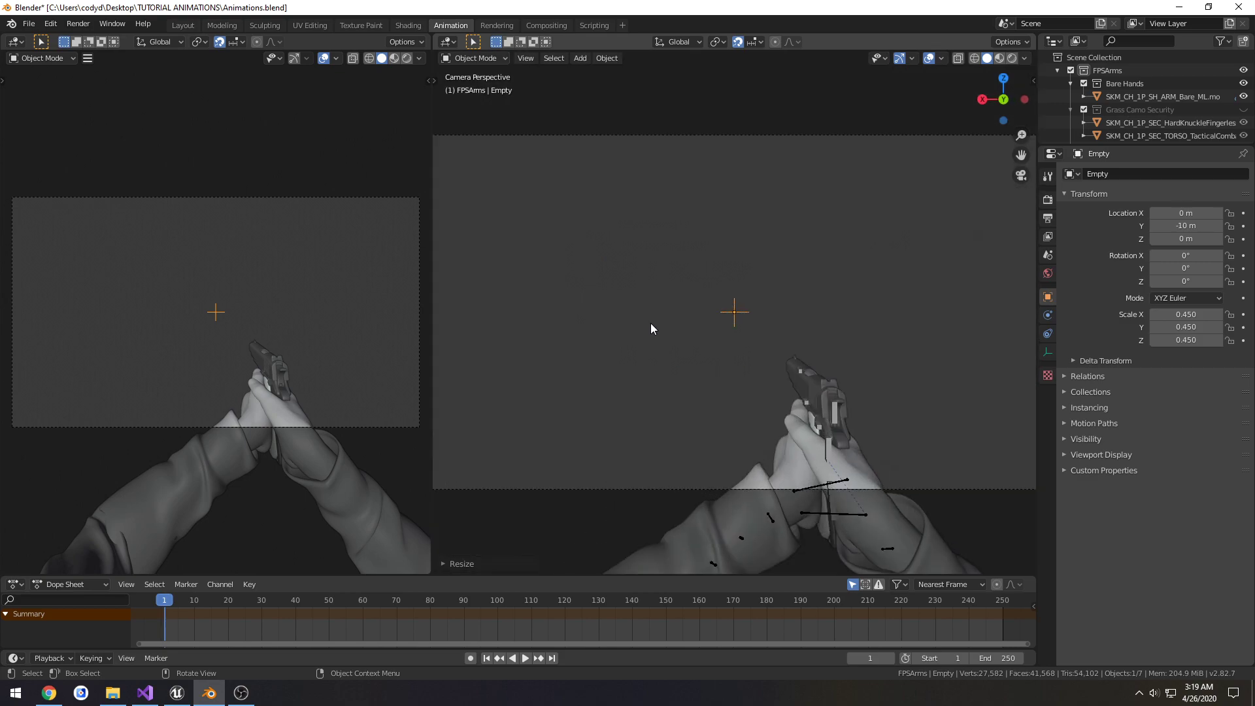
left_click_drag(432, 318, 20, 317)
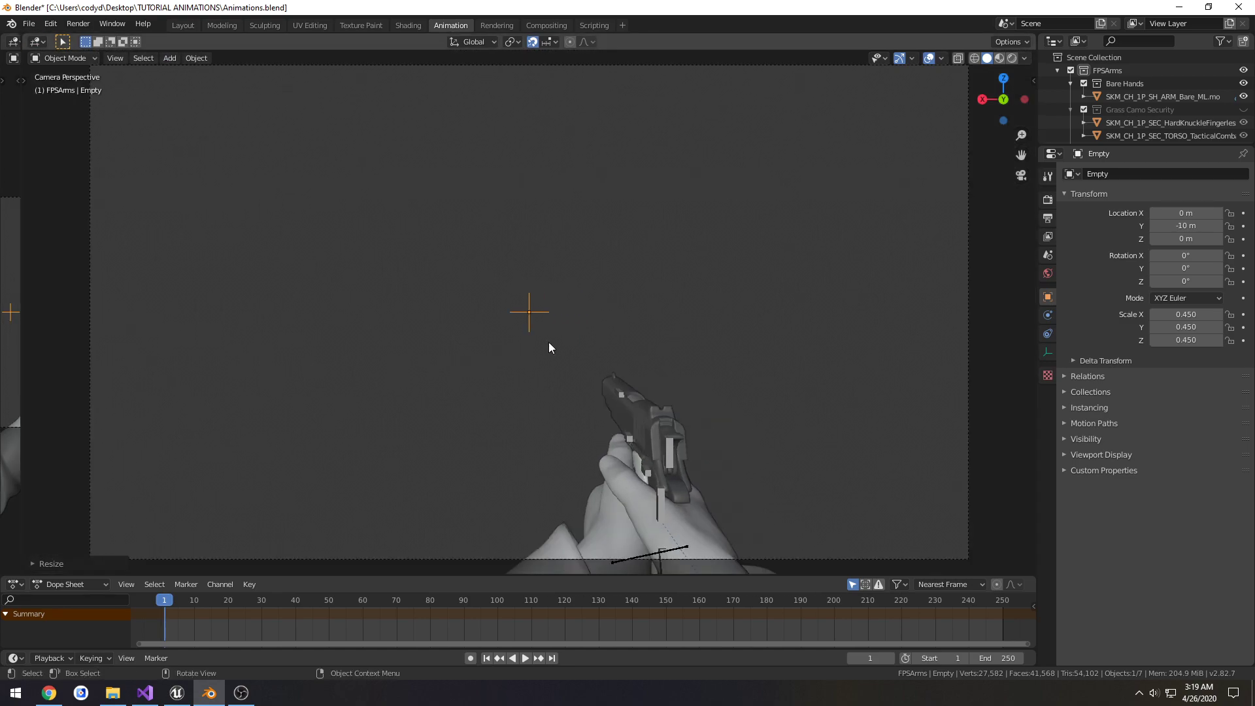
key("s")
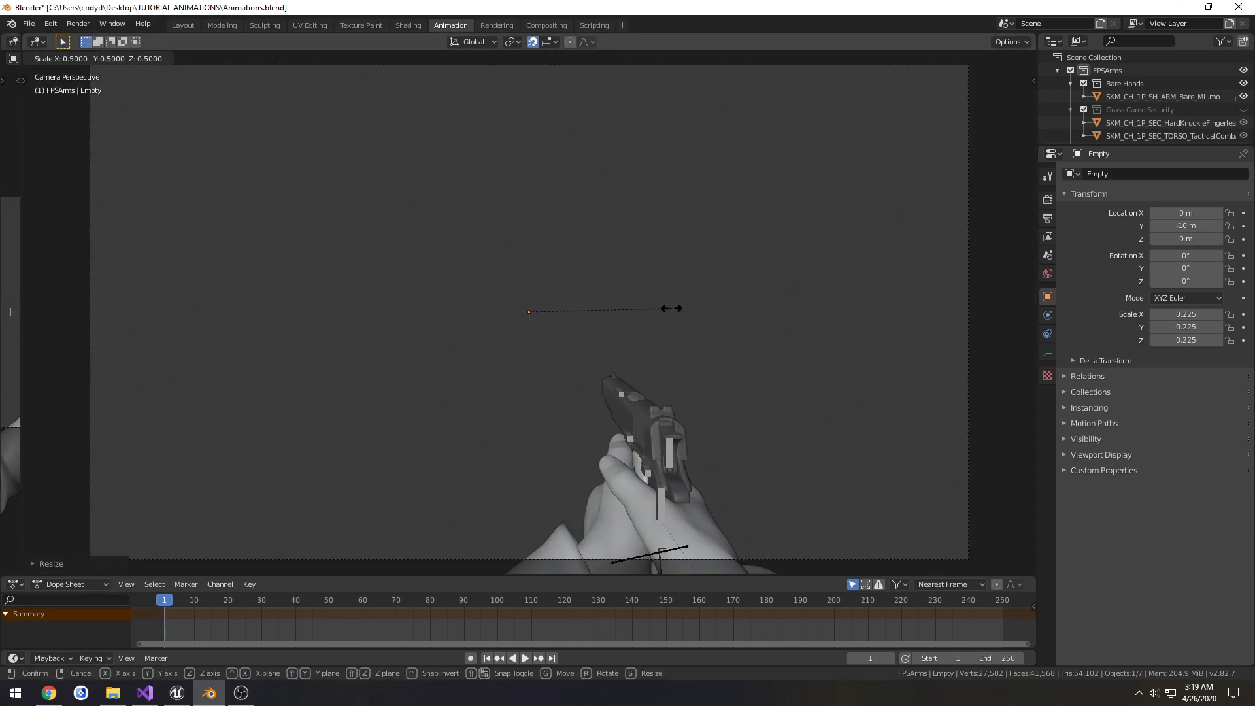
left_click(672, 308)
key("s")
left_click(683, 308)
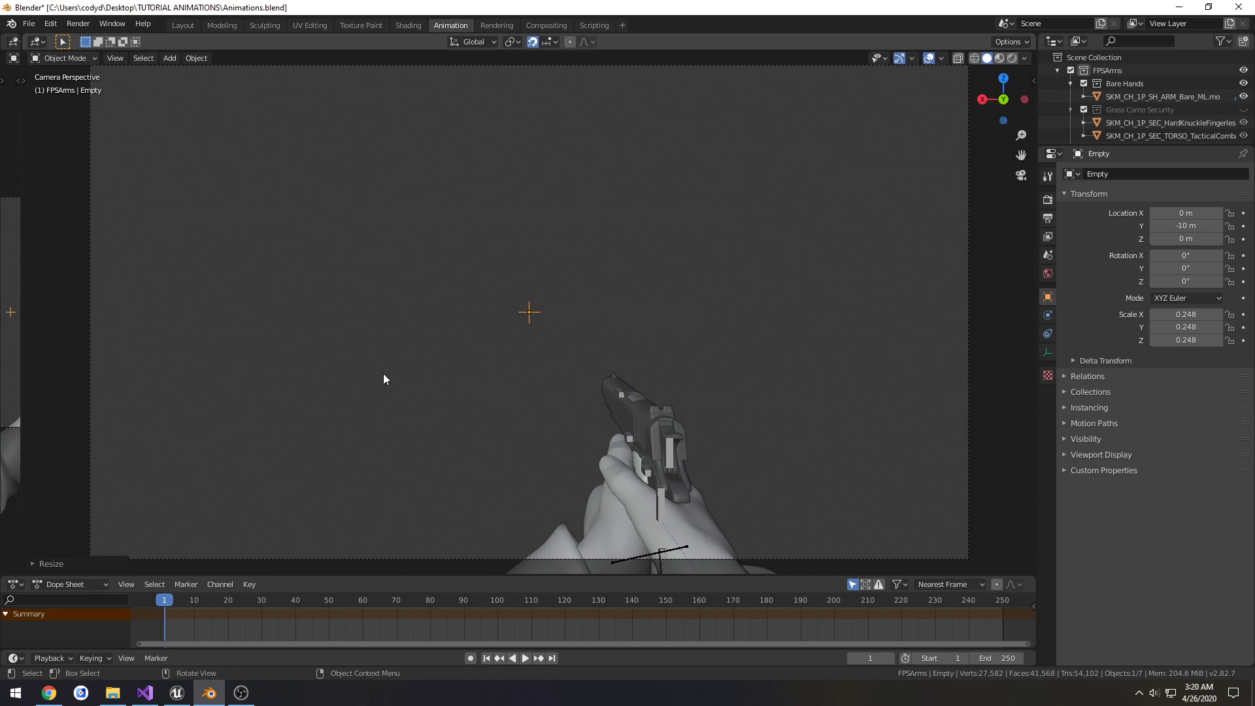
left_click_drag(22, 323, 660, 294)
key("ctrl+s")
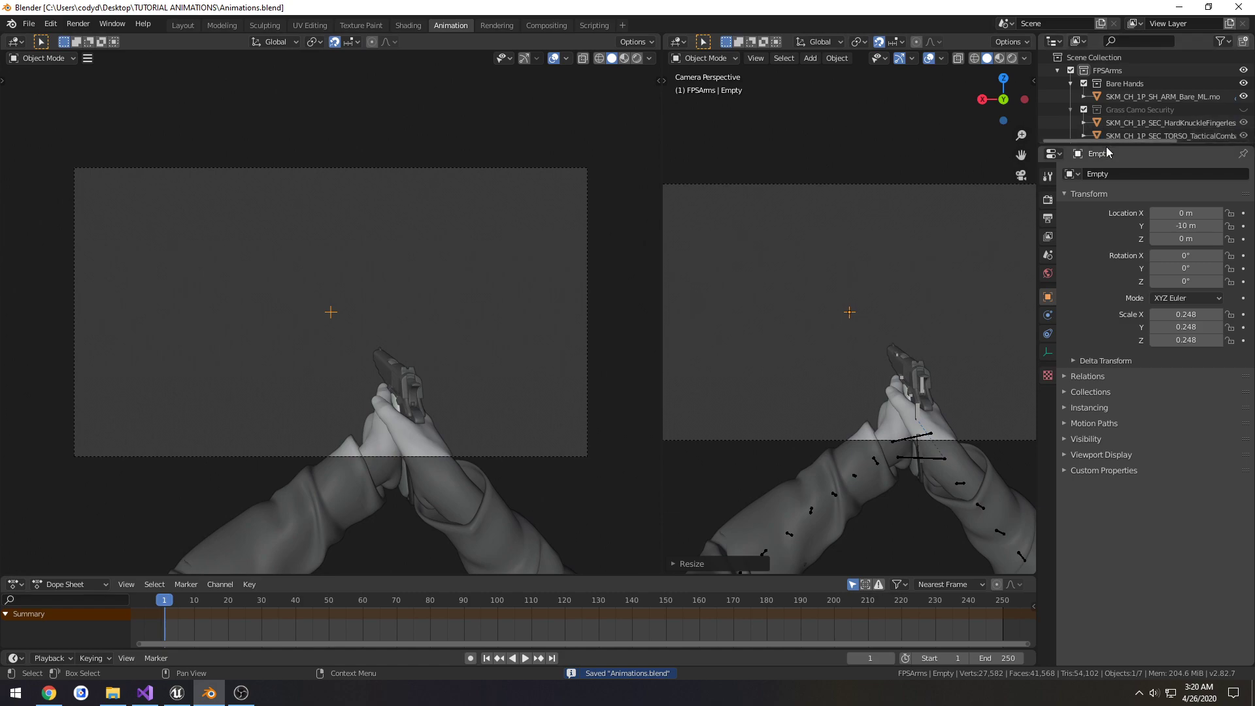
Step: Enlarge the Outliner, rename the empty to TargetCrosshair and save the file
left_click_drag(1112, 144, 1112, 261)
scroll(1108, 217, "down", 3)
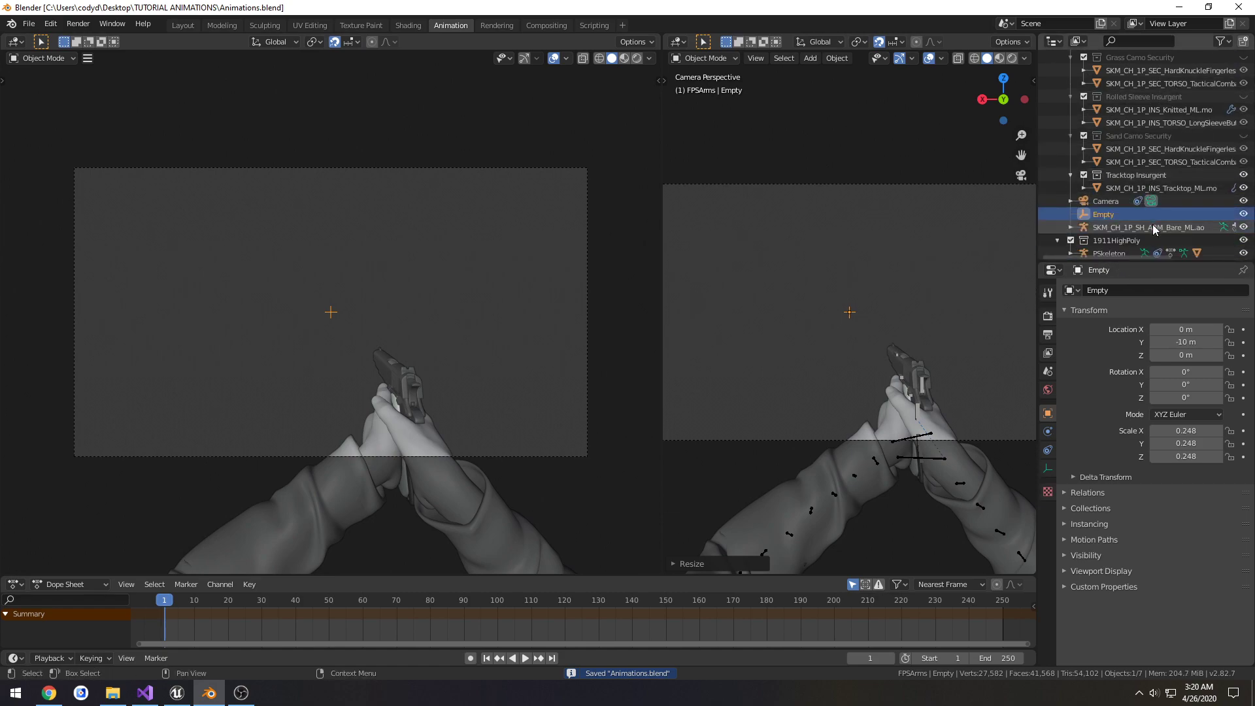
double_click(1109, 216)
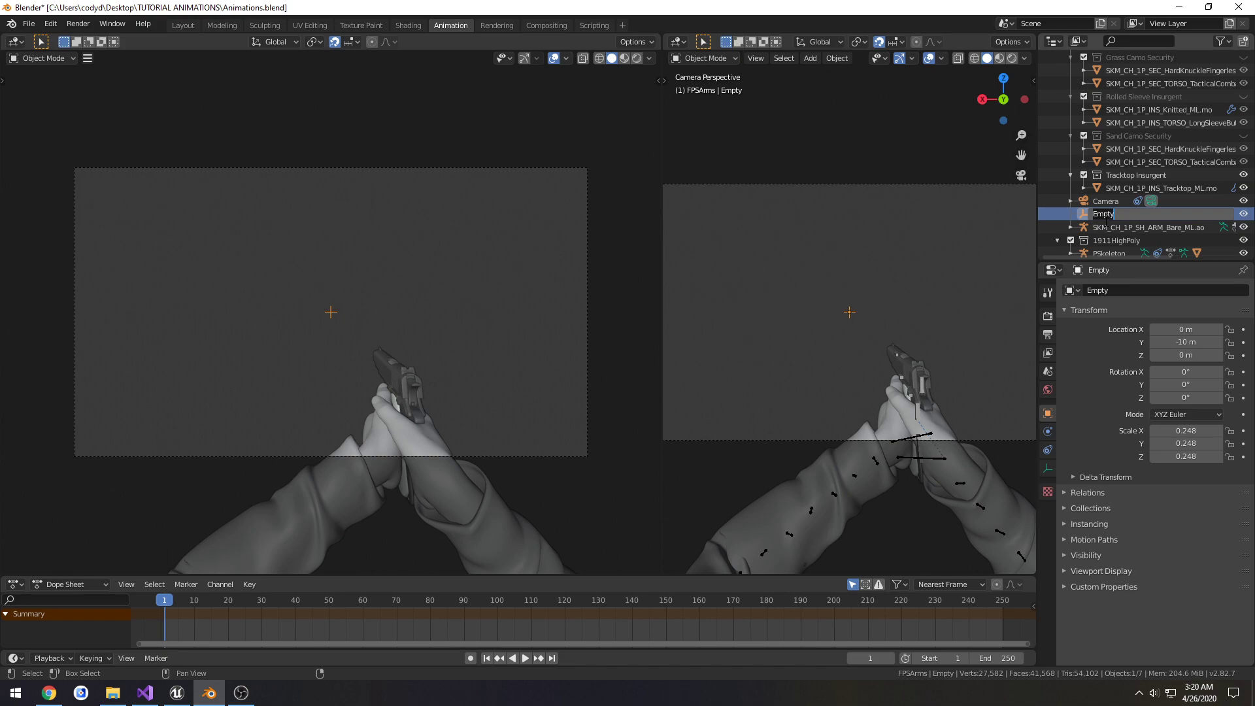
type("TargetCrosshair")
key("Return")
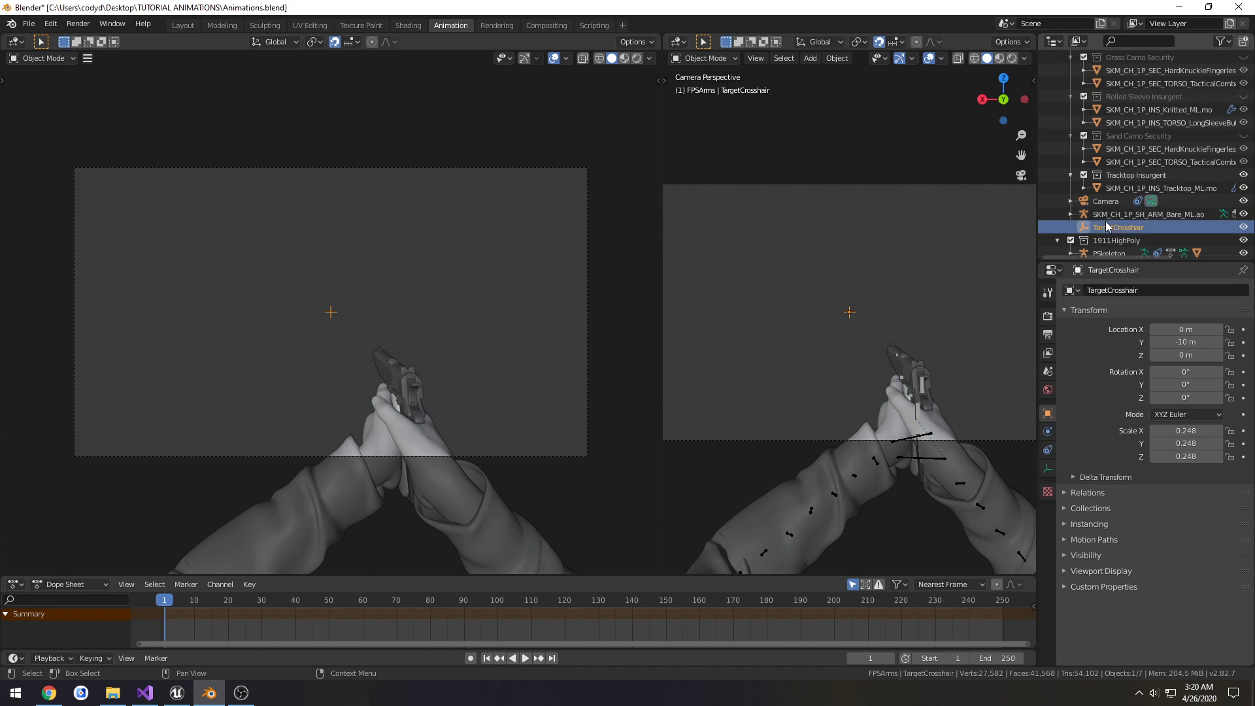
key("ctrl+s")
Step: Rename the camera in the FPSArms collection to FPSCamera
left_click(1105, 203)
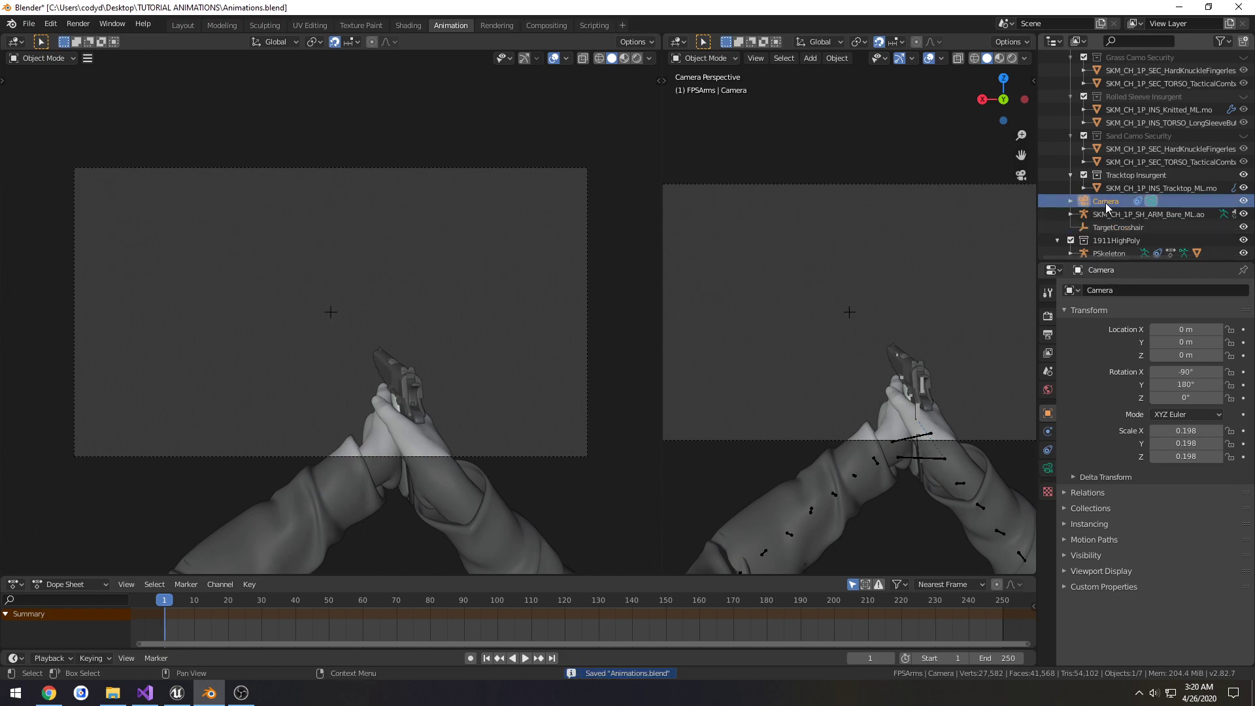
double_click(1103, 203)
type("FPS")
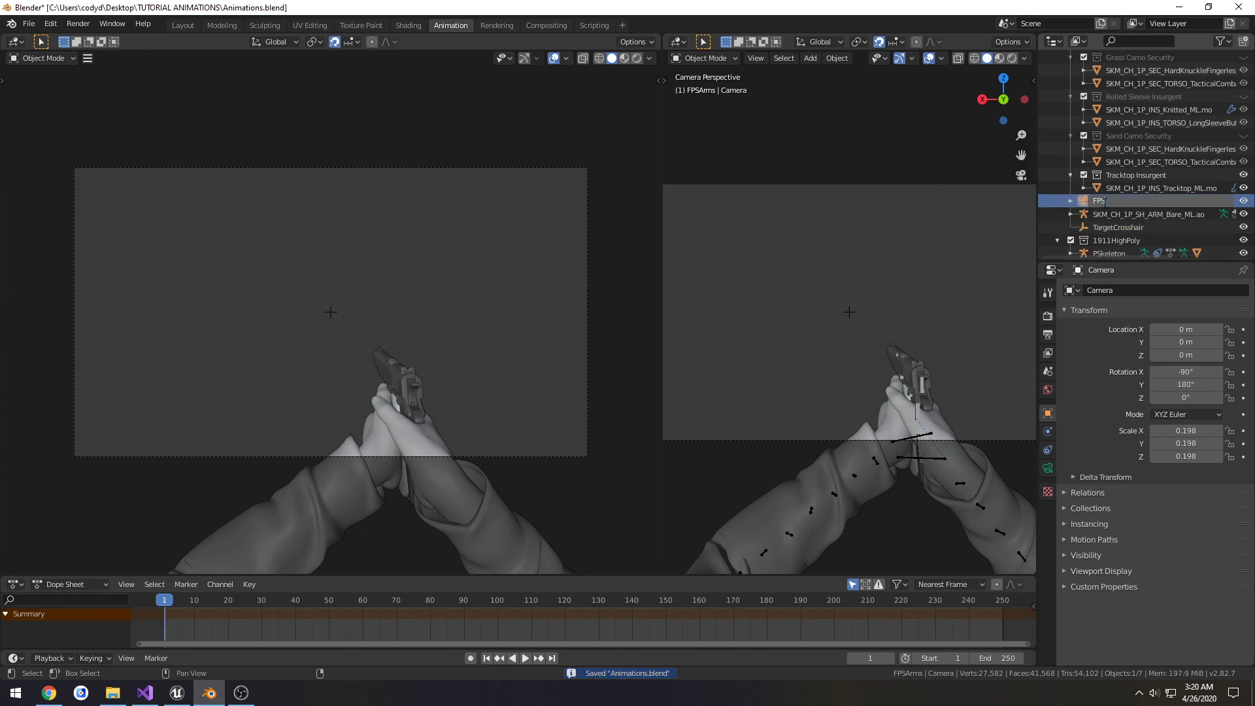
type("Camera")
key("Return")
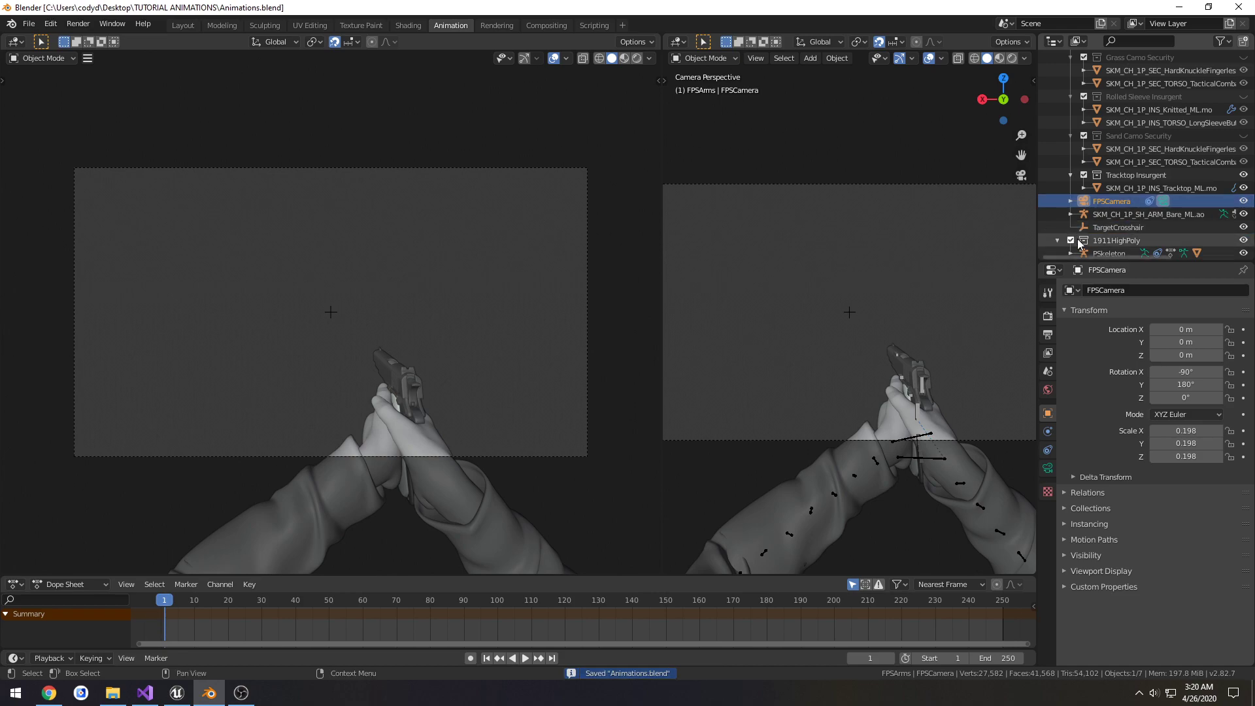
Step: Shorten the Outliner and widen the main working viewport, viewing the arms from the side
left_click_drag(1092, 262, 1092, 243)
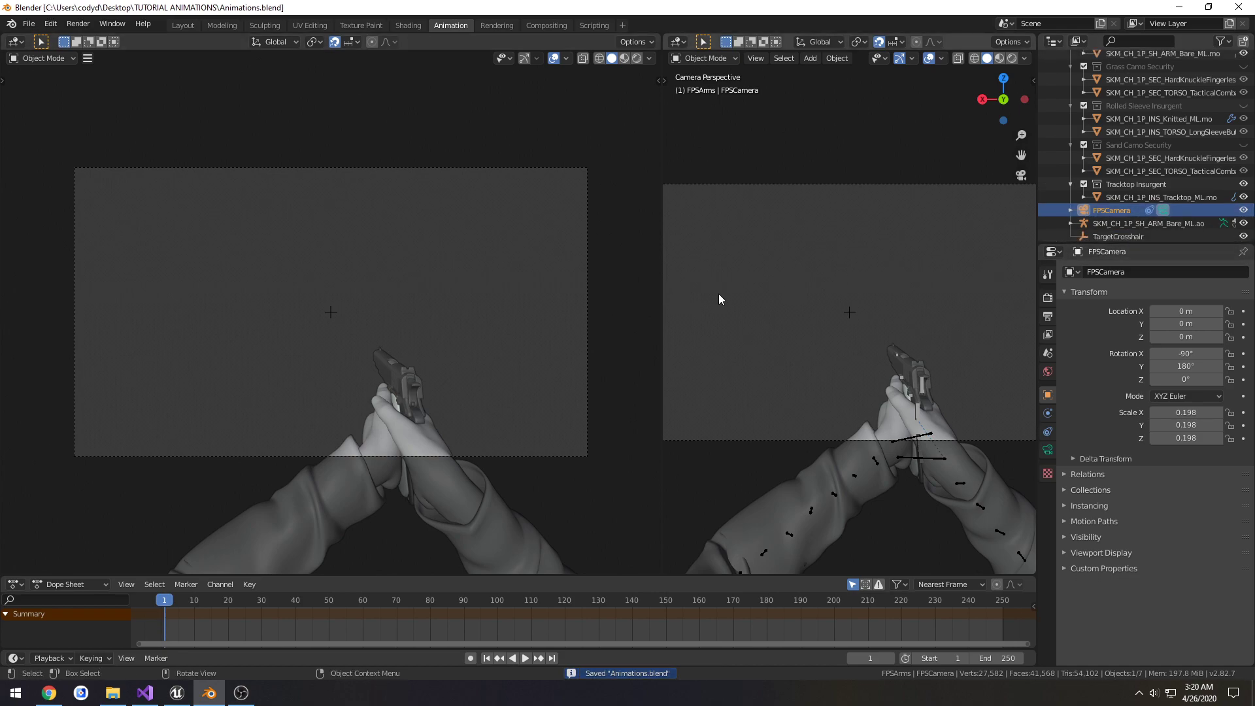
middle_click_drag(719, 292, 801, 320)
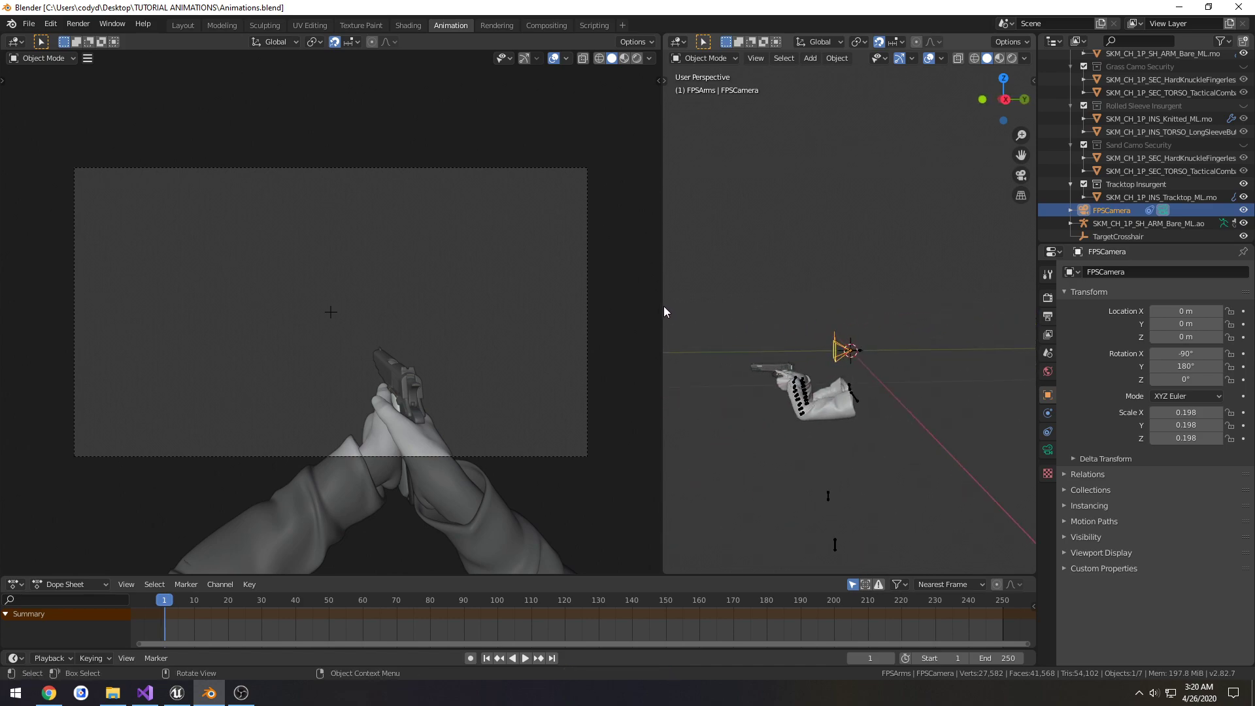
left_click_drag(661, 303, 418, 296)
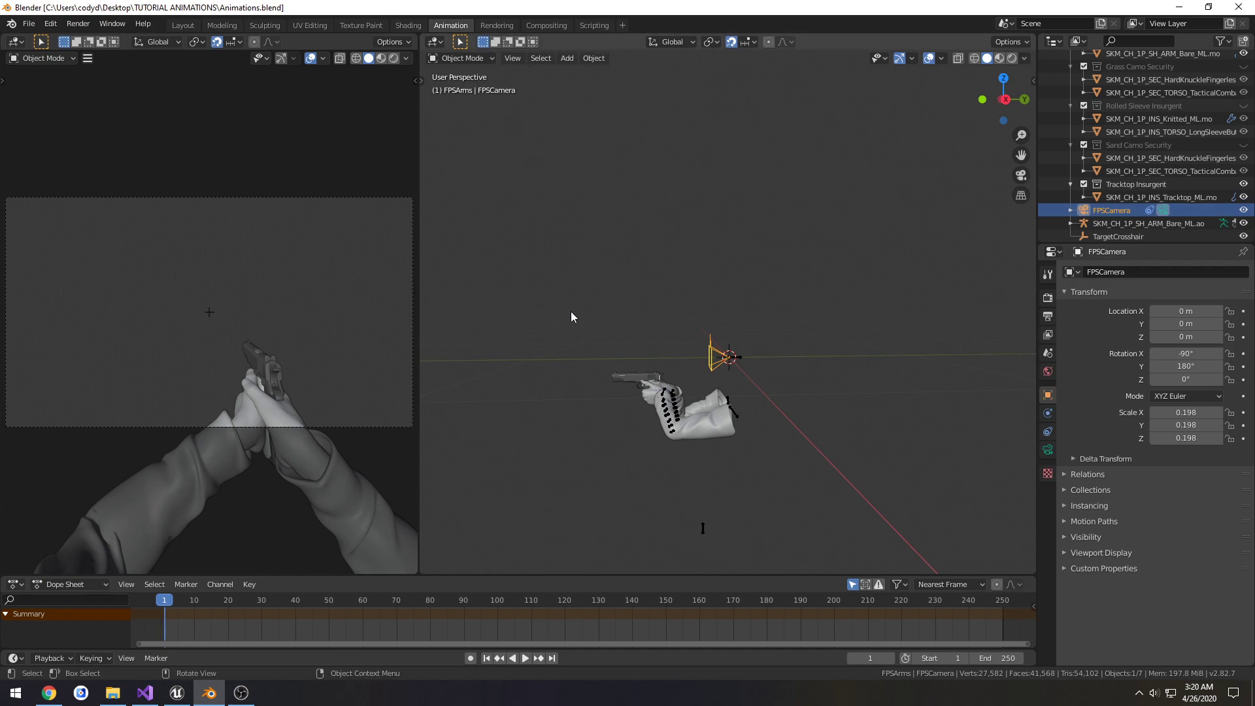
Step: Save the file and switch the Dope Sheet to the Action Editor
key("ctrl+s")
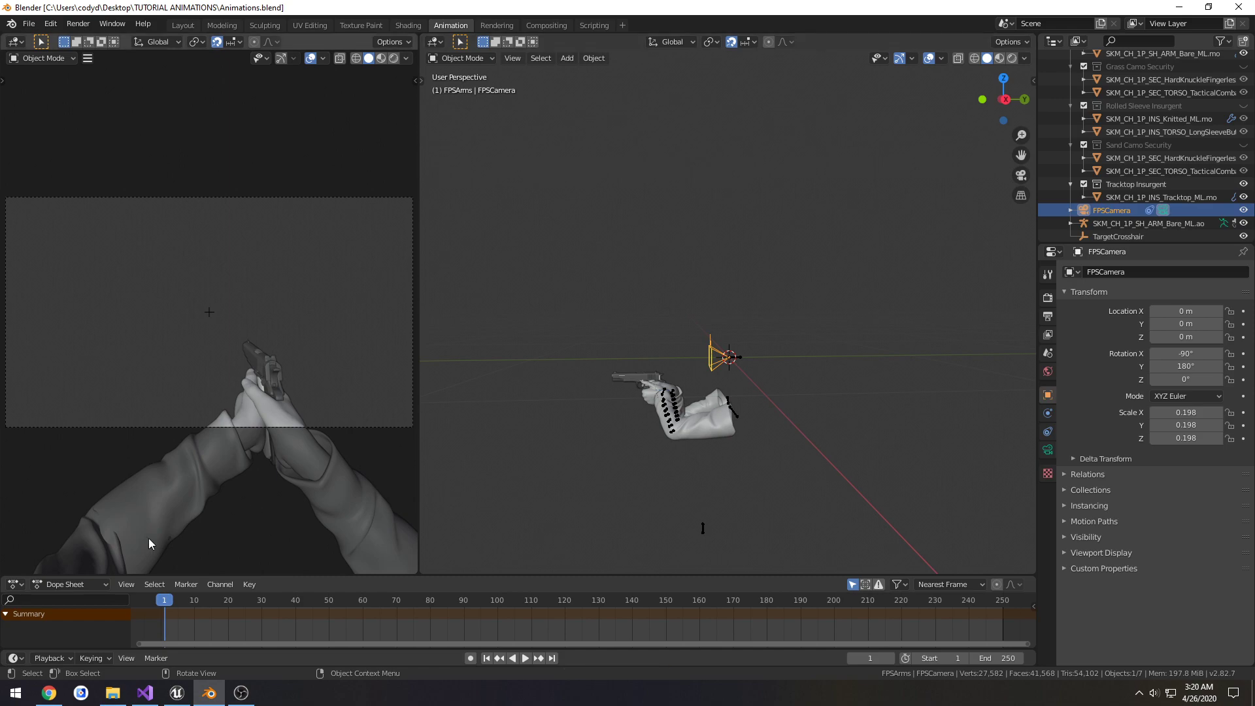
left_click(74, 583)
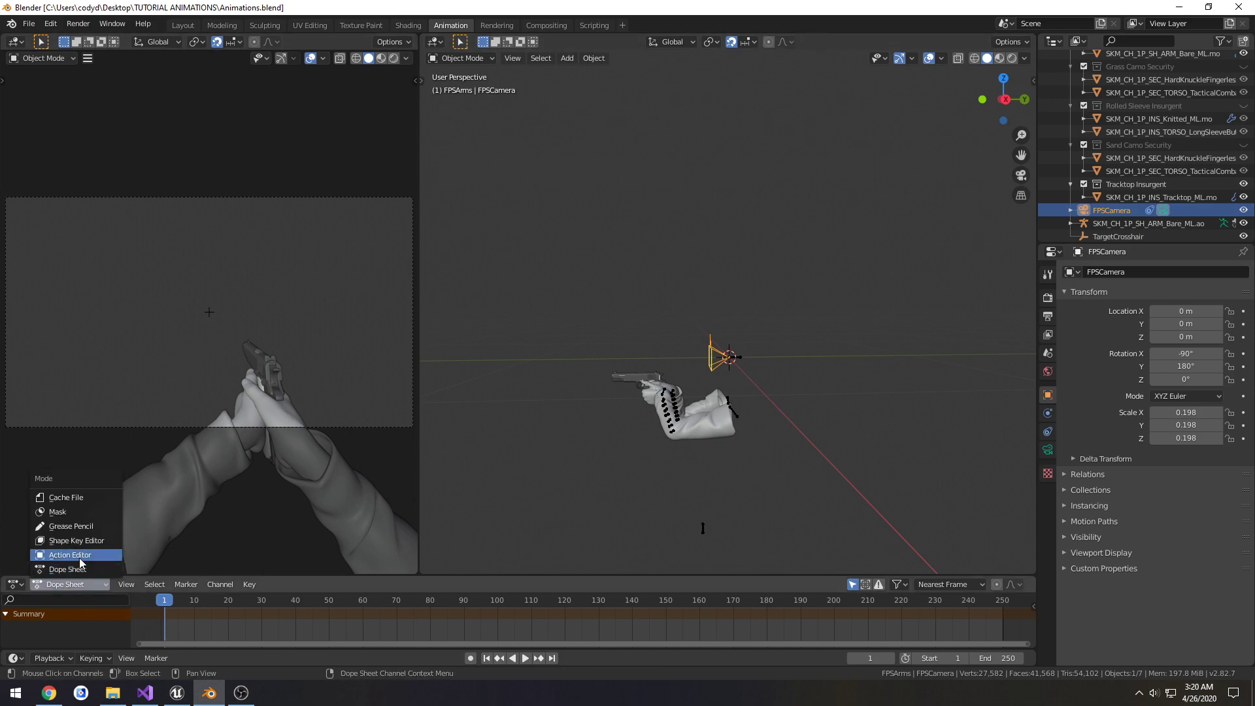
left_click(80, 556)
Step: Select the SKM_CH_1P_SH_ARM_Bare_ML.ao armature around the arms and switch it to Pose Mode
scroll(703, 480, "up", 3)
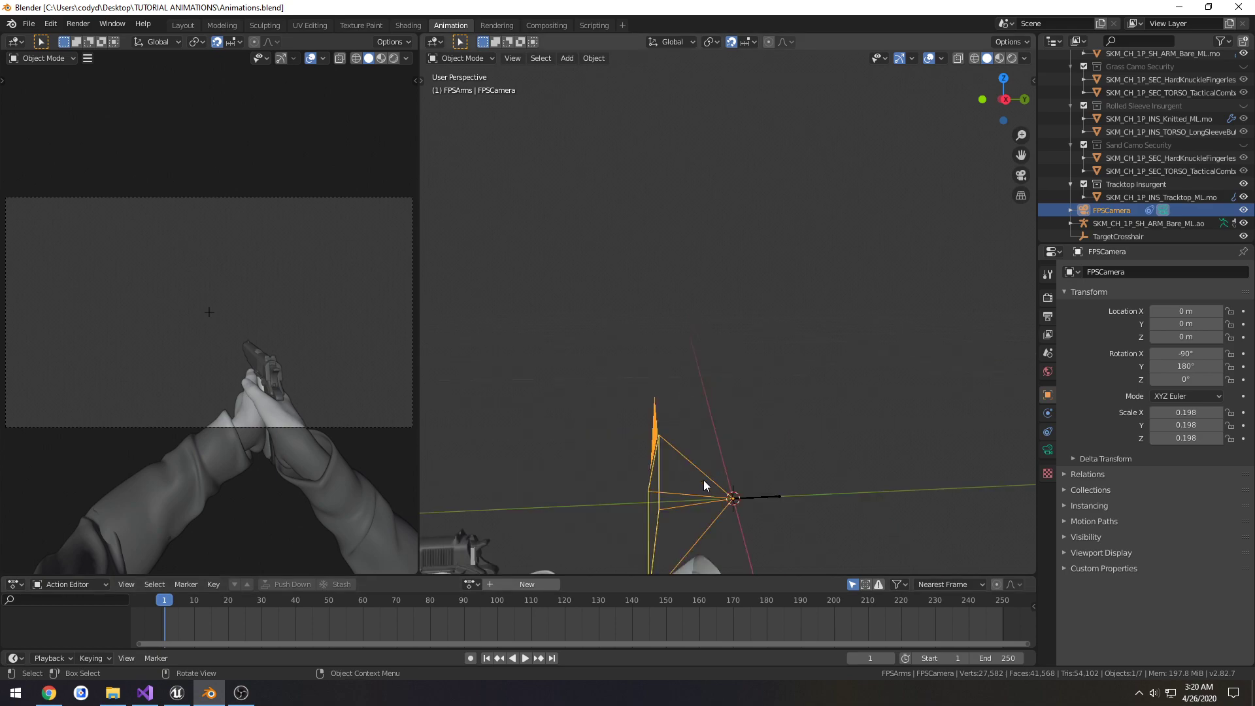
scroll(662, 390, "up", 5)
middle_click_drag(722, 347, 719, 442, "shift")
scroll(710, 428, "down", 3)
scroll(712, 426, "up", 3)
left_click(695, 409)
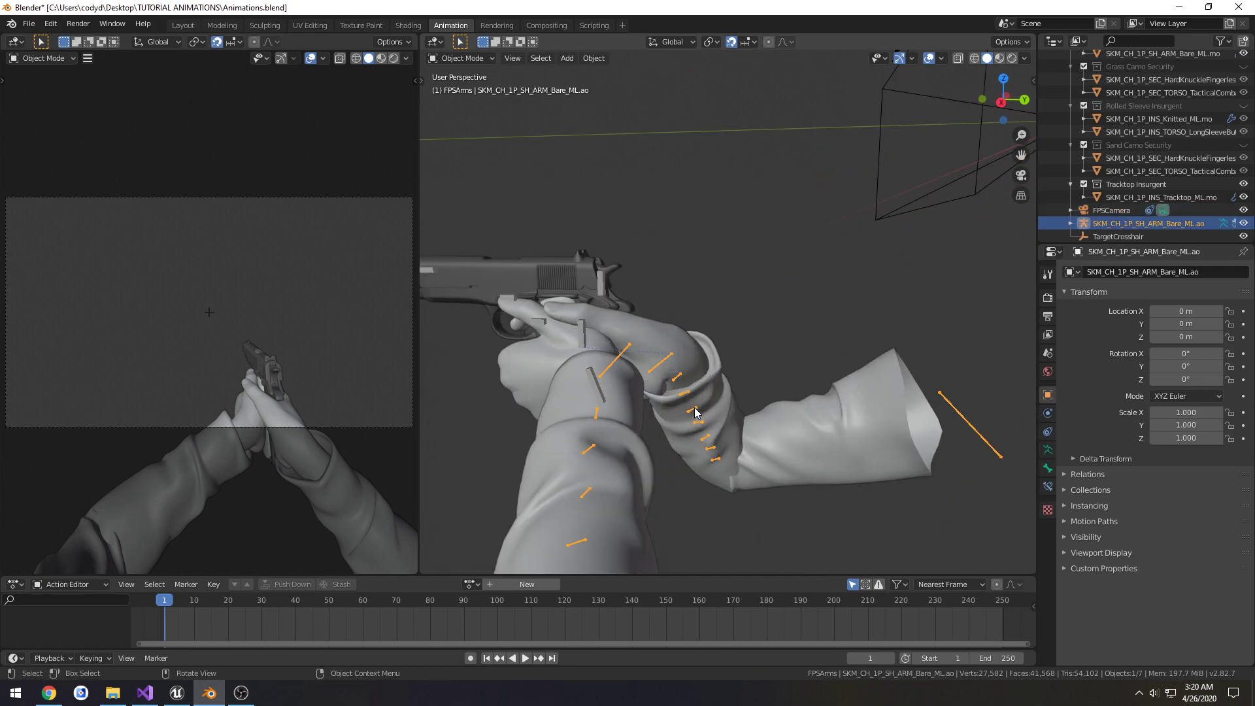
scroll(692, 407, "down", 2)
key("ctrl+Tab")
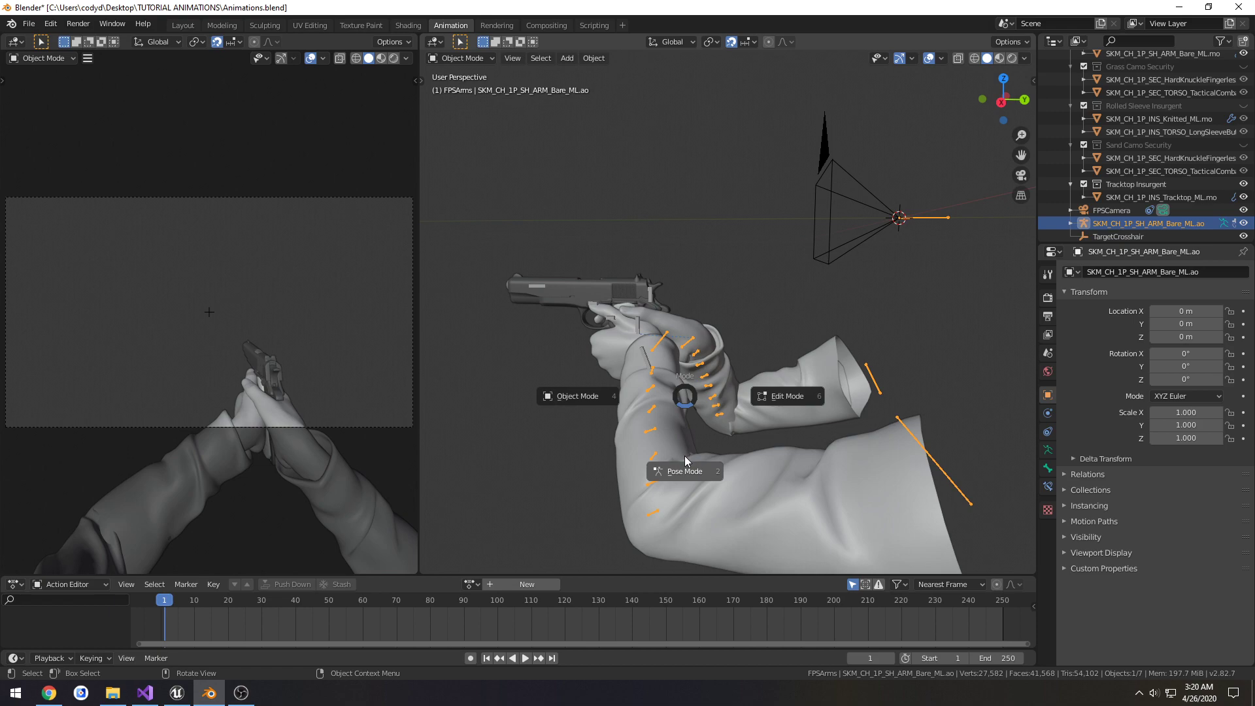
left_click(684, 456)
middle_click_drag(684, 456, 637, 449)
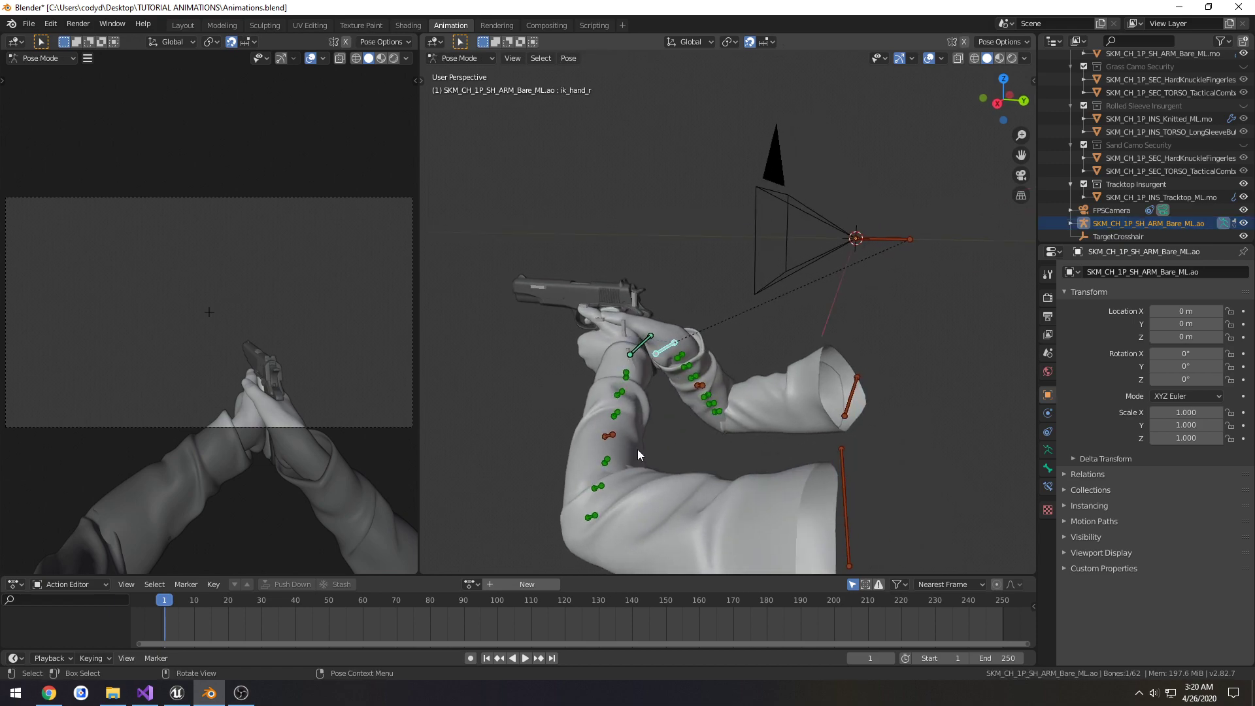
Step: Assign the existing PistolPoseLib action to the armature, check the action list and unlink the action again
left_click(470, 583)
left_click(470, 584)
left_click(469, 583)
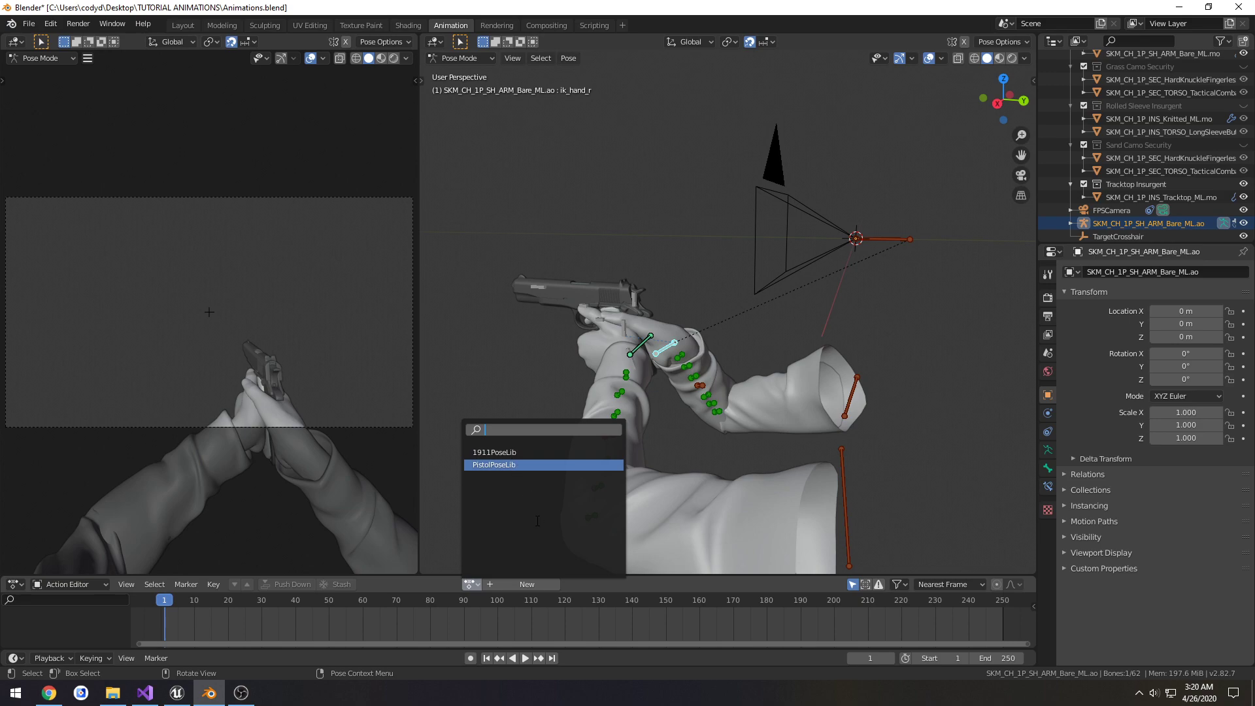
key("Return")
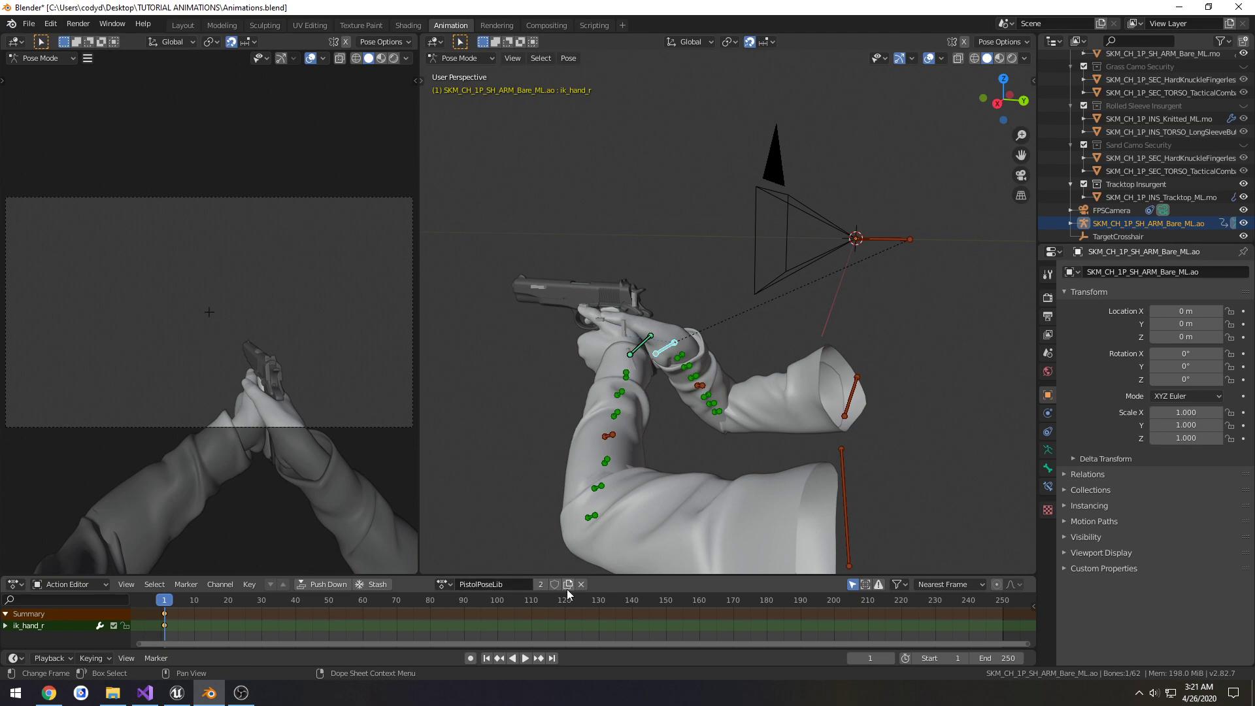
left_click(444, 583)
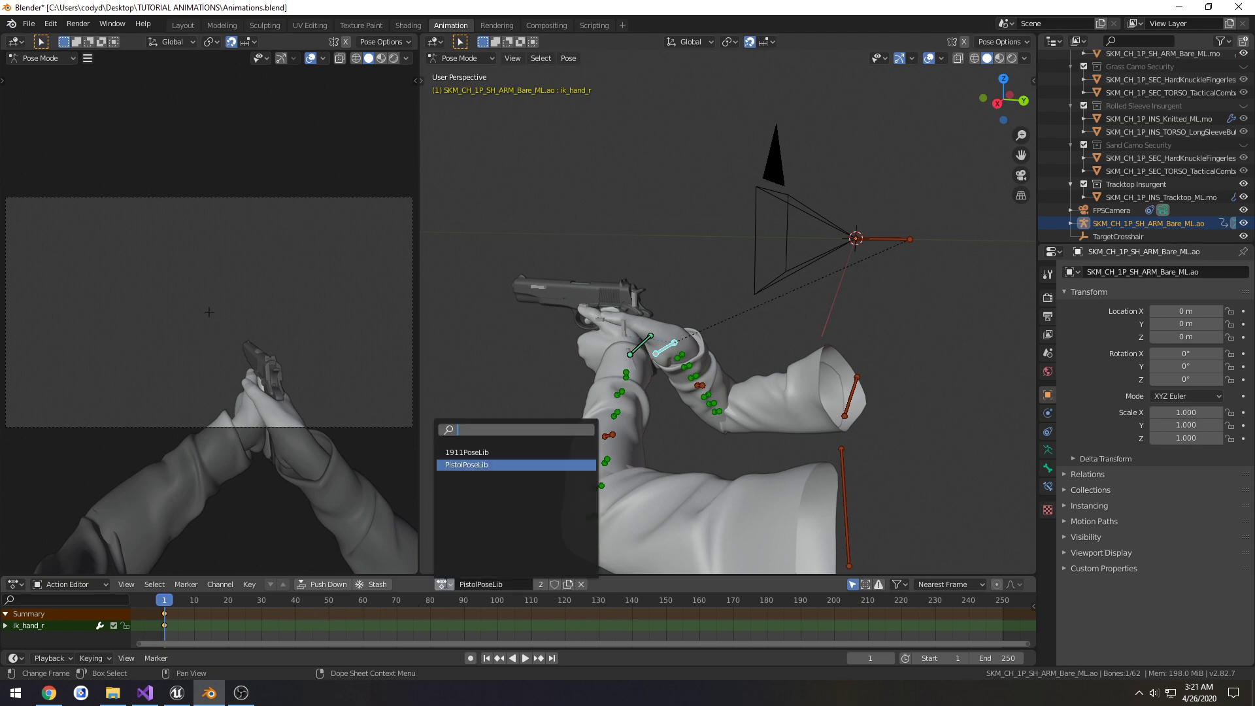
left_click(581, 584)
Step: Create a new action named 1911Idle for the armature and set the current frame to 0
left_click(532, 582)
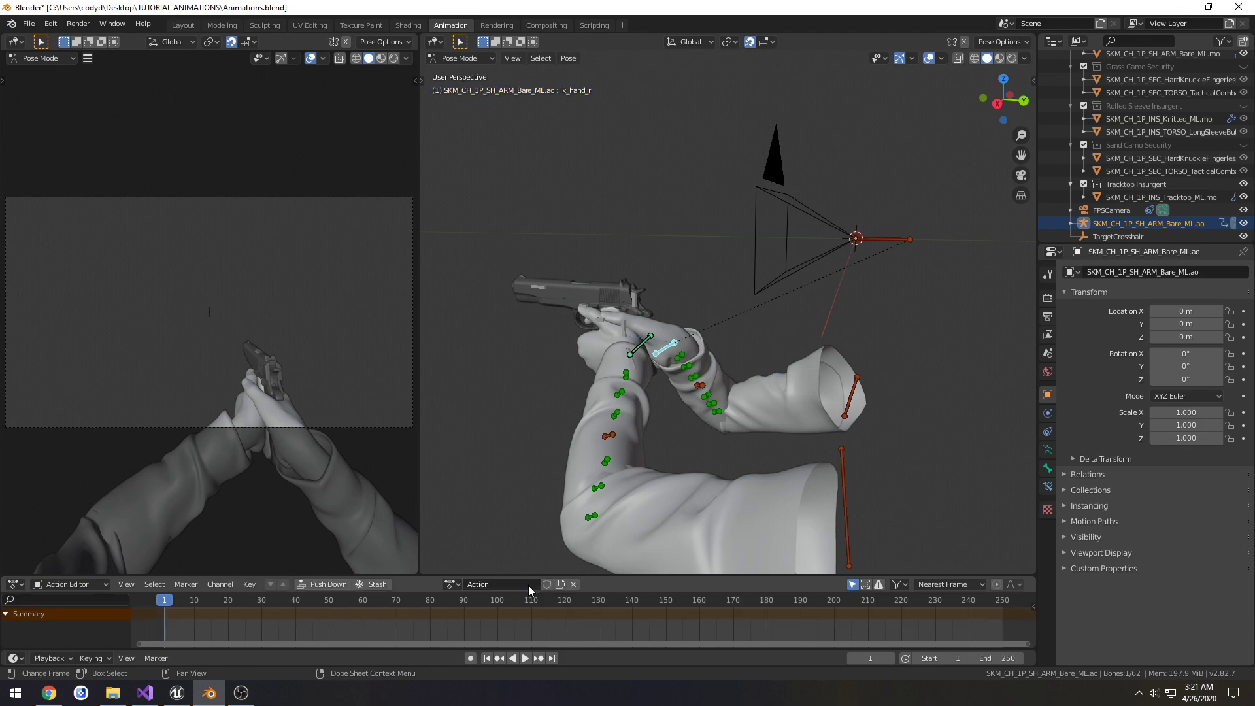
double_click(513, 584)
type("1911Idle")
key("Return")
left_click_drag(166, 599, 135, 602)
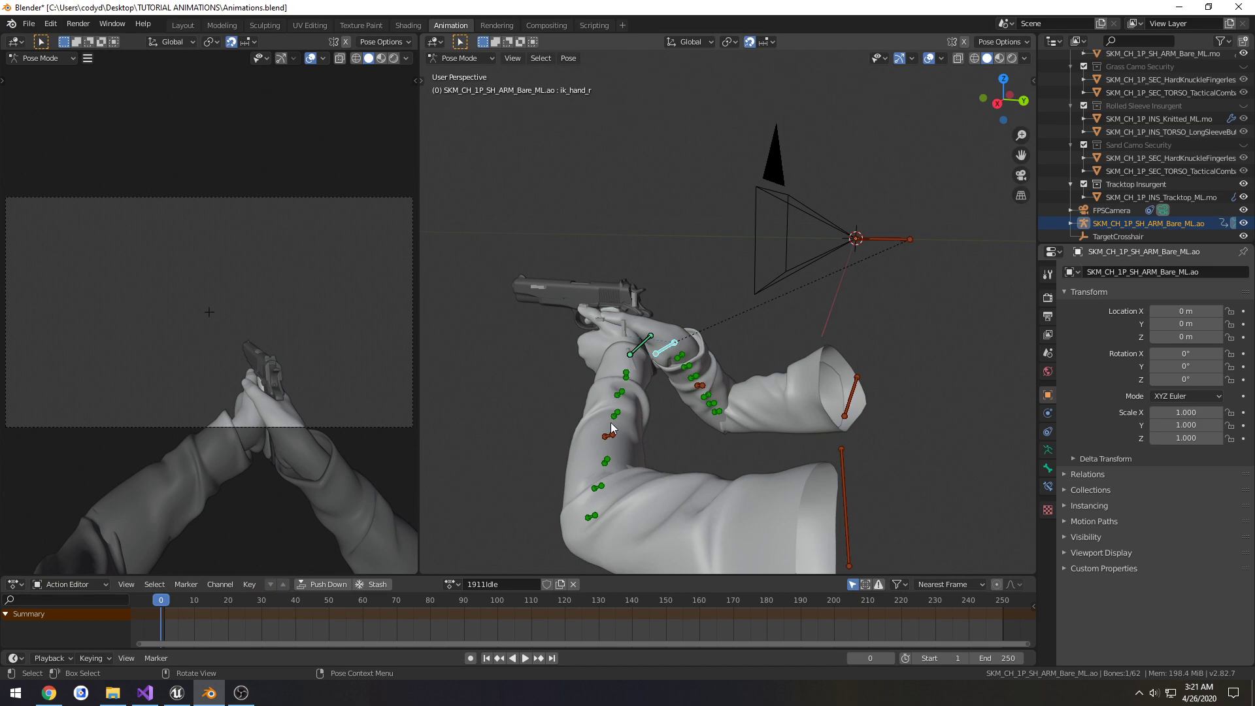
Step: Show the Move and Rotate gizmos in the main viewport and set the transform orientation to Local
middle_click_drag(547, 426, 618, 416)
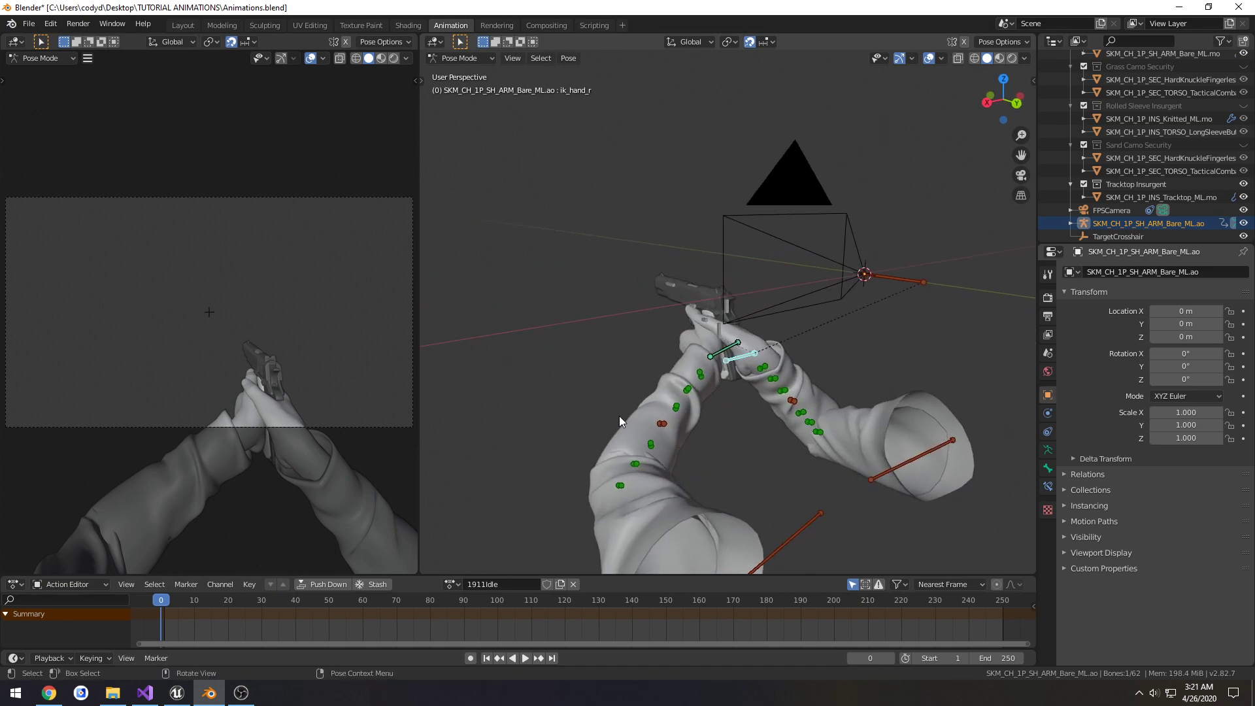
key("KP_3")
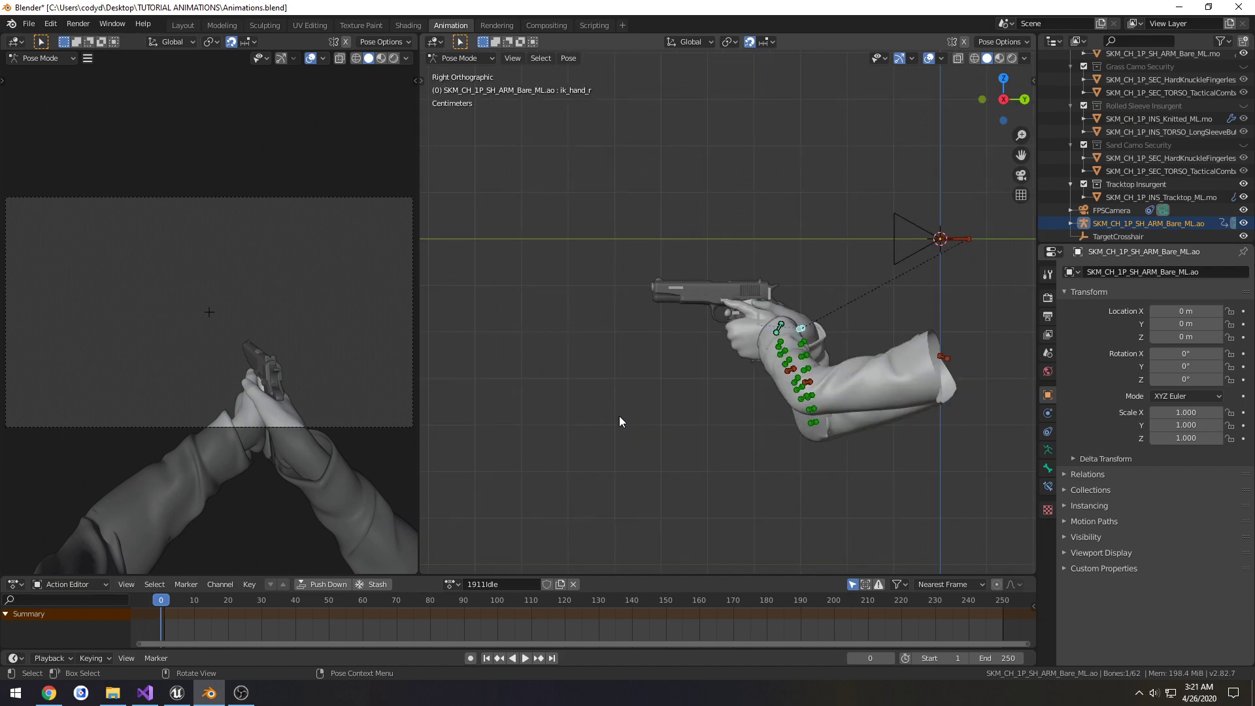
middle_click_drag(886, 307, 819, 338, "shift")
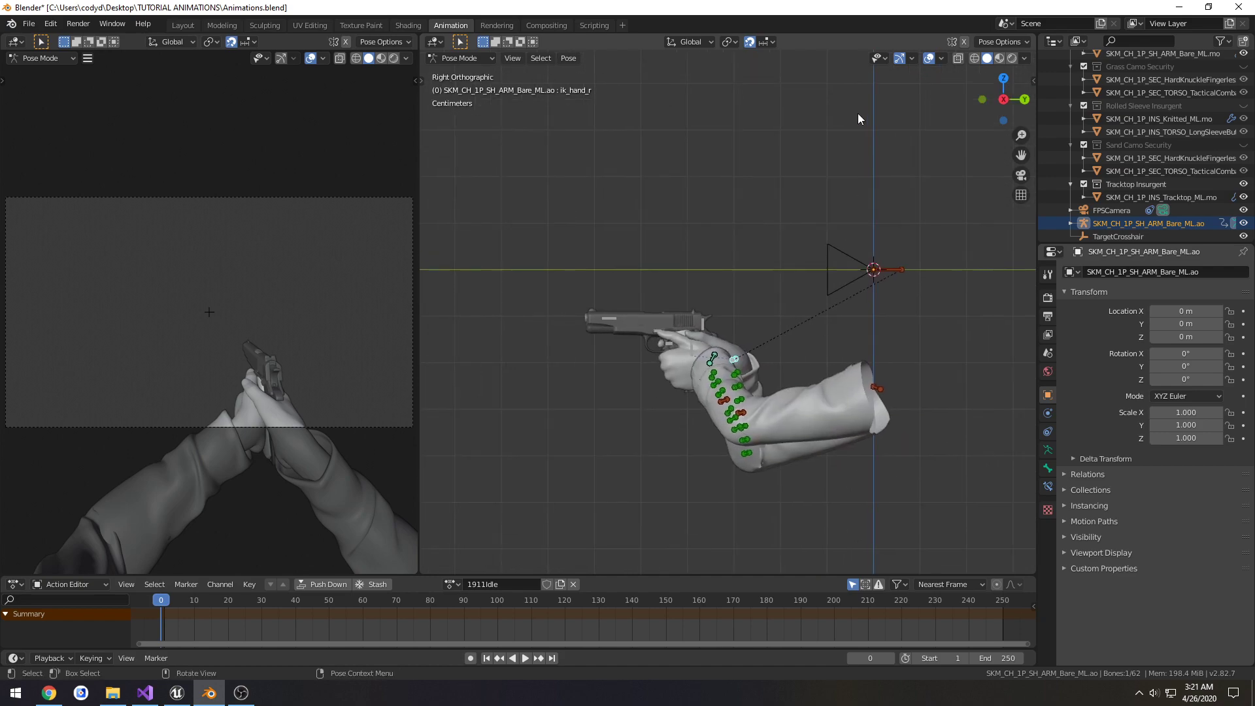
left_click(912, 57)
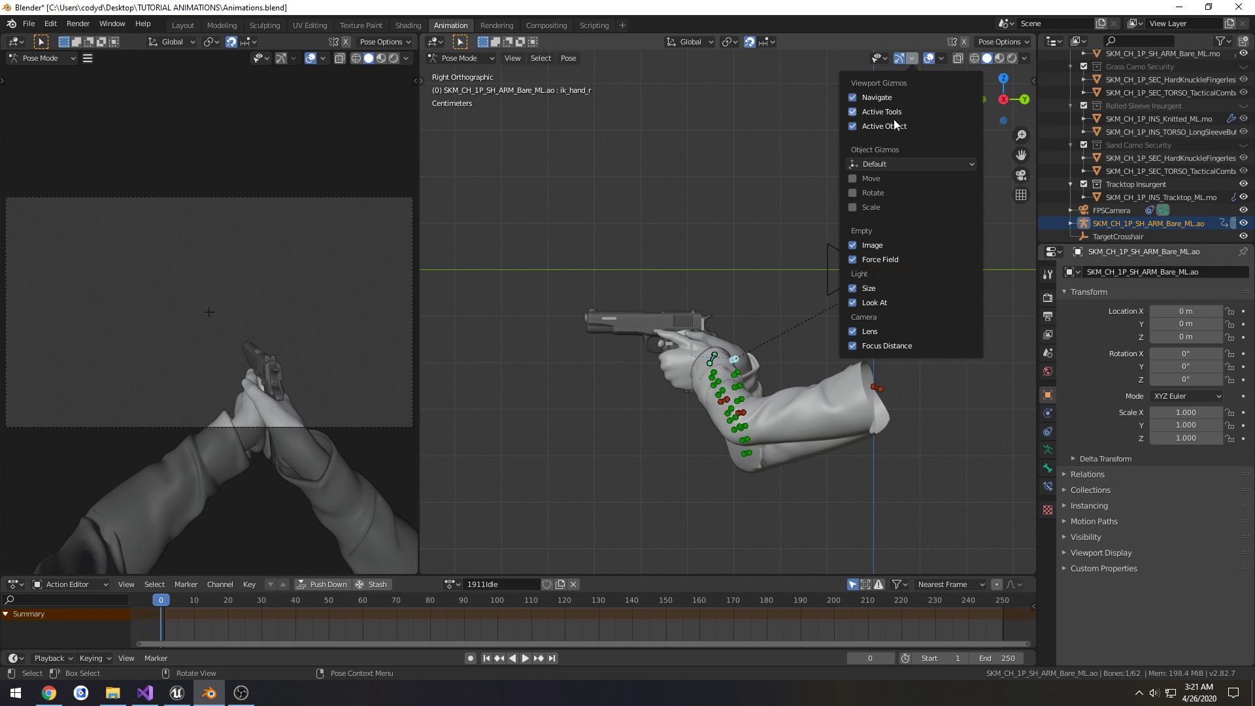
left_click(877, 177)
left_click(880, 193)
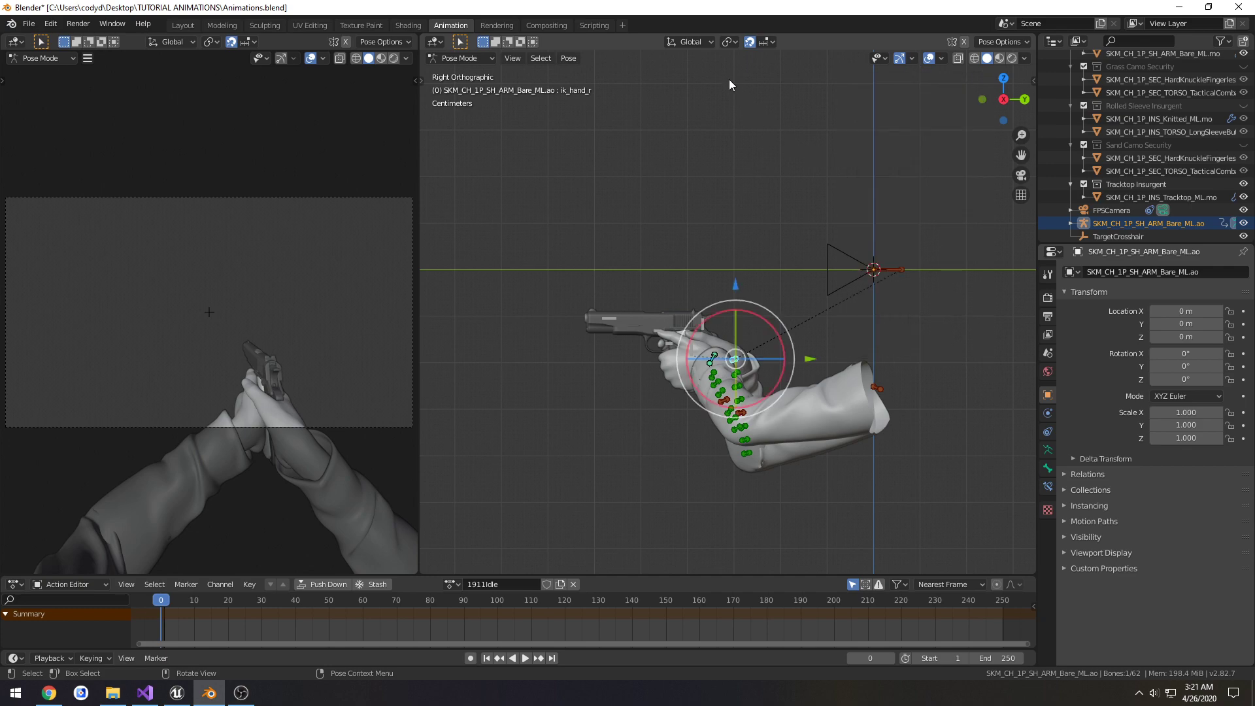
left_click(690, 41)
left_click(654, 97)
Step: Examine the pistol and hands from behind and through the FPS camera to judge their alignment with the view centre
middle_click_drag(785, 275, 675, 327)
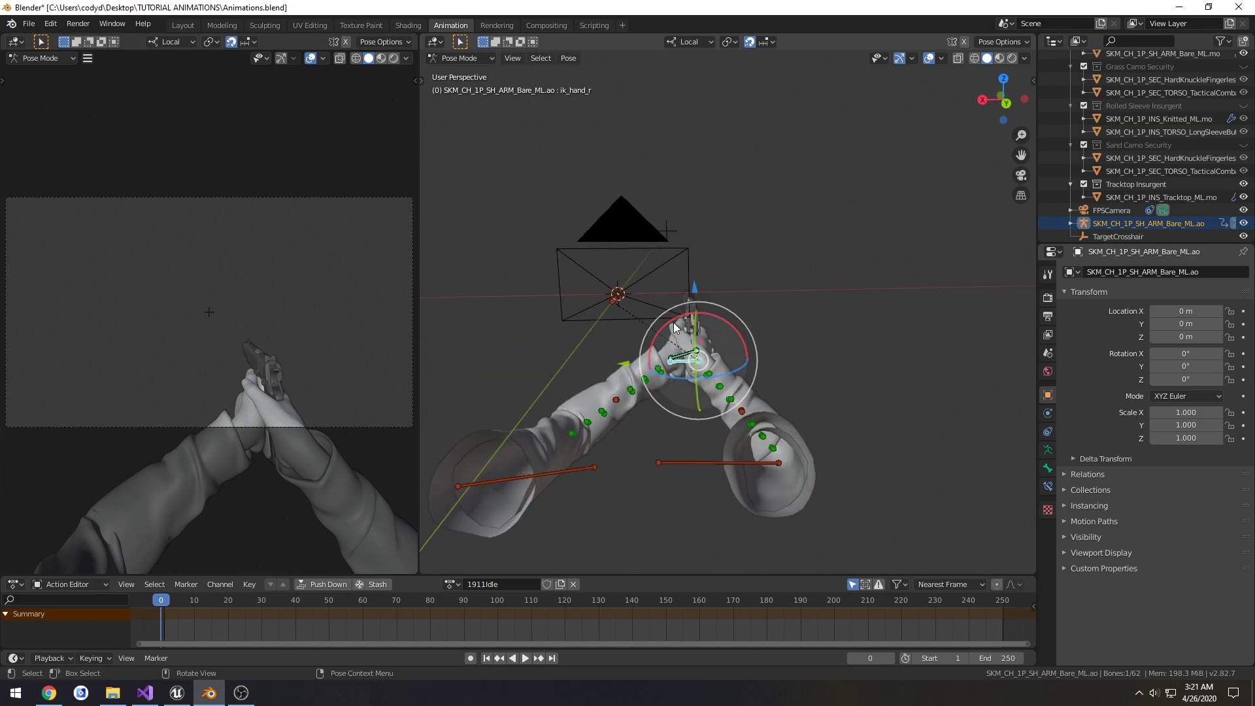
key("KP_0")
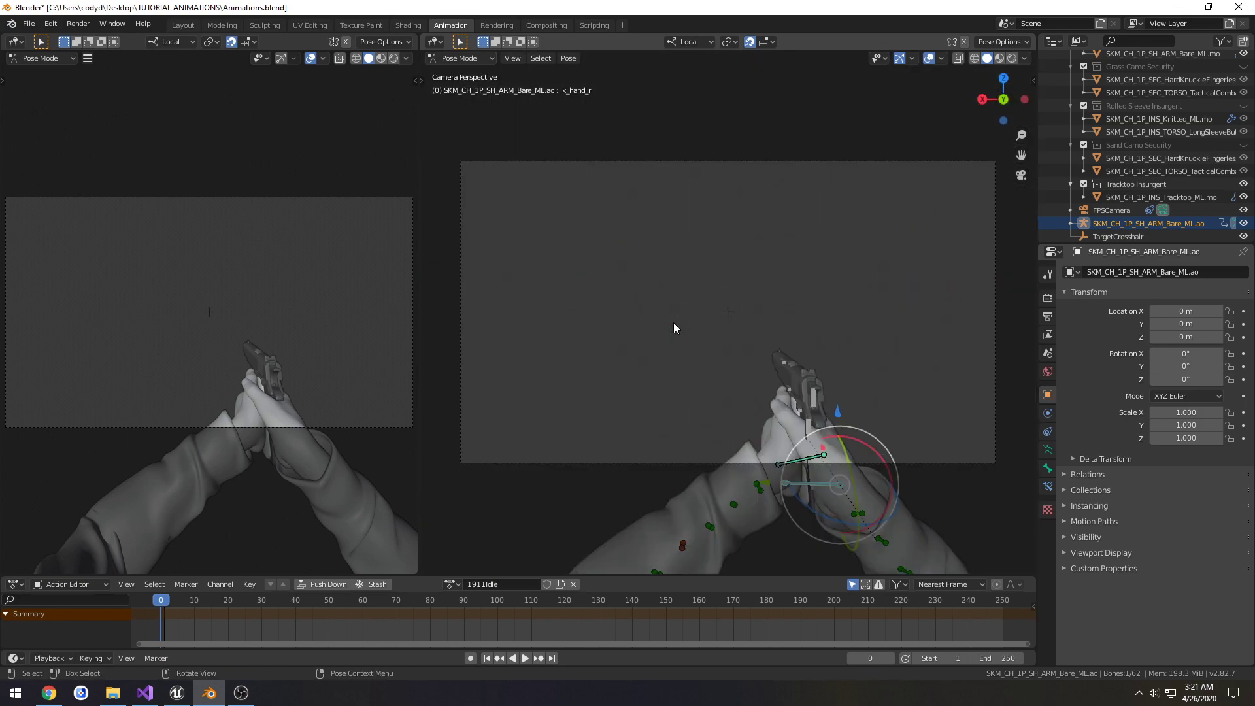
key("KP_1")
key("ctrl+KP_1")
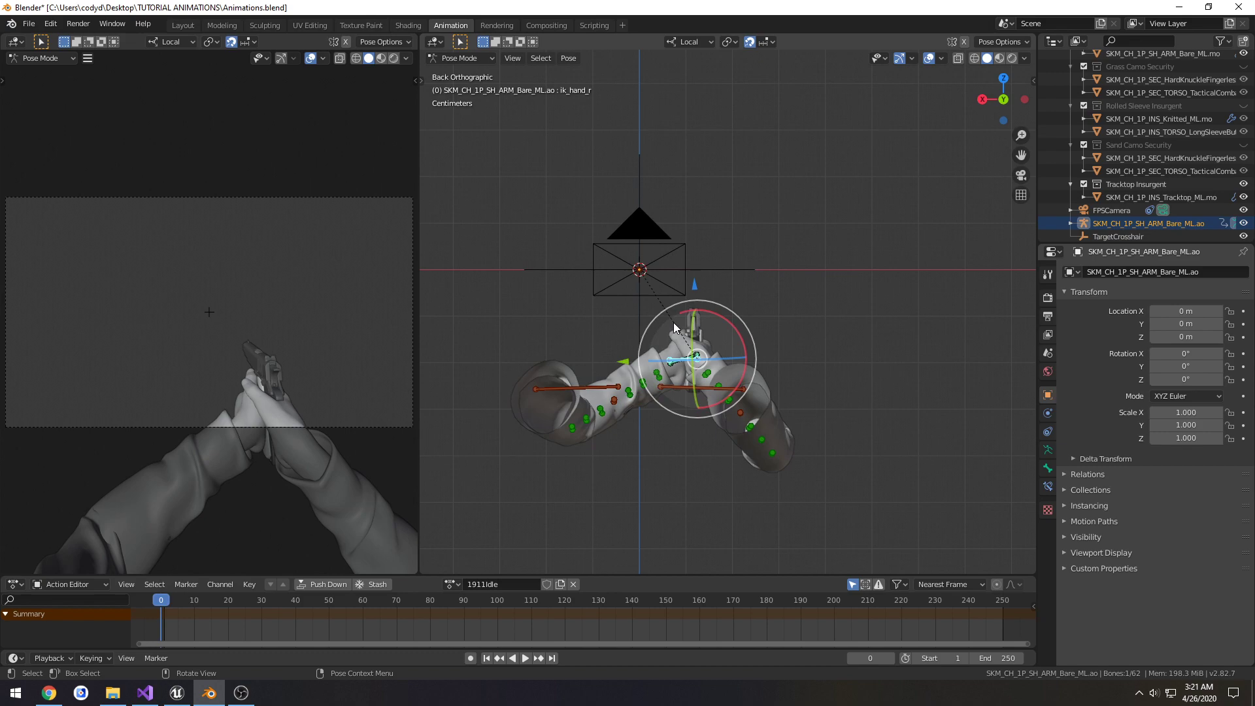
scroll(673, 323, "up", 3)
middle_click_drag(673, 324, 803, 306, "shift")
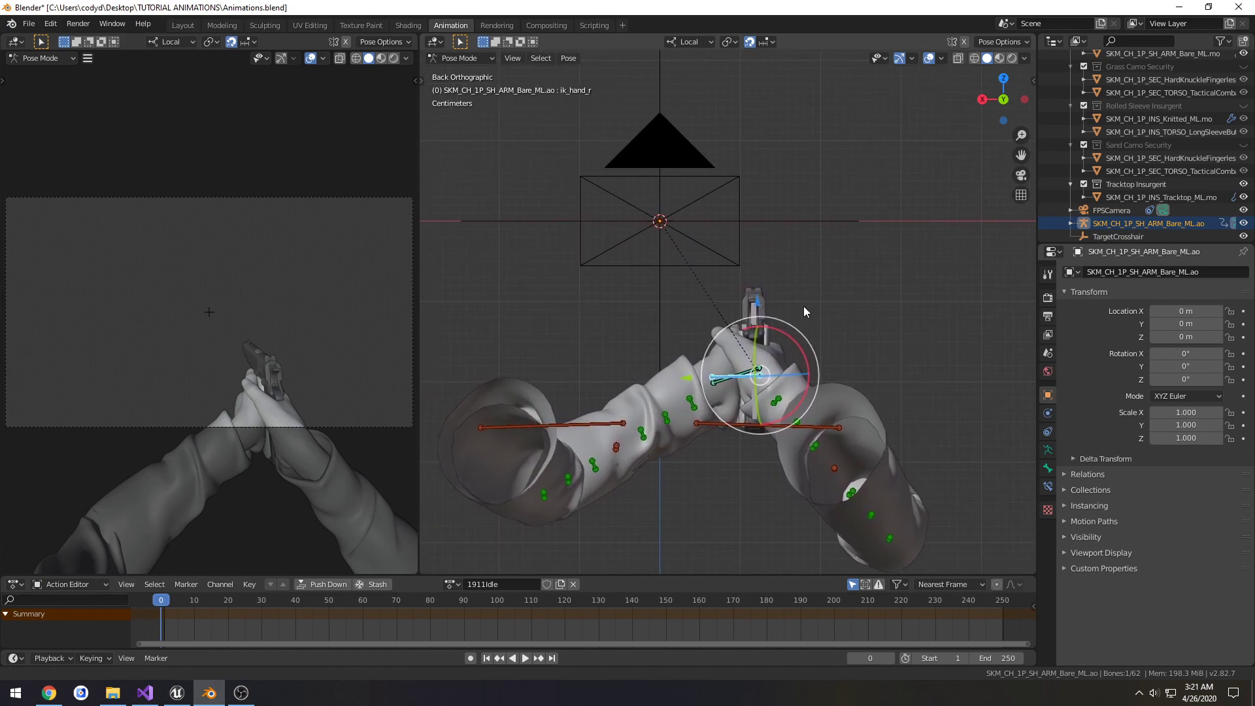
scroll(804, 312, "down", 1)
scroll(817, 315, "up", 2)
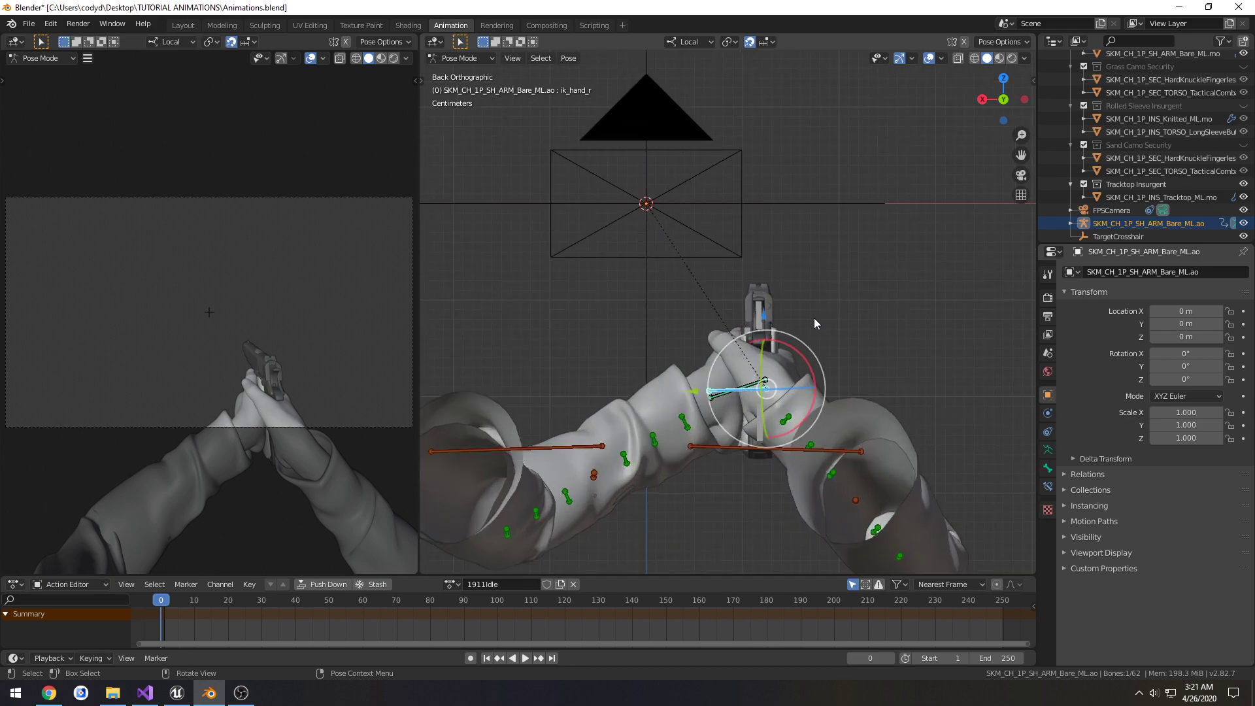
middle_click_drag(816, 317, 827, 355)
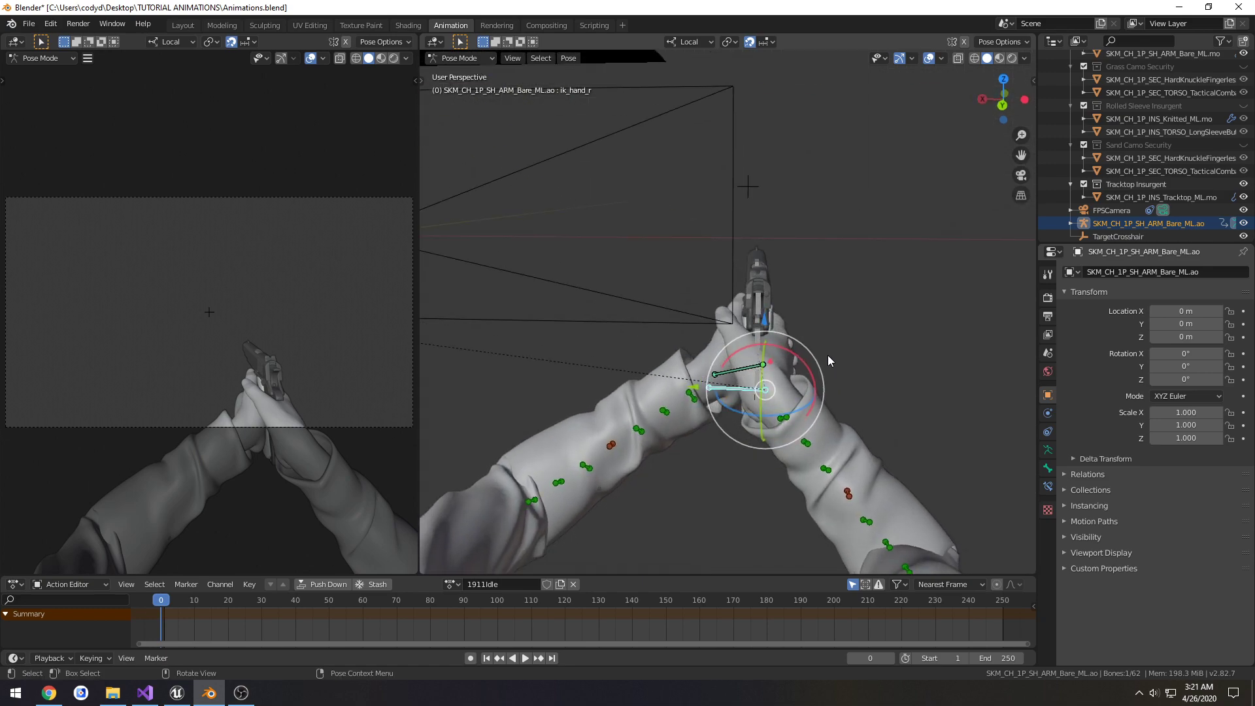
key("KP_0")
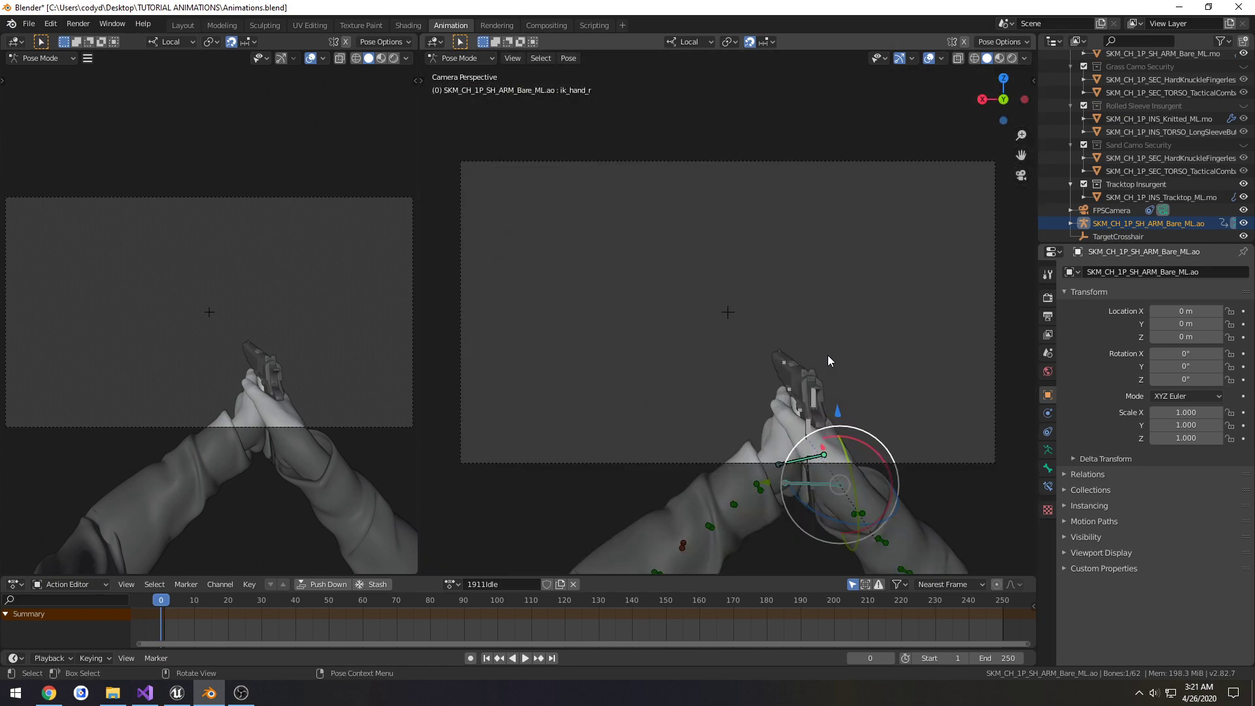
key("ctrl+KP_1")
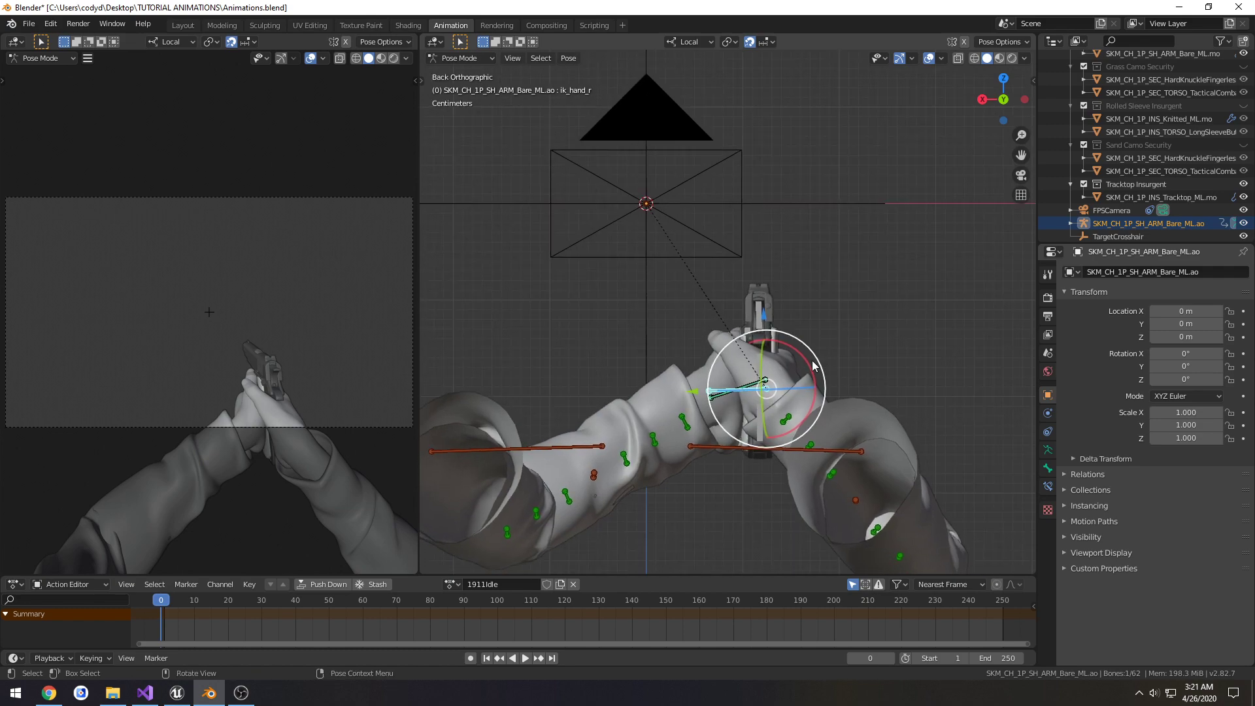
Step: Try to move the ik_hand_r bone in the back view so the pistol's rear sight lines up with the camera centre
key("g")
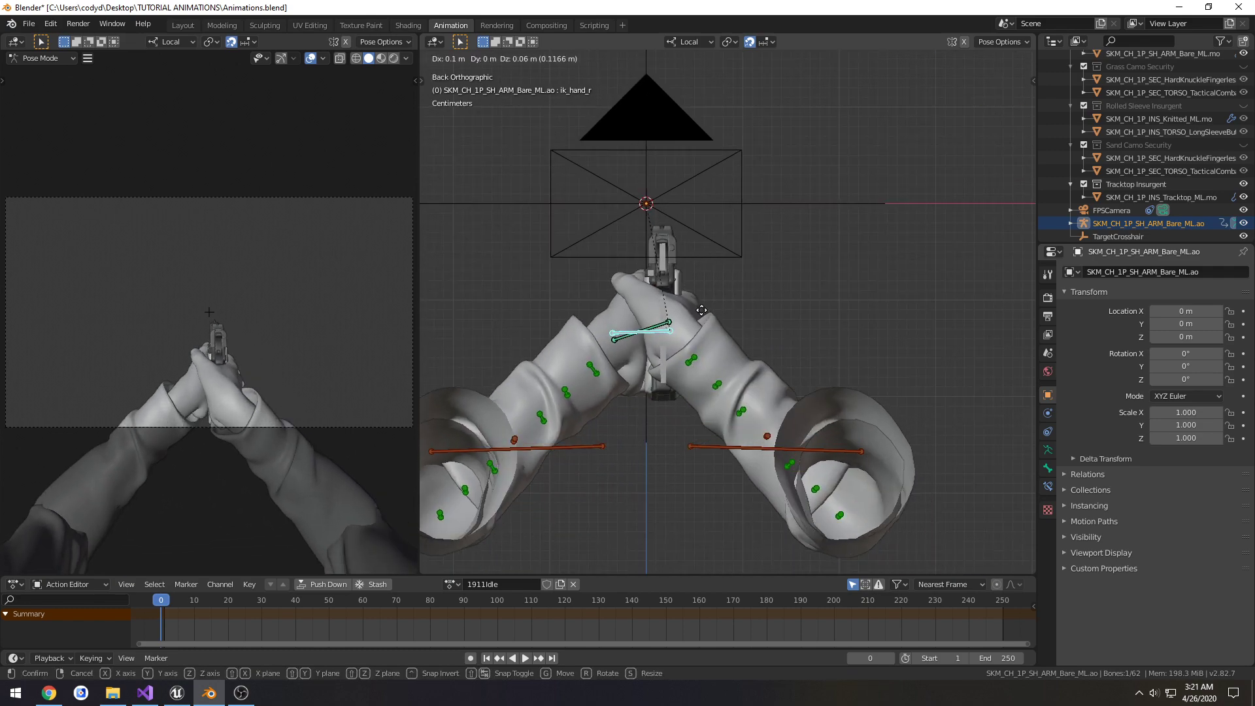
left_click(692, 292)
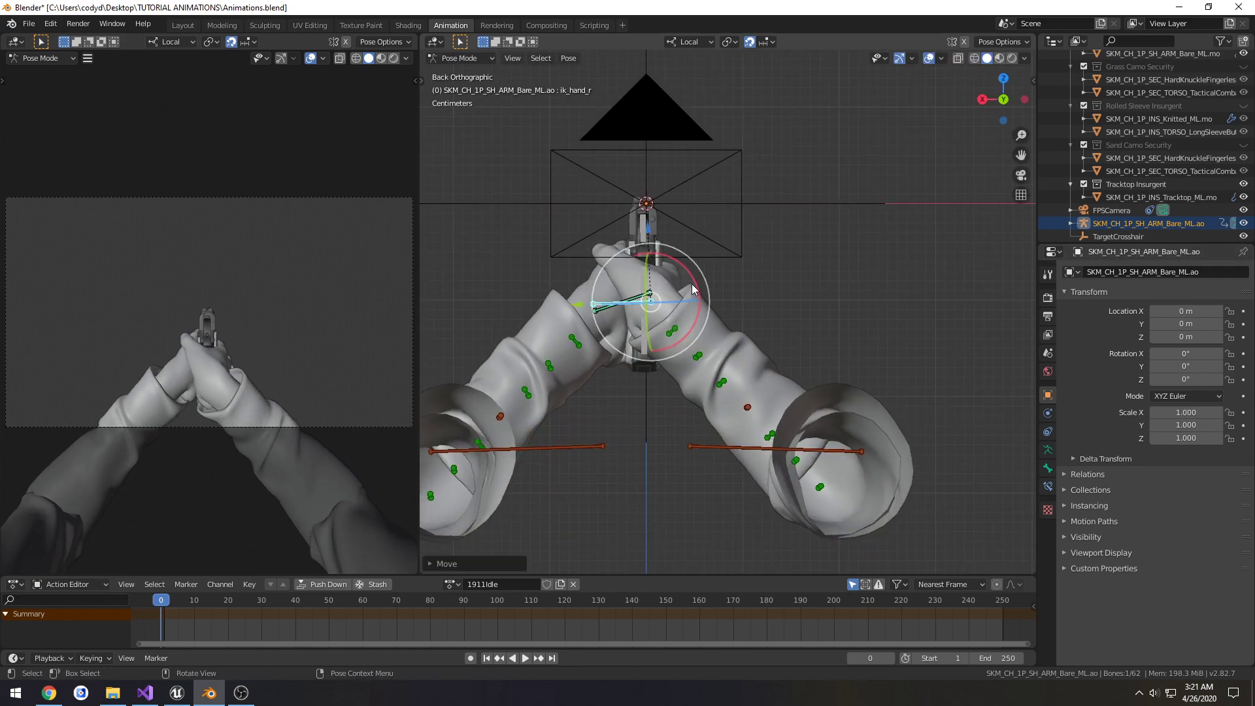
scroll(673, 269, "up", 8)
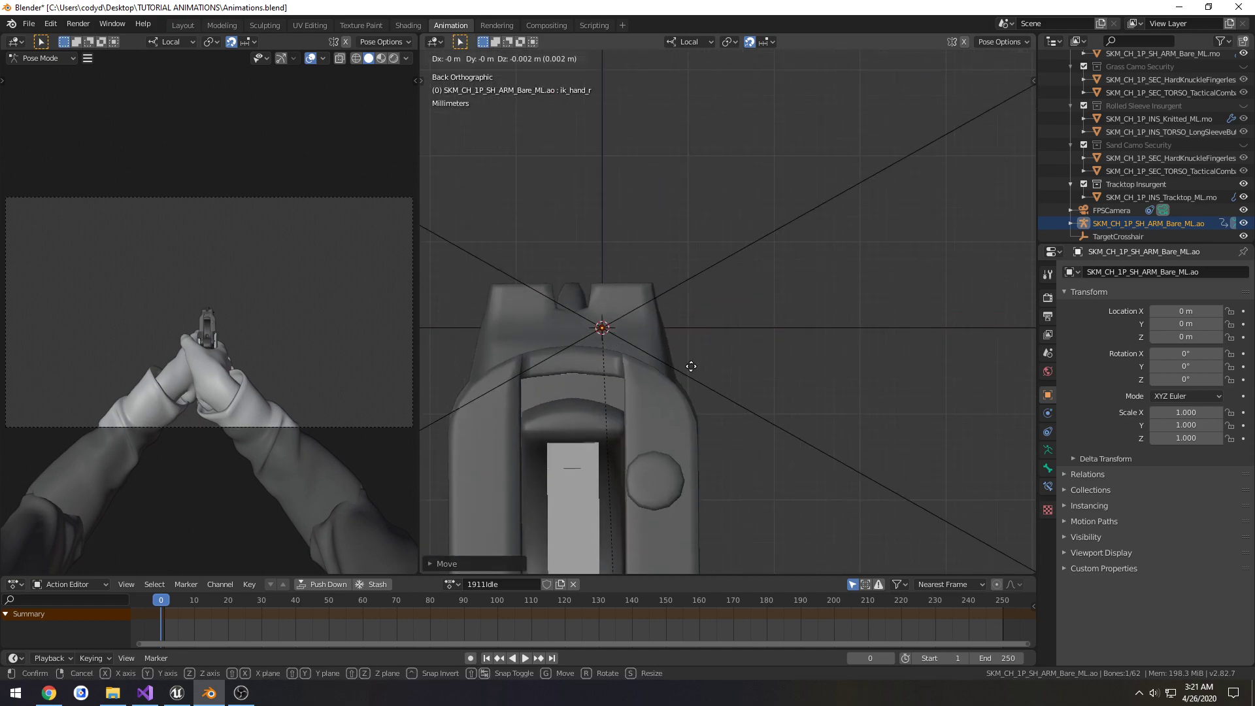
key("g")
left_click(634, 401)
scroll(138, 351, "up", 5)
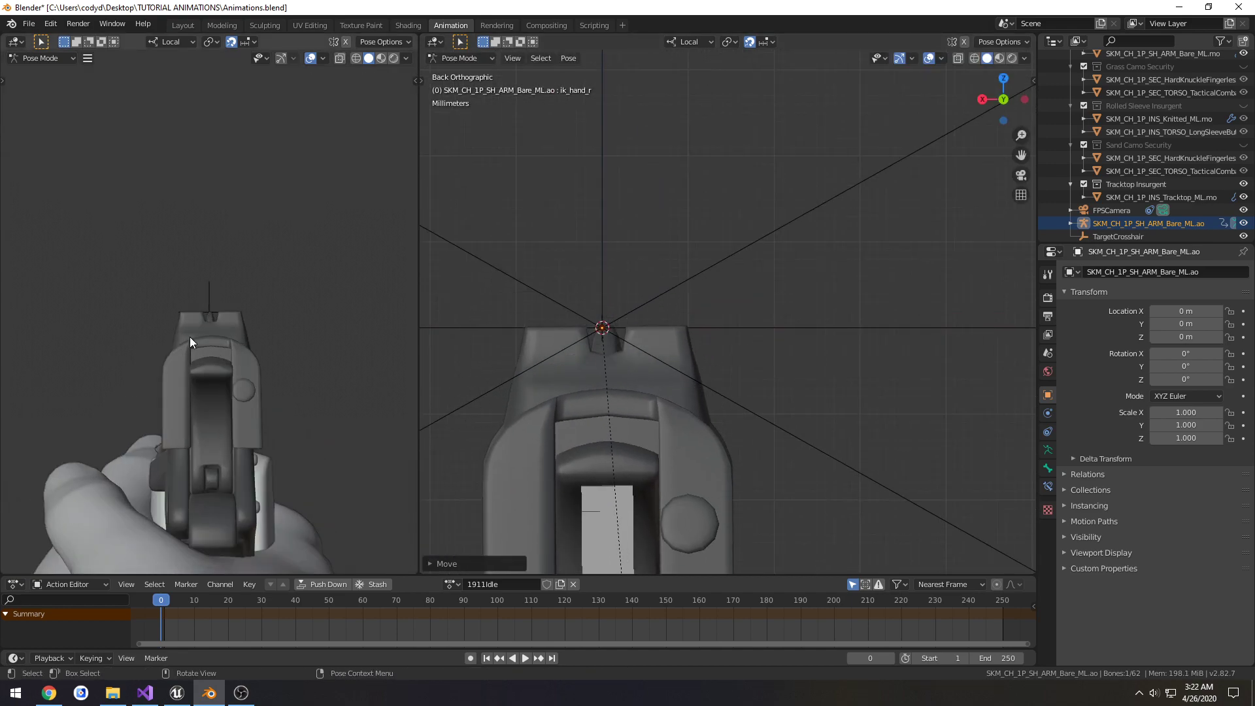
Step: Undo both moves of the ik_hand_r bone
scroll(189, 335, "down", 6)
key("ctrl+z")
key("ctrl+z")
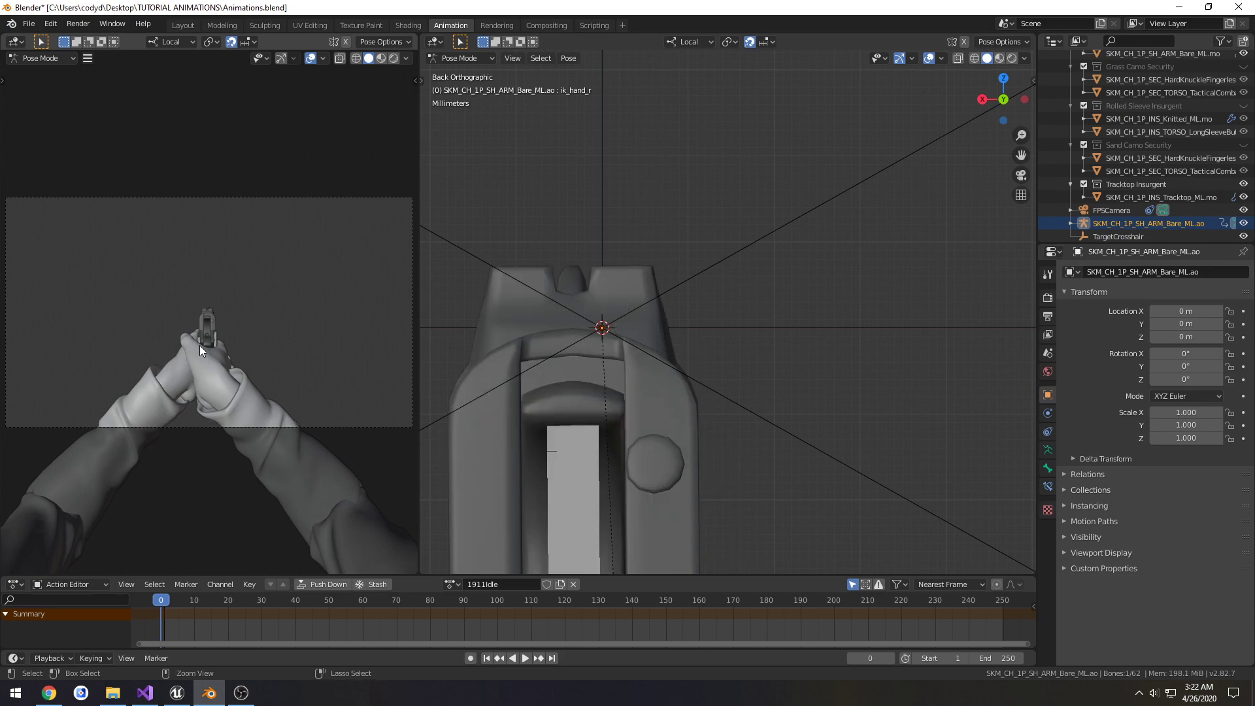
scroll(744, 408, "down", 6)
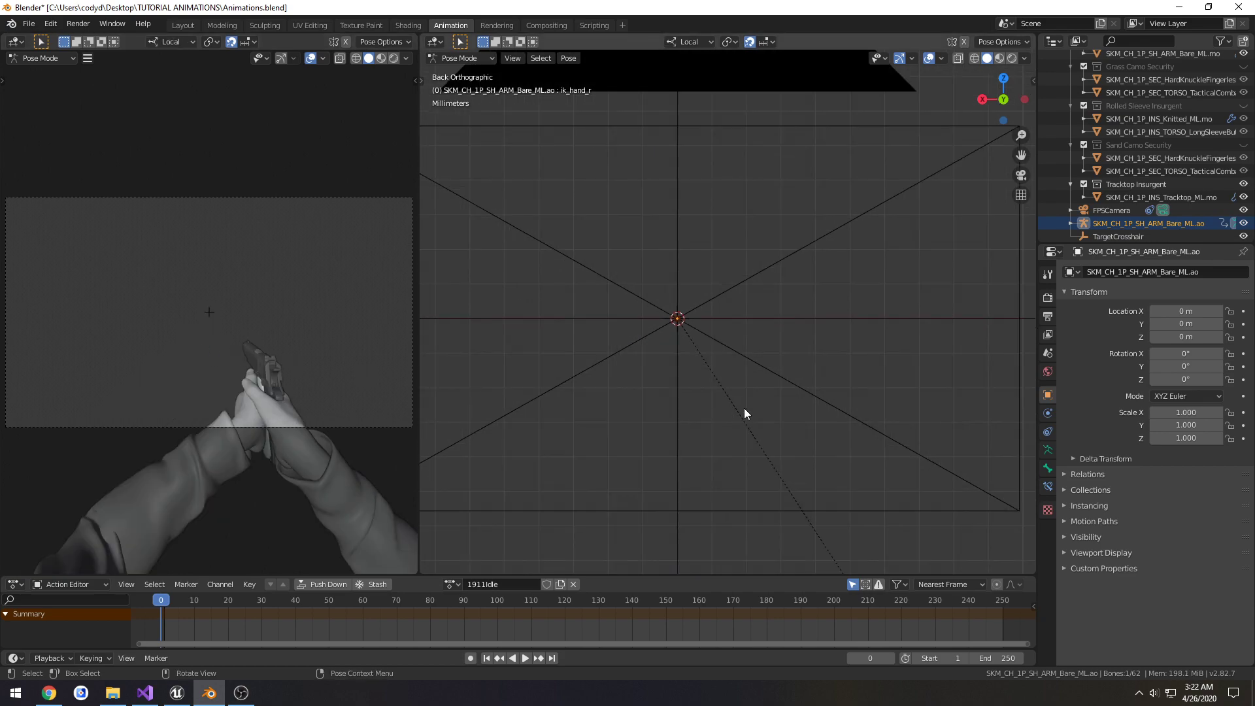
Step: Try to rotate the ik_hand_r bone in the top view and inspect the pistol from behind
middle_click_drag(787, 441, 736, 425)
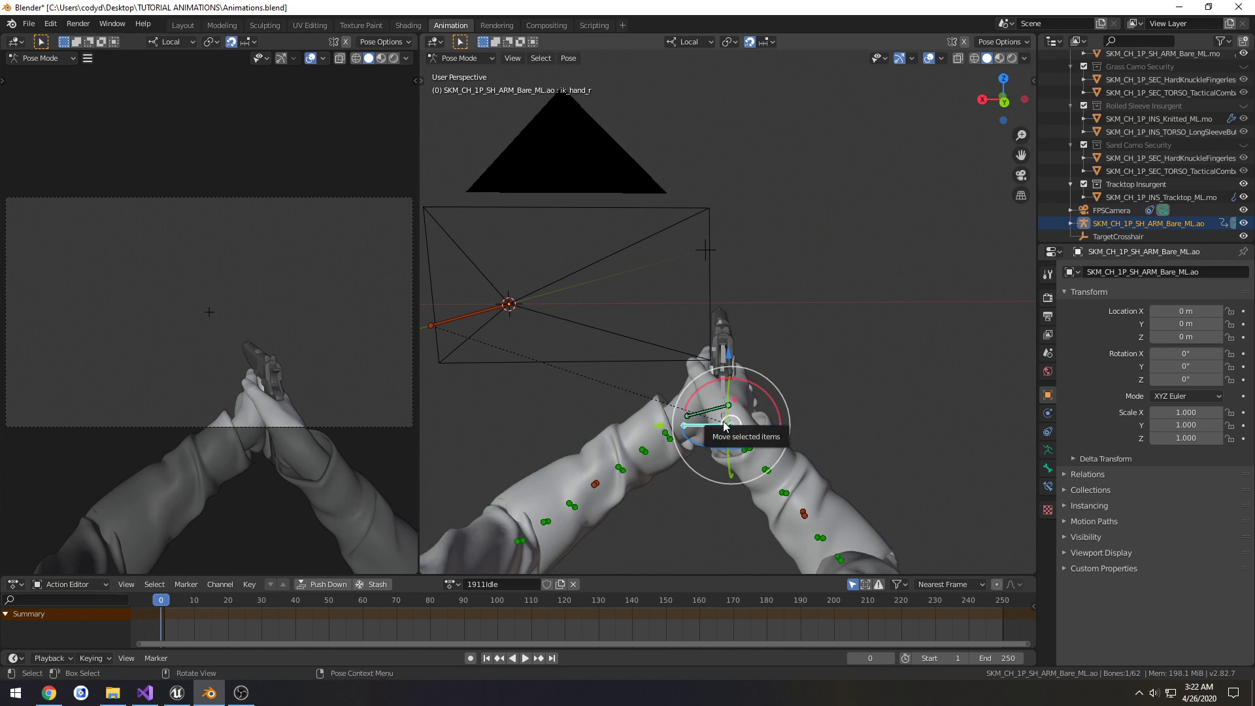
key("KP_7")
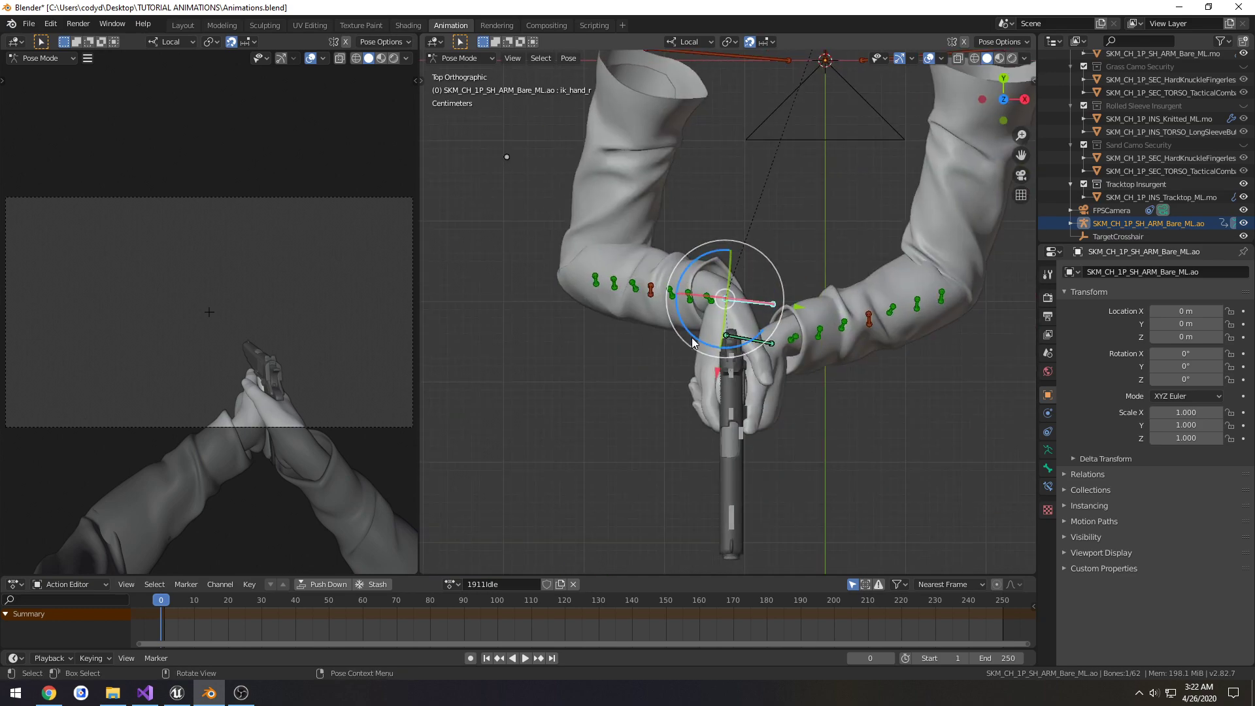
left_click_drag(697, 341, 671, 338)
key("ctrl+KP_1")
scroll(742, 346, "up", 4)
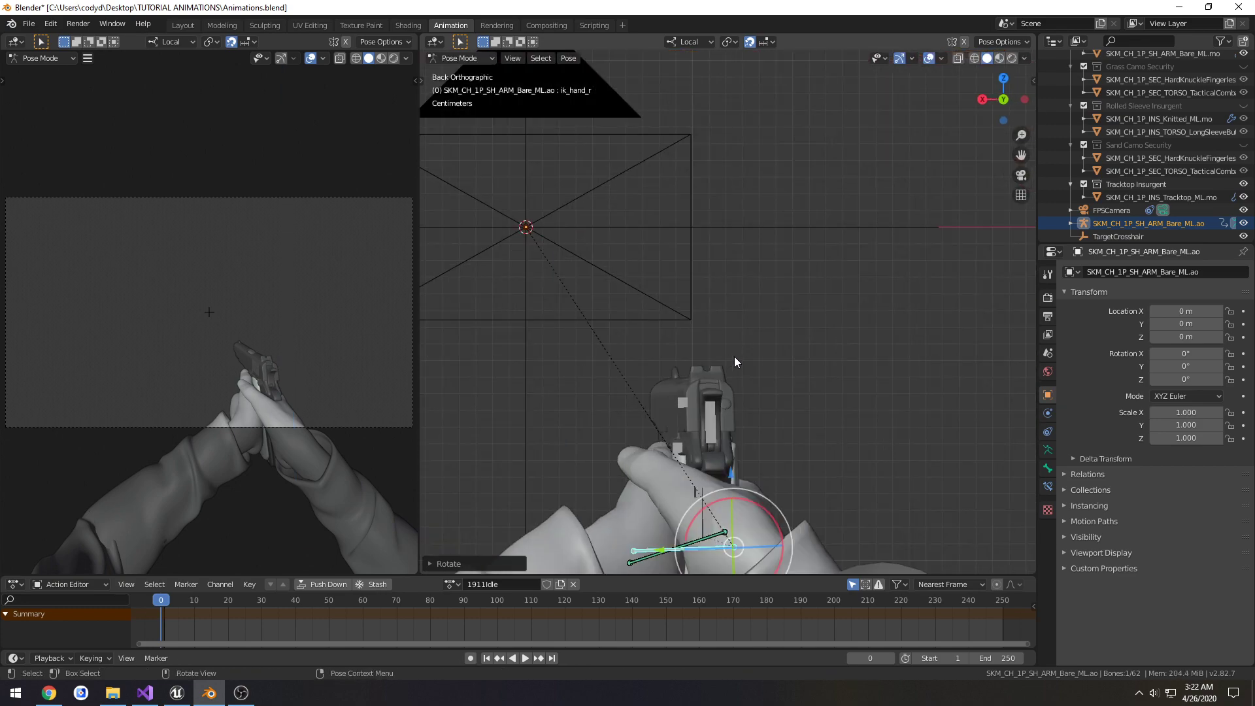
middle_click_drag(734, 356, 799, 328, "shift")
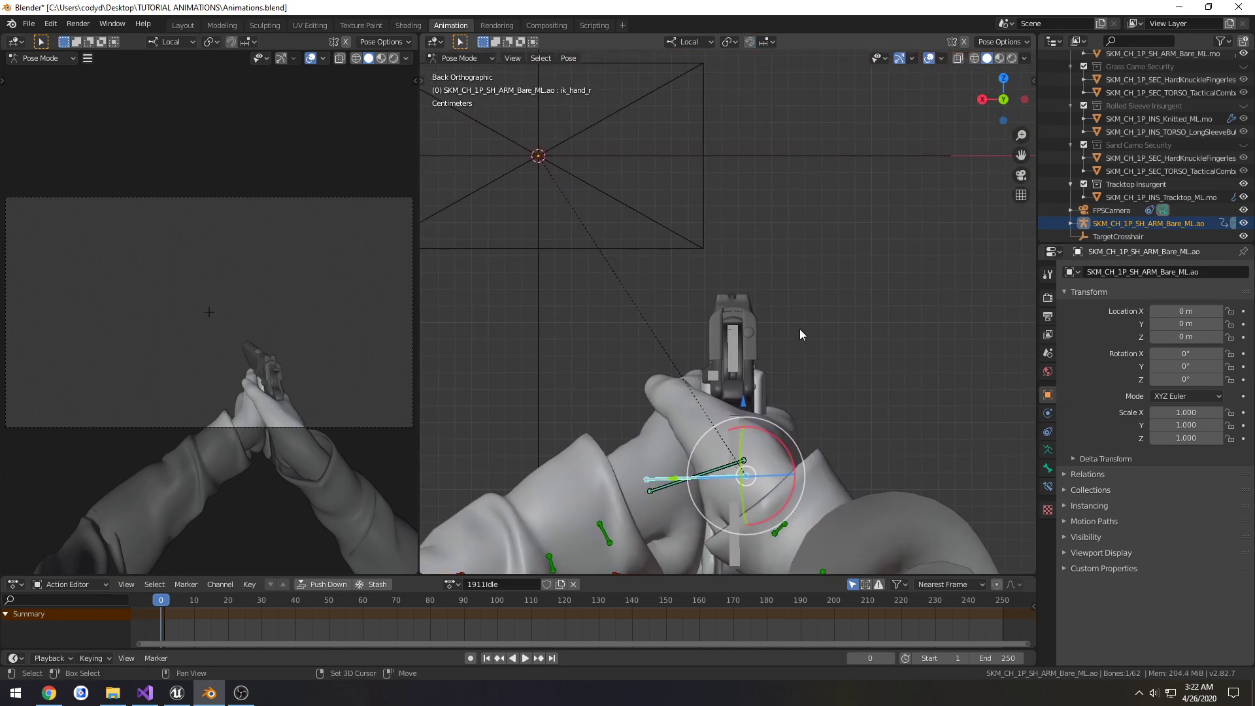
Step: Try to rotate the ik_hand_r bone about its local Z axis in the back view
key("r")
key("z")
key("z")
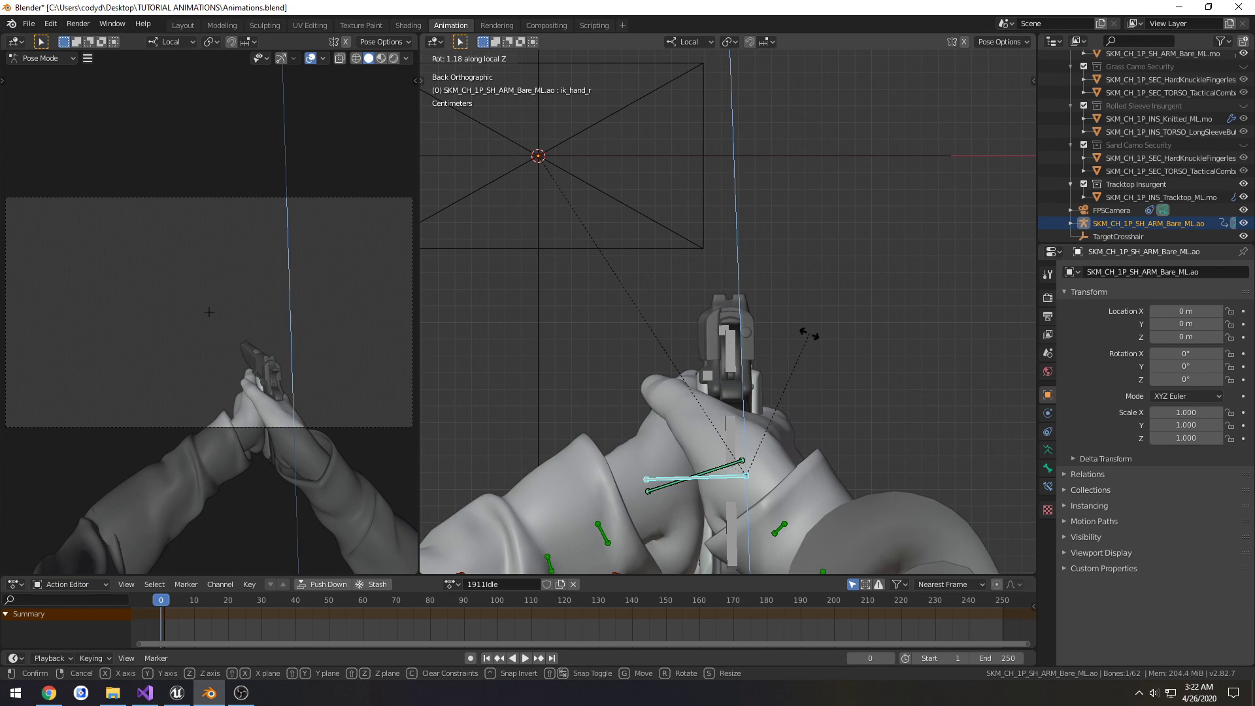
left_click(809, 334)
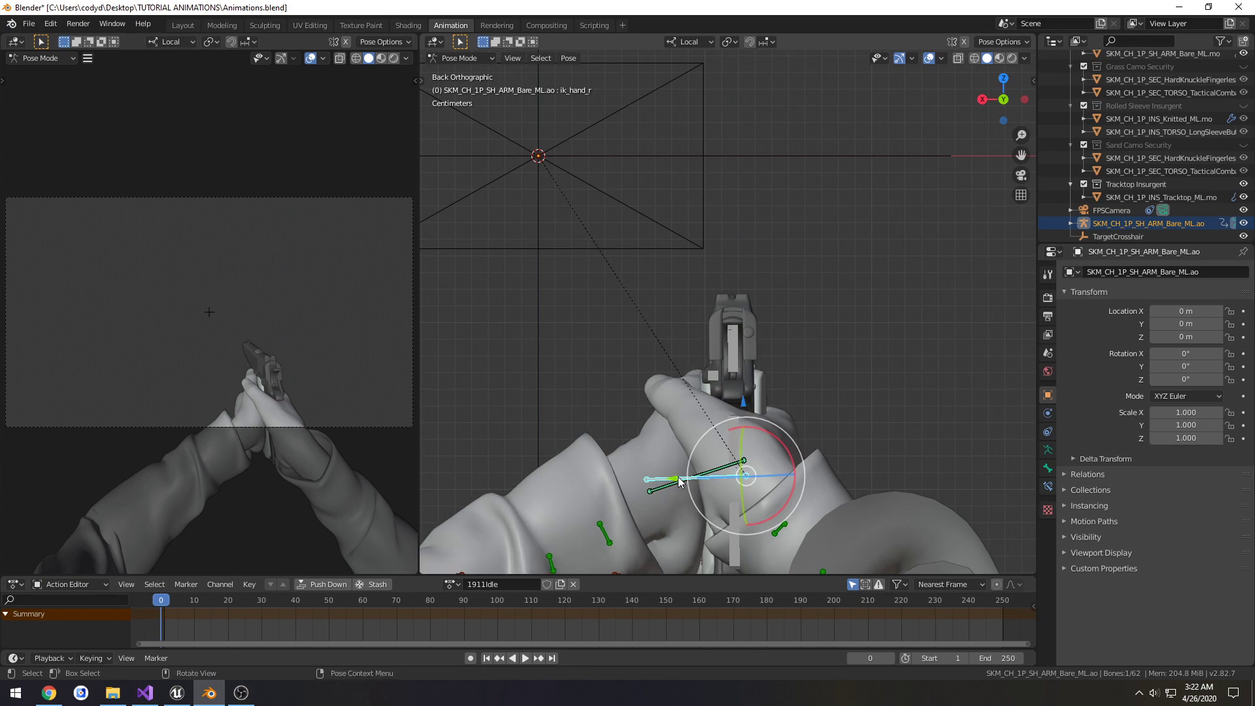
Step: Move the ik_hand_r bone about 0.034 m along its local Y axis, bringing the pistol closer to the camera's centre line
key("g")
key("y")
key("y")
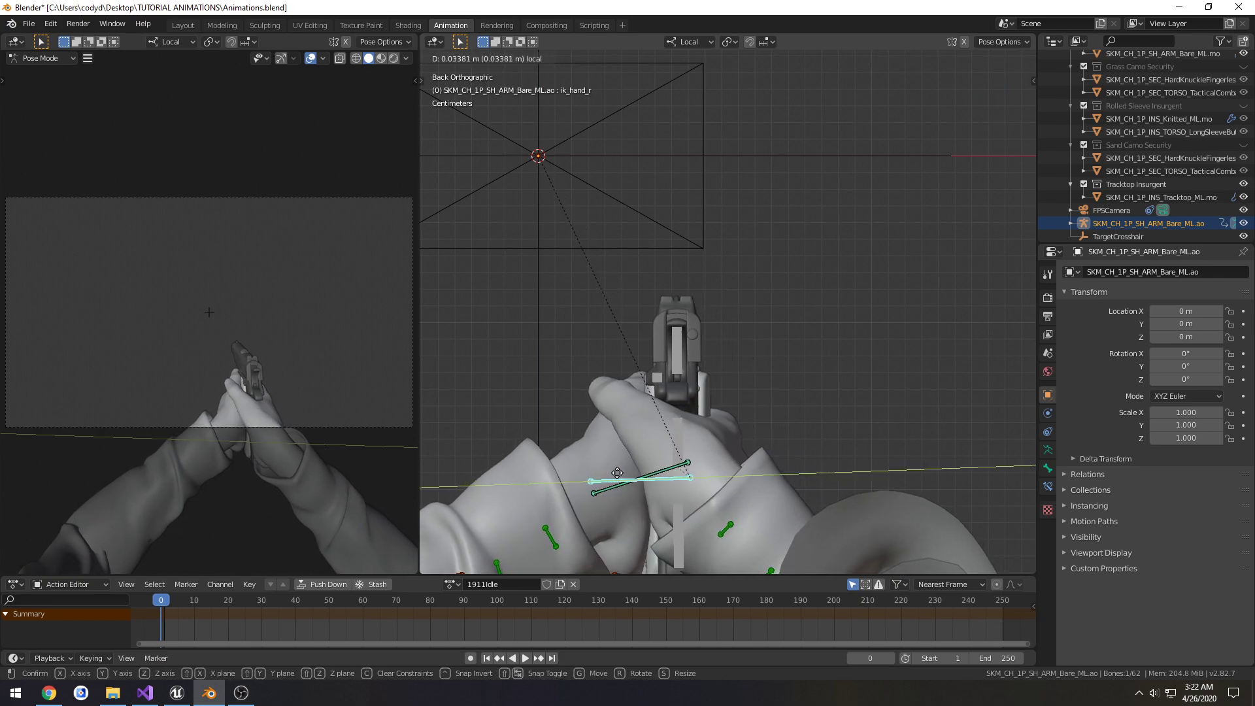
left_click(617, 473)
Step: Rotate the ik_hand_r bone about 1.2° around its local Z axis and inspect the pistol against the target crosshair from behind
key("r")
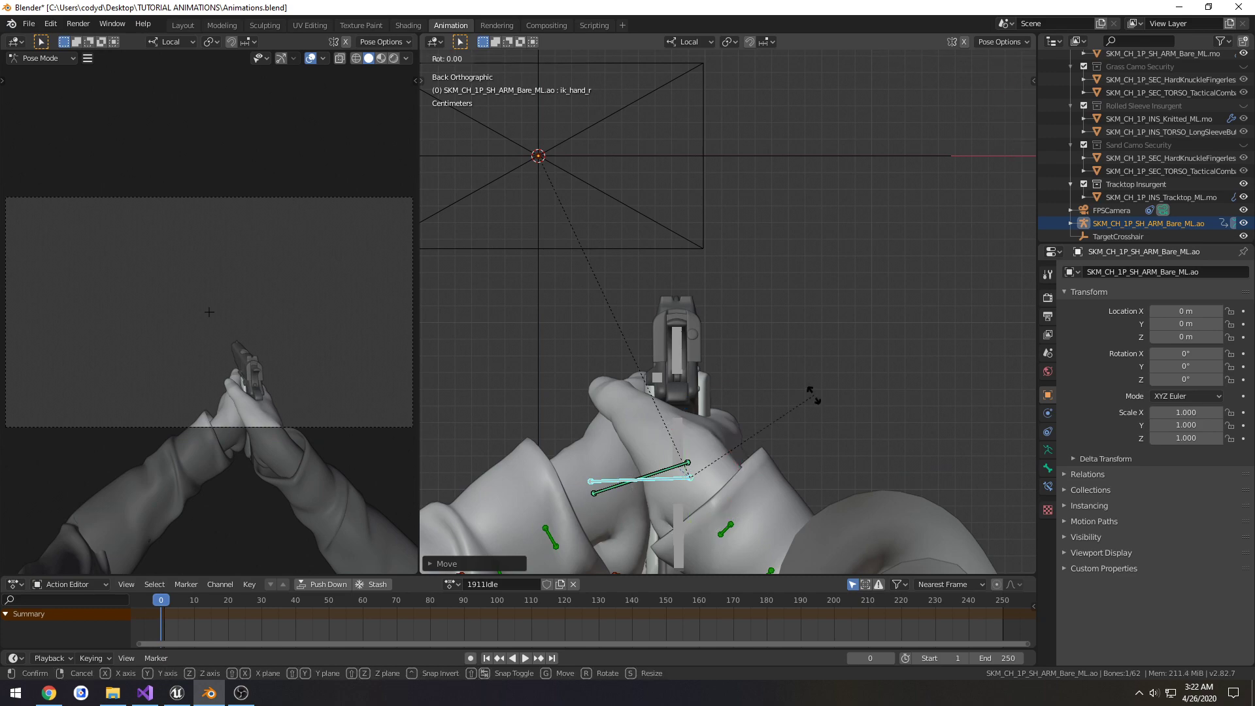
key("z")
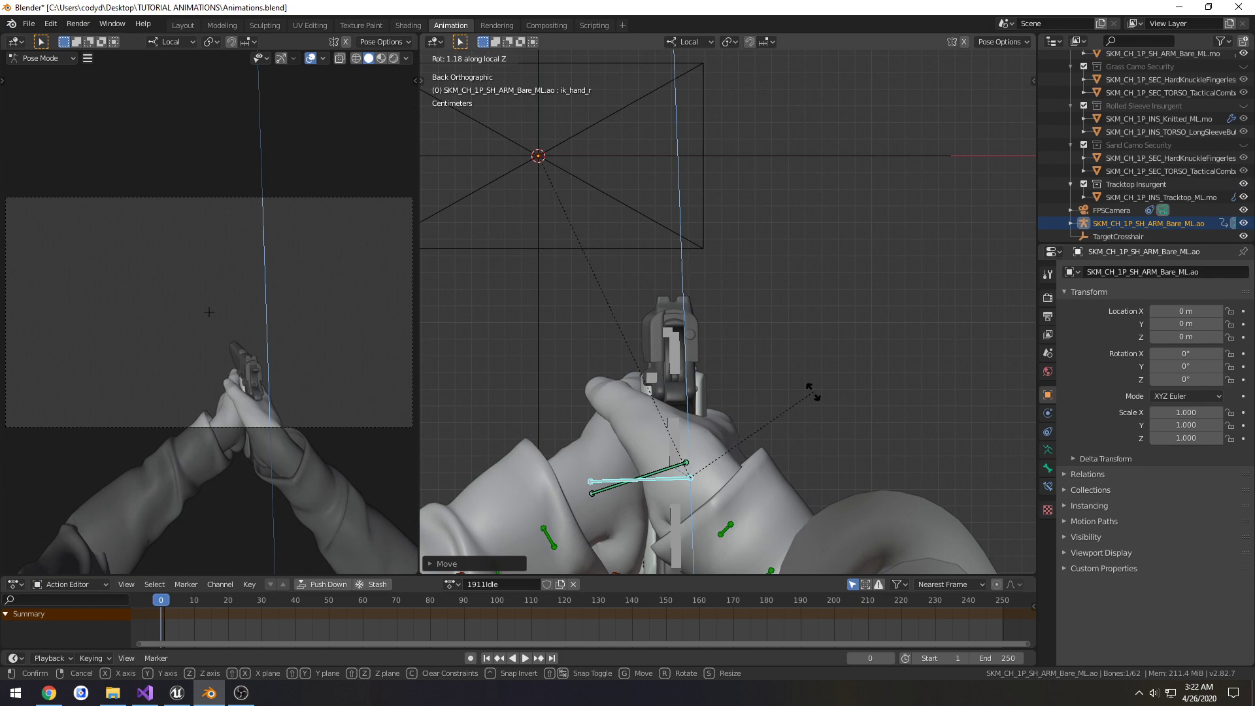
left_click(813, 393)
mouse_move(802, 354)
middle_mouse_down()
mouse_move(814, 337)
mouse_move(801, 331)
mouse_move(815, 336)
middle_mouse_up()
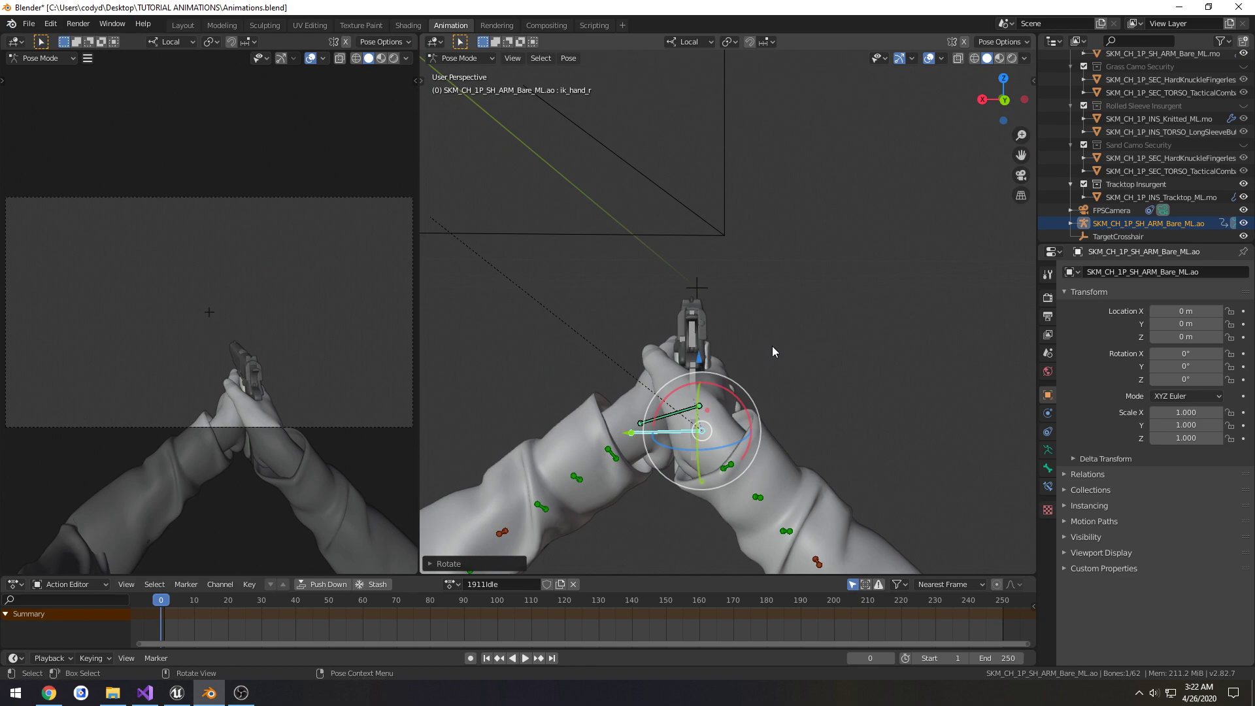
scroll(751, 343, "up", 3)
mouse_move(732, 340)
middle_mouse_down("shift")
mouse_move(765, 332)
mouse_move(756, 328)
mouse_move(750, 350)
middle_mouse_up("shift")
scroll(755, 327, "down", 1)
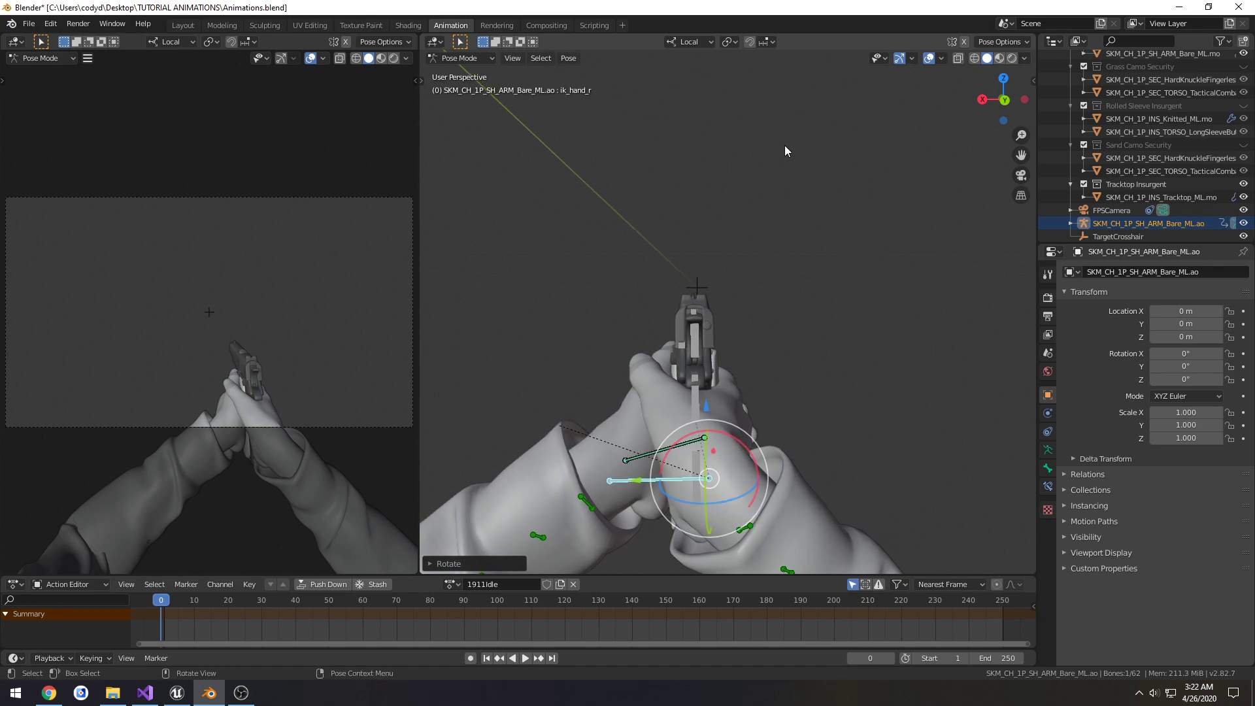
Step: Rotate the ik_hand_r bone slightly the opposite way around its local Z axis to fine-tune the pistol's aim toward the crosshair
key("r")
key("z")
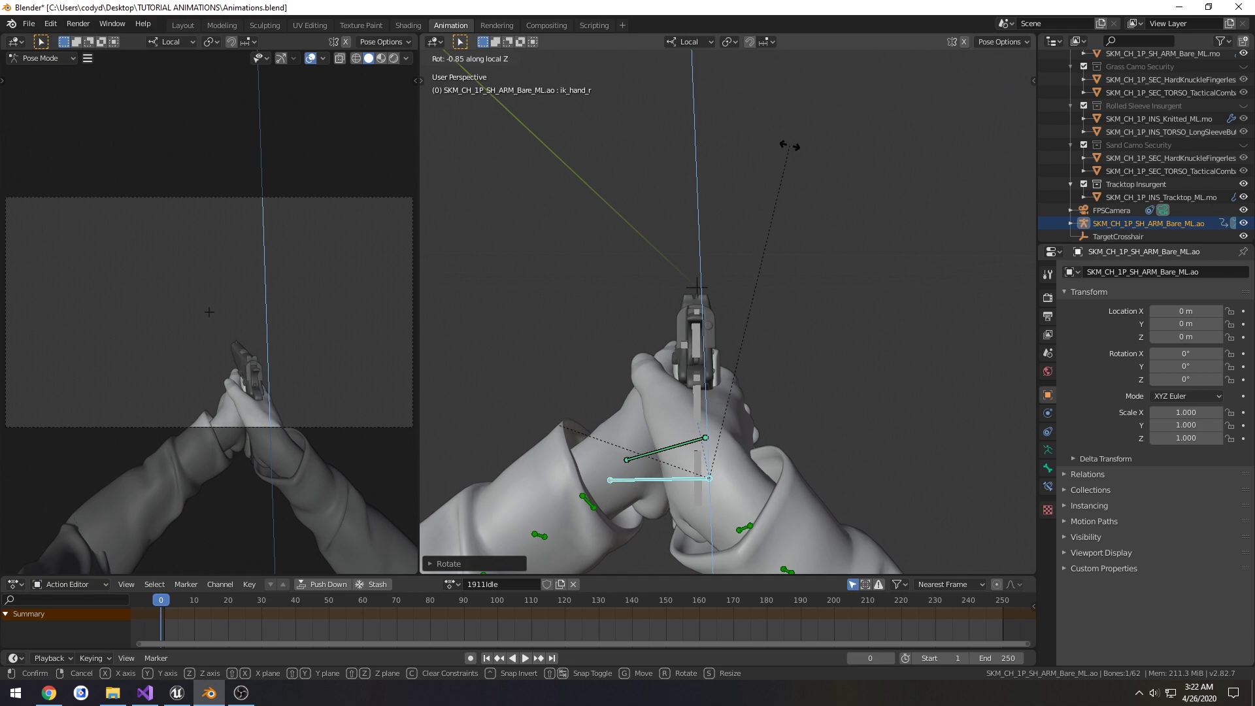
left_click(739, 154)
middle_click_drag(746, 175, 760, 236, "shift")
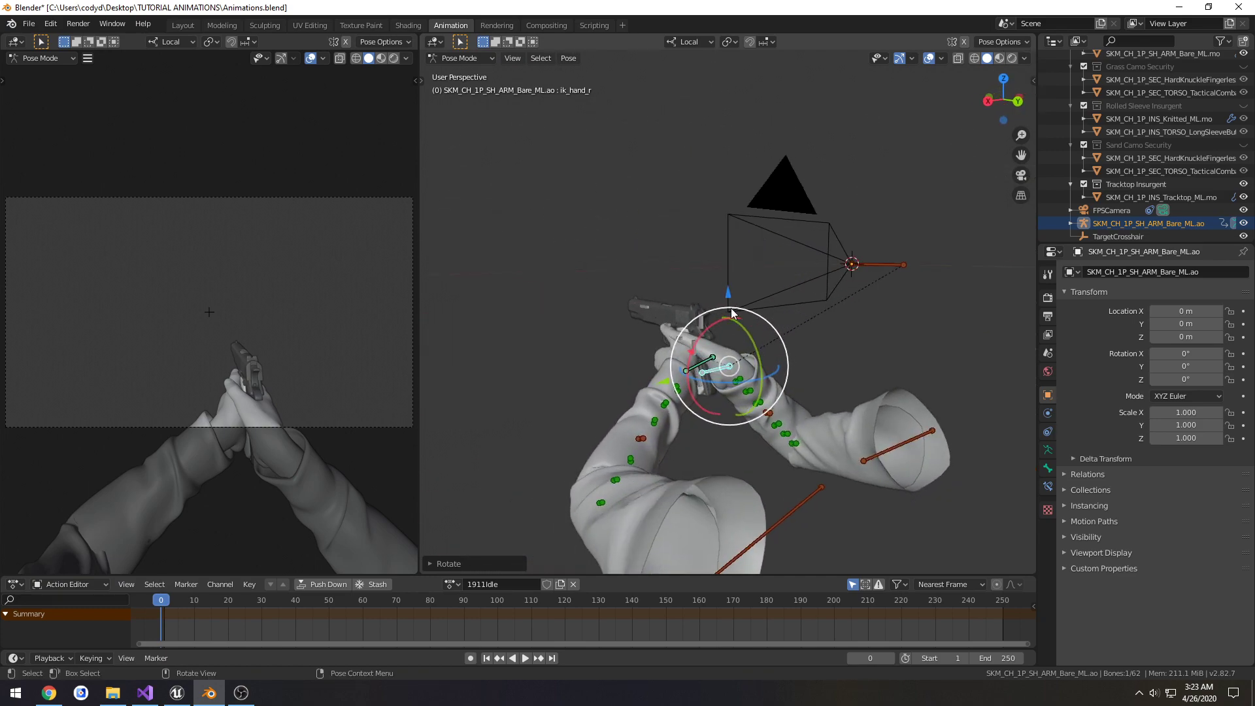
Step: In the back view, cant the pistol inward by rotating the ik_hand_r bone around its local X axis
mouse_move(718, 323)
middle_mouse_down()
mouse_move(668, 335)
mouse_move(710, 337)
middle_mouse_up()
key("ctrl+KP_1")
scroll(670, 331, "up", 4)
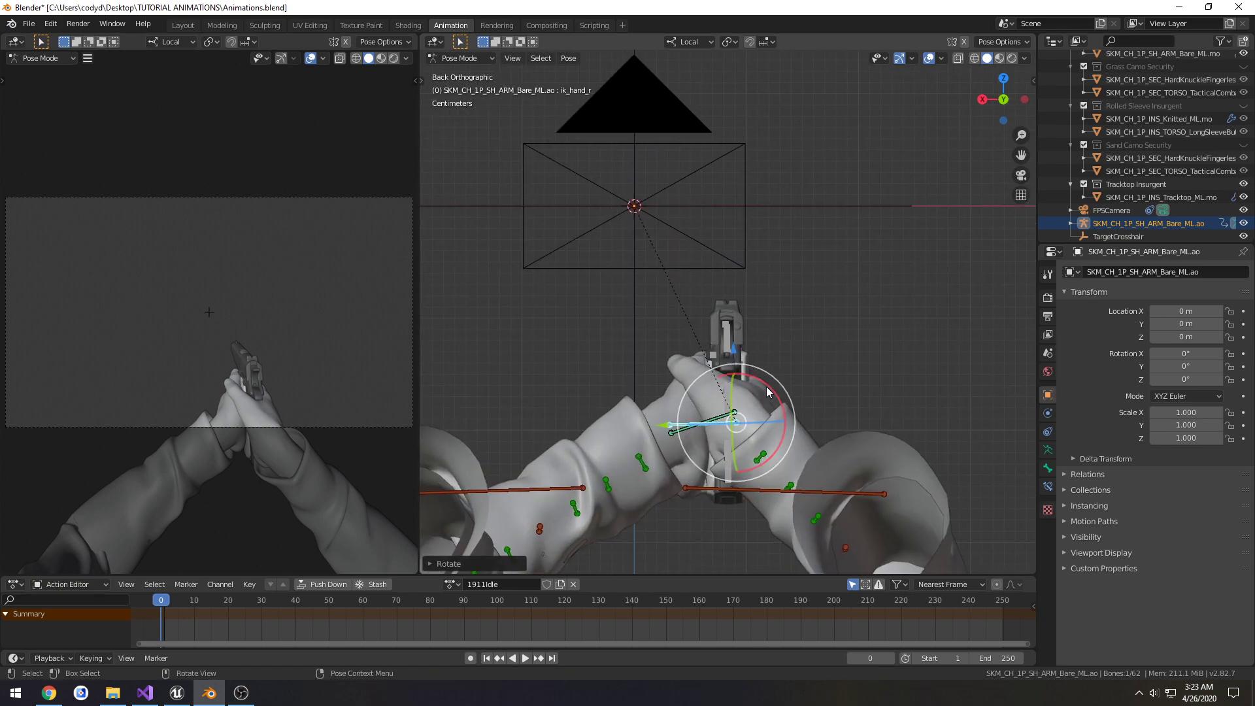
left_click_drag(770, 391, 761, 388)
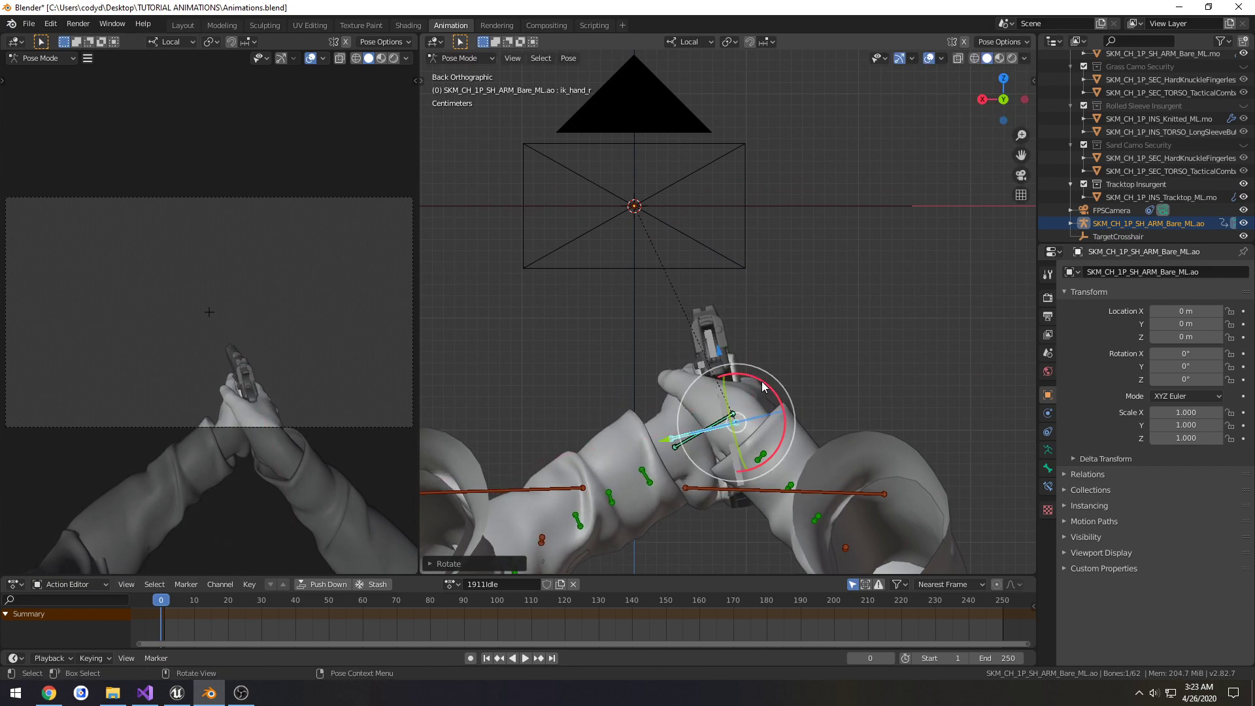
middle_click_drag(762, 389, 770, 389)
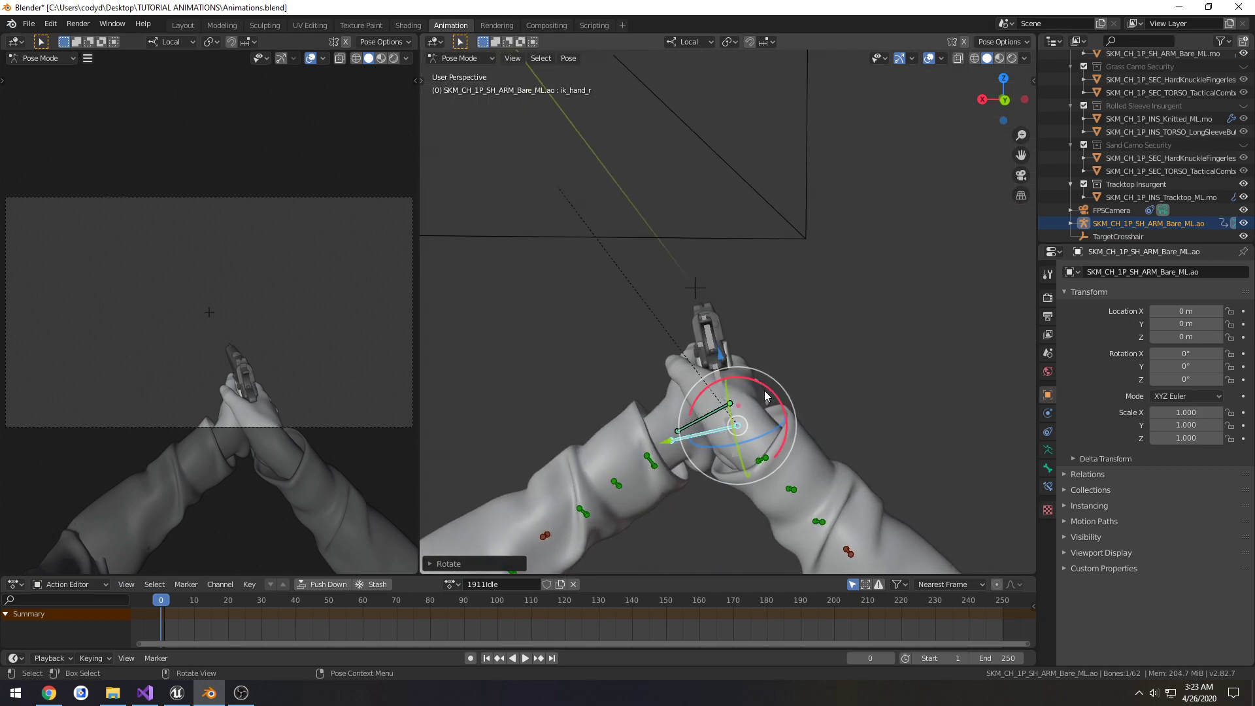
Step: In the right view, rotate the ik_hand_r bone slightly around its local Y axis to raise the pistol's muzzle
key("KP_3")
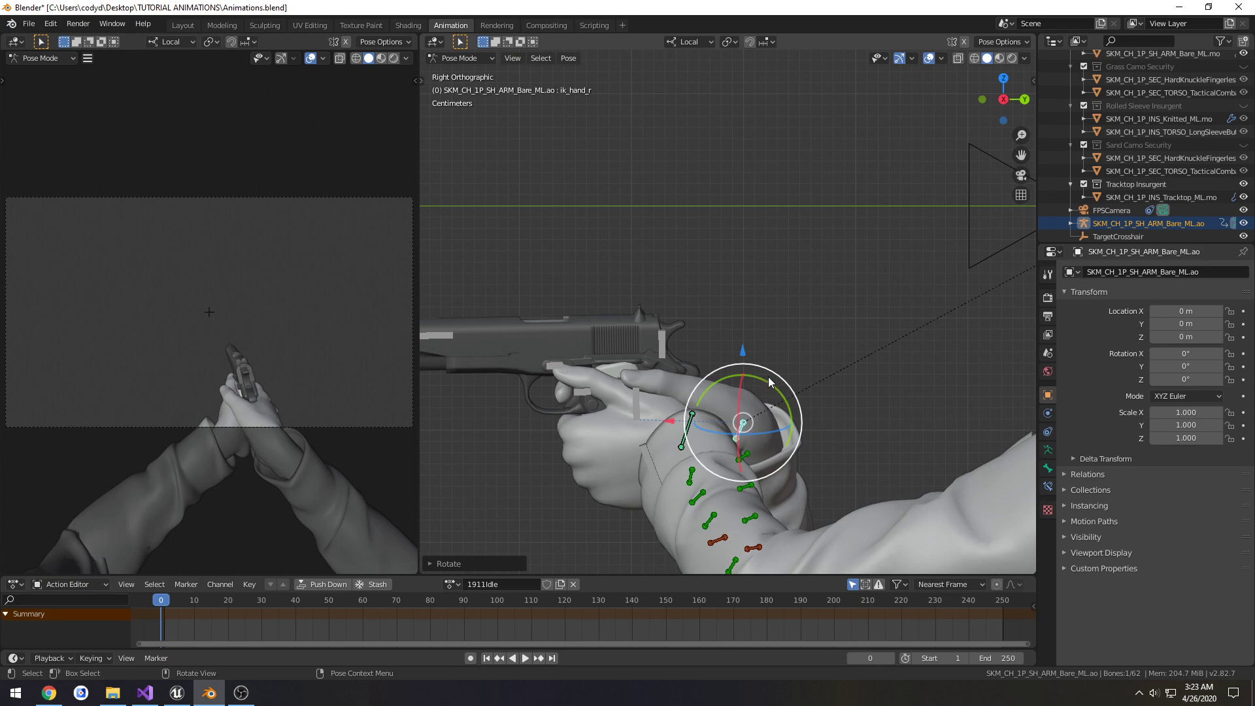
left_click_drag(767, 377, 767, 376)
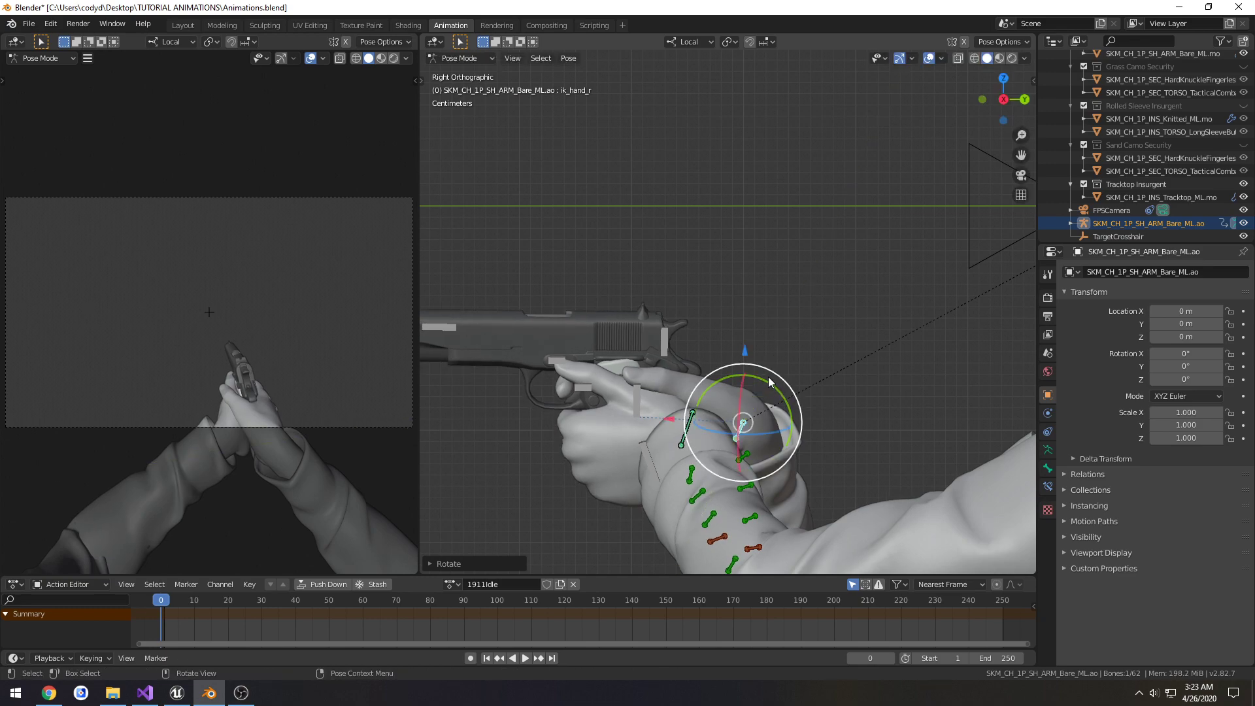
key("KP_1")
key("ctrl+KP_1")
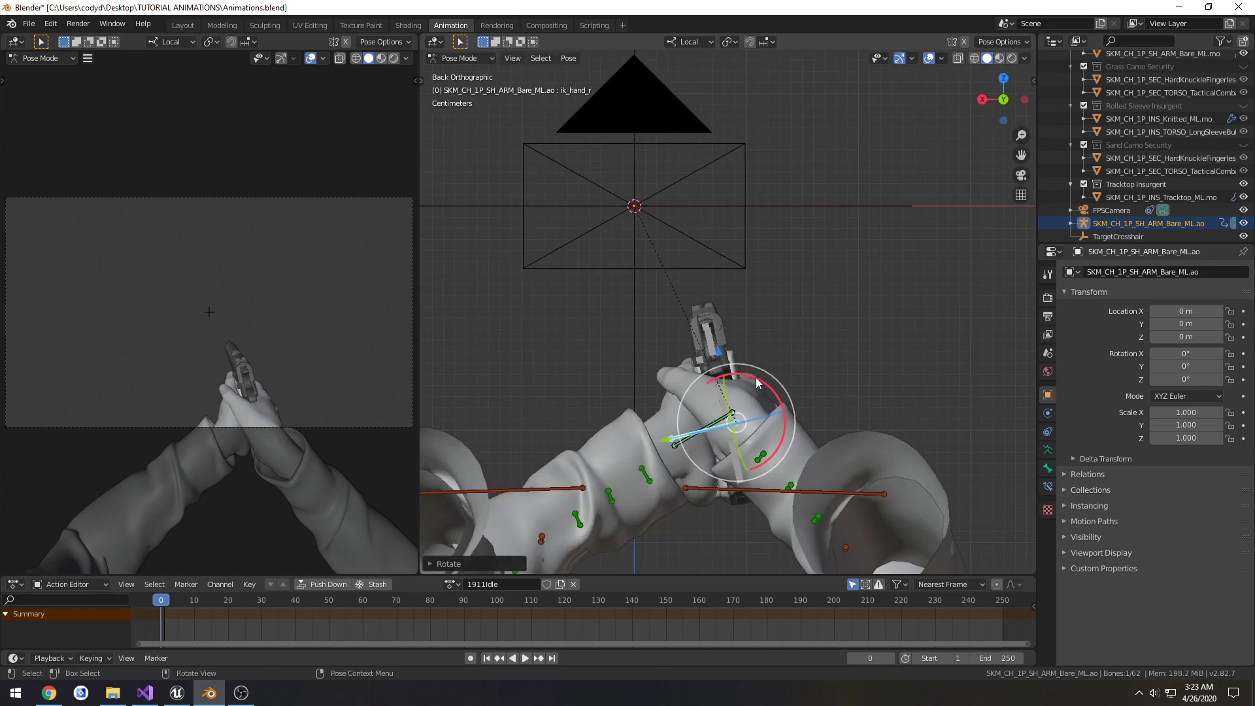
Step: Viewing the pistol from behind, rotate the ik_hand_r bone about -0.7° around its local Y axis toward the crosshair
scroll(762, 370, "up", 2)
scroll(761, 369, "down", 4)
scroll(760, 369, "up", 2)
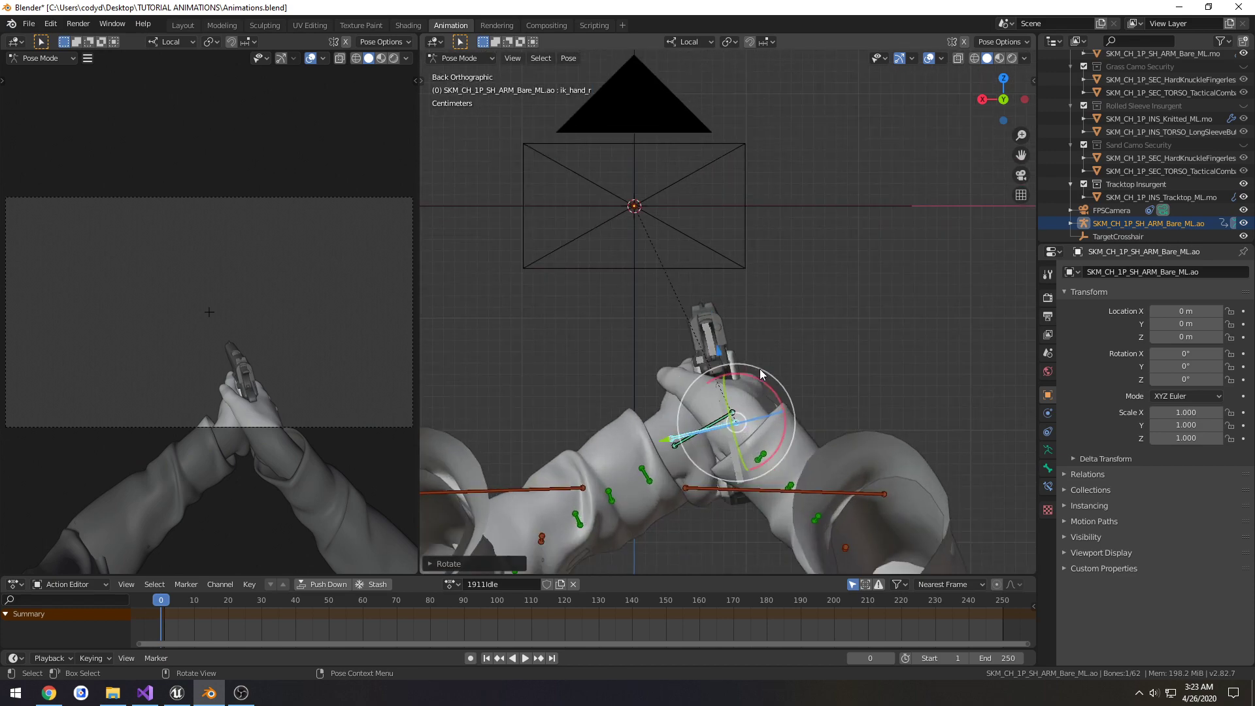
middle_click_drag(761, 374, 770, 364)
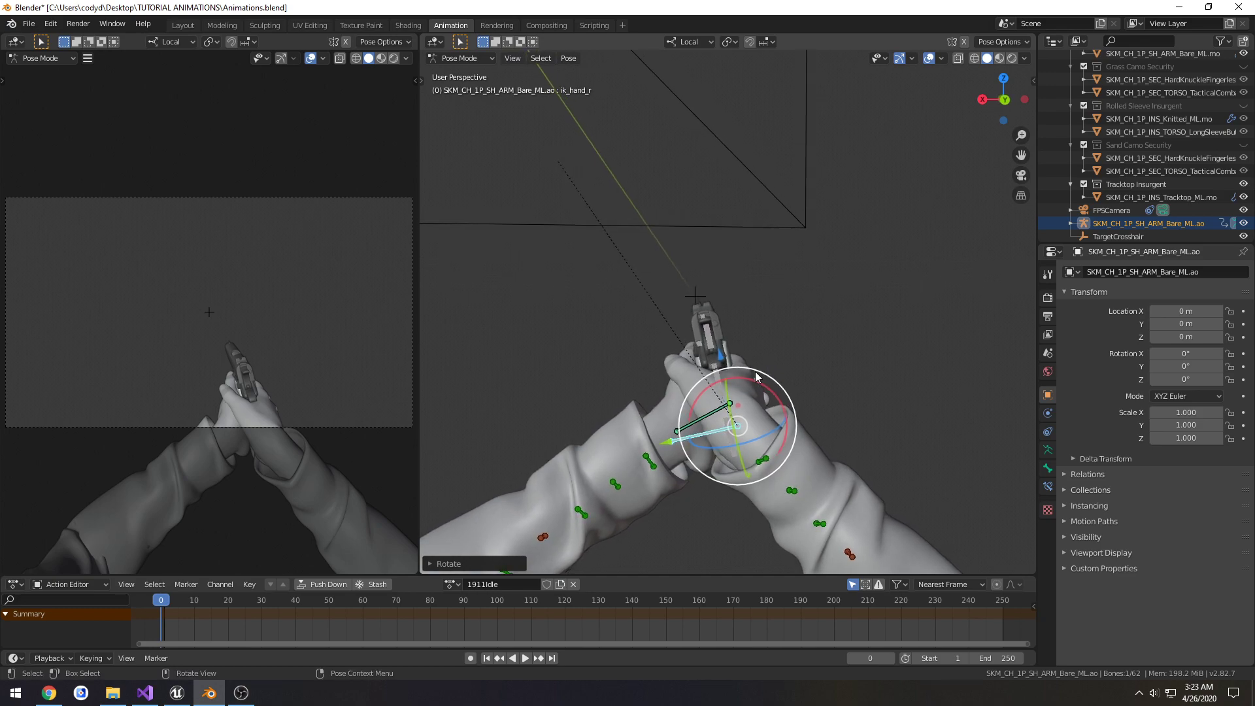
key("y")
key("y")
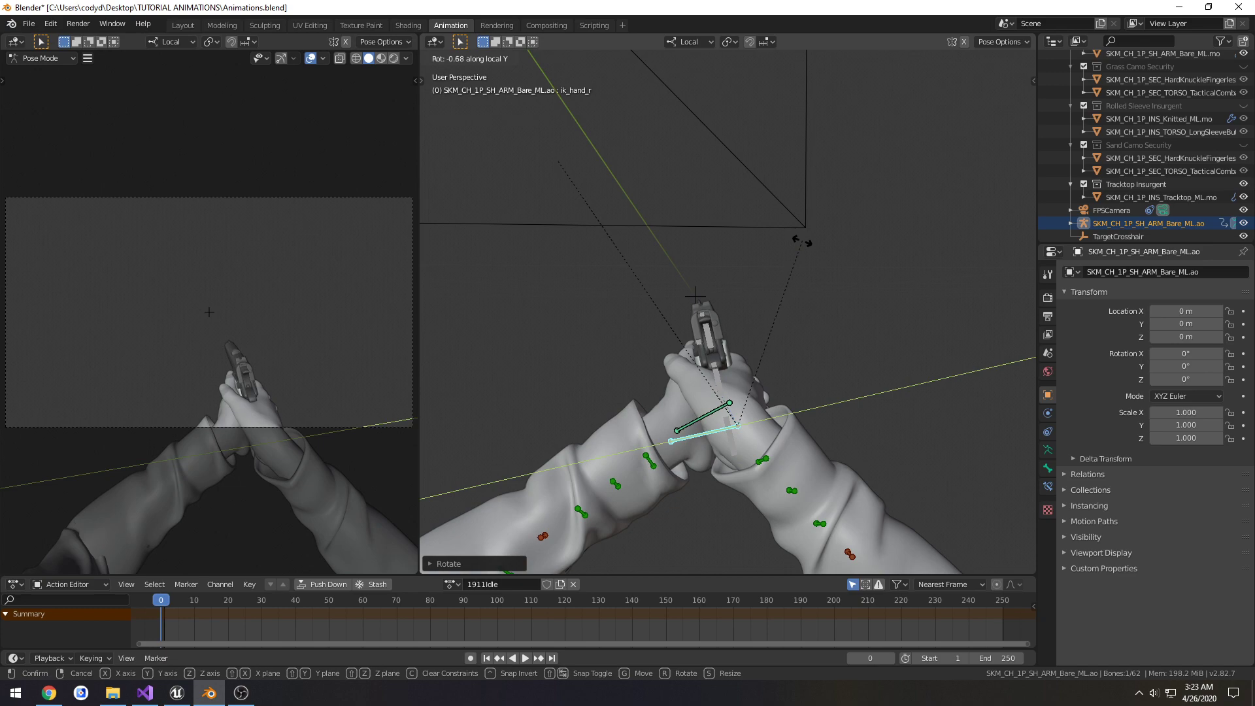
left_click(802, 253)
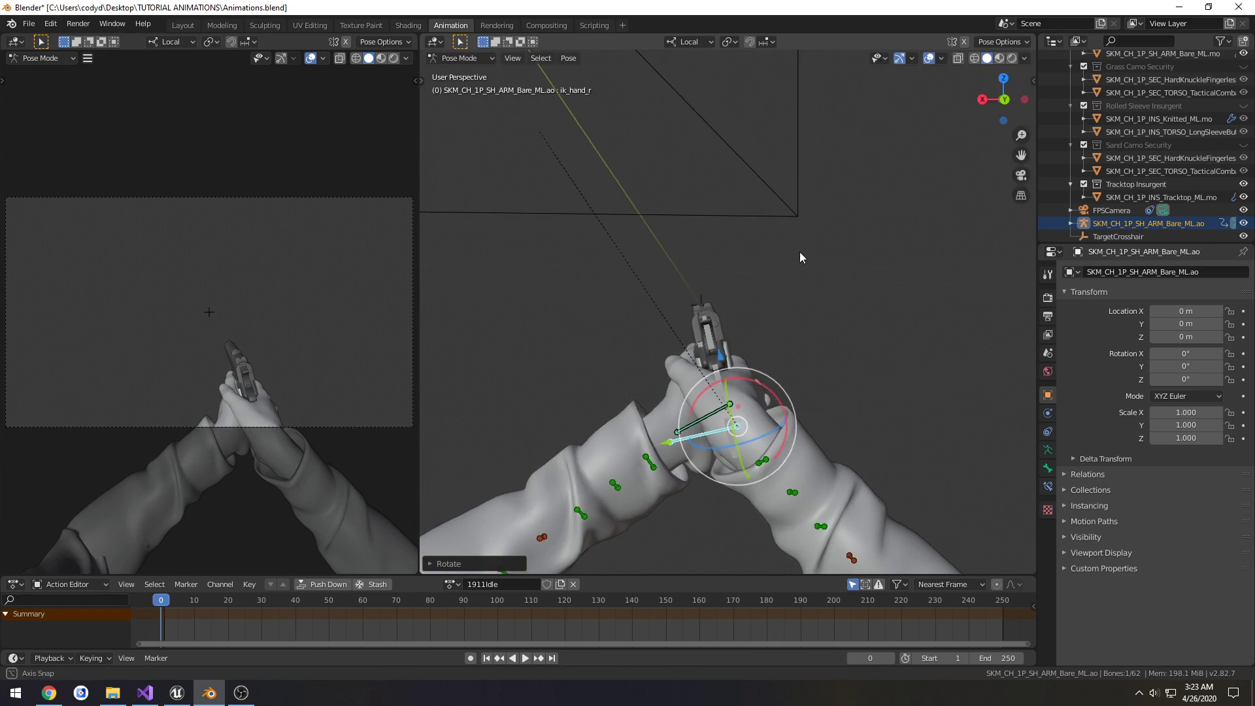
Step: Fine-tune the ik_hand_r bone by about 0.2° around its local Y axis and save the file
key("r")
key("y")
key("y")
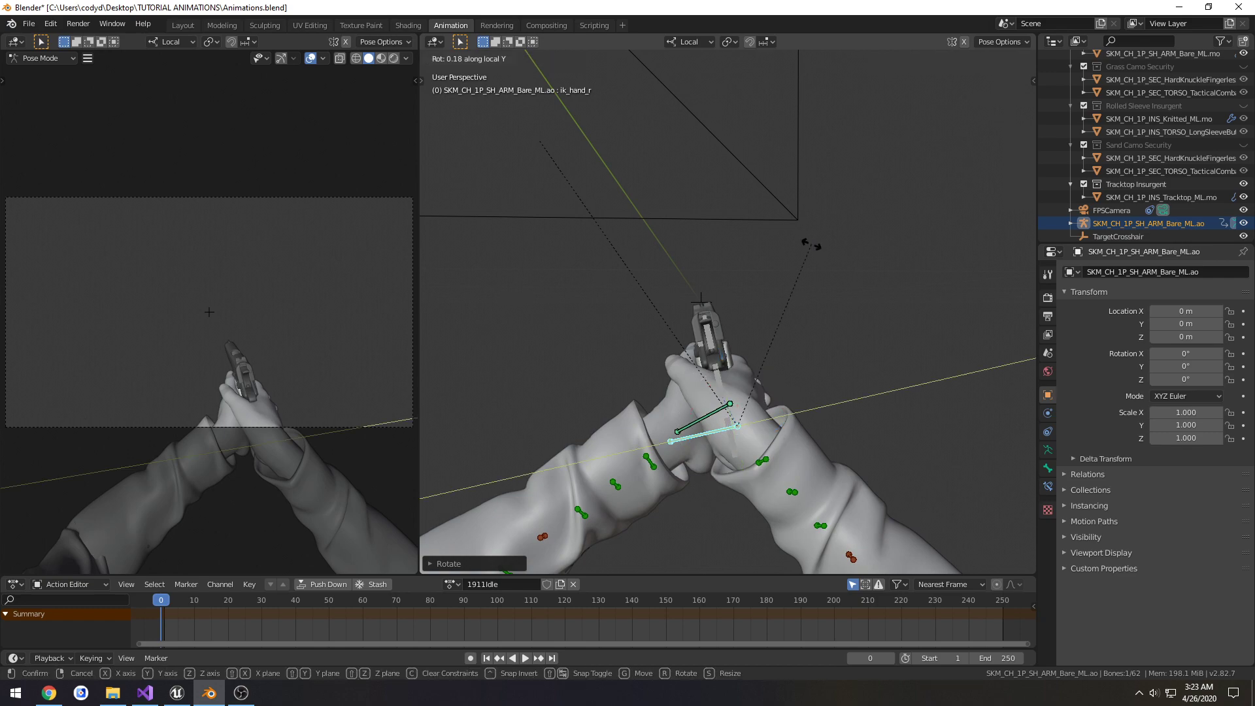
left_click(812, 245)
middle_click_drag(735, 241, 512, 254)
middle_click_drag(610, 286, 599, 290)
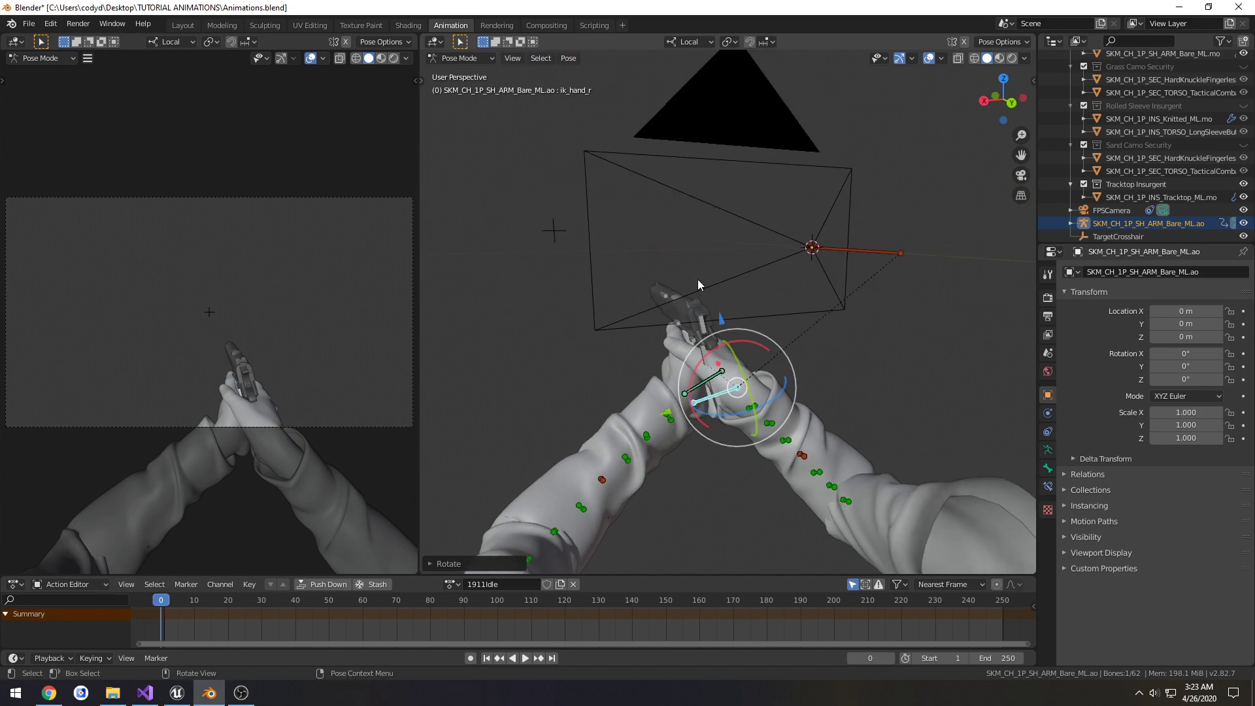
key("ctrl+s")
Step: Hide the camera objects in the main 3D viewport, check the arms from the back, and save the file
middle_click_drag(742, 219, 814, 257)
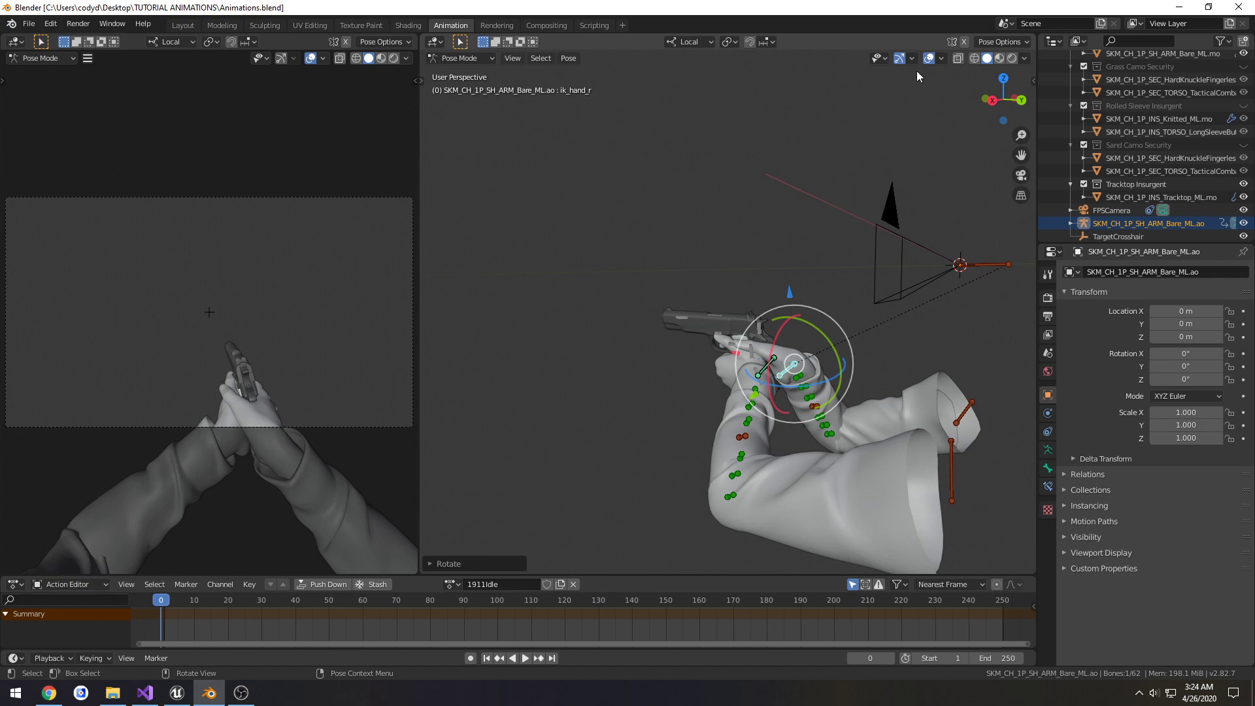
left_click(883, 59)
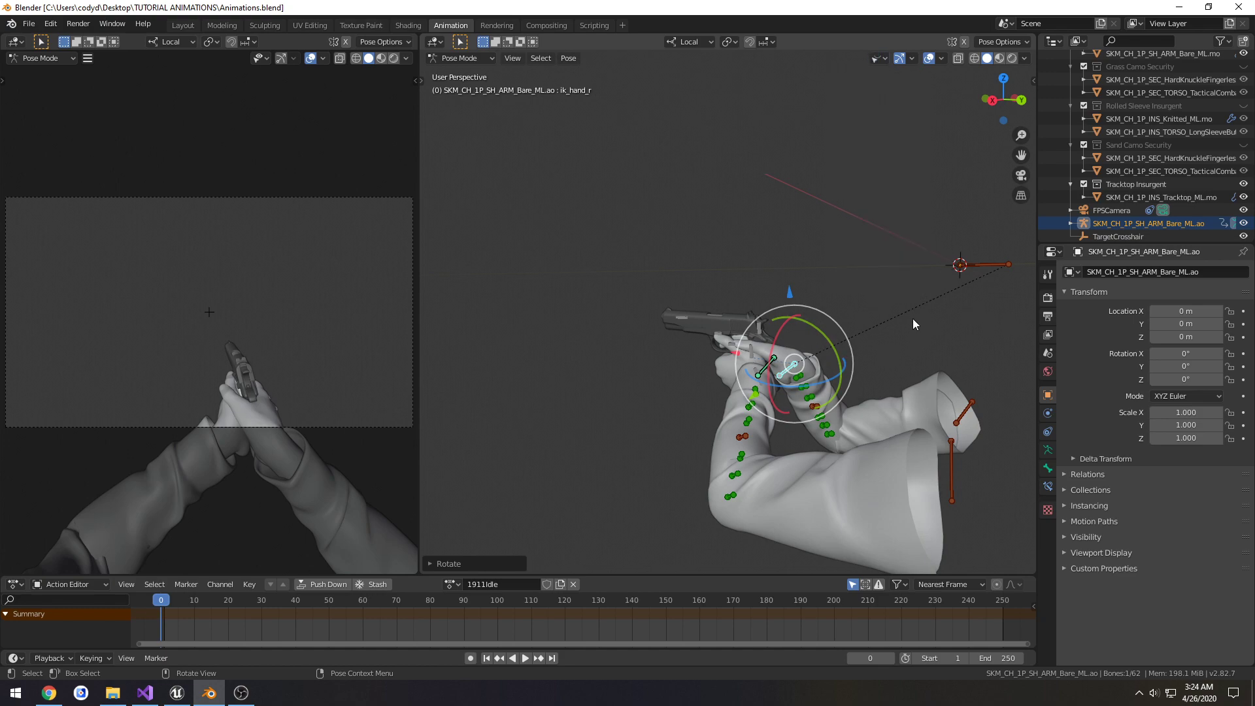
key("KP_0")
key("KP_0")
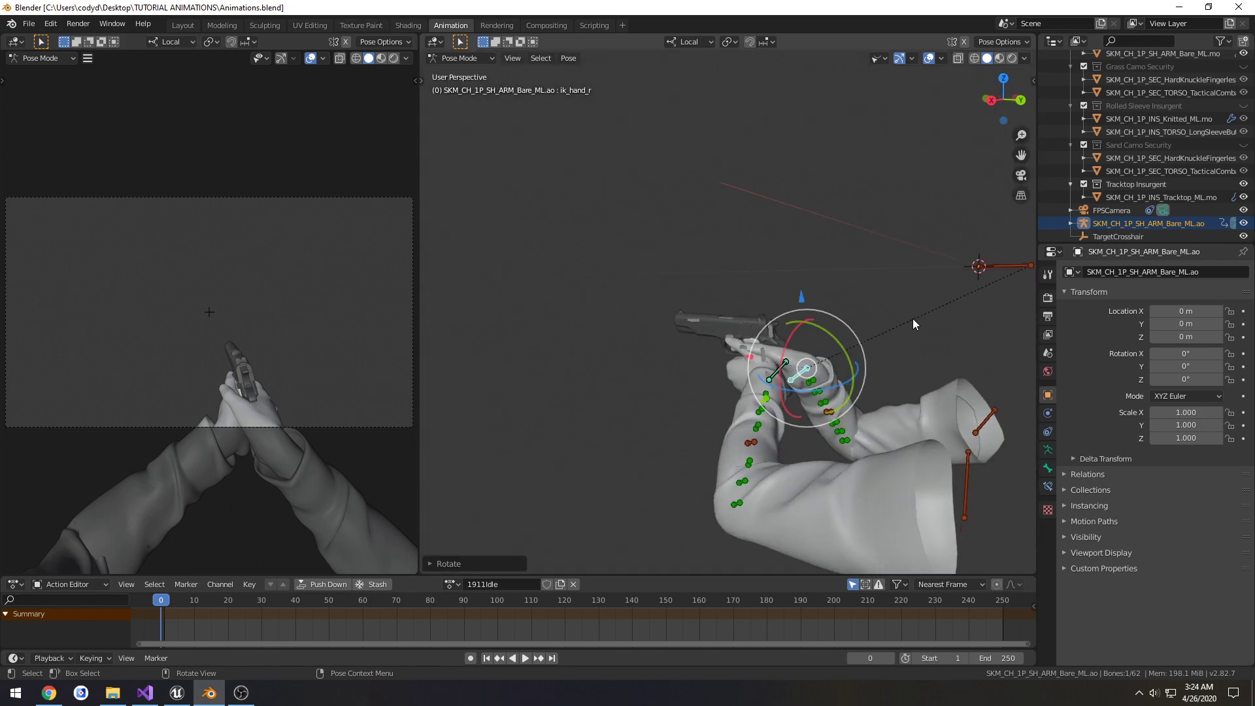
key("ctrl+KP_1")
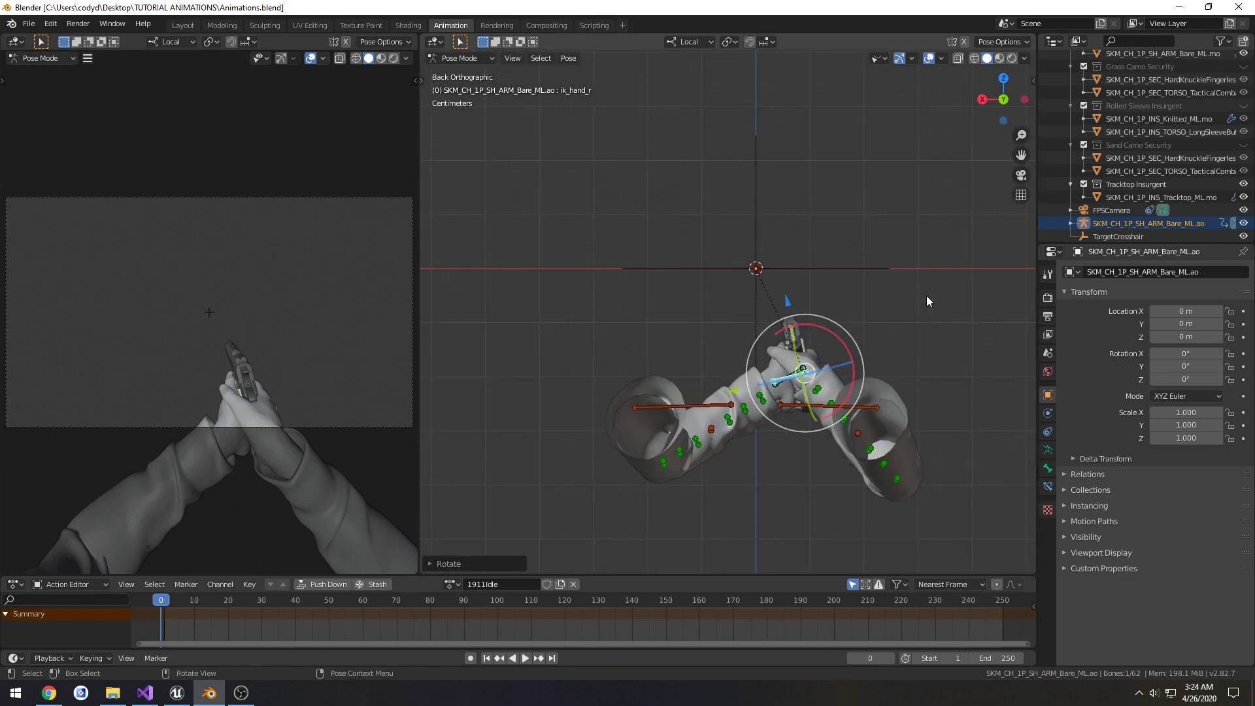
scroll(927, 296, "up", 6)
middle_click_drag(896, 281, 838, 292, "shift")
scroll(763, 302, "down", 5)
key("ctrl+s")
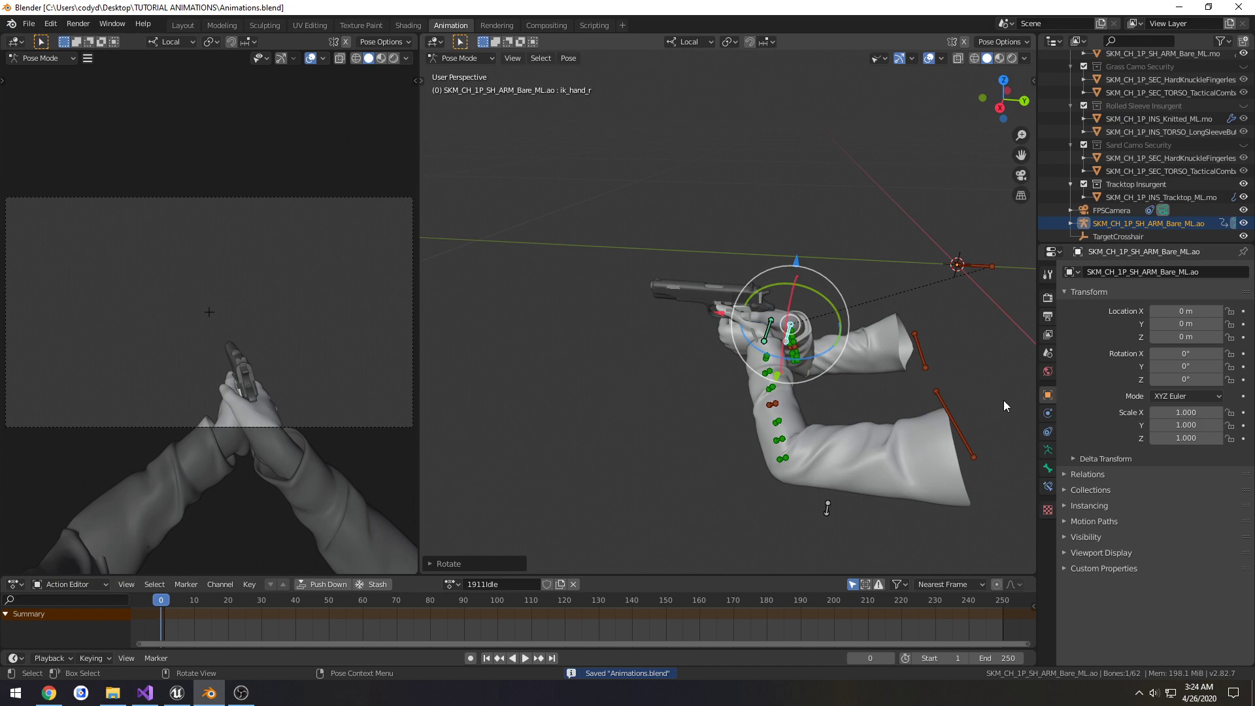
Step: Show the armature's finger-bone layer together with the main bone layer
left_click(1048, 451)
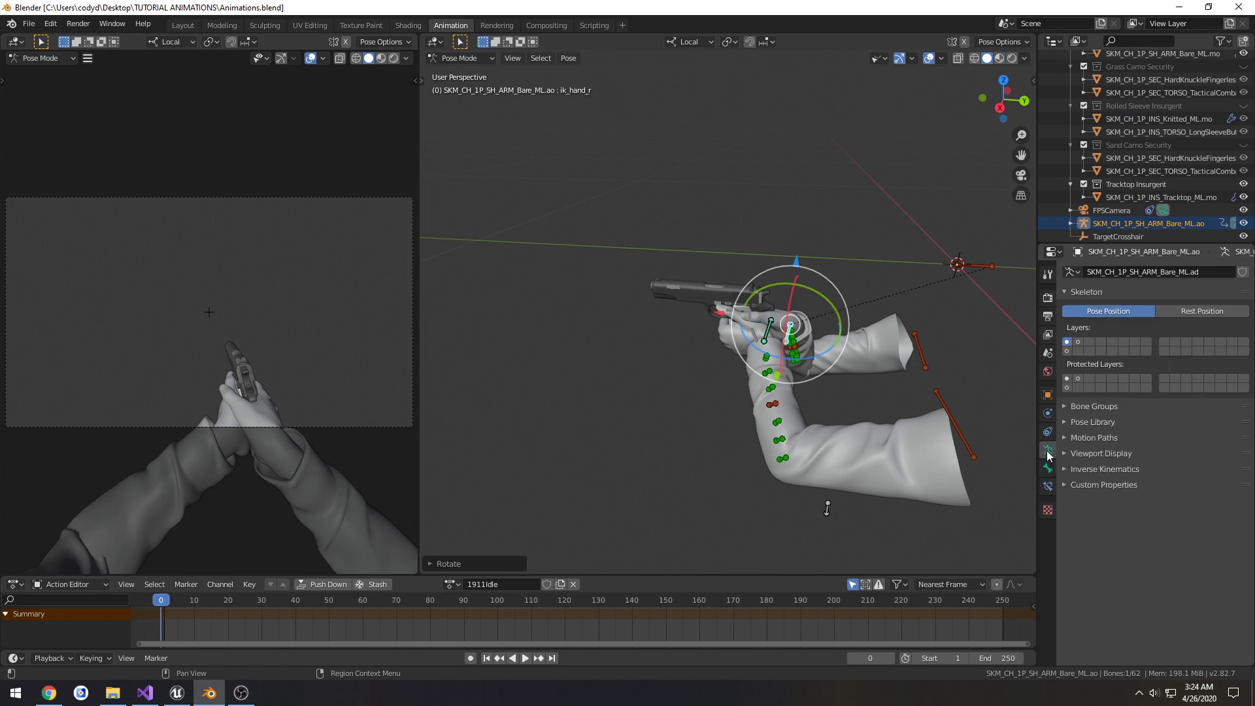
left_click(1067, 351)
middle_click_drag(845, 352, 792, 405)
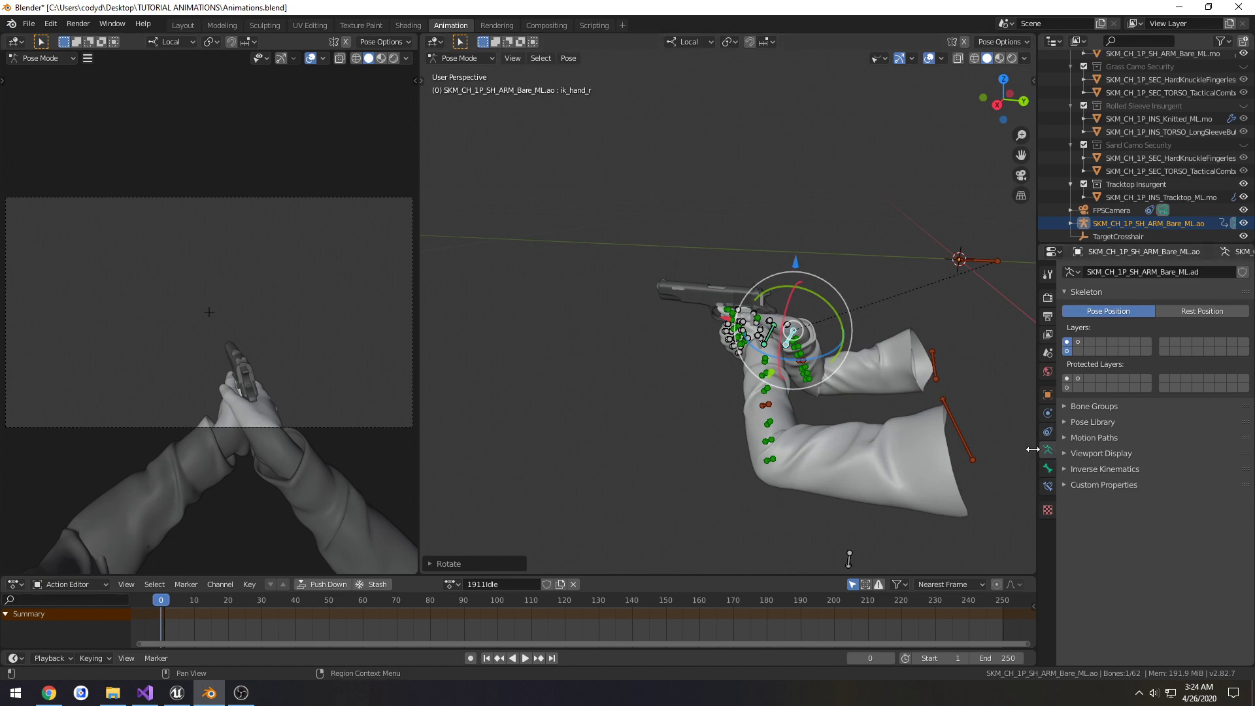
Step: Insert a LocRot keyframe at frame 1 for all visible bones of the armature
left_click(166, 598)
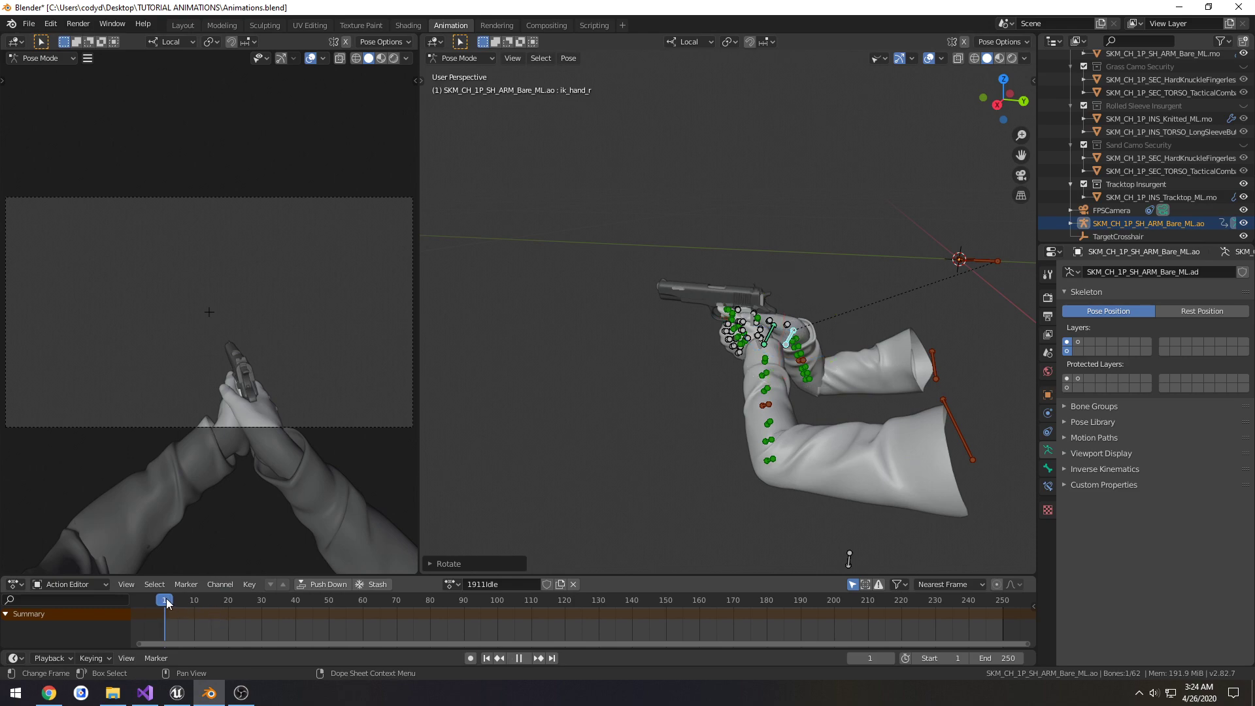
key("a")
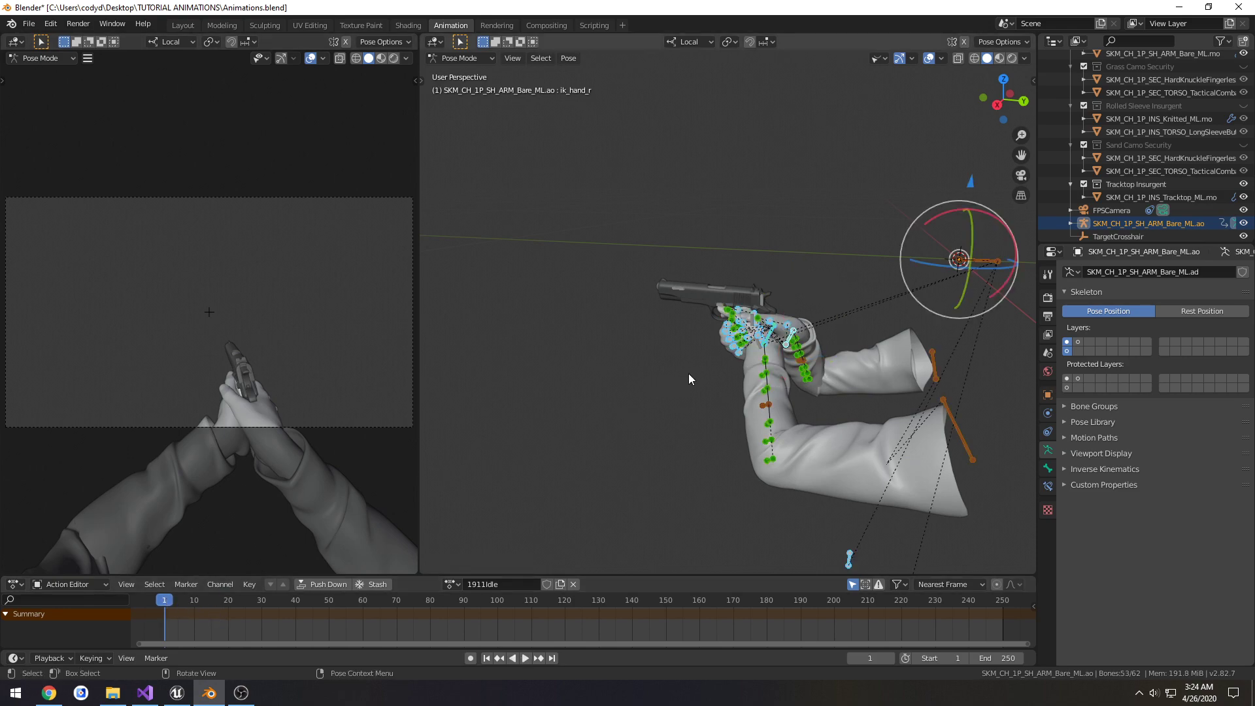
key("i")
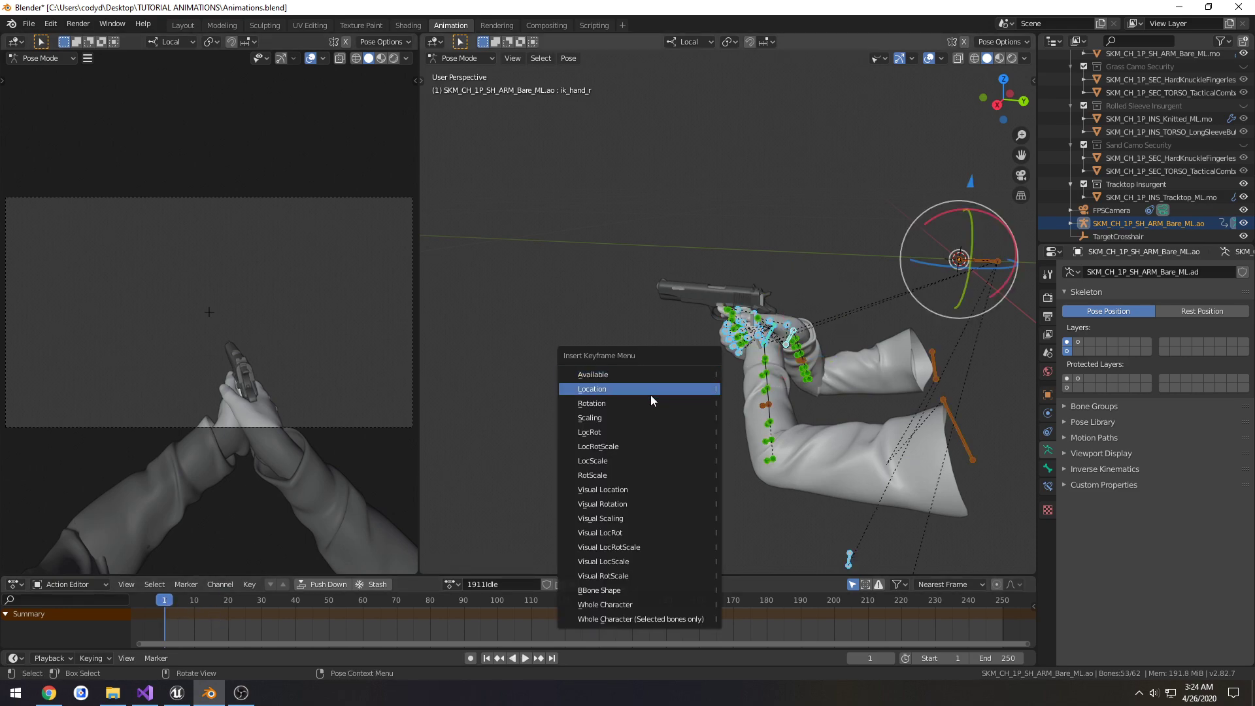
left_click(589, 434)
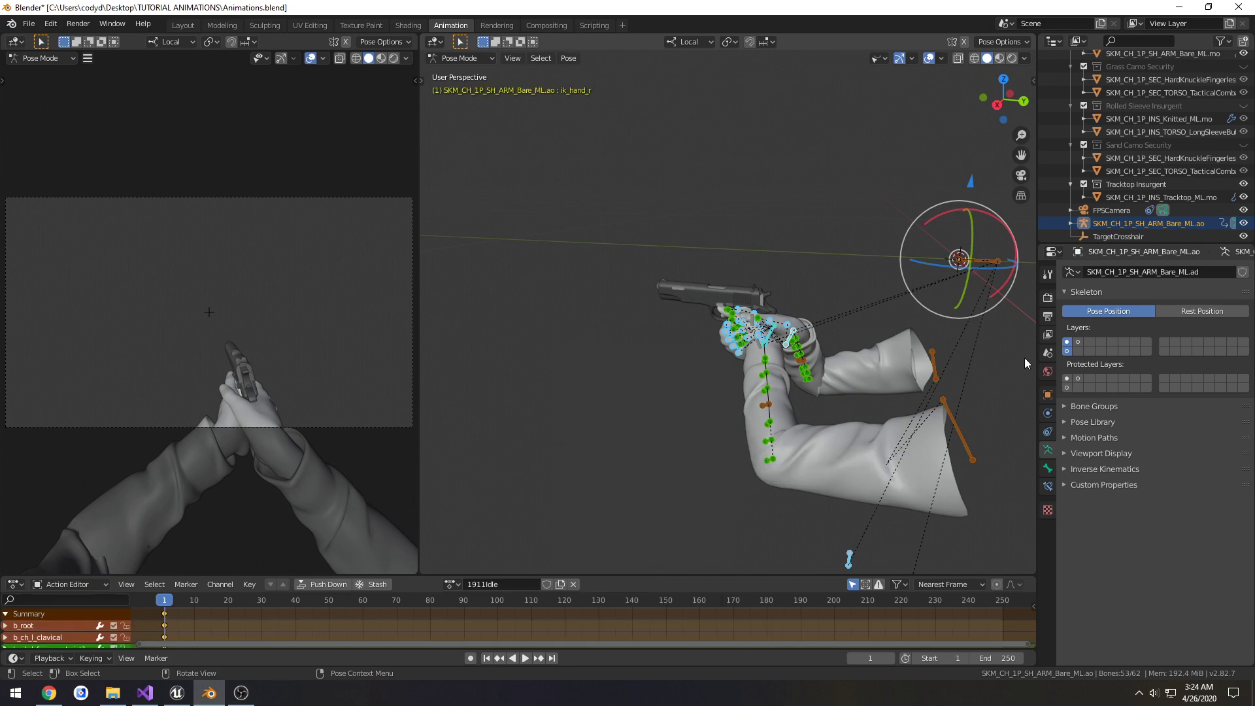
Step: View the main bone layer and the finger-bone layer separately, and show both layers together again
left_click(1066, 341)
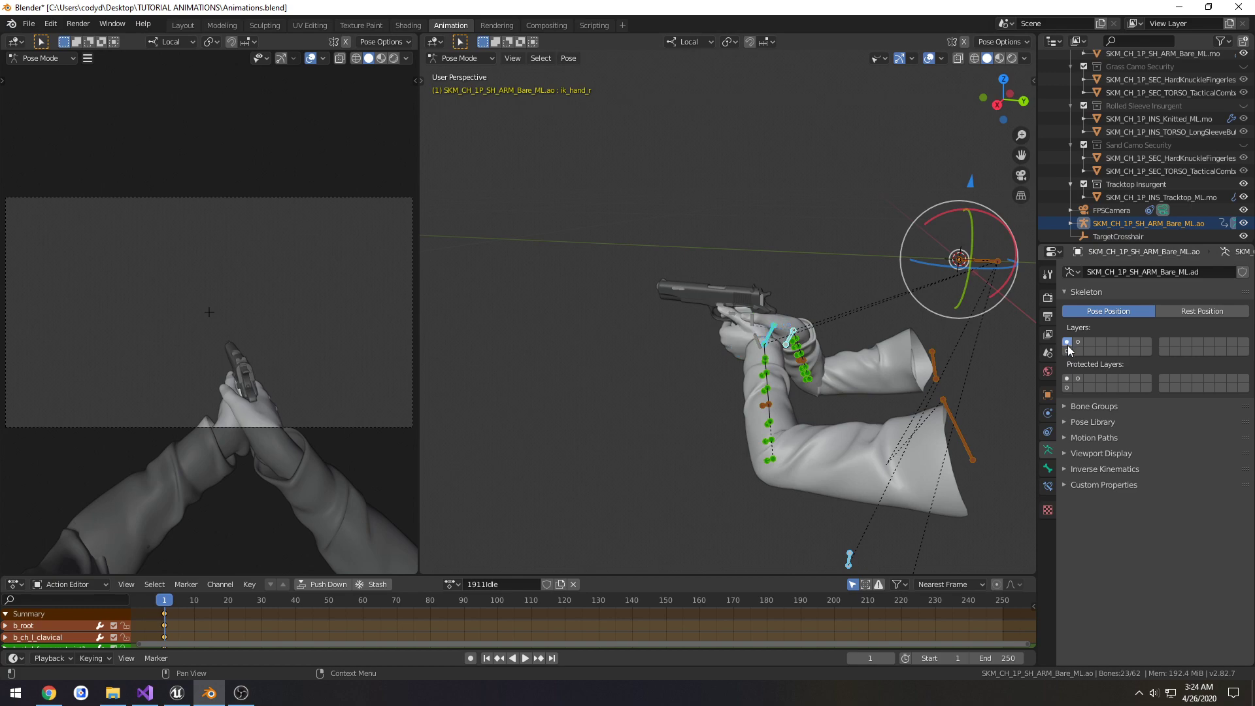
left_click(1066, 351)
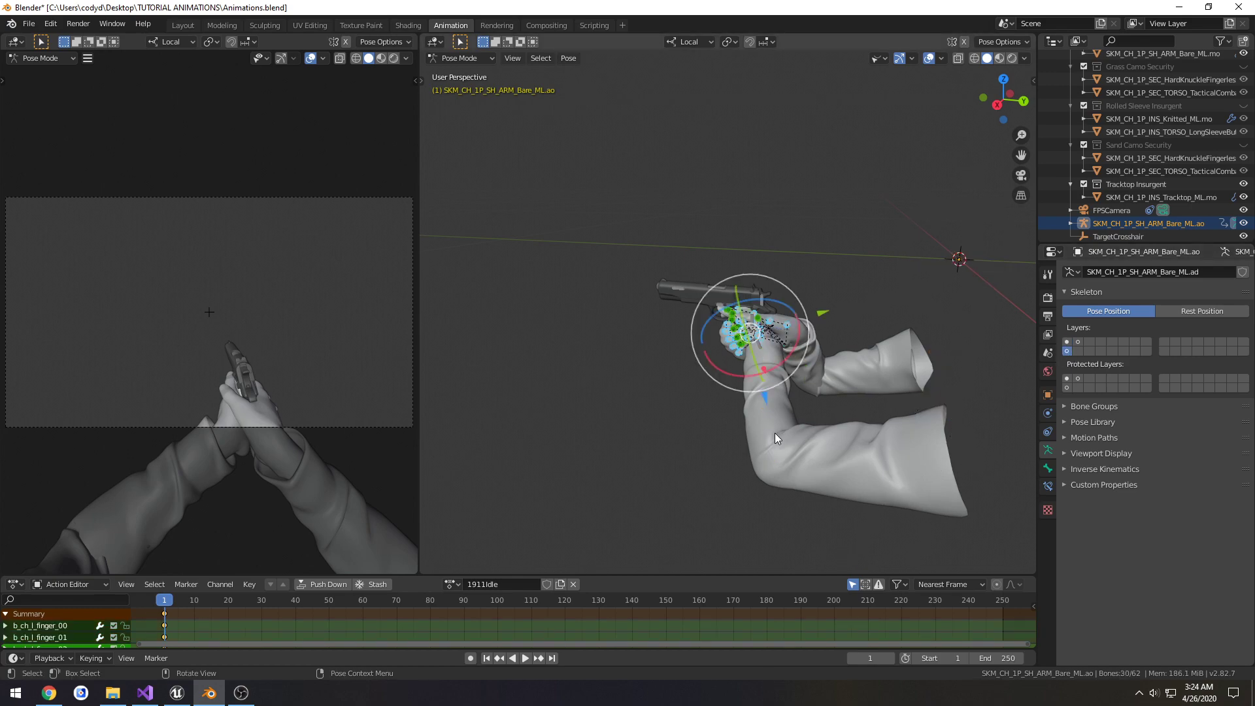
left_click(1067, 341, "shift")
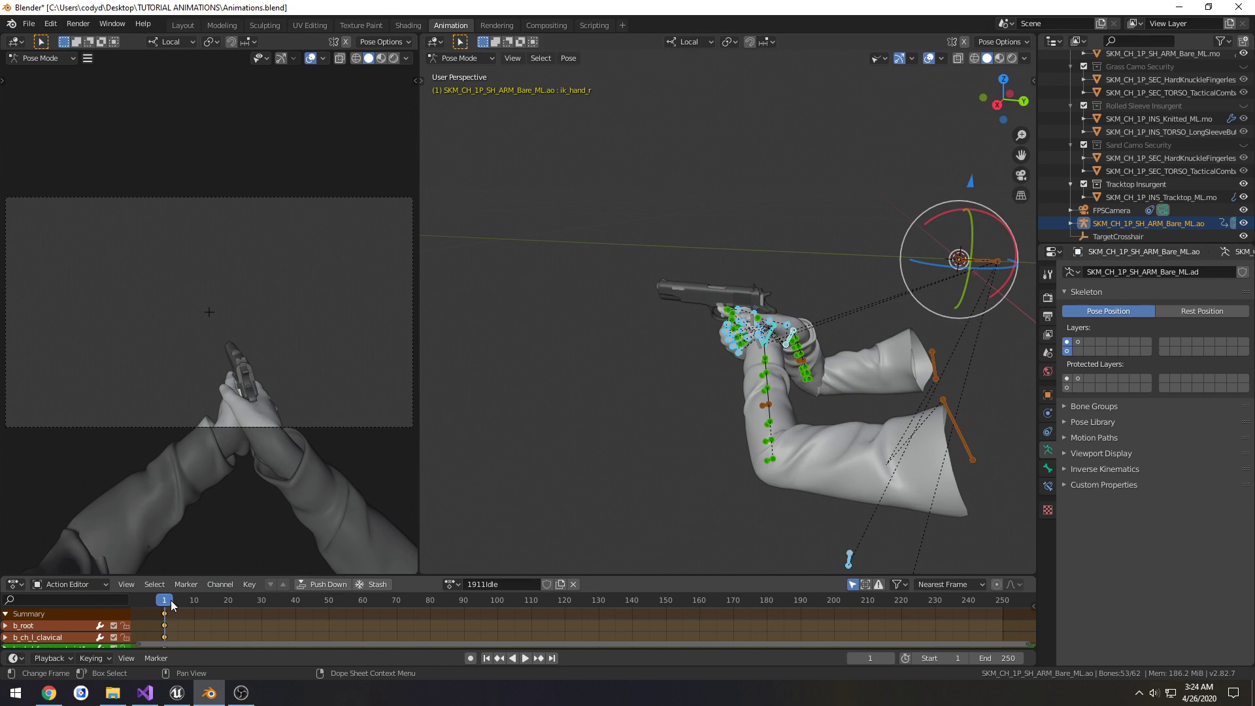
Step: Paste the frame 1 keyframes of all bones at frame 251 and play back the action, returning to frame 1
key("space")
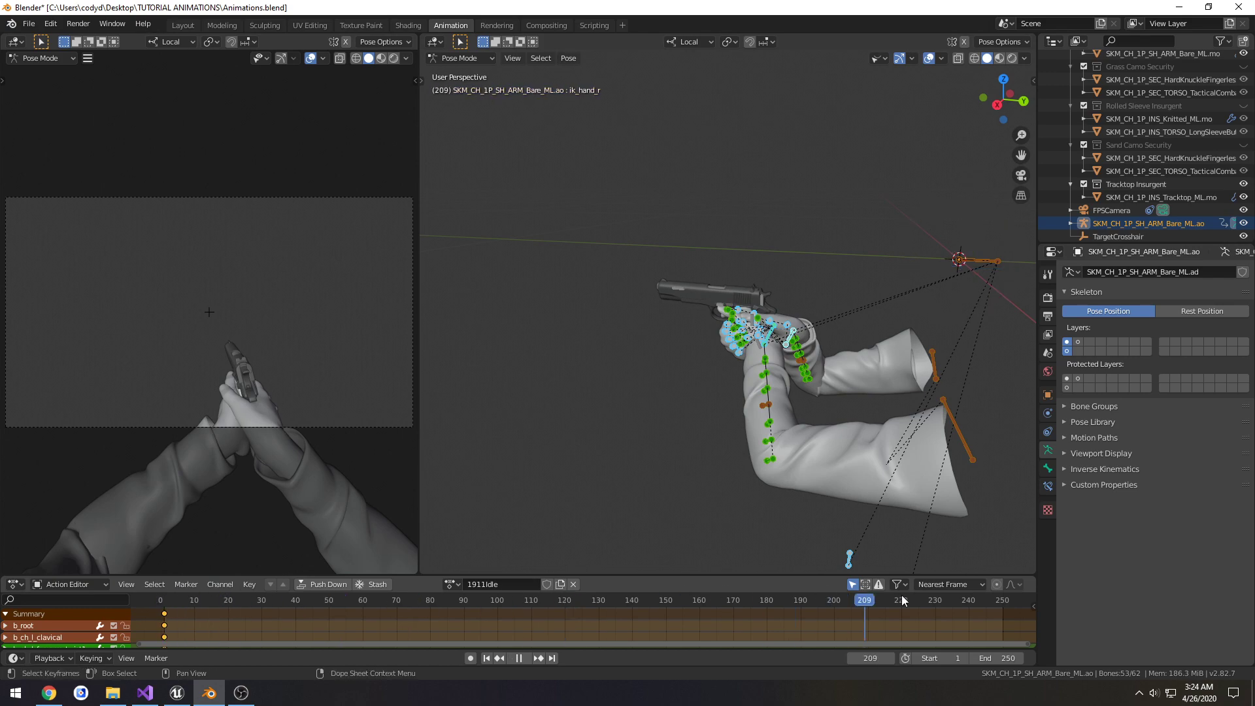
left_click_drag(901, 595, 1005, 617)
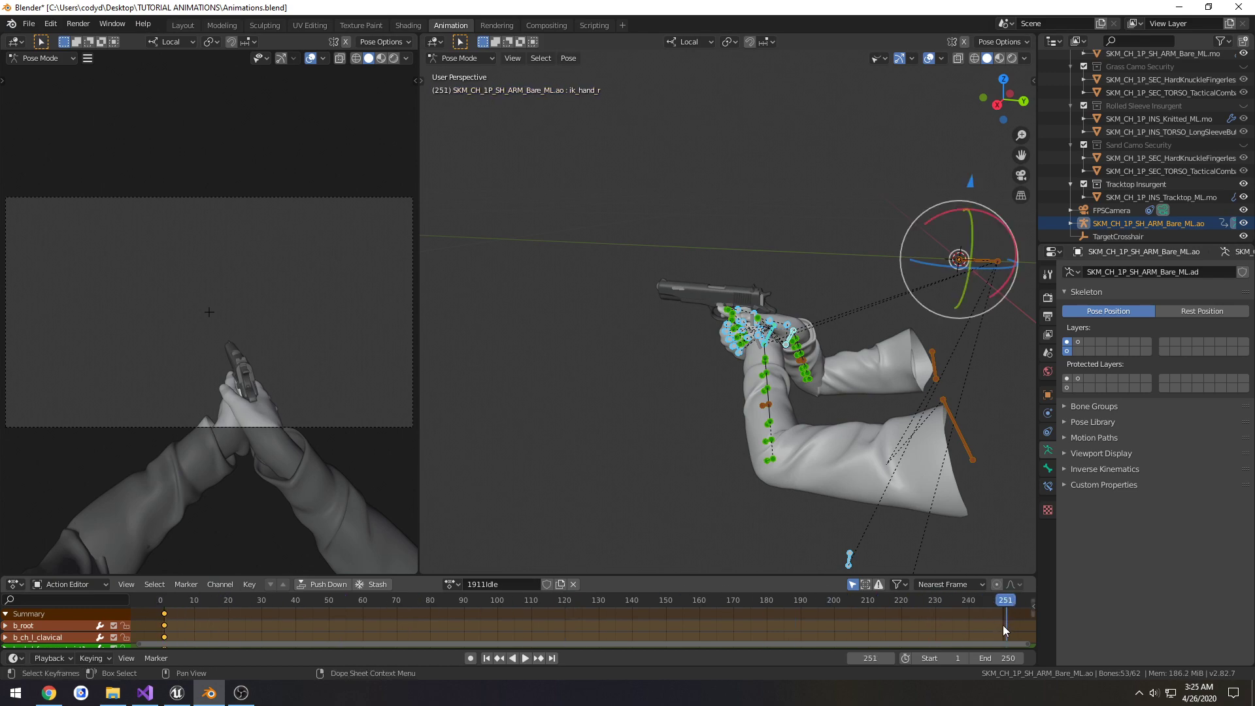
key("ctrl+v")
key("space")
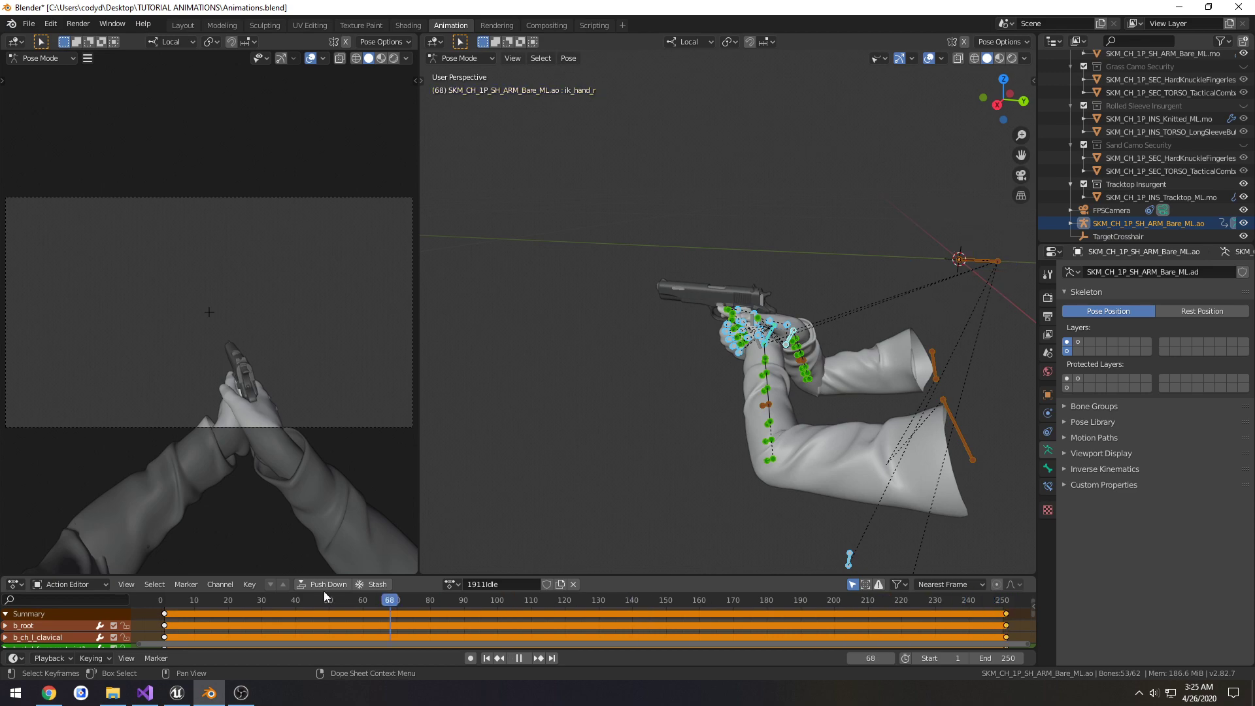
left_click_drag(177, 595, 164, 595)
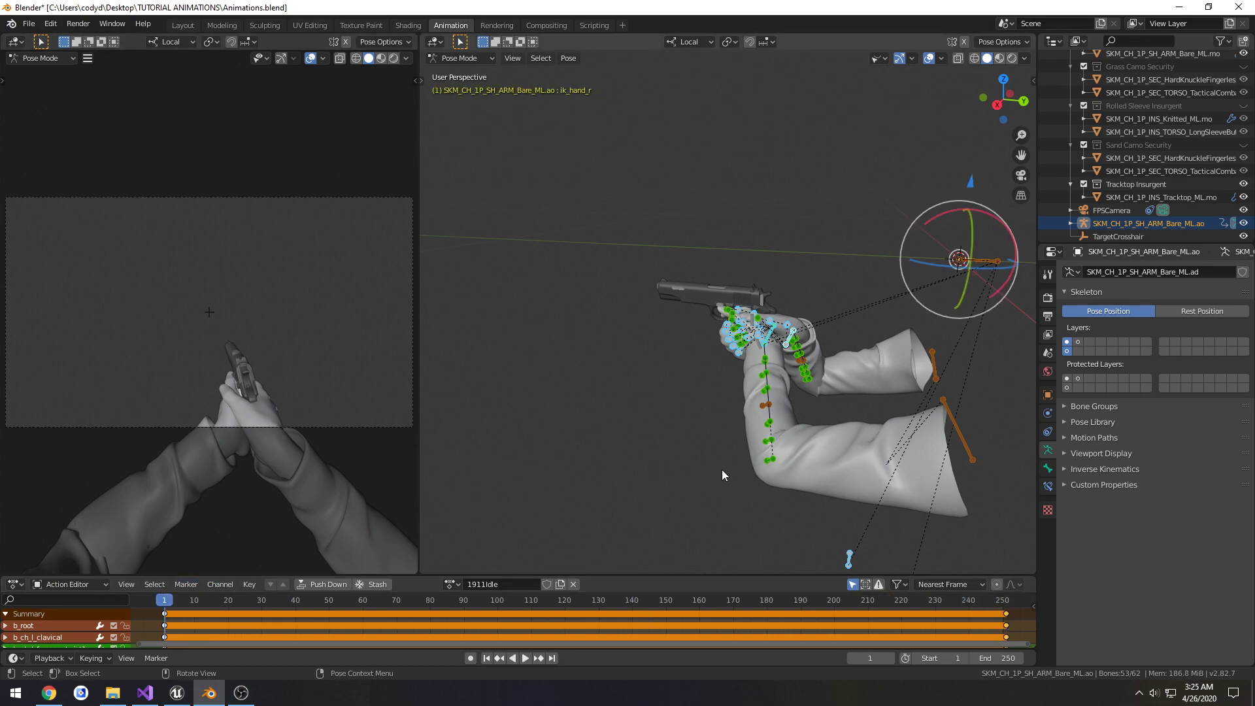
Step: Show only the main bone layer and select the ik_hand_r bone
left_click(1065, 343)
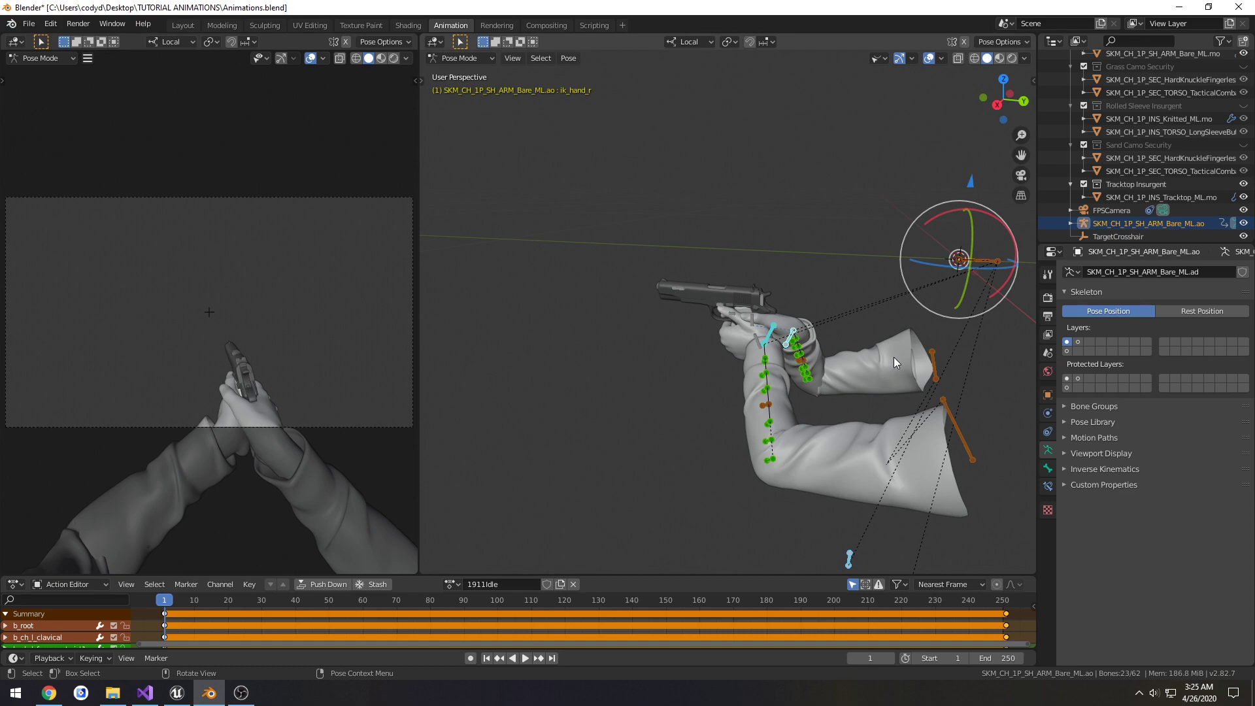
scroll(896, 354, "up", 2)
scroll(842, 327, "up", 4)
mouse_move(895, 344)
middle_mouse_down("shift")
mouse_move(672, 308)
mouse_move(728, 327)
mouse_move(566, 315)
mouse_move(551, 337)
mouse_move(806, 330)
mouse_move(874, 354)
middle_mouse_up("shift")
left_click(798, 349)
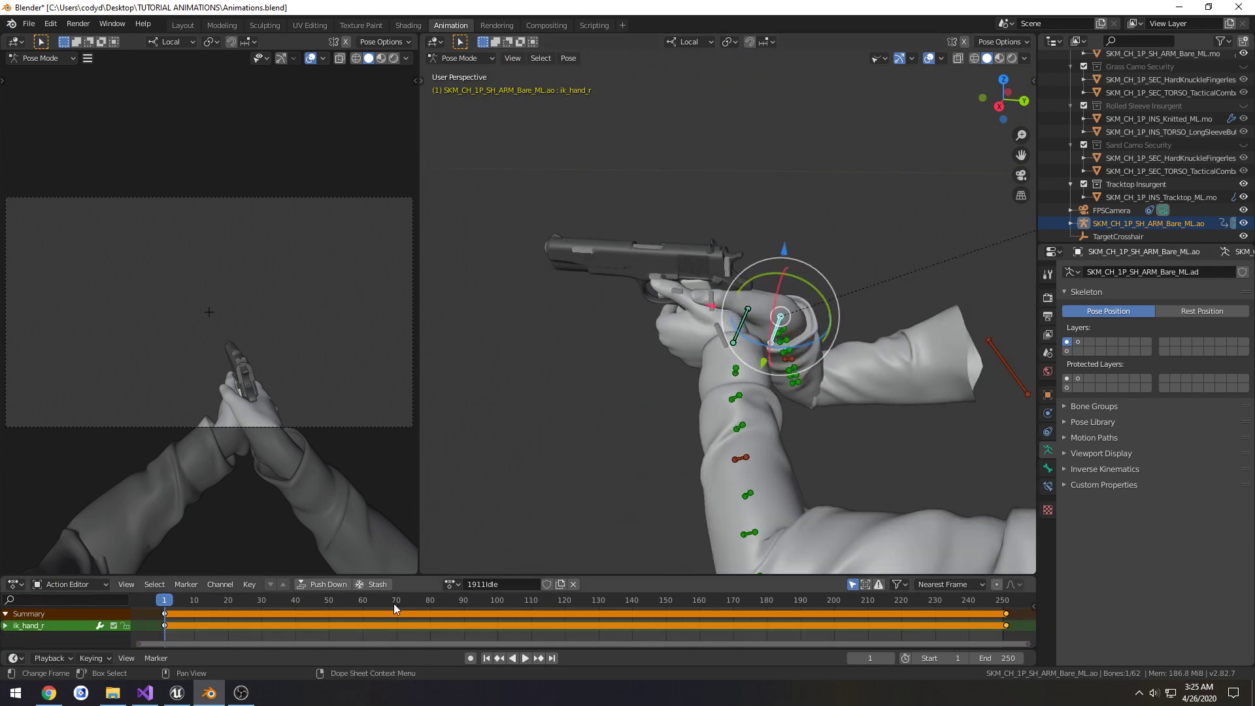
Step: Preview the motion, stop at frame 75, and set the end frame of the playback range to 150
left_click_drag(172, 603, 330, 603)
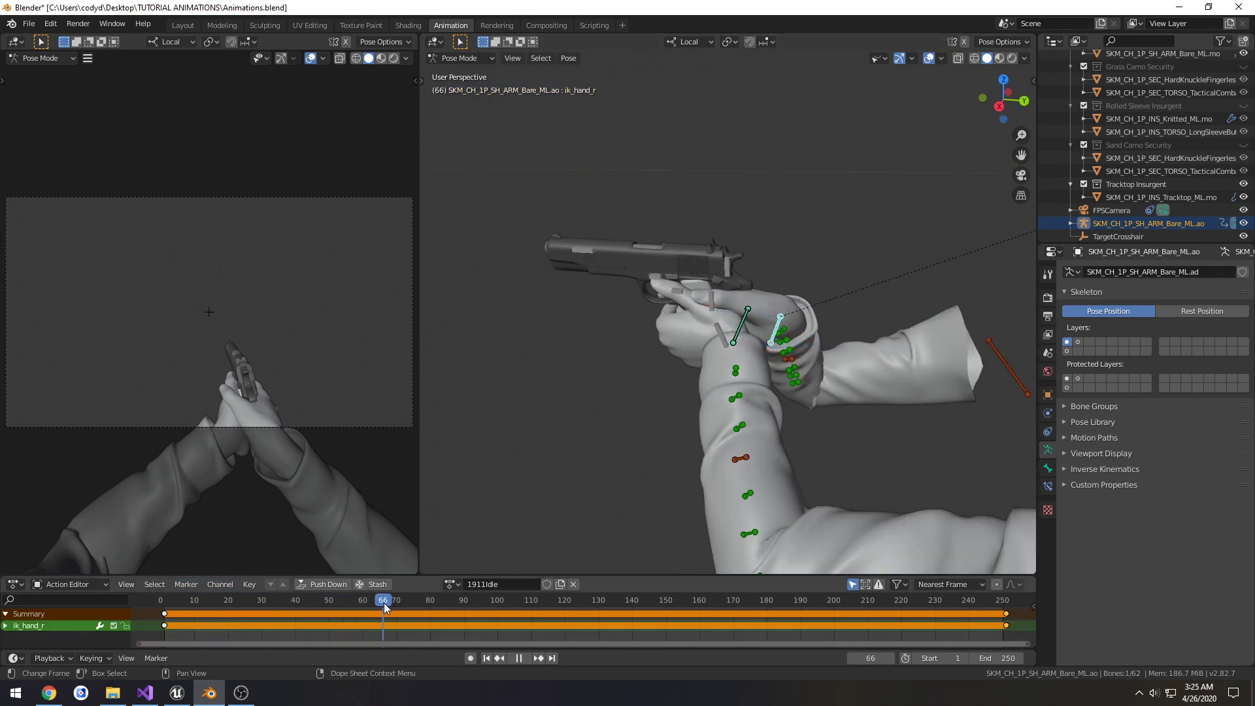
key("space")
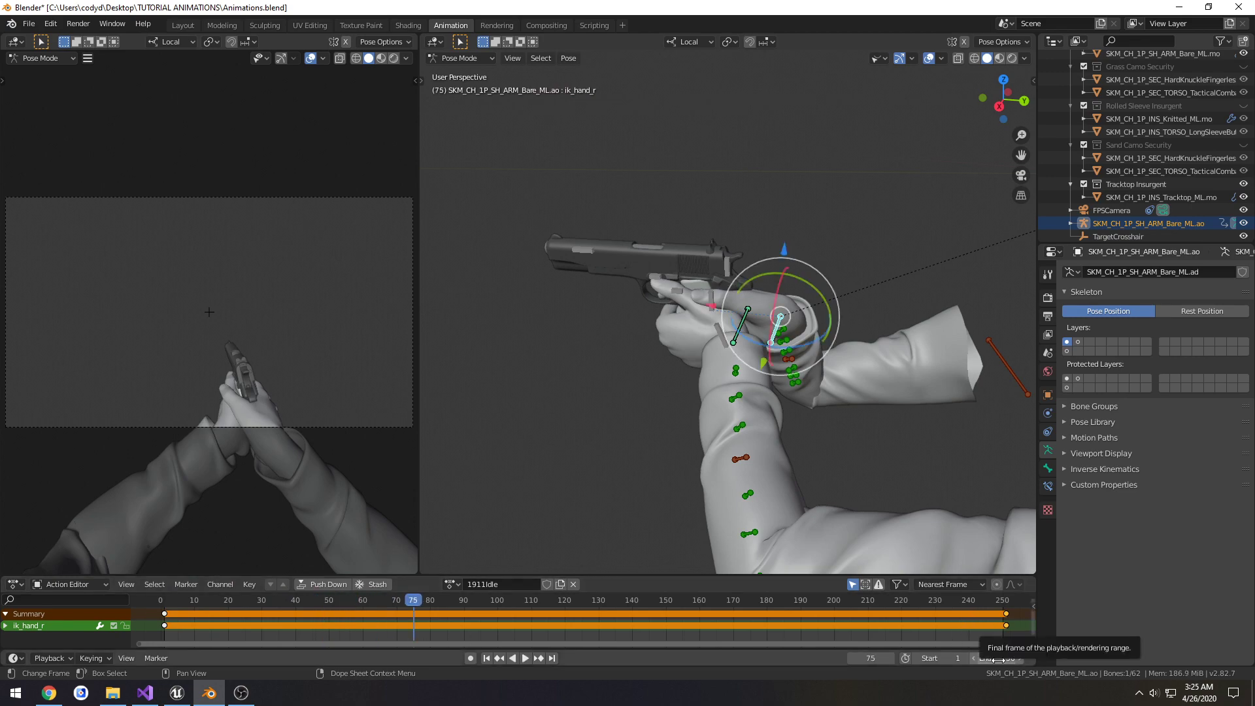
left_click(999, 659)
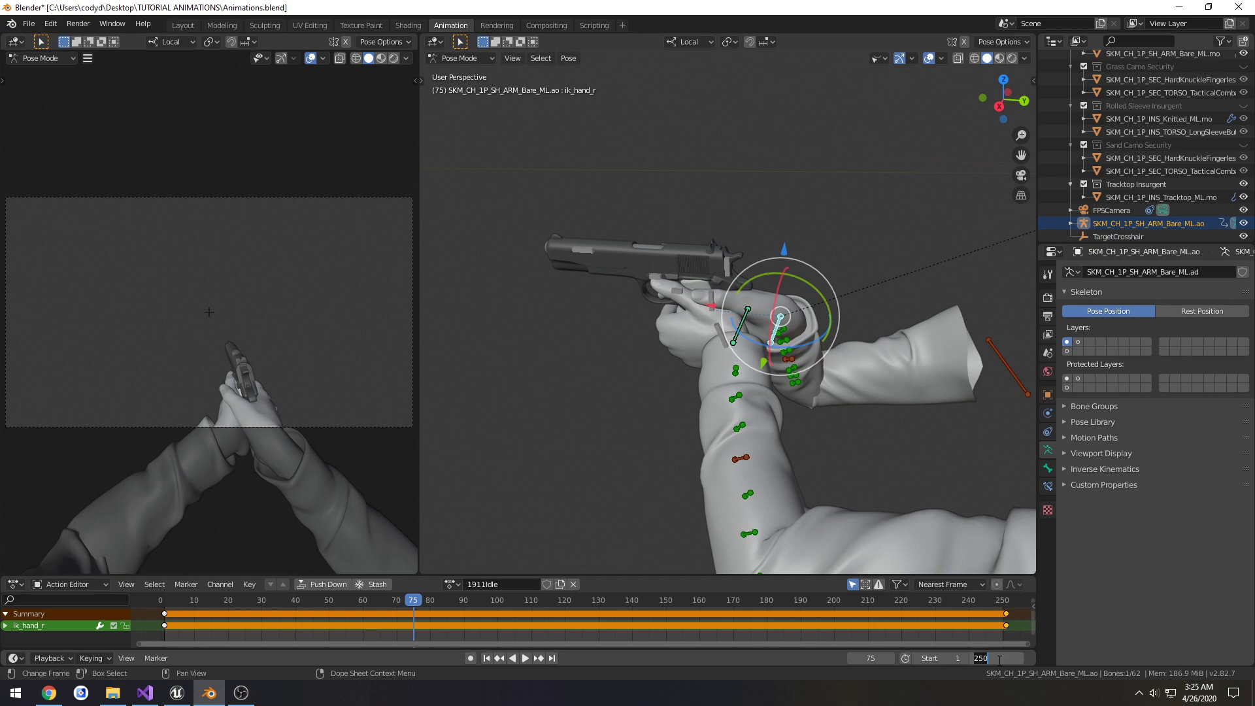
type("150")
key("Return")
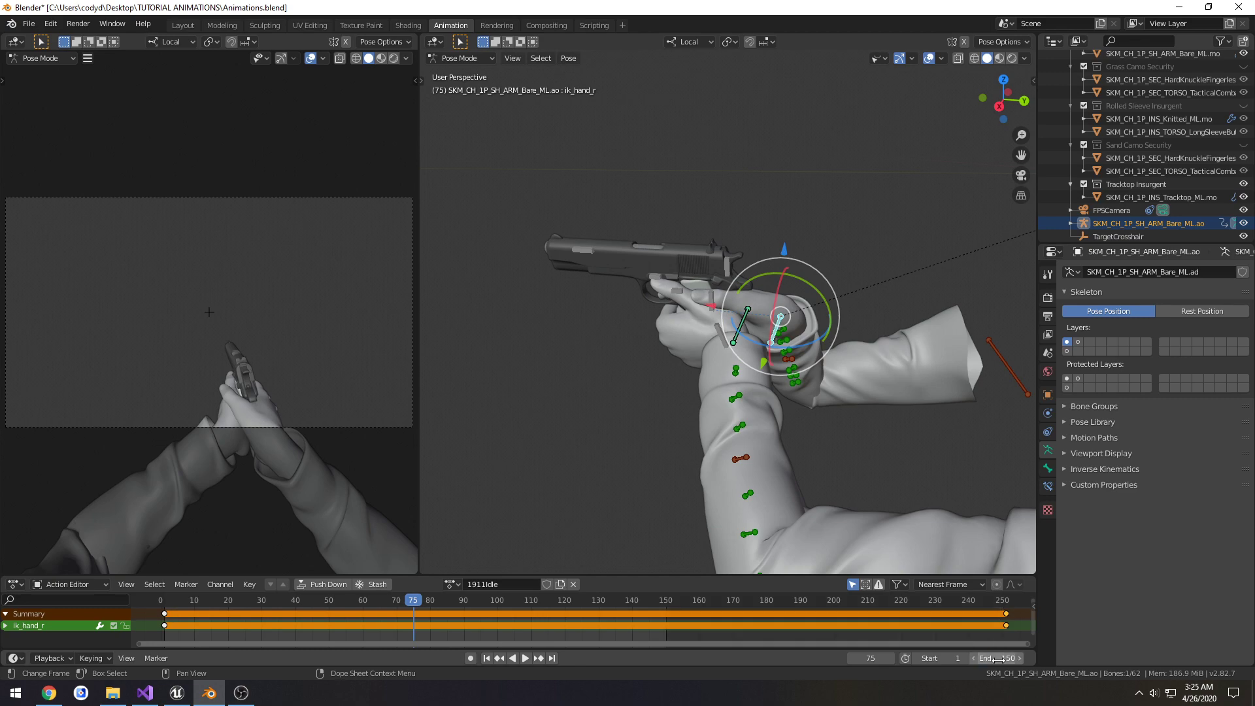
Step: With the main and finger-bone layers shown, move all bones' final keyframes to frame 151
key("a")
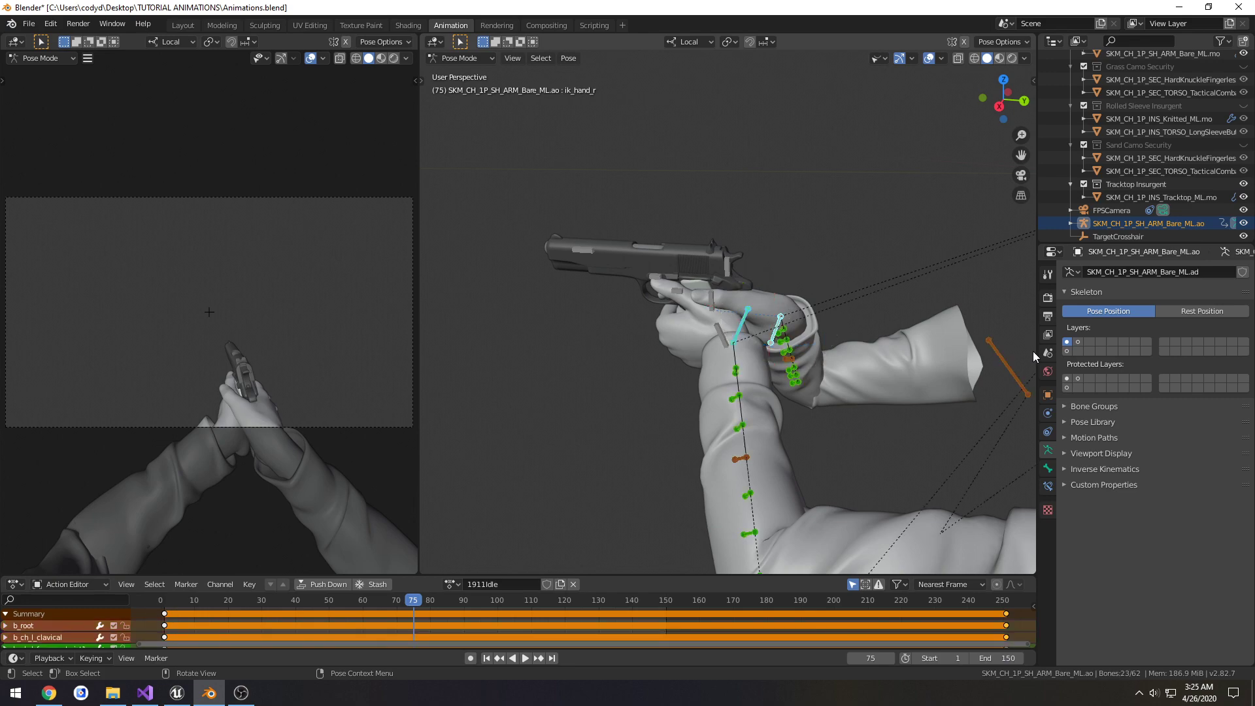
left_click_drag(1007, 615, 669, 630)
scroll(688, 631, "up", 3)
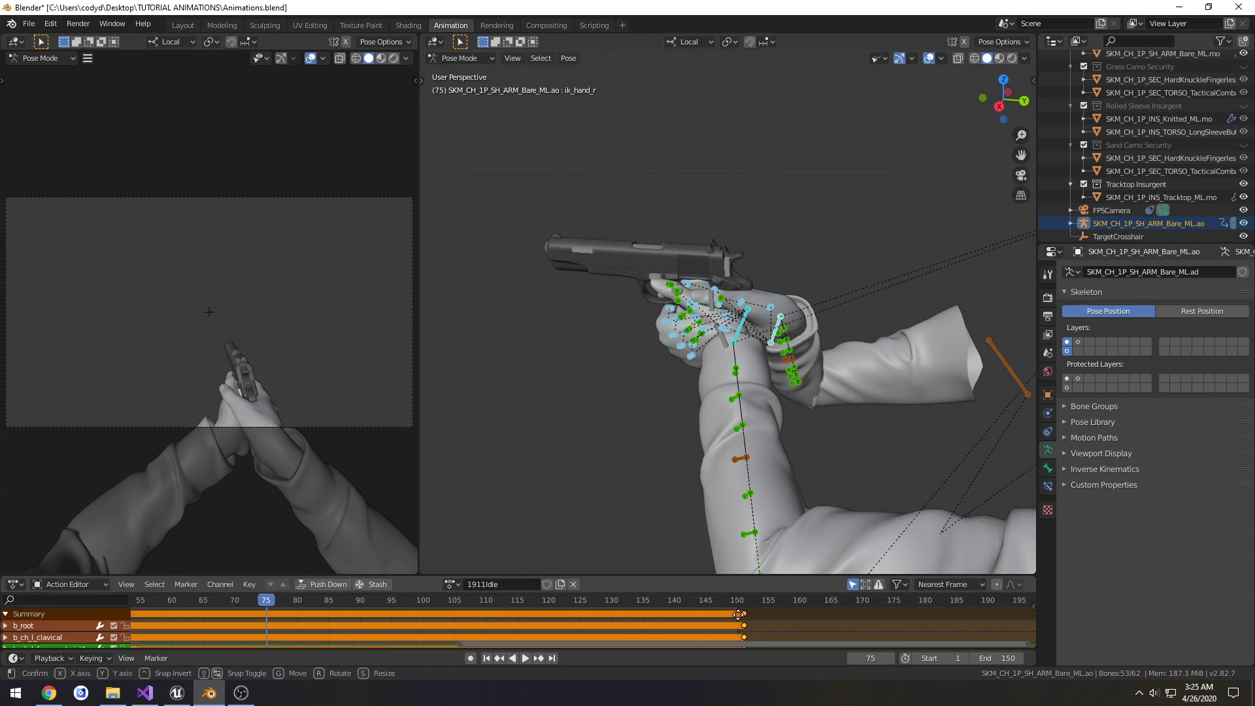
scroll(575, 624, "down", 3)
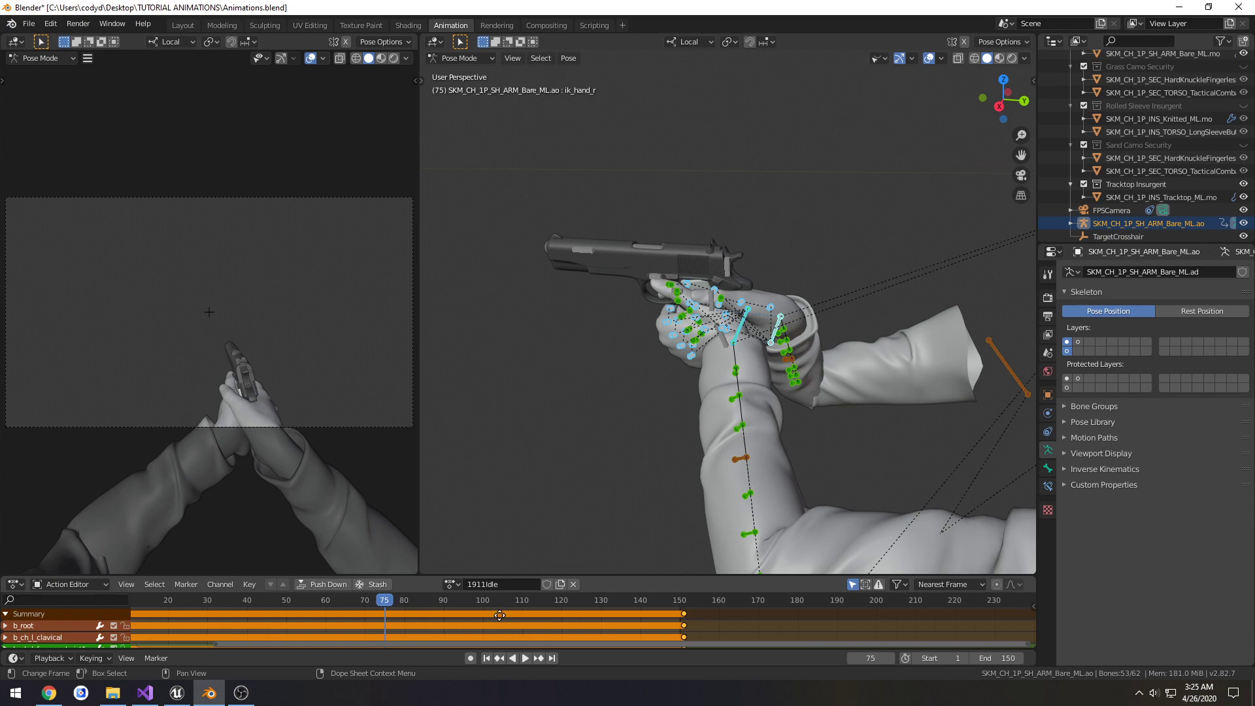
middle_click_drag(499, 615, 638, 615)
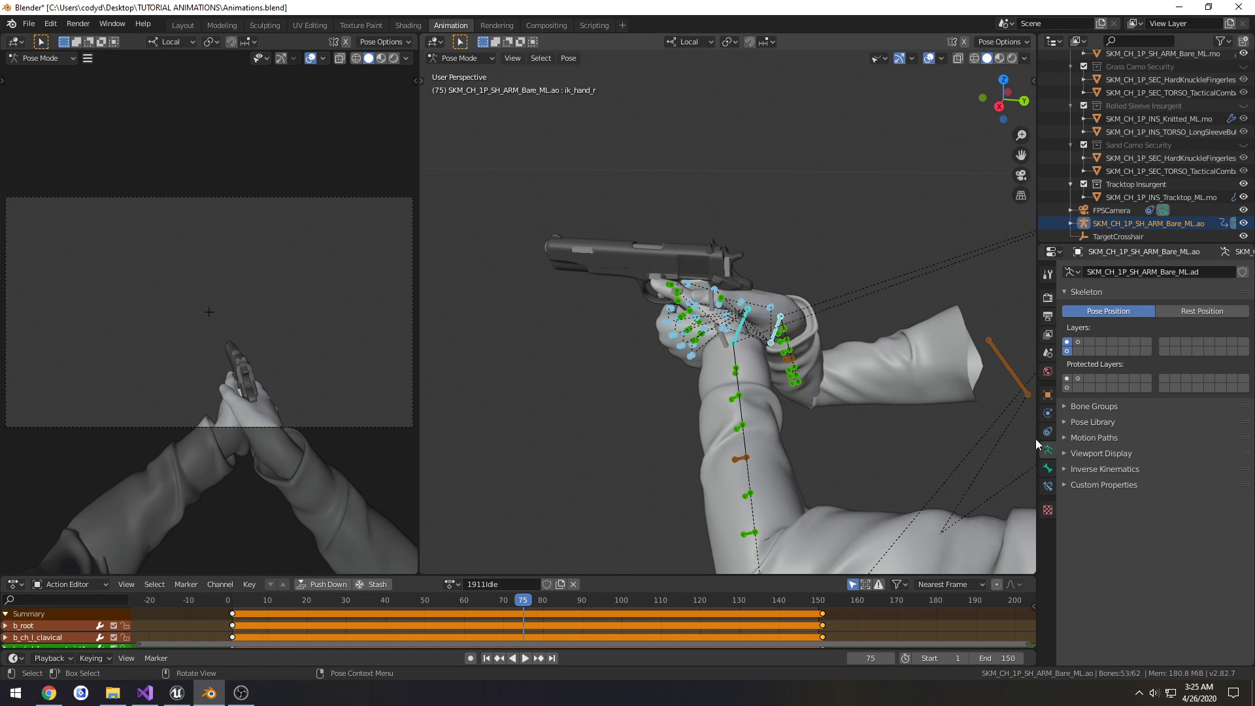
Step: Set the scene's output frame rate to 30 fps and save the file
left_click(1050, 351)
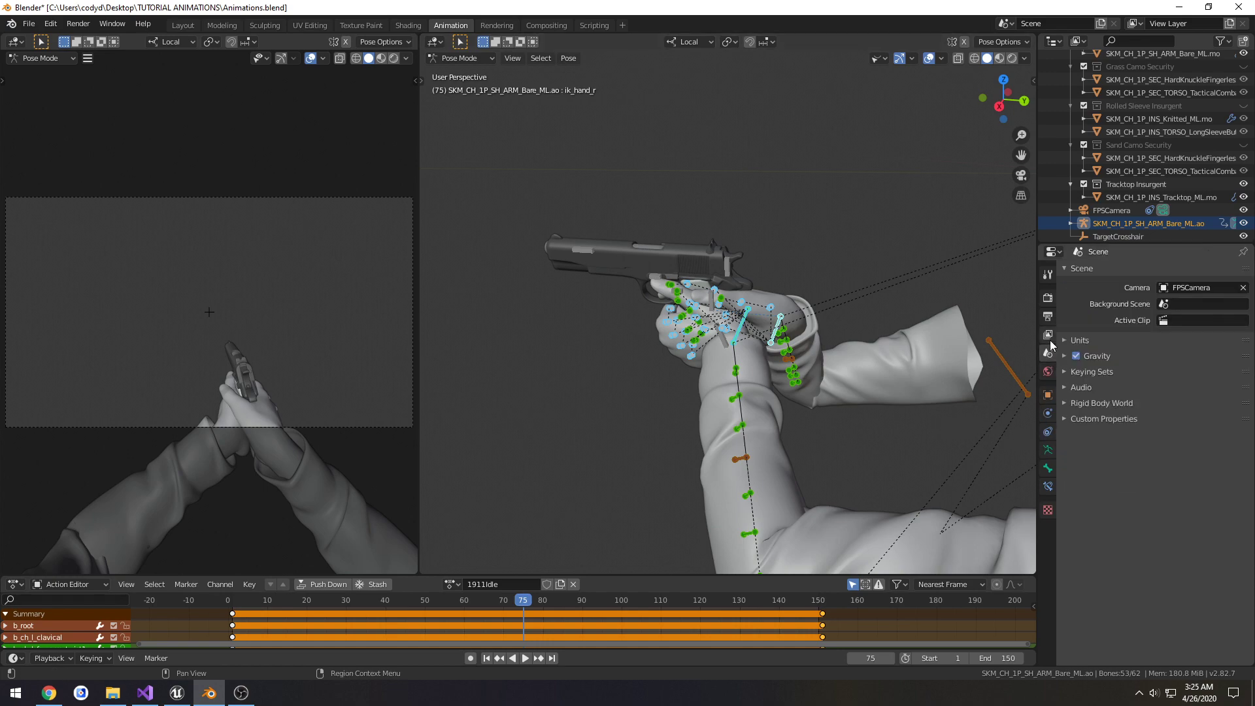
left_click(1048, 335)
left_click(1048, 317)
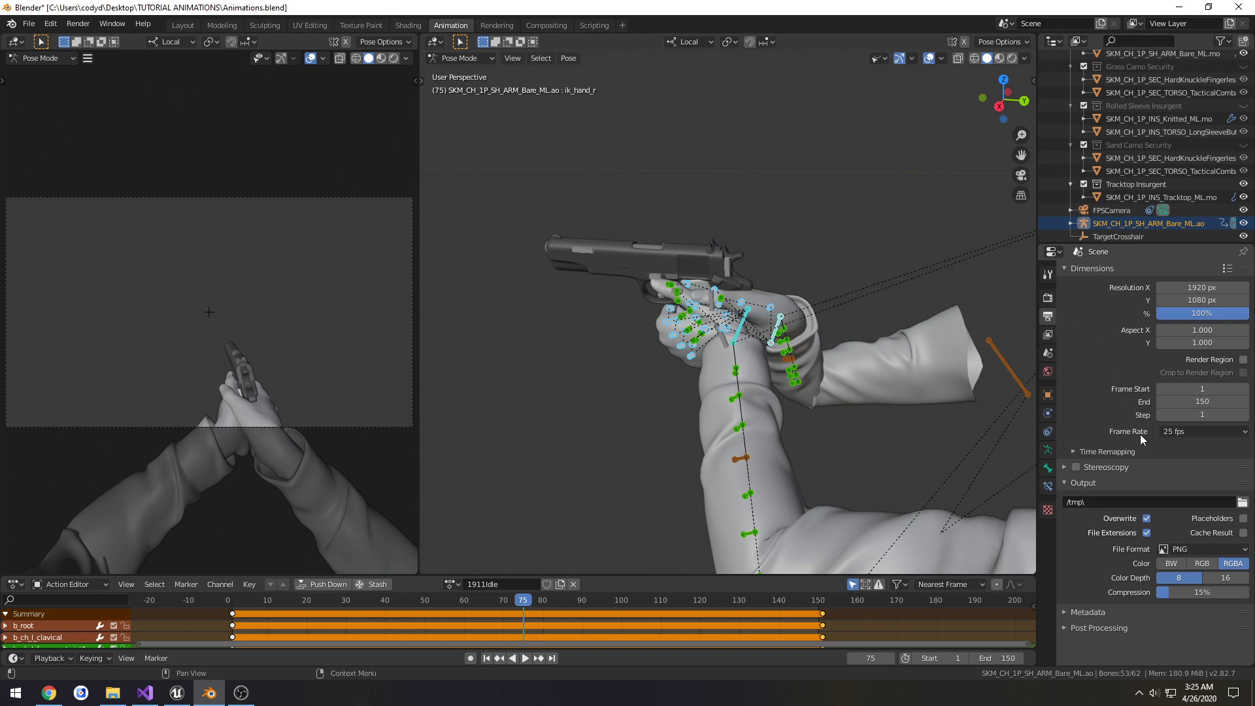
left_click(1201, 431)
left_click(1194, 495)
key("ctrl+s")
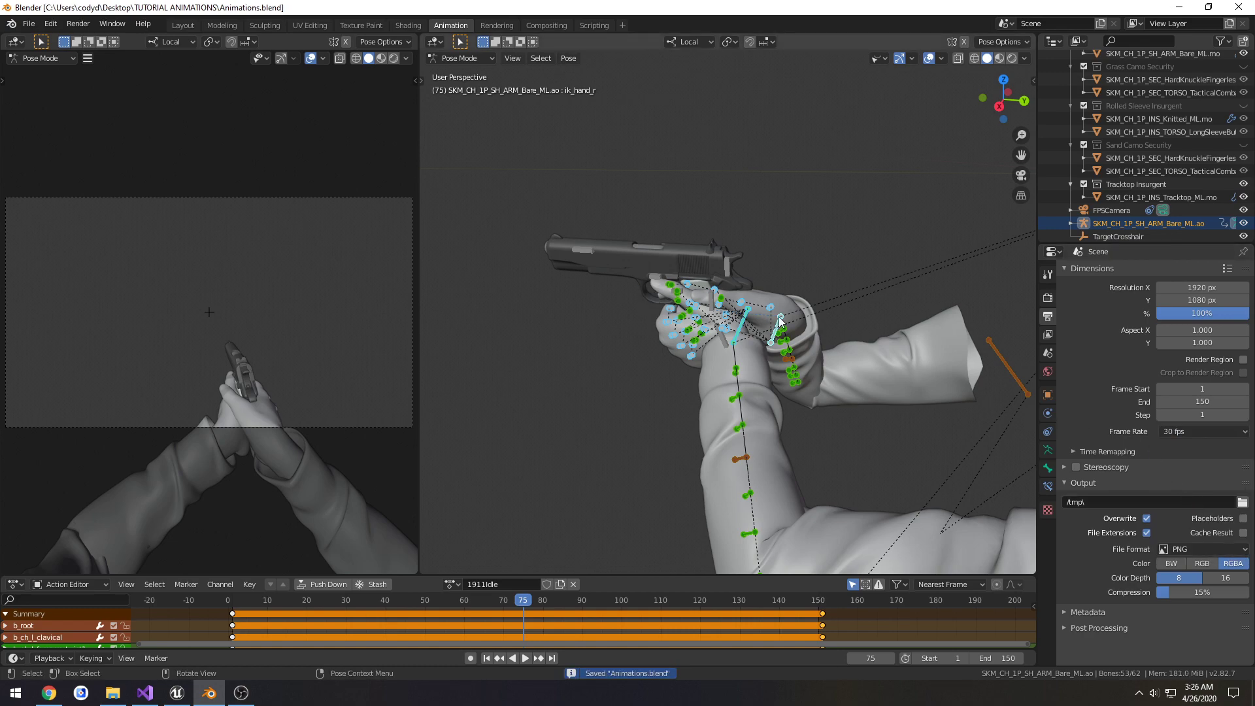
Step: Select the ik_hand_r bone and hide the finger-bone layer again
middle_click_drag(782, 322, 785, 325)
left_click(785, 325)
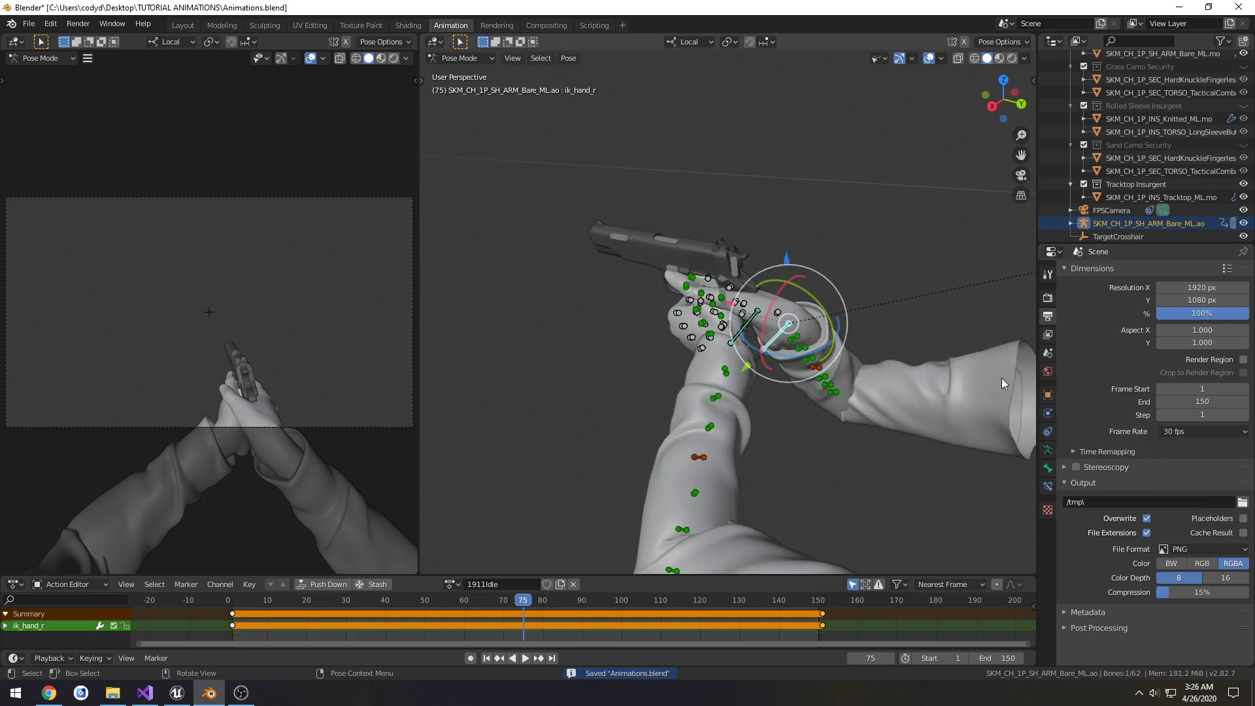
left_click(1048, 449)
left_click(1067, 341)
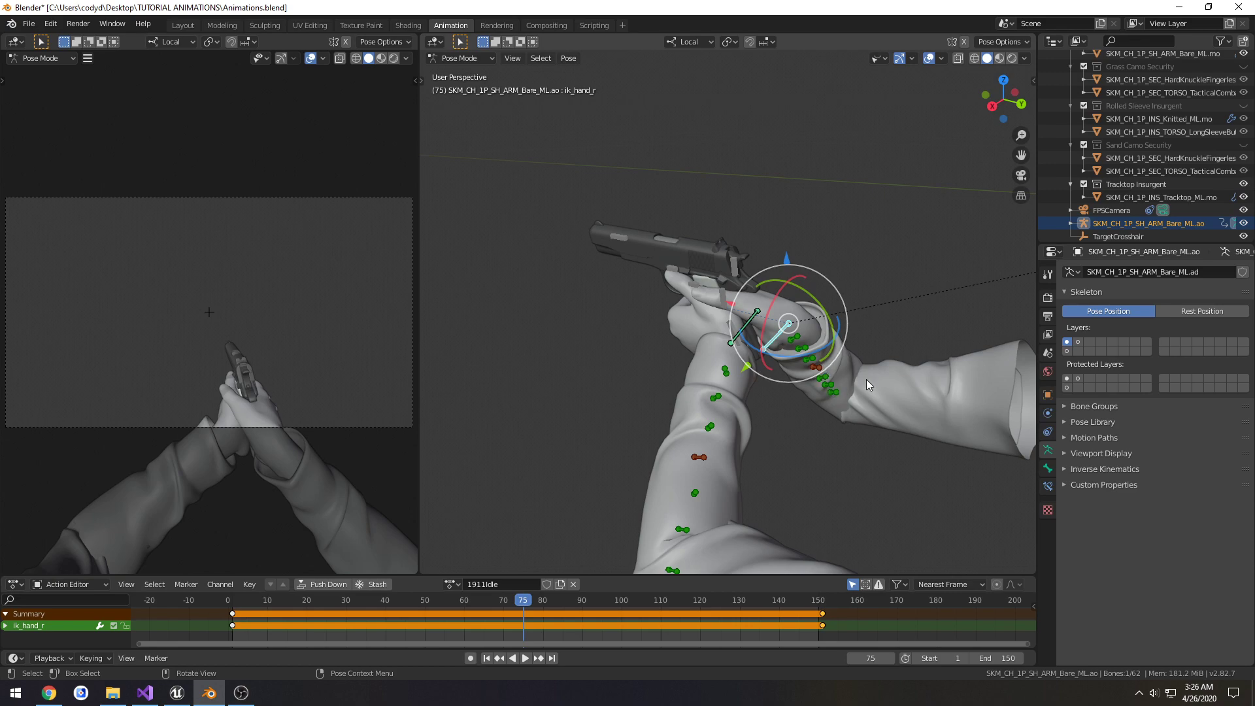
Step: From the back view at frame 75, shift ik_hand_r slightly up and outward and rotate it slightly
key("ctrl+KP_1")
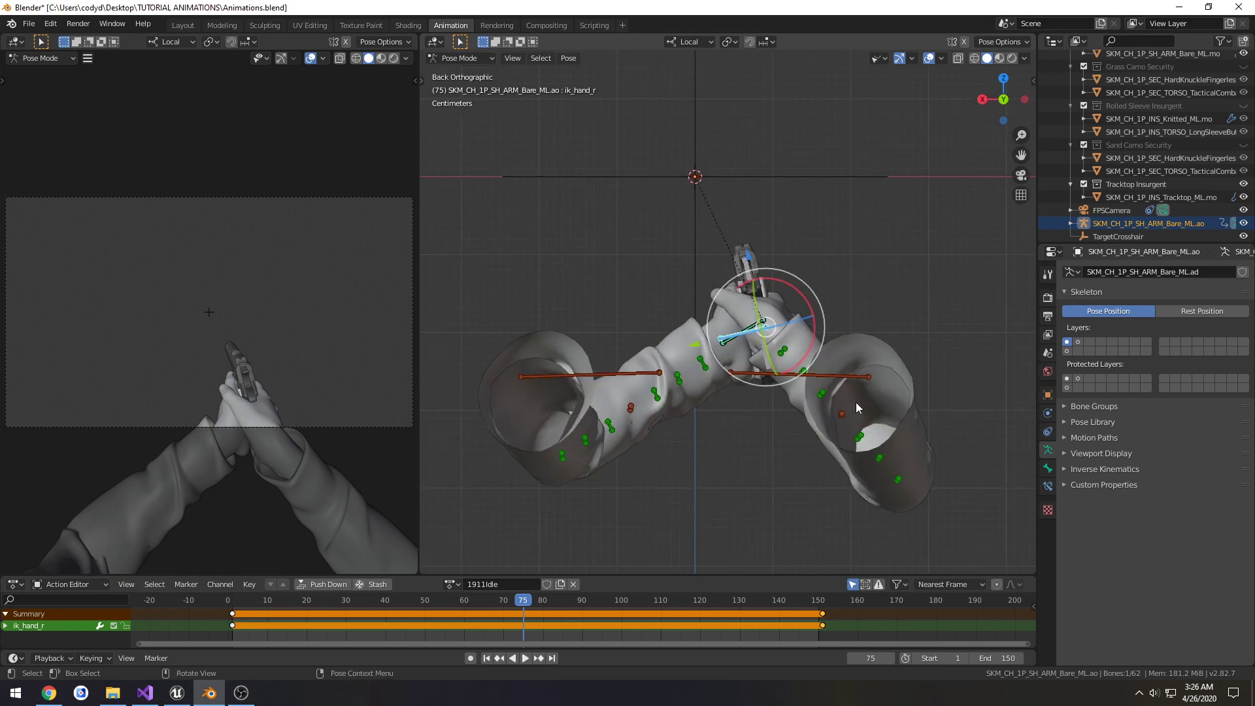
key("g")
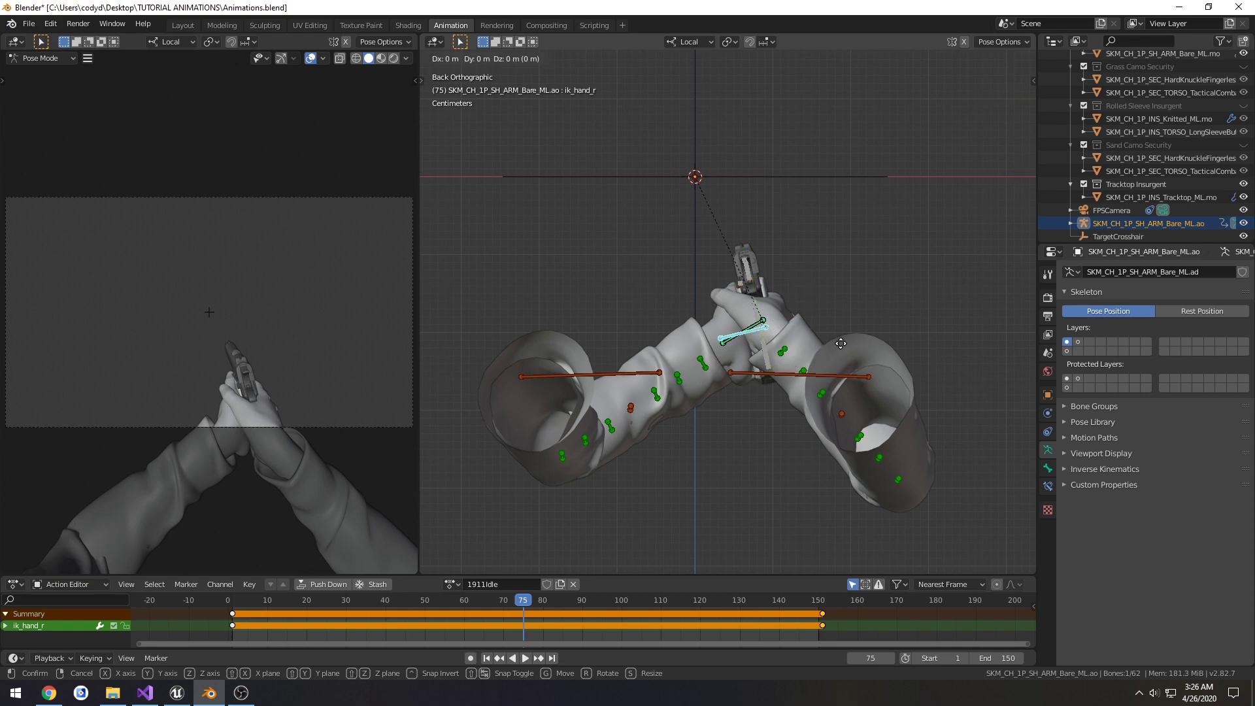
key("Escape")
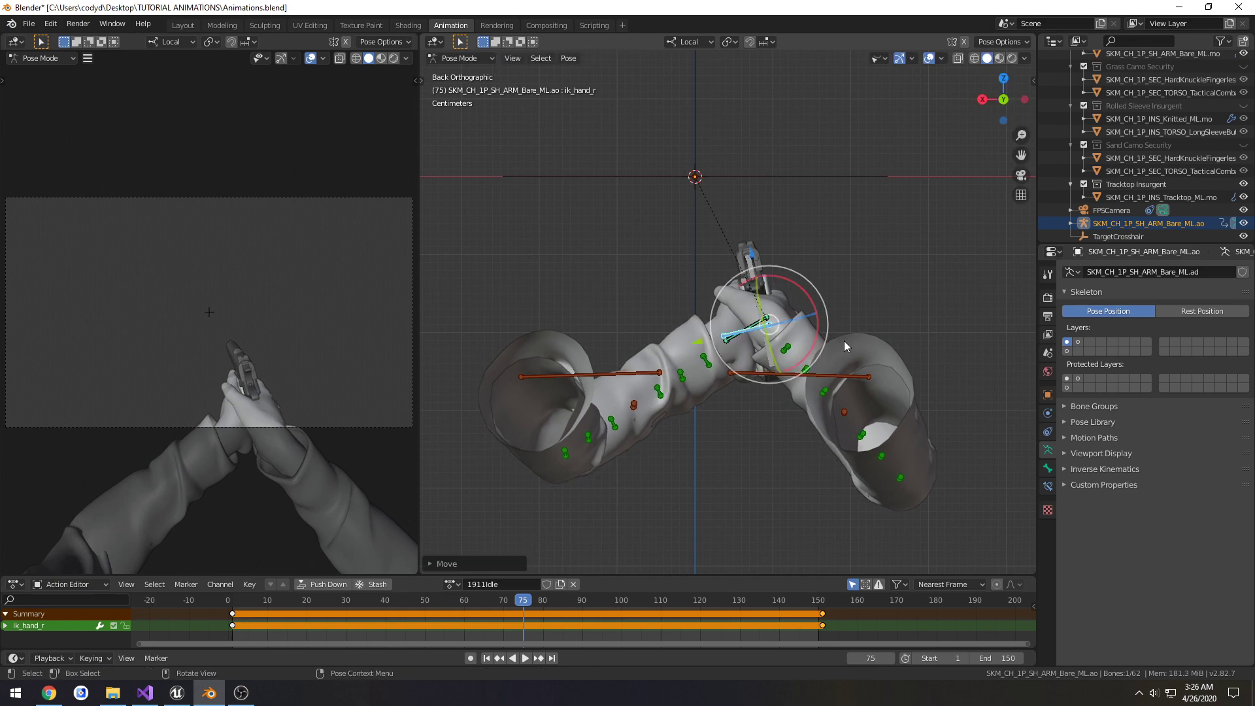
key("g")
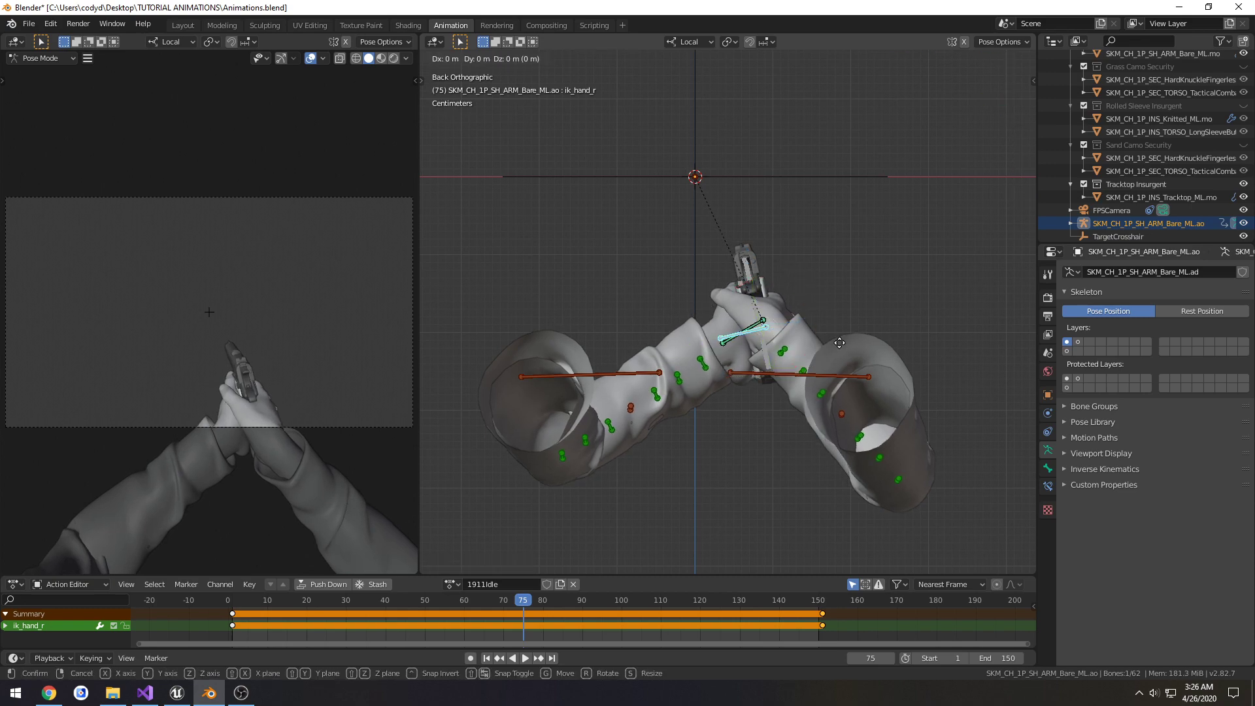
left_click(841, 341)
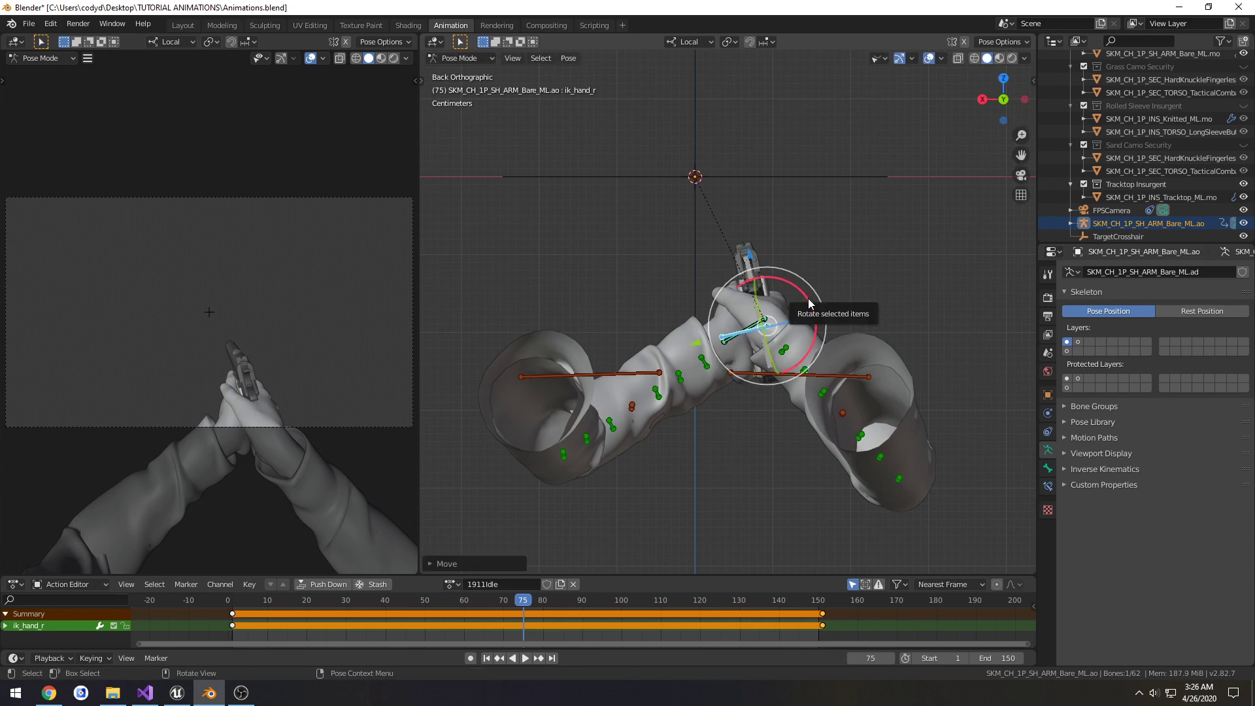
left_click_drag(808, 303, 811, 301)
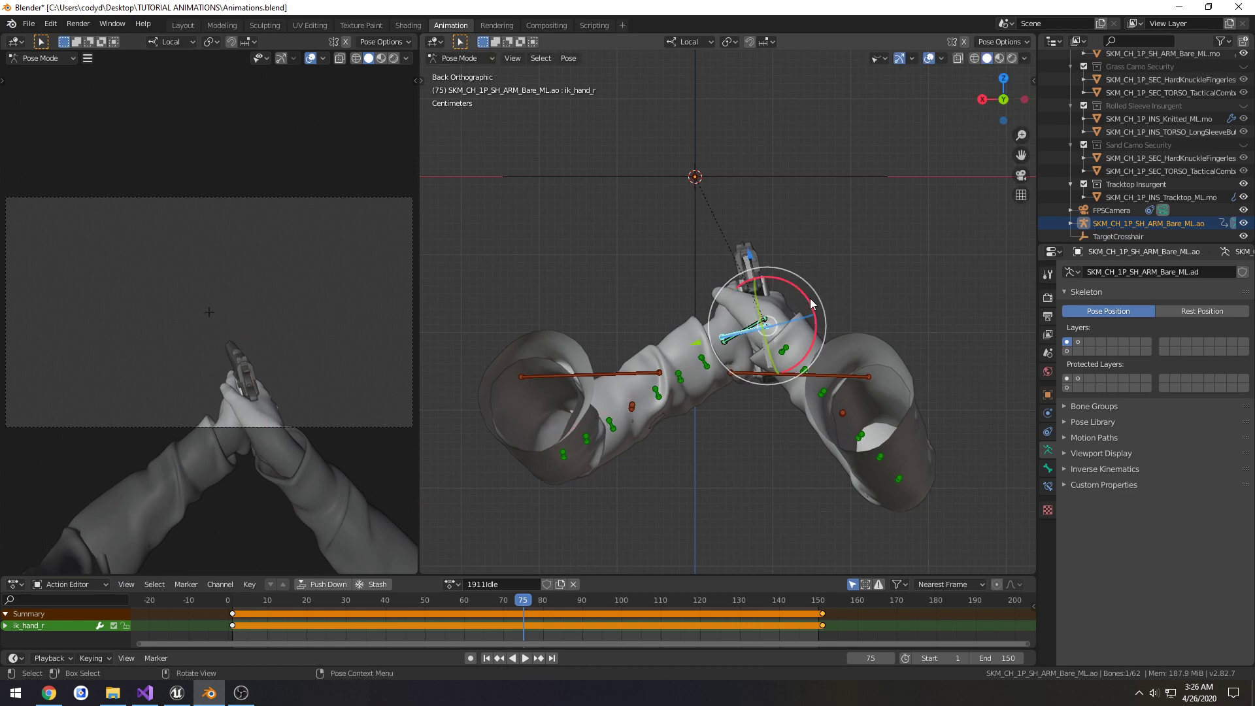
Step: Insert a LocRot keyframe at frame 75 for all visible bones
key("a")
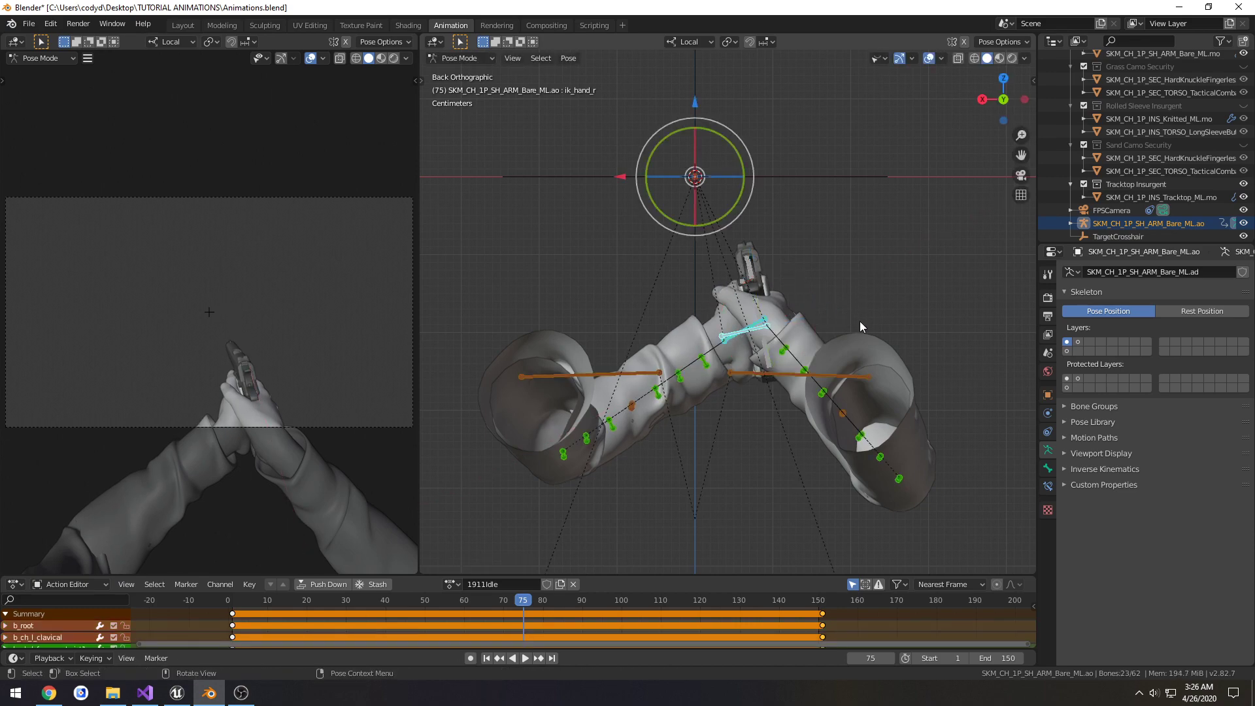
key("i")
left_click(860, 321)
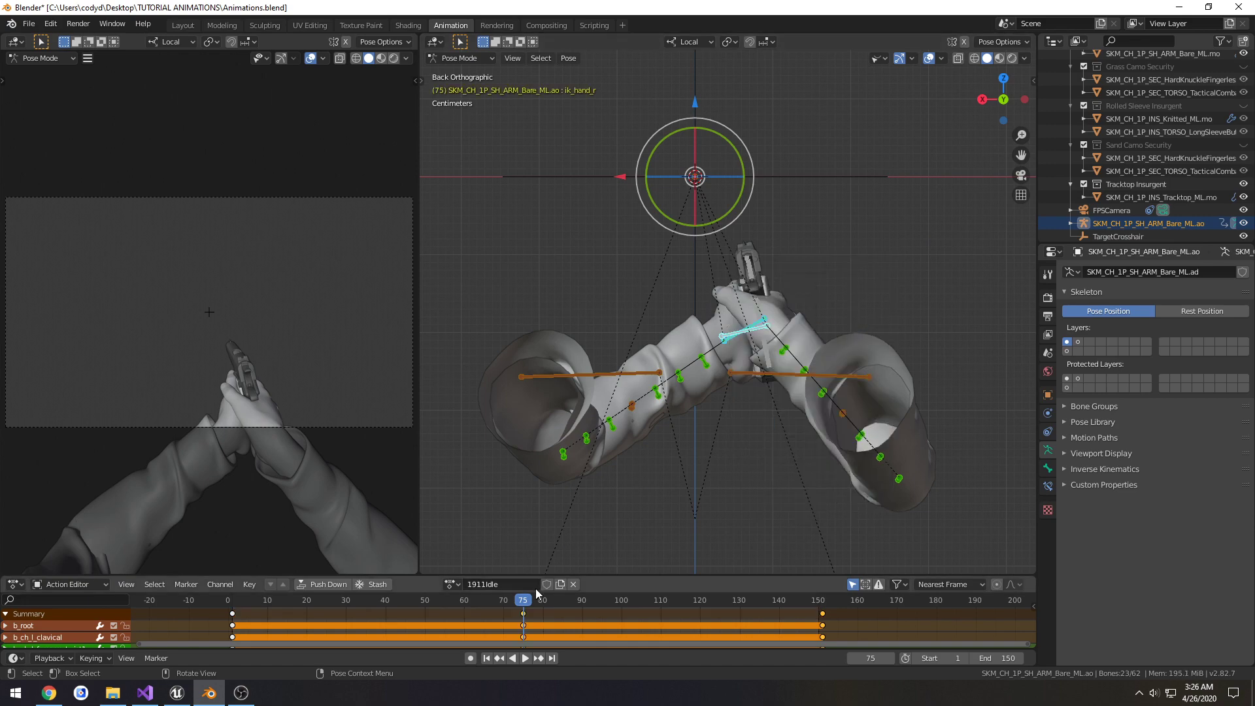
Step: Play the idle motion from the start and move the frame 75 keyframes to frame 30
left_click_drag(525, 599, 228, 580)
key("space")
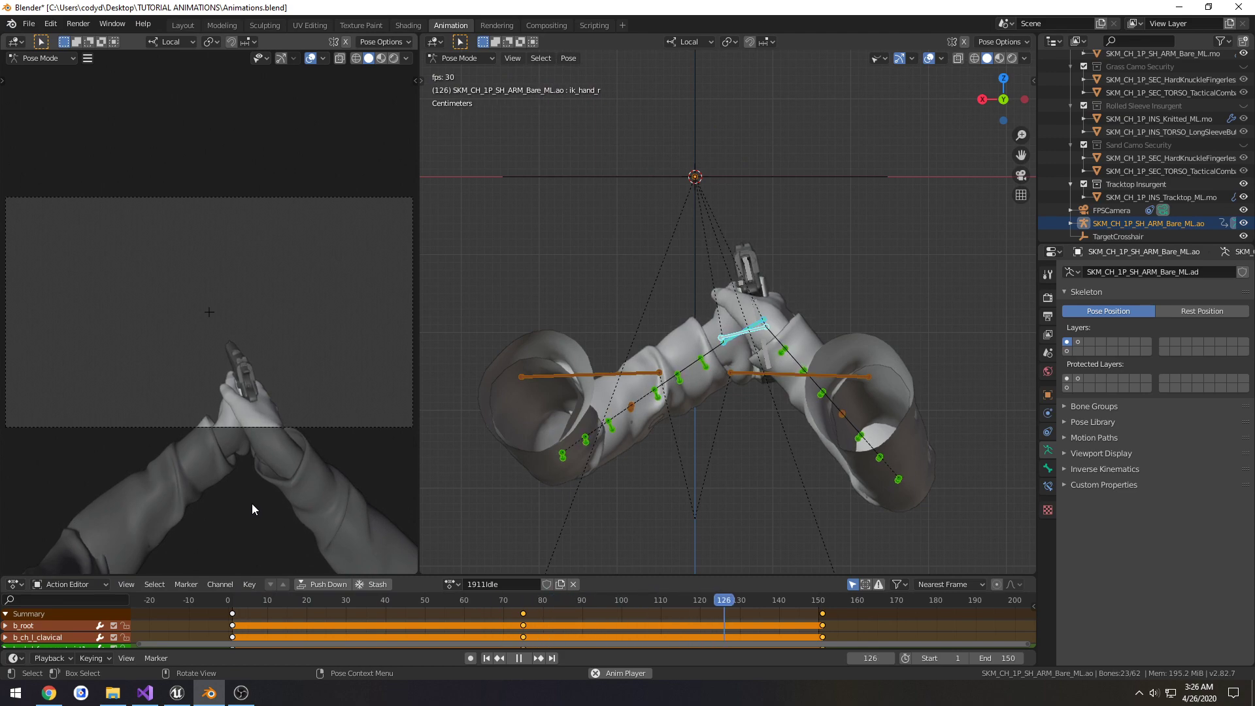
key("space")
left_click_drag(524, 613, 346, 612)
left_click(525, 616)
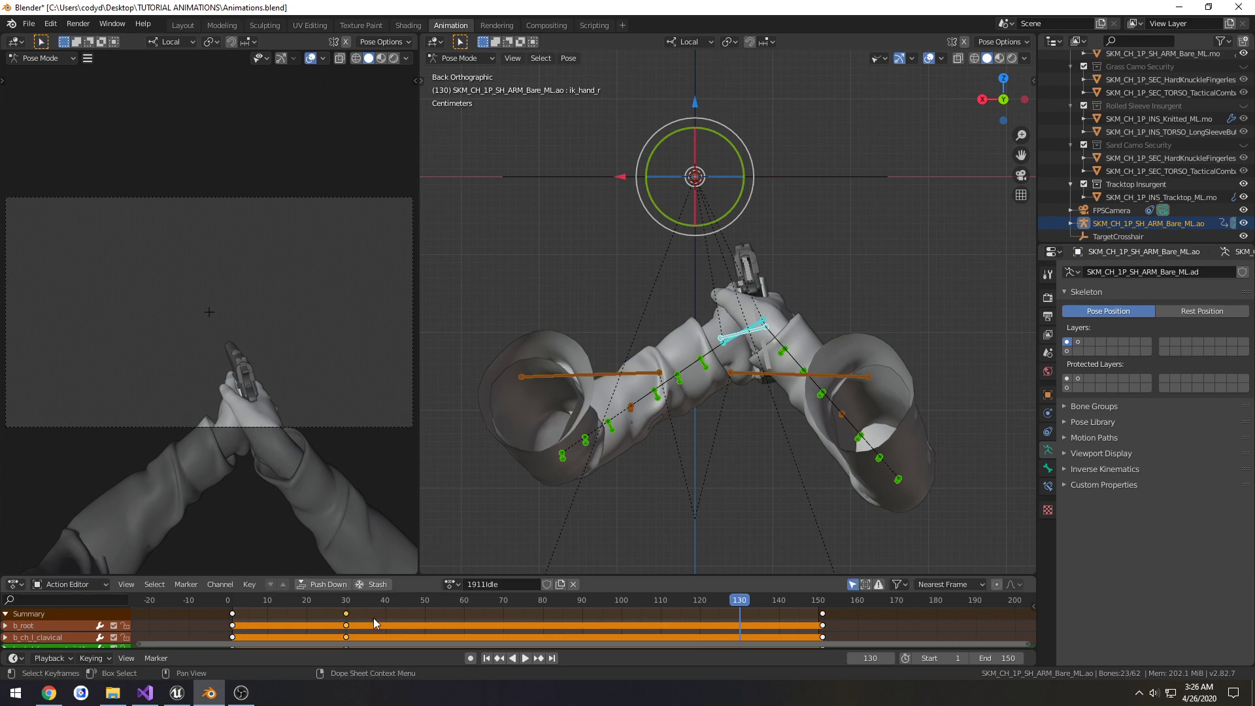
Step: Copy the final keyframes at frame 151 to frame 60 and return to the start of the timeline
left_click(822, 614)
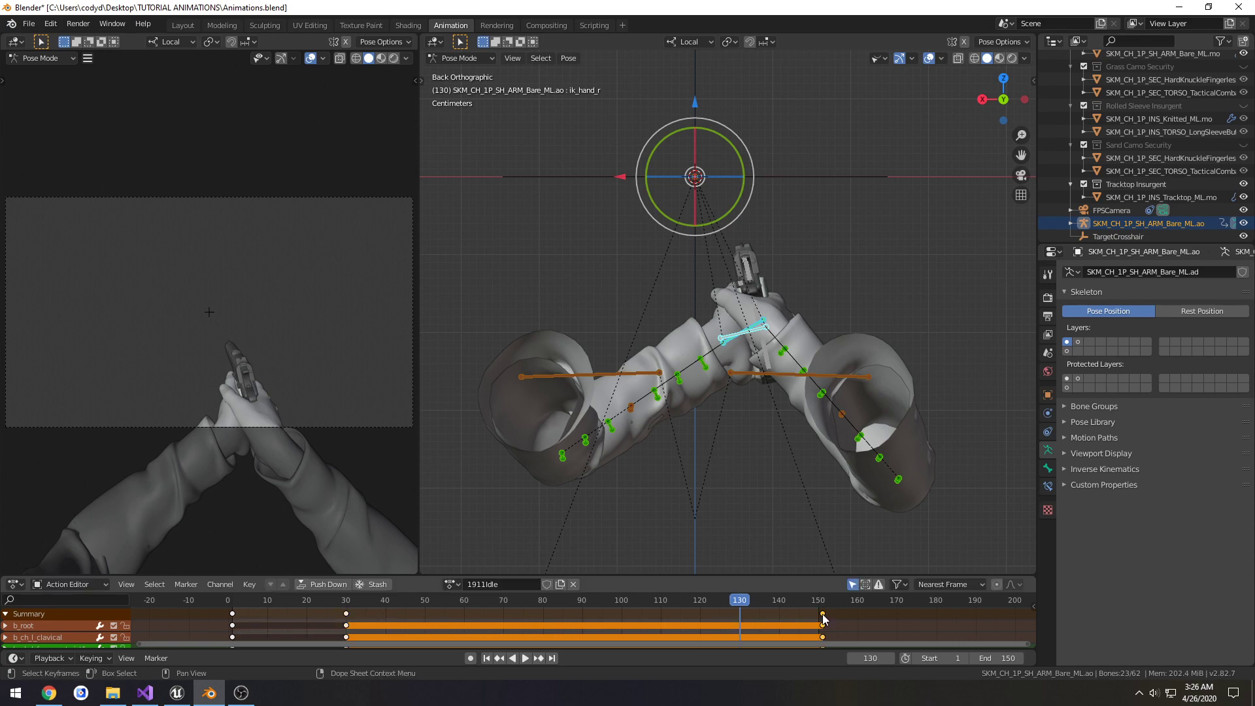
left_click(464, 599)
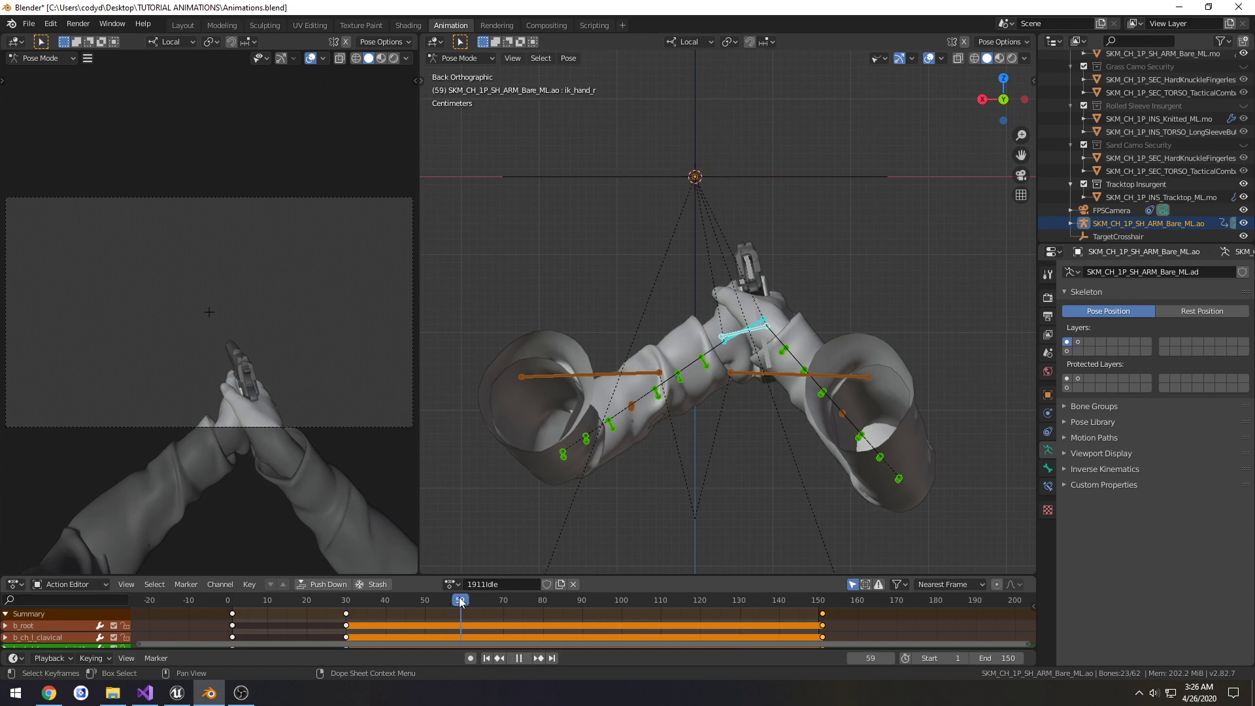
key("i")
key("shift+Left")
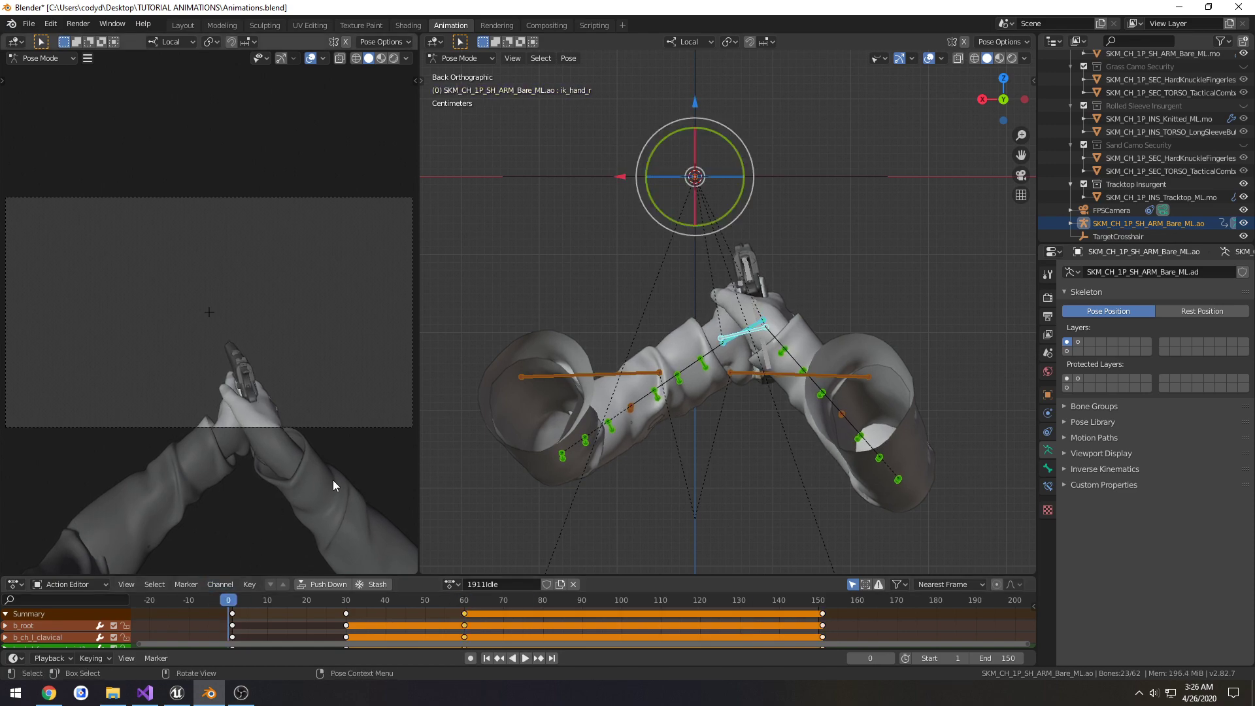
Step: At frame 60, rotate ik_hand_r about 0.6° around its local Z axis and insert a LocRot keyframe for all visible bones
key("space")
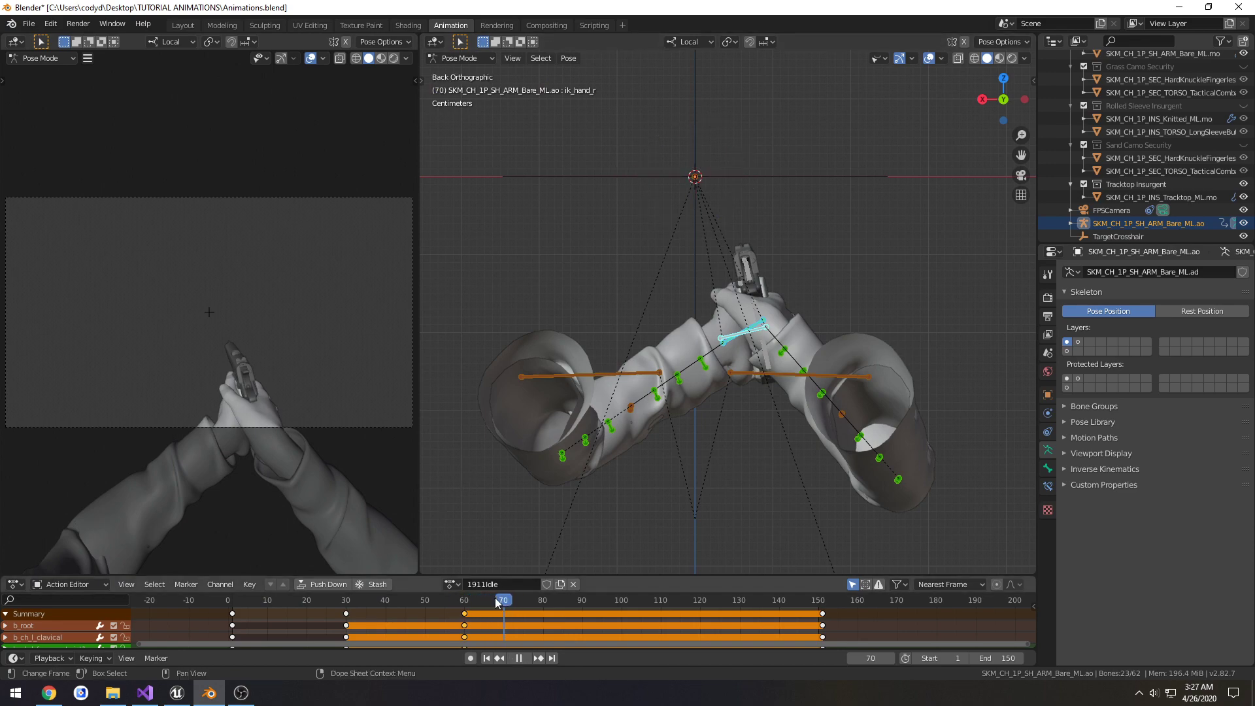
key("Down")
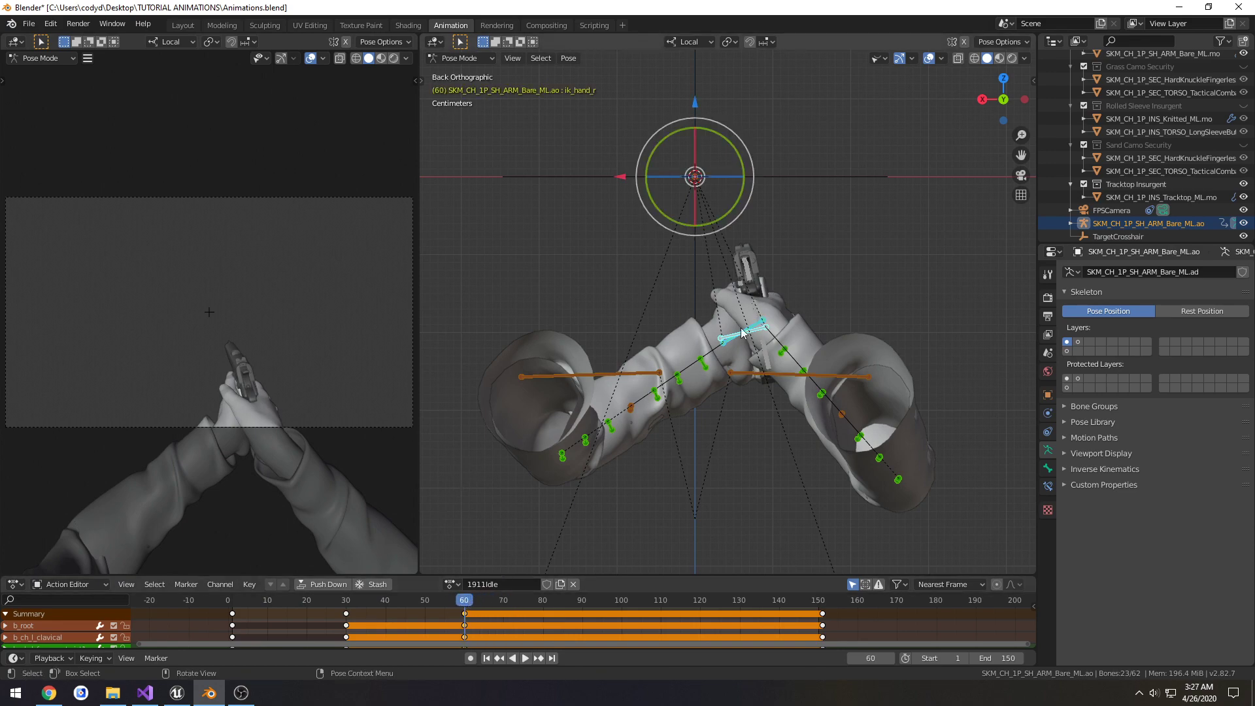
left_click(756, 337)
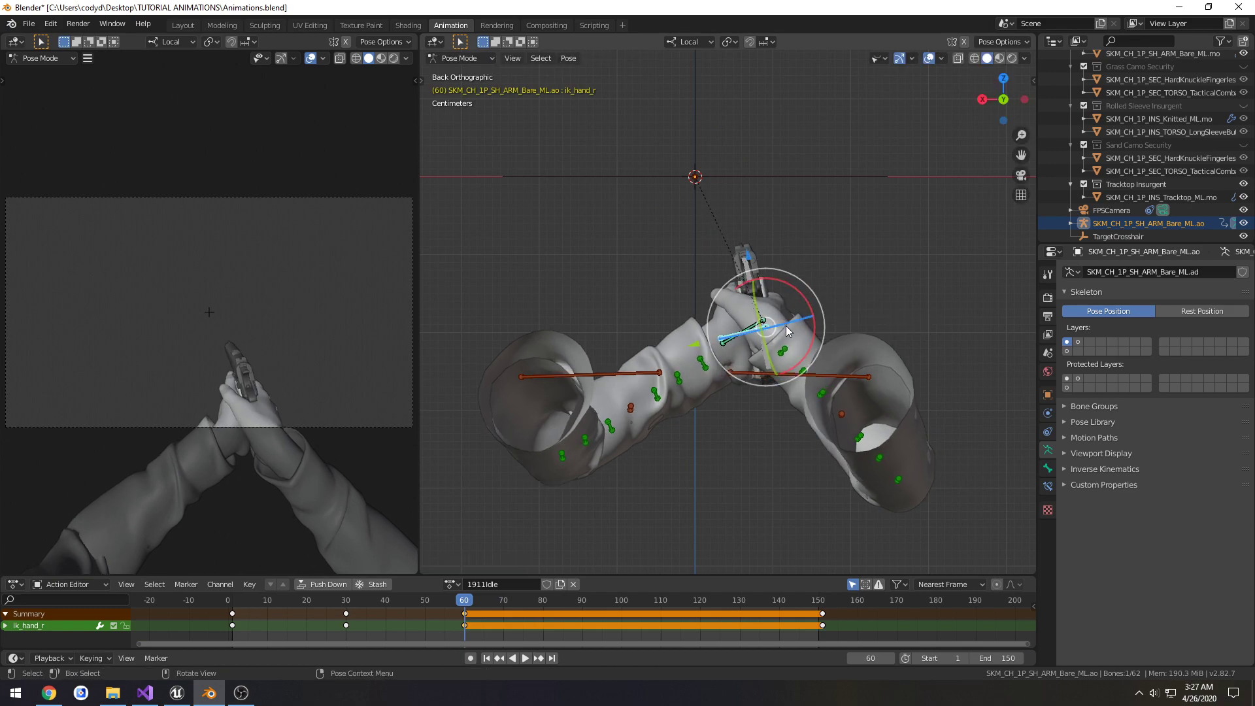
left_click_drag(785, 326, 788, 323)
key("r")
key("z")
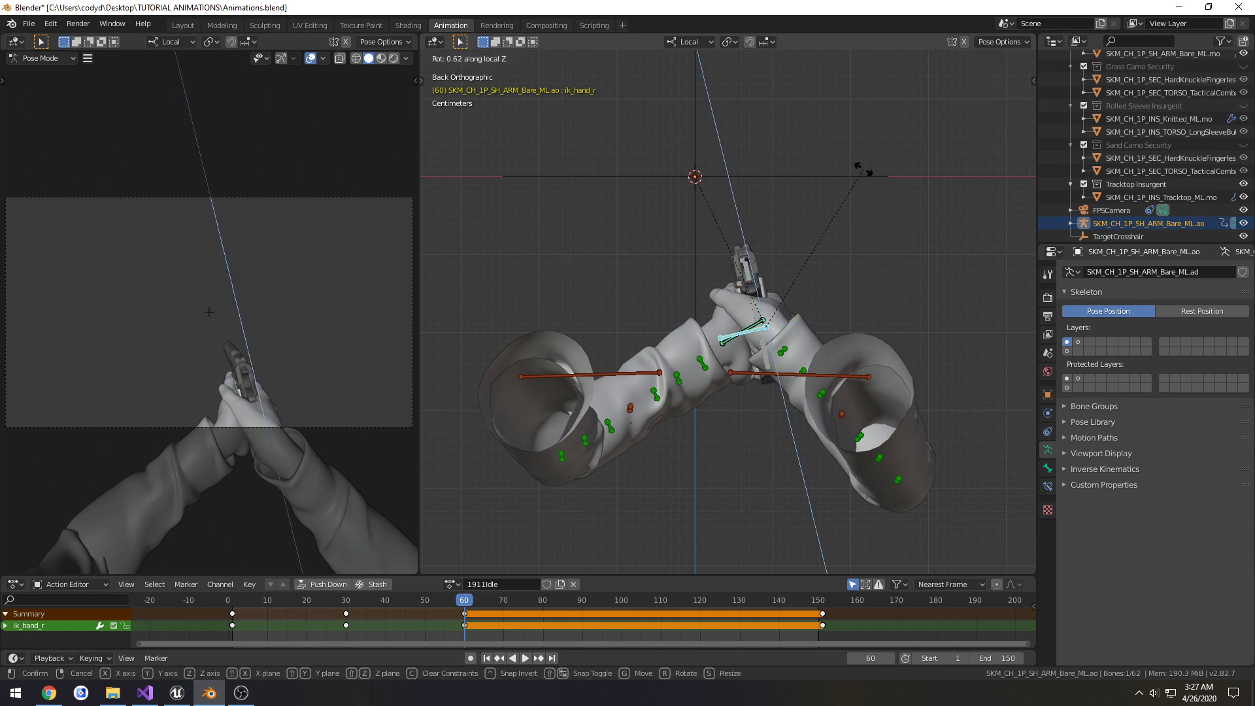
left_click(862, 169)
key("a")
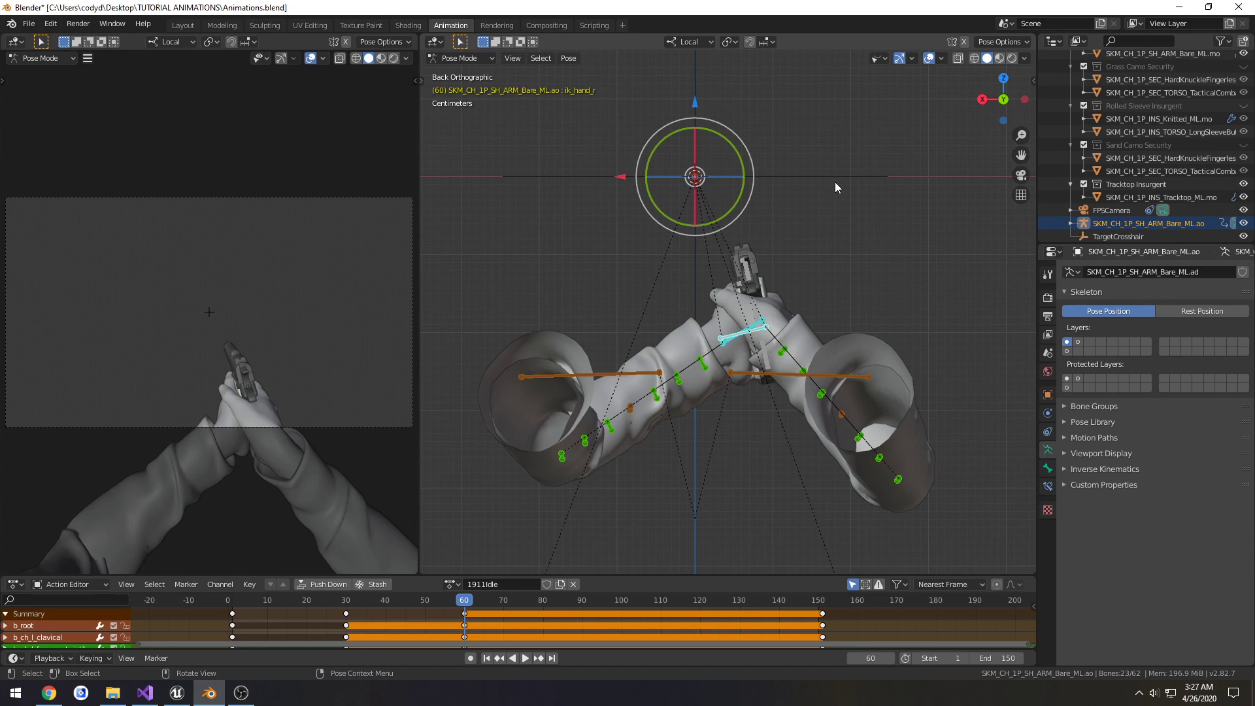
key("i")
left_click(833, 182)
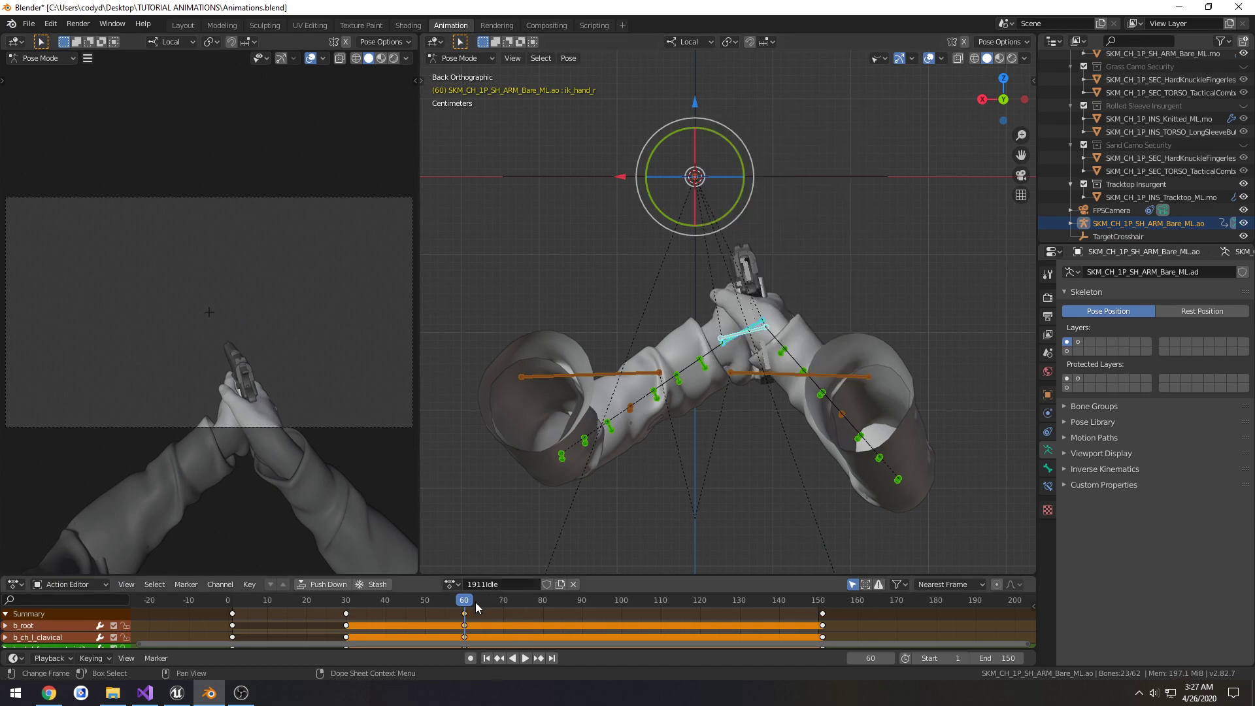
Step: Play the idle motion through the frame 60 pose, then return to frame 60
left_click(302, 604)
key("space")
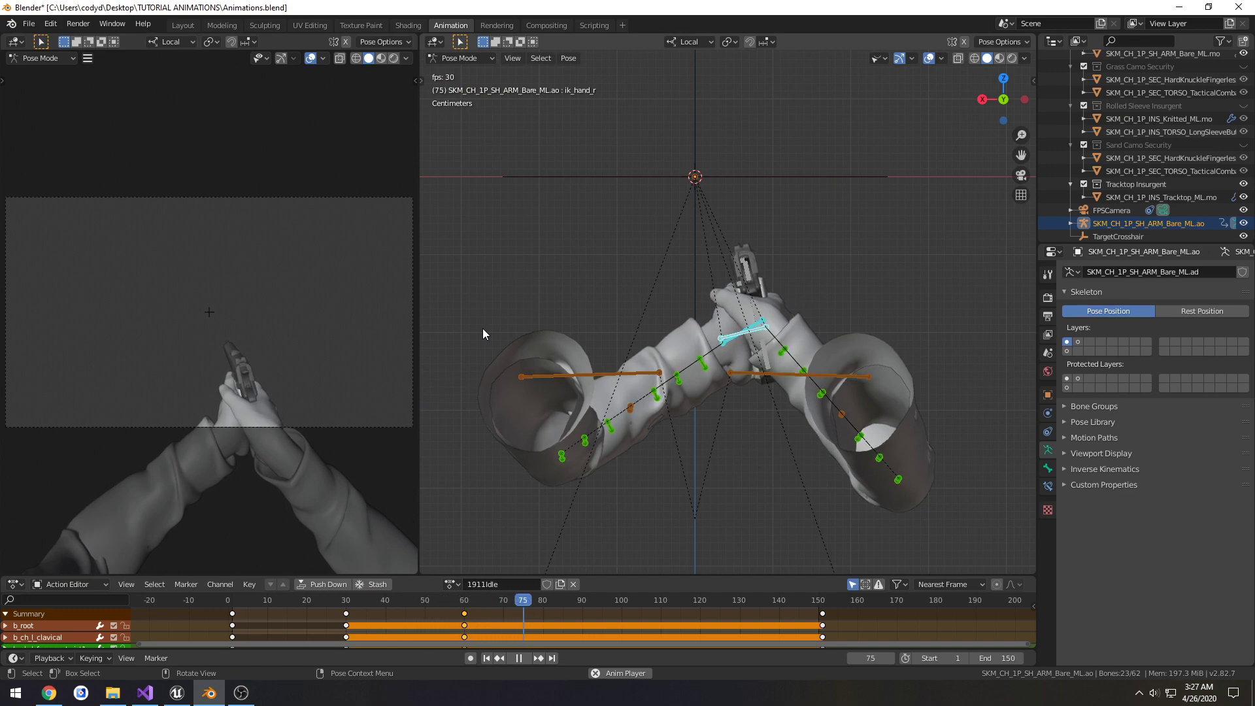
key("space")
key("space")
left_click(465, 604)
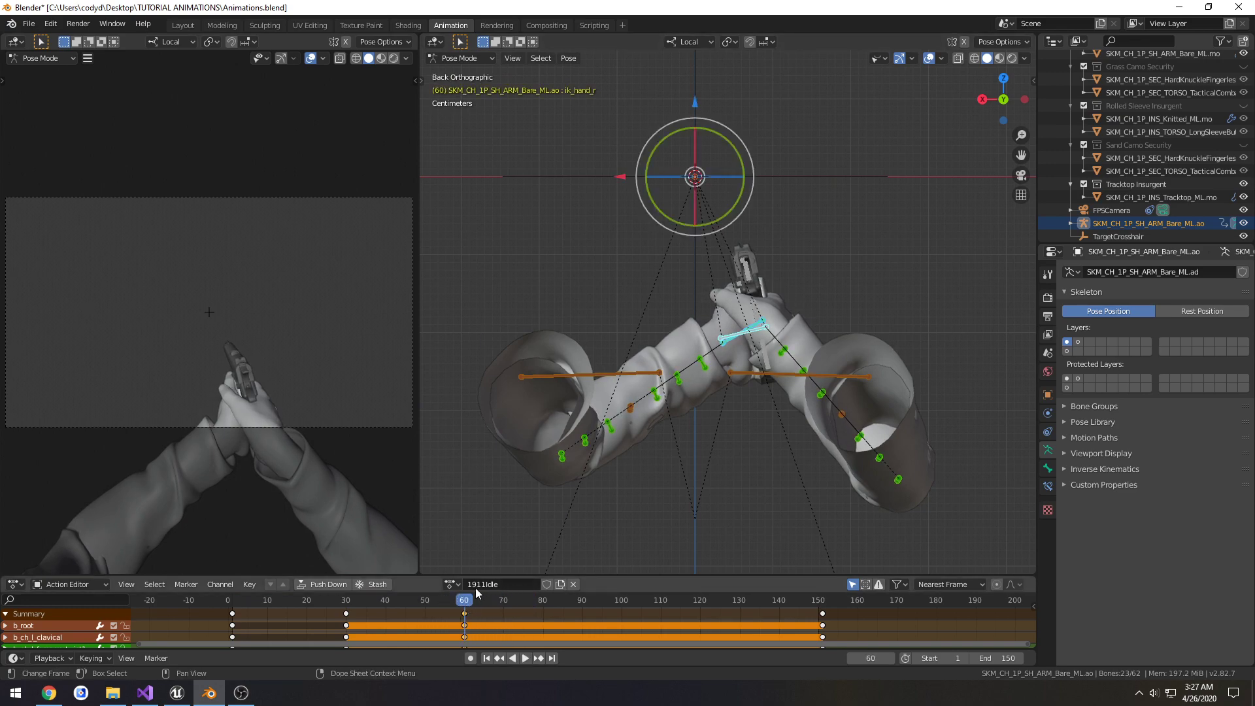
Step: Undo the last keyframe insertion at frame 60 and the ik_hand_r rotation
key("ctrl+z")
key("ctrl+z")
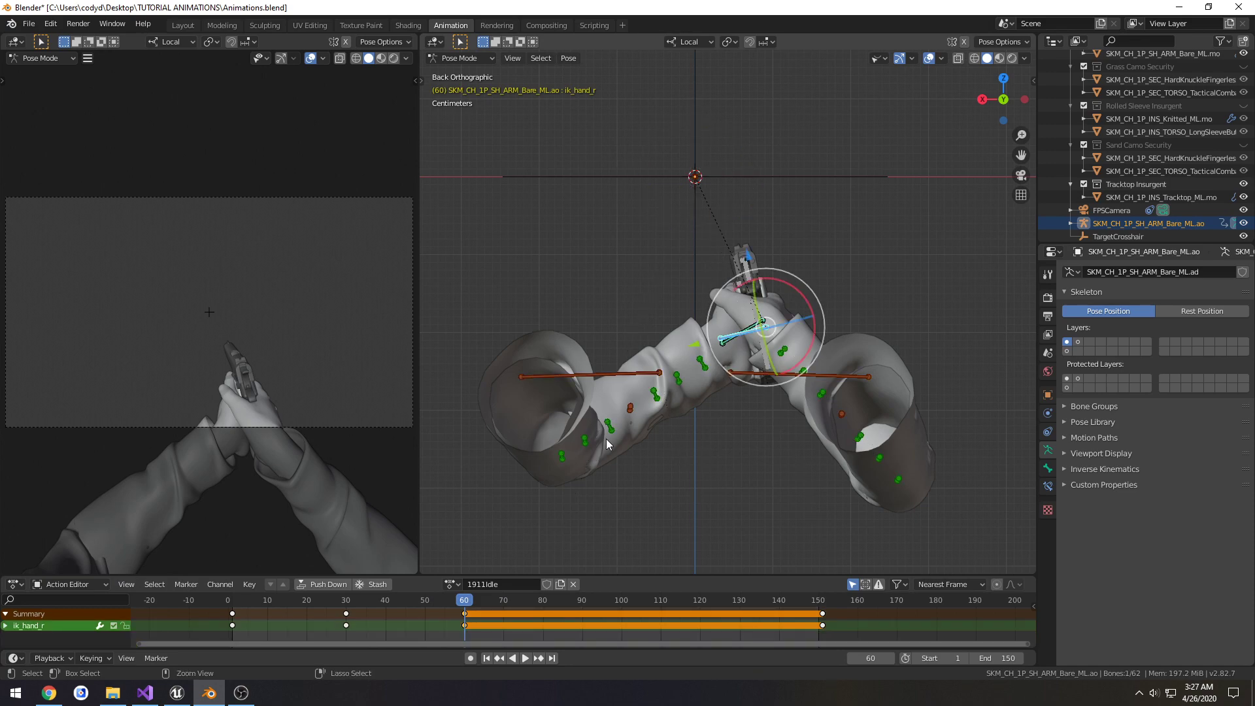
key("ctrl+z")
key("ctrl+shift+z")
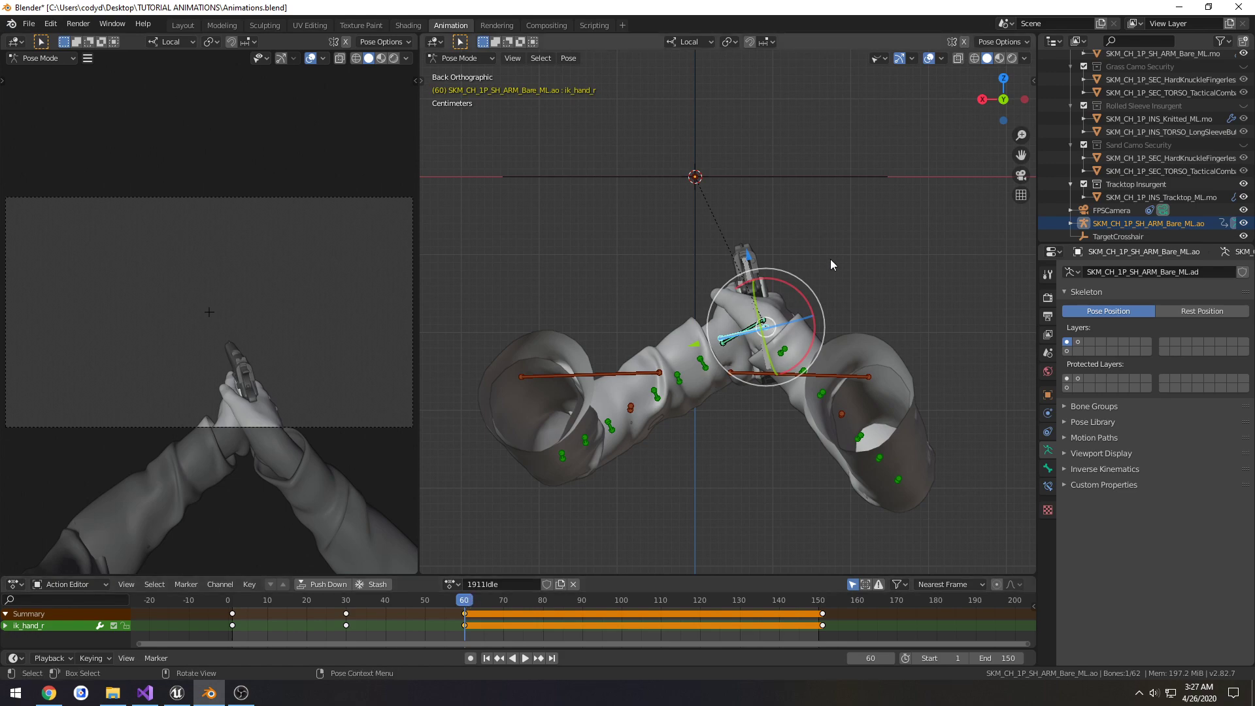
Step: Shift ik_hand_r slightly inward at frame 60 and insert a LocRot keyframe for all visible bones
key("g")
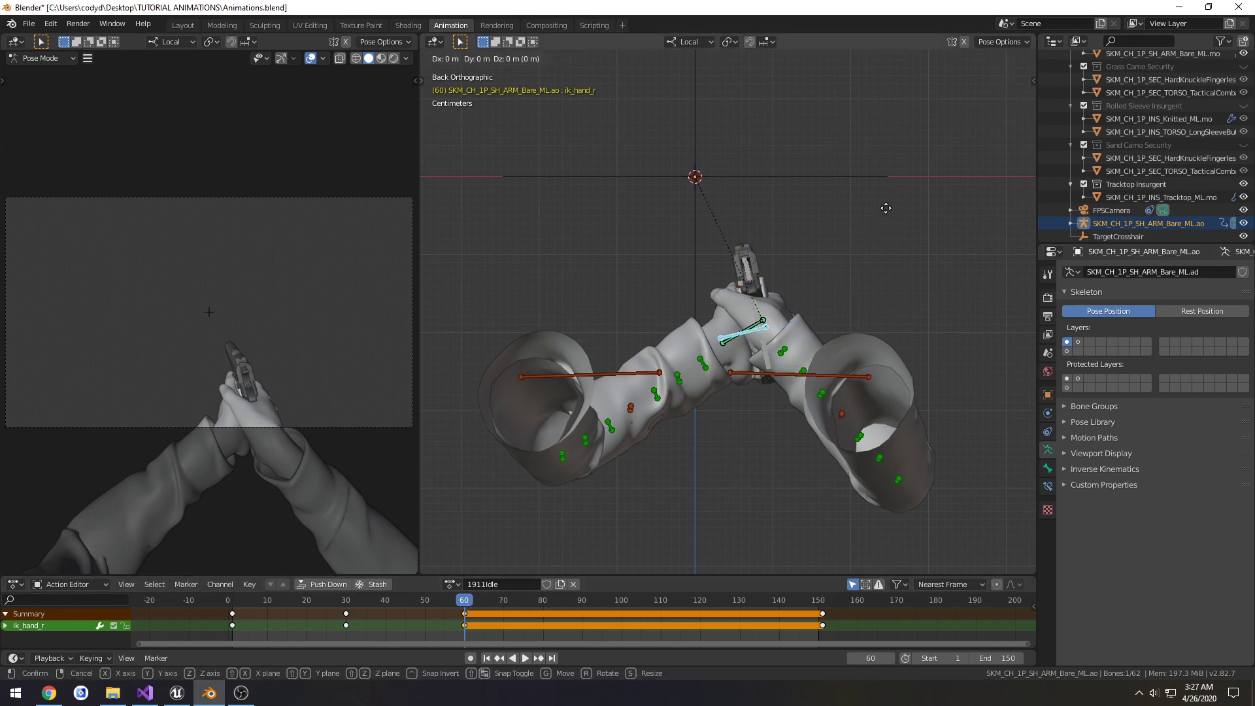
left_click(884, 210)
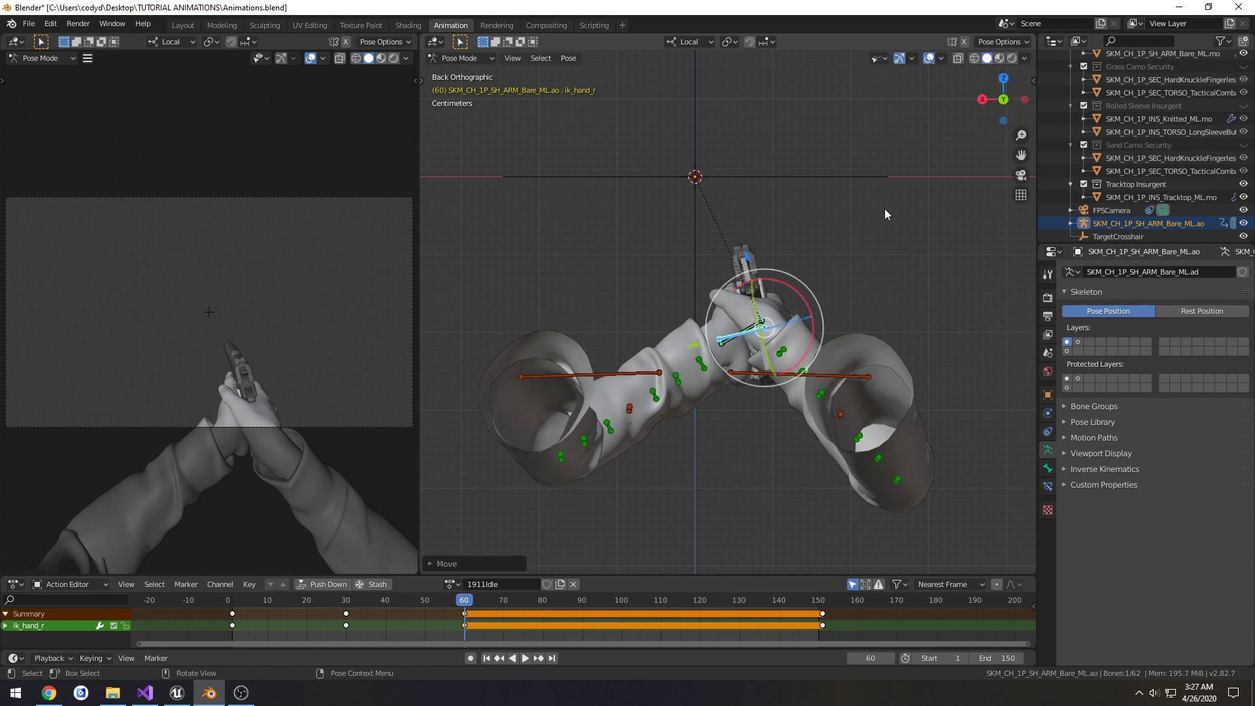
key("a")
key("i")
left_click(882, 213)
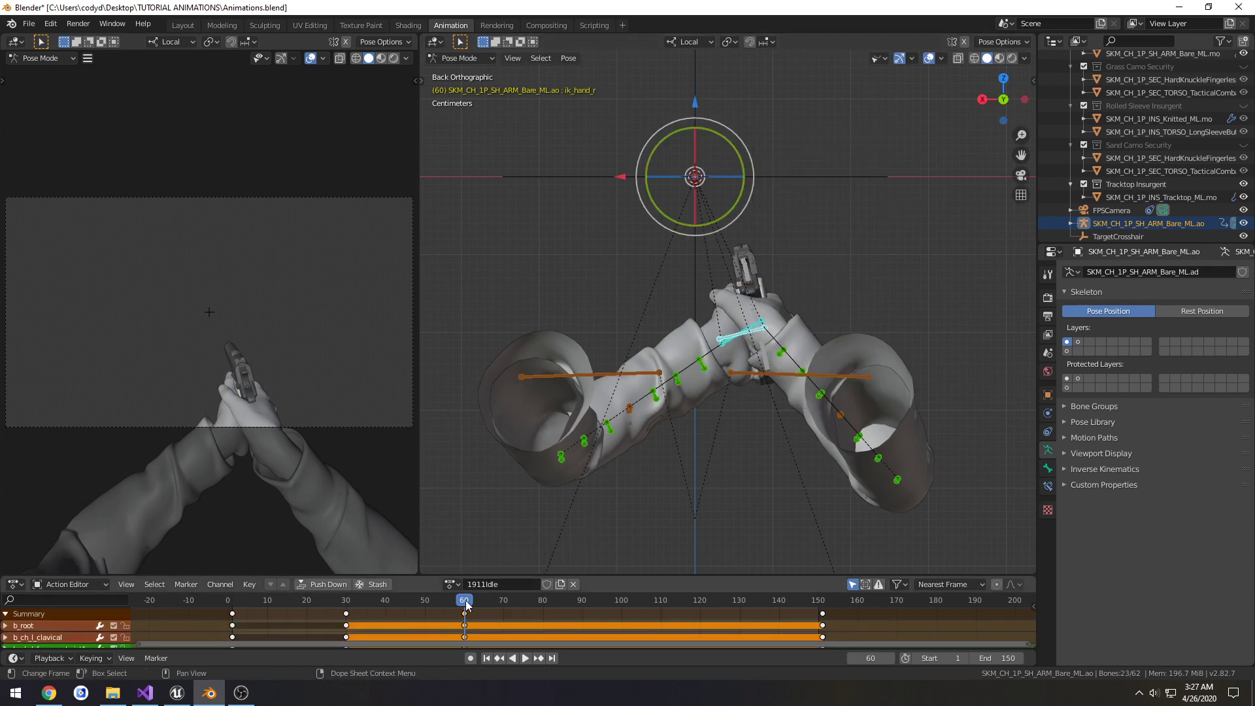
Step: Play the motion onward, set the current frame to 90 and select the ik_hand_r bone
key("space")
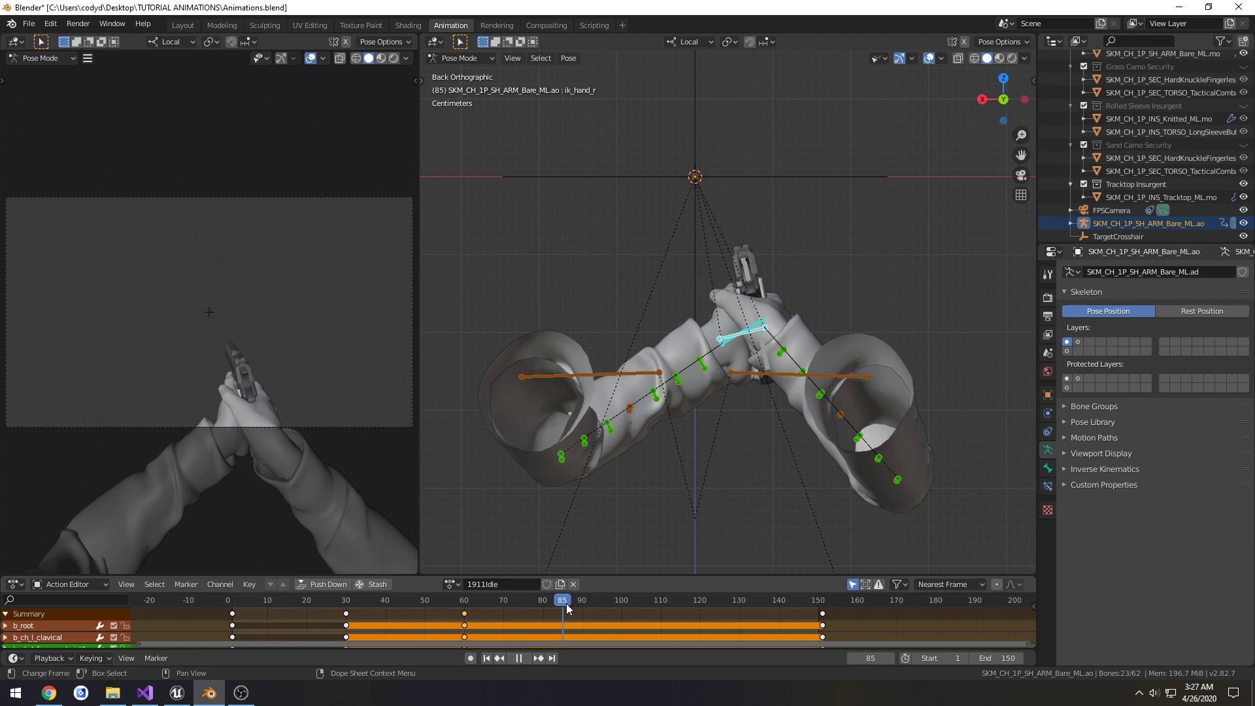
key("space")
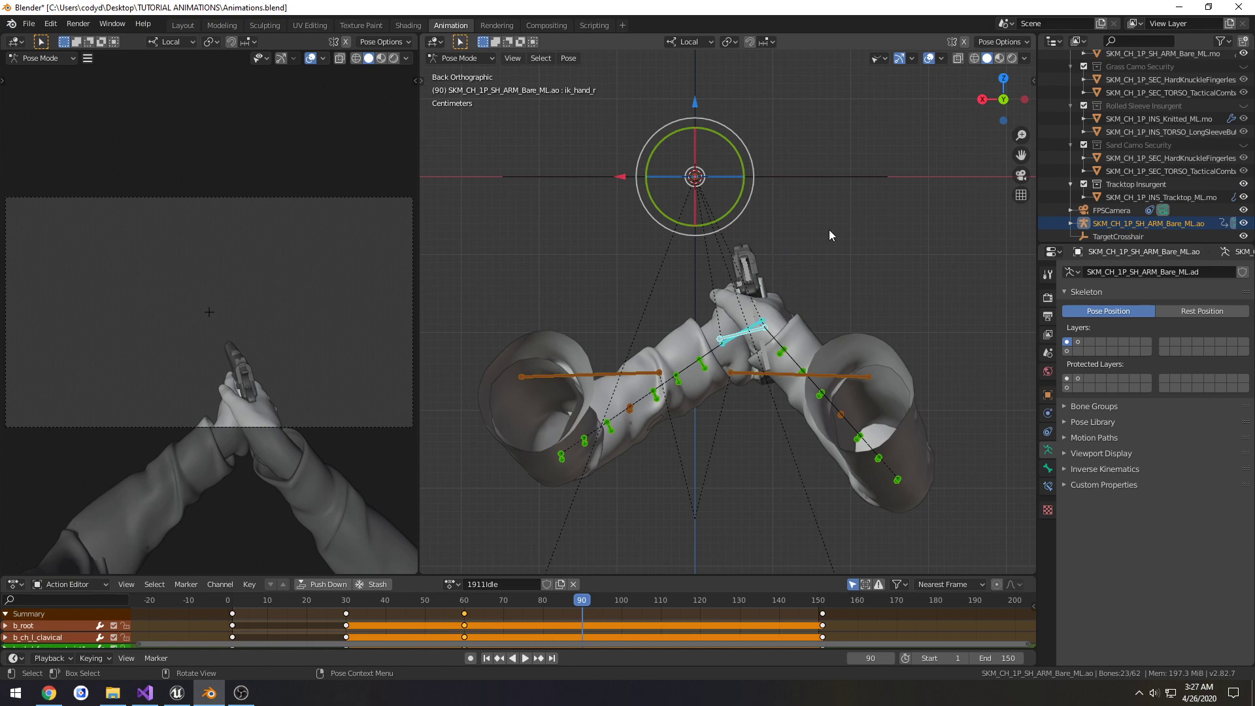
left_click(758, 331)
key("g")
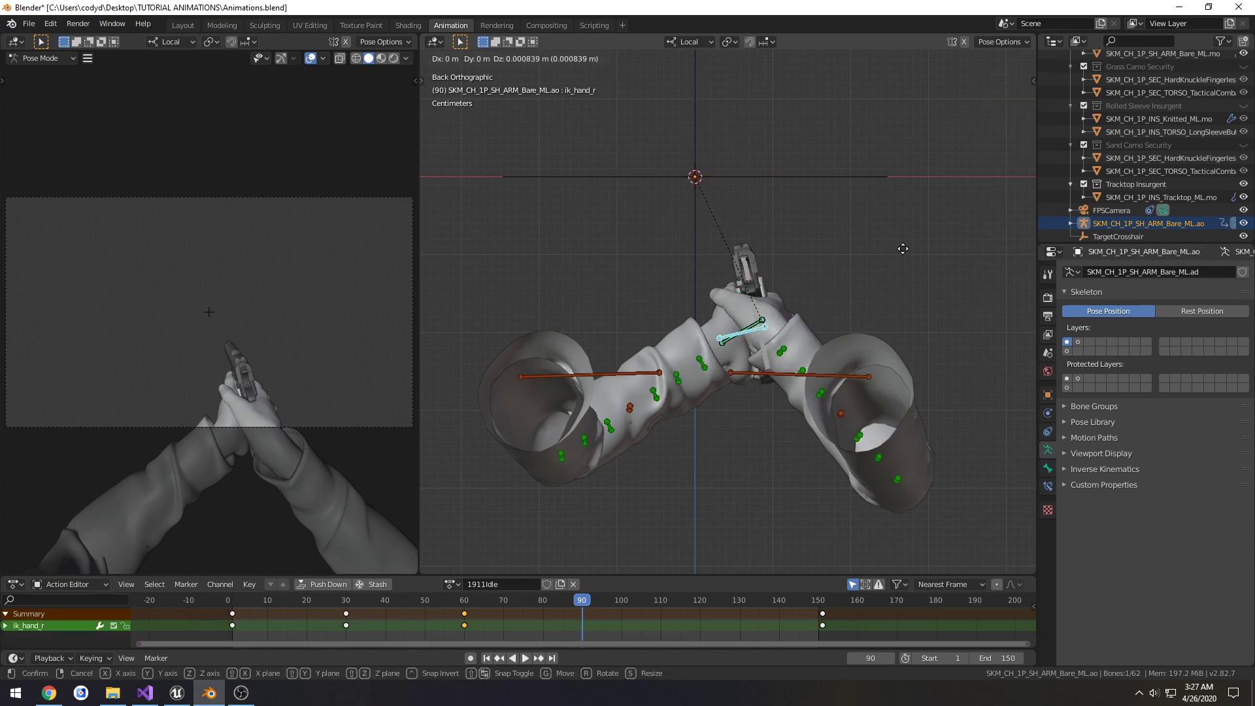
right_click(903, 246)
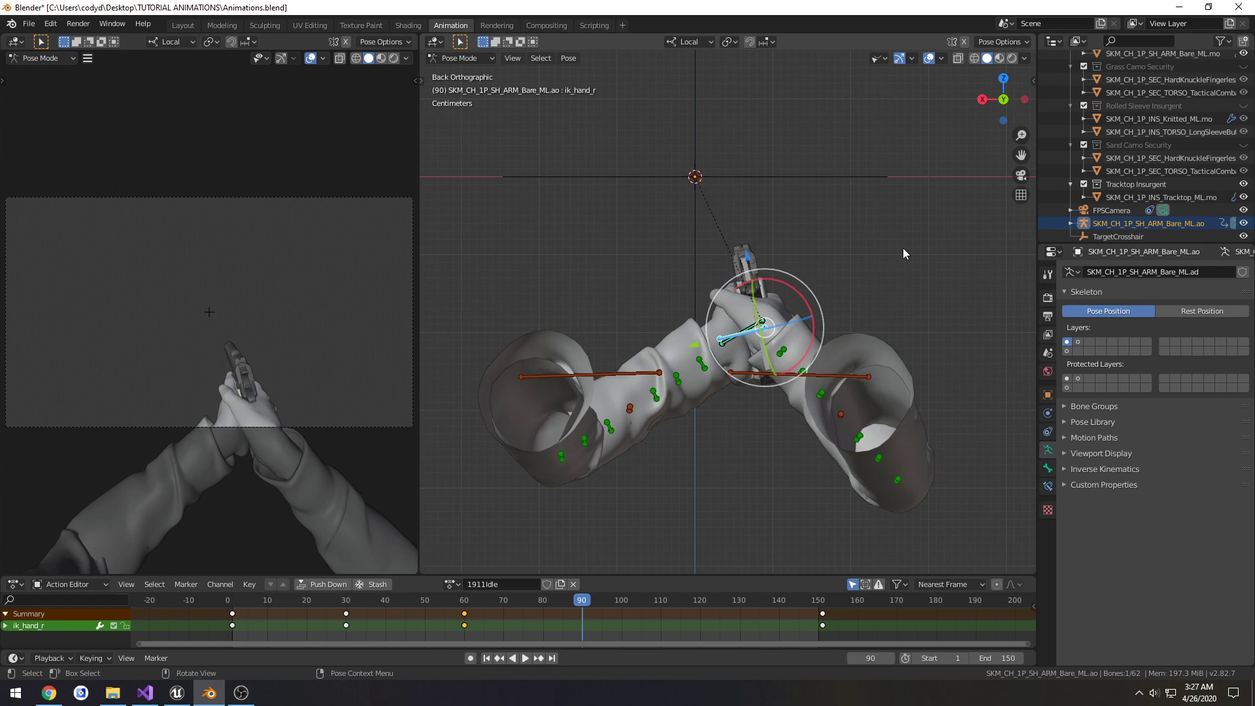
key("g")
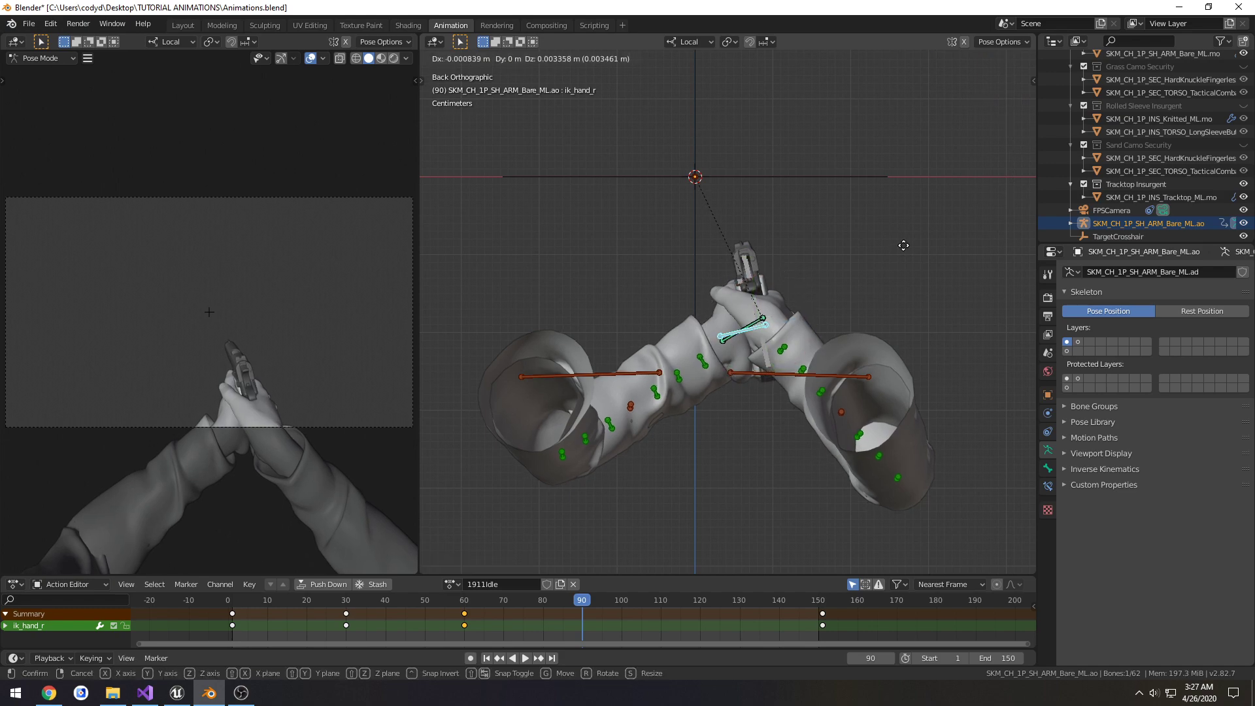
right_click(918, 229)
Step: Move ik_hand_r about 0.0025 m up and 0.0025 m outward at frame 90, and rotate it about 0.37° around its local Z axis
key("g")
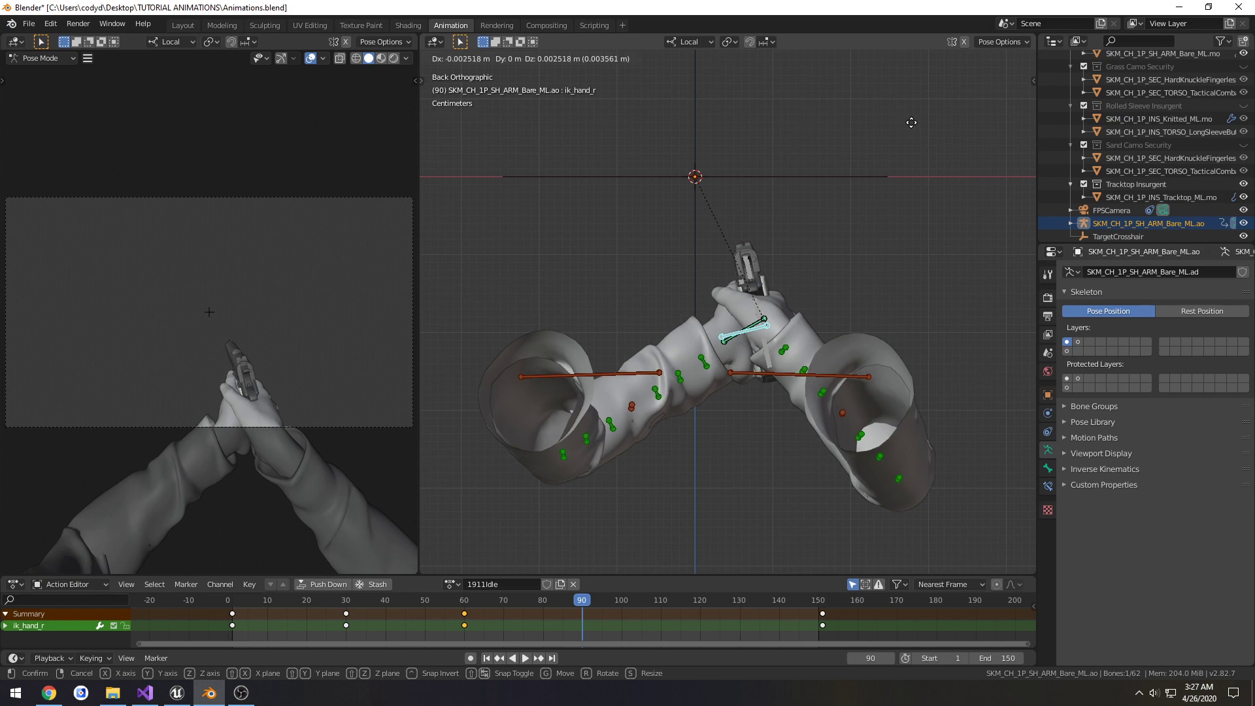
left_click(911, 123)
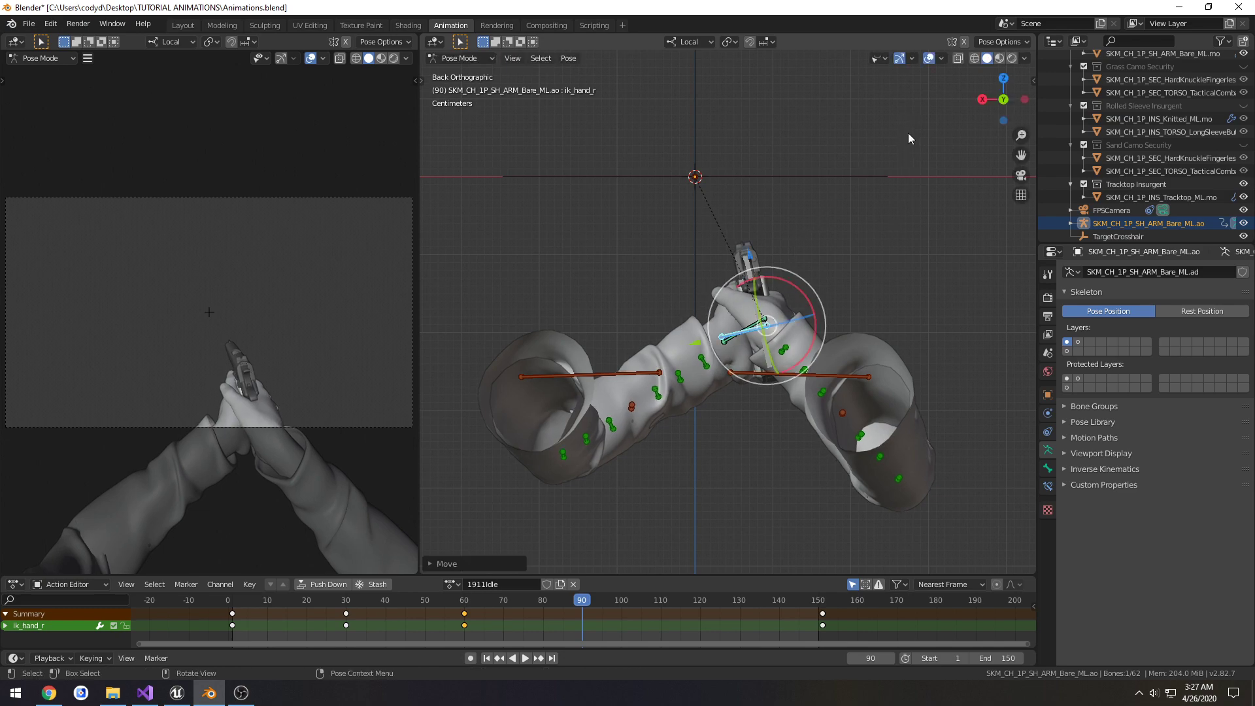
key("r")
key("z")
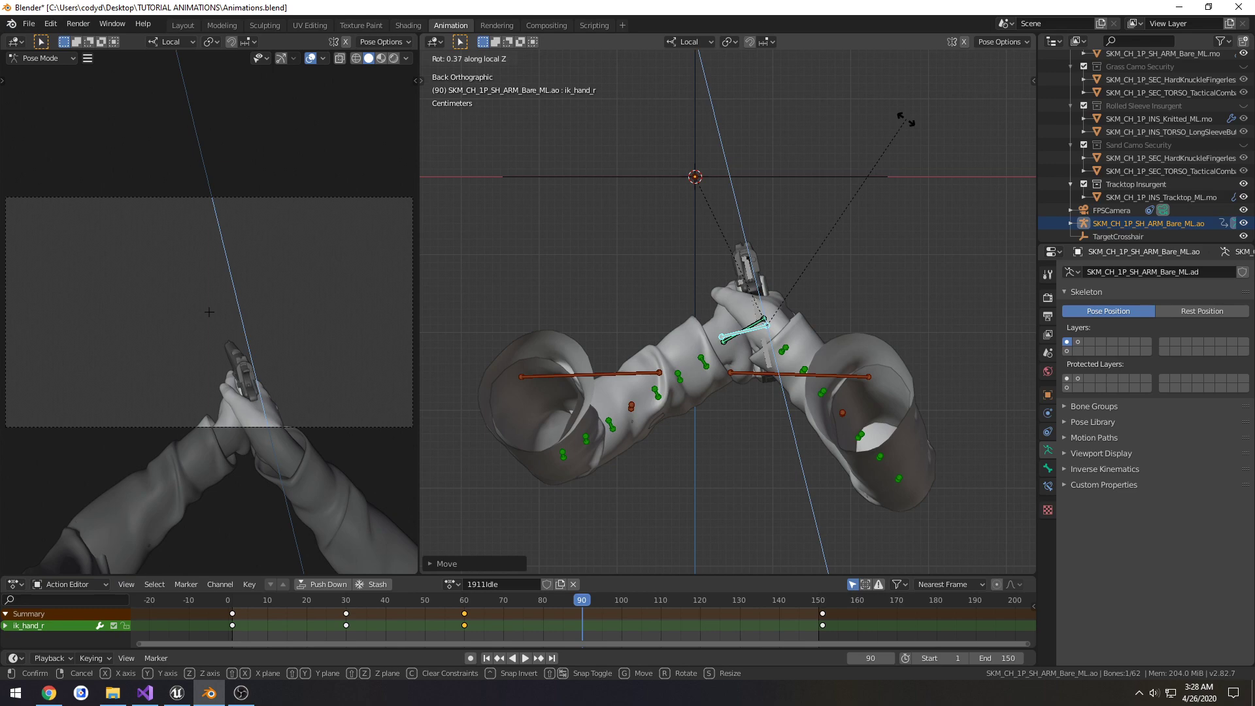
left_click(905, 119)
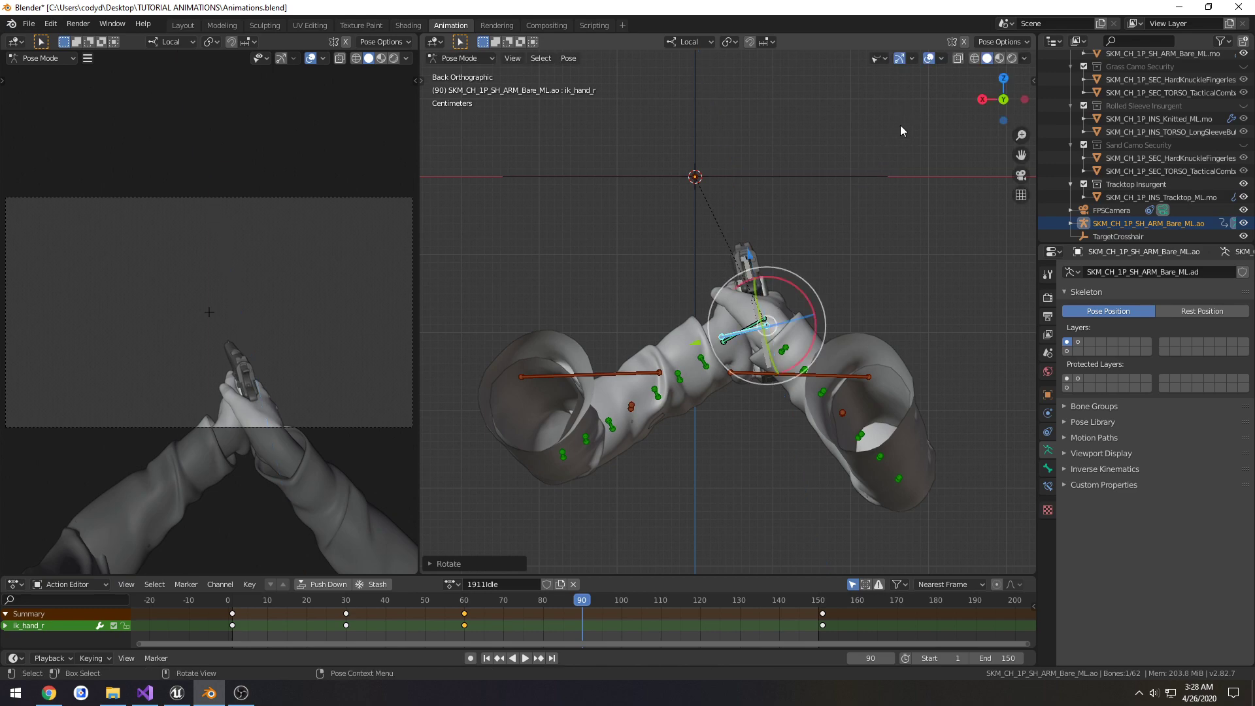
Step: Insert a LocRot keyframe at frame 90 for all visible bones
key("a")
key("i")
left_click(897, 127)
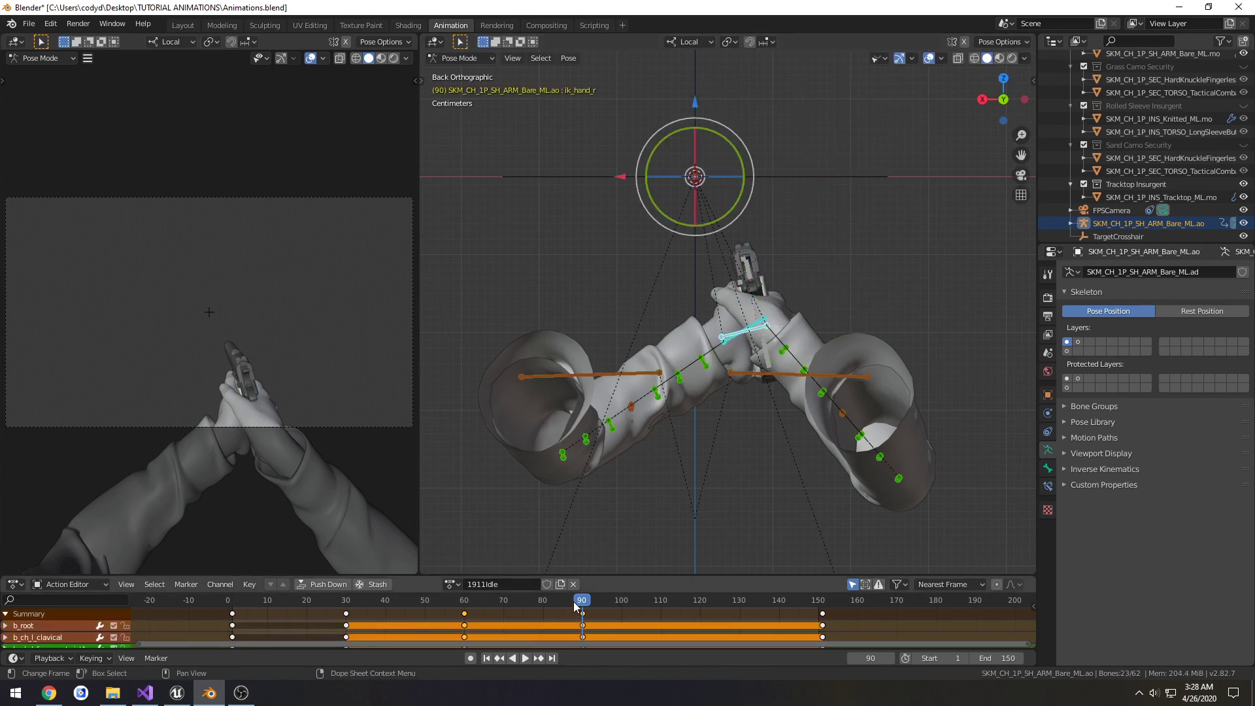
Step: Play the idle motion from the start and set the current frame to 110
left_click_drag(581, 600, 228, 600)
key("space")
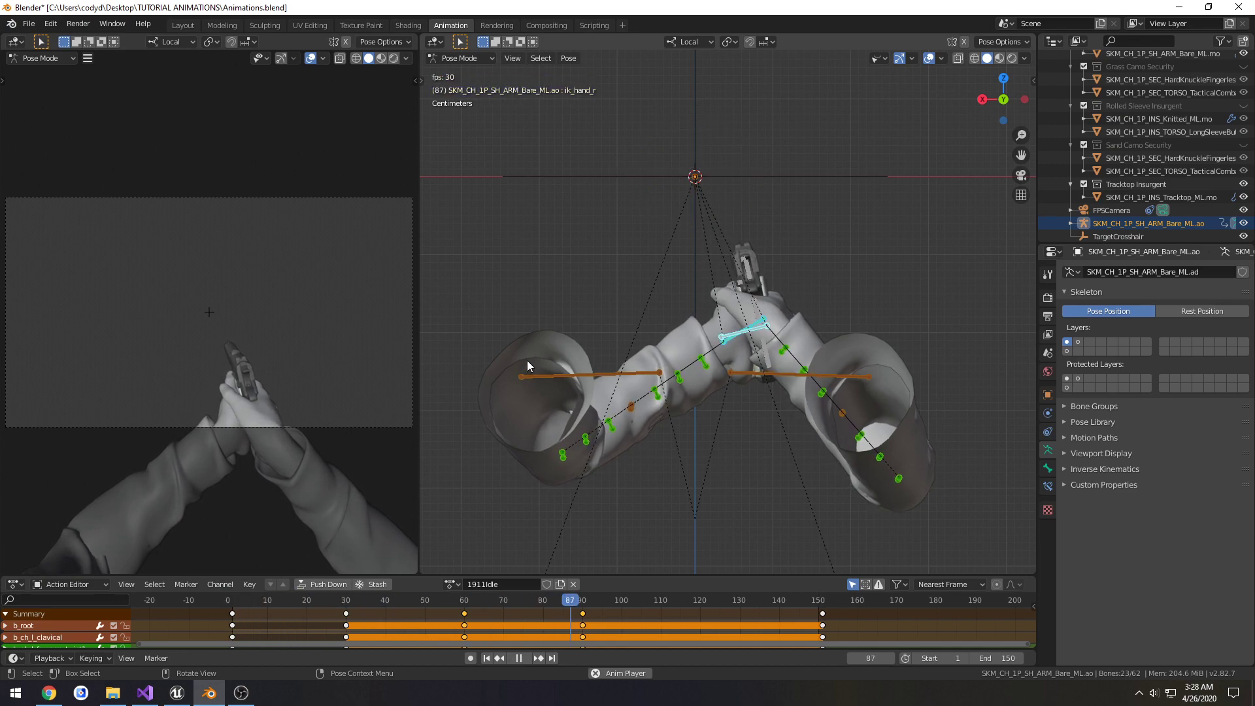
key("space")
mouse_move(635, 600)
left_mouse_down()
mouse_move(582, 599)
mouse_move(646, 600)
mouse_move(625, 599)
left_mouse_up()
key("space")
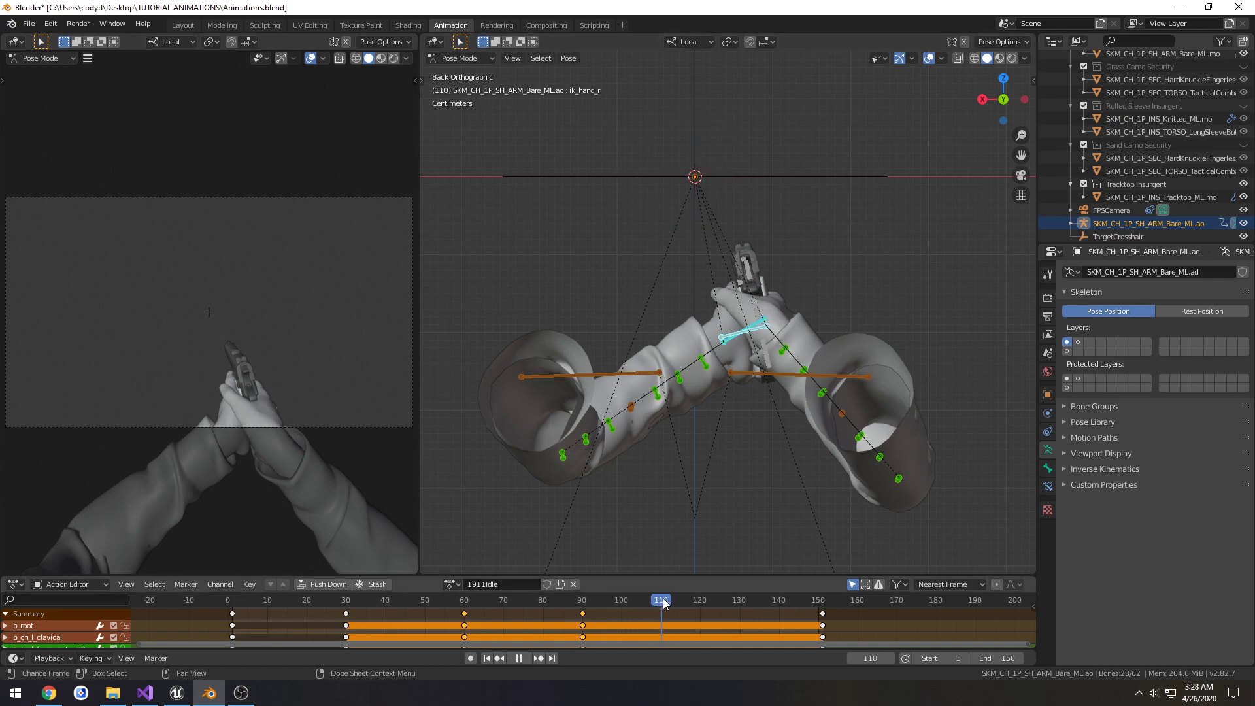
key("space")
Step: Move ik_hand_r about 0.0017 m outward and 0.0008 m up at frame 110, and insert a LocRot keyframe for all visible bones
left_click(763, 329)
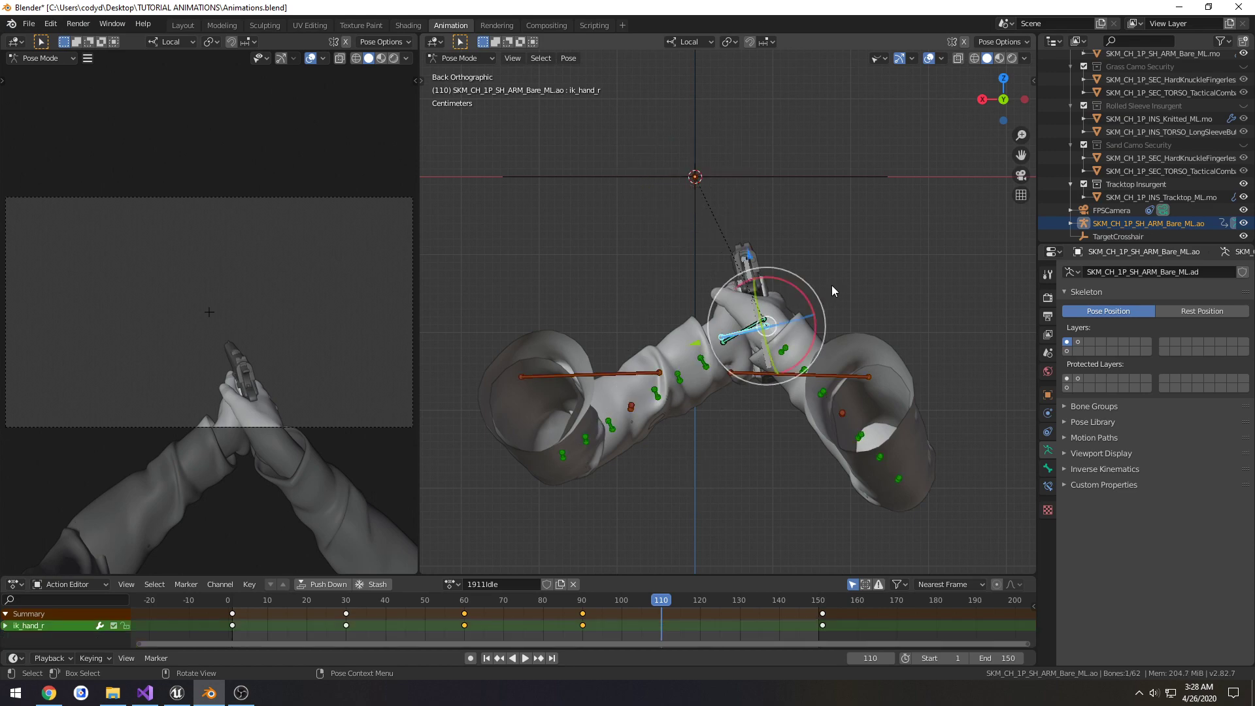
key("g")
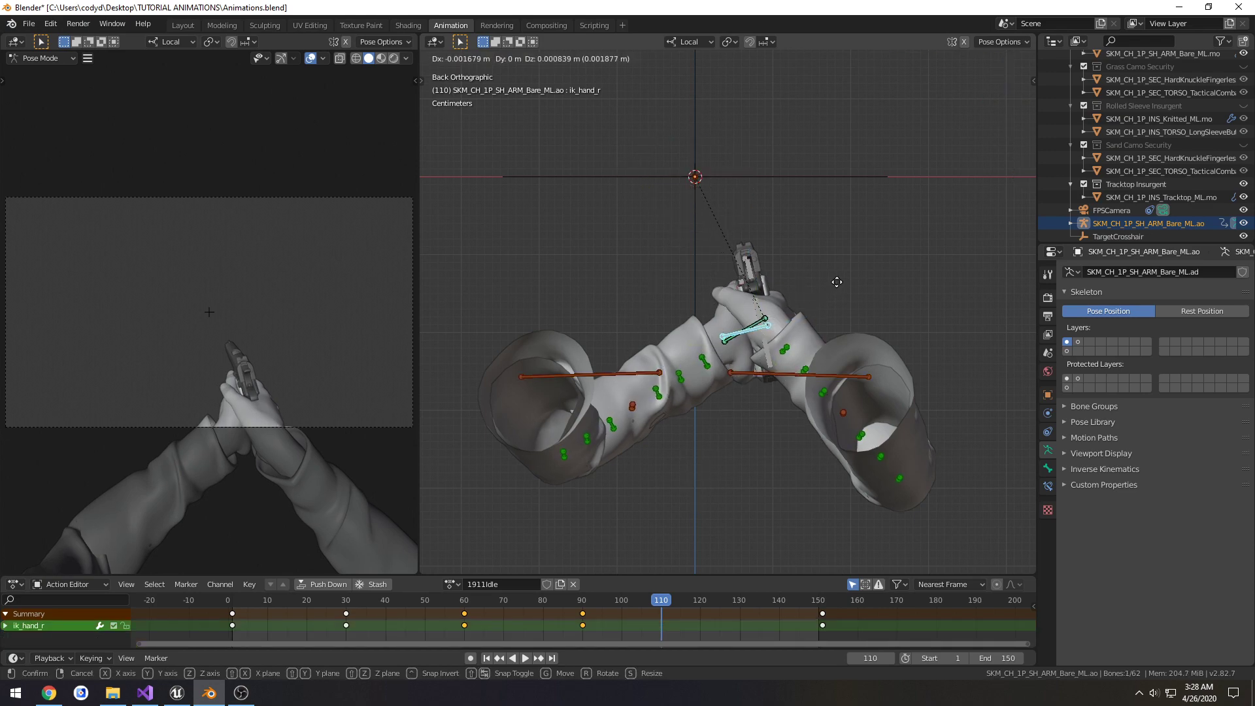
left_click(836, 281)
key("a")
key("i")
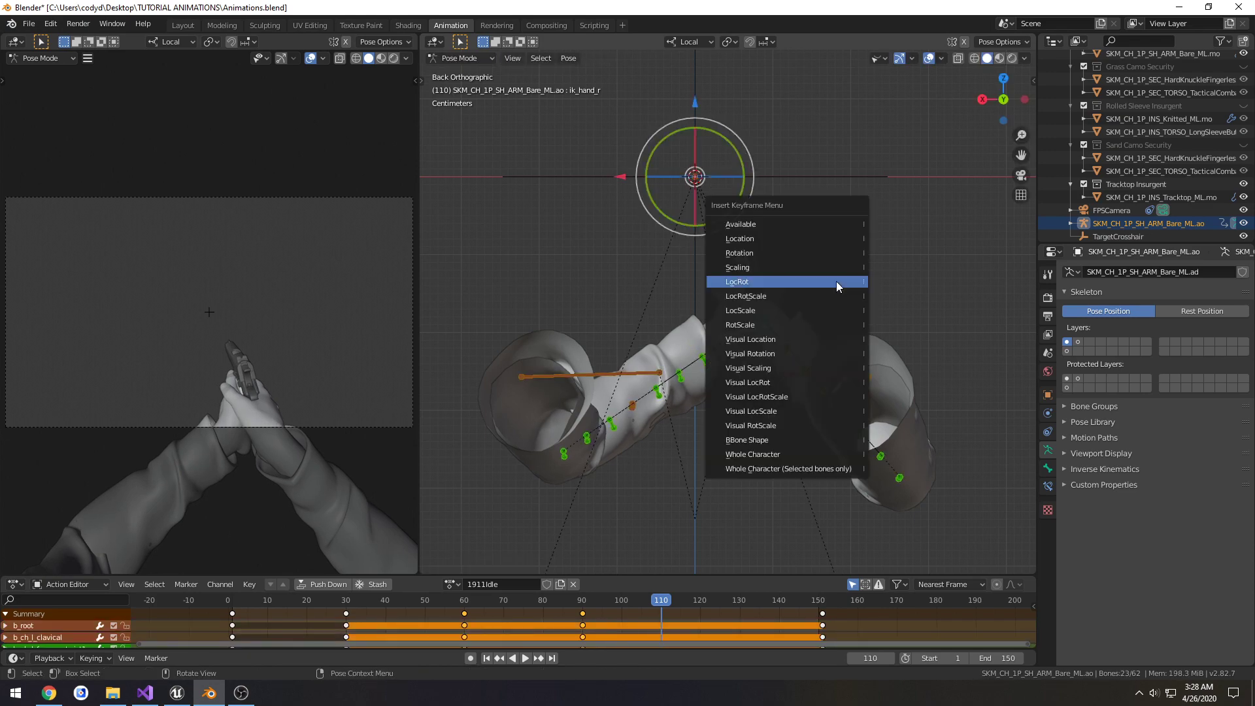
left_click(836, 282)
Step: Play the idle motion from frame 0 to review the movement through the frame 110 keyframe
left_click_drag(662, 600, 203, 612)
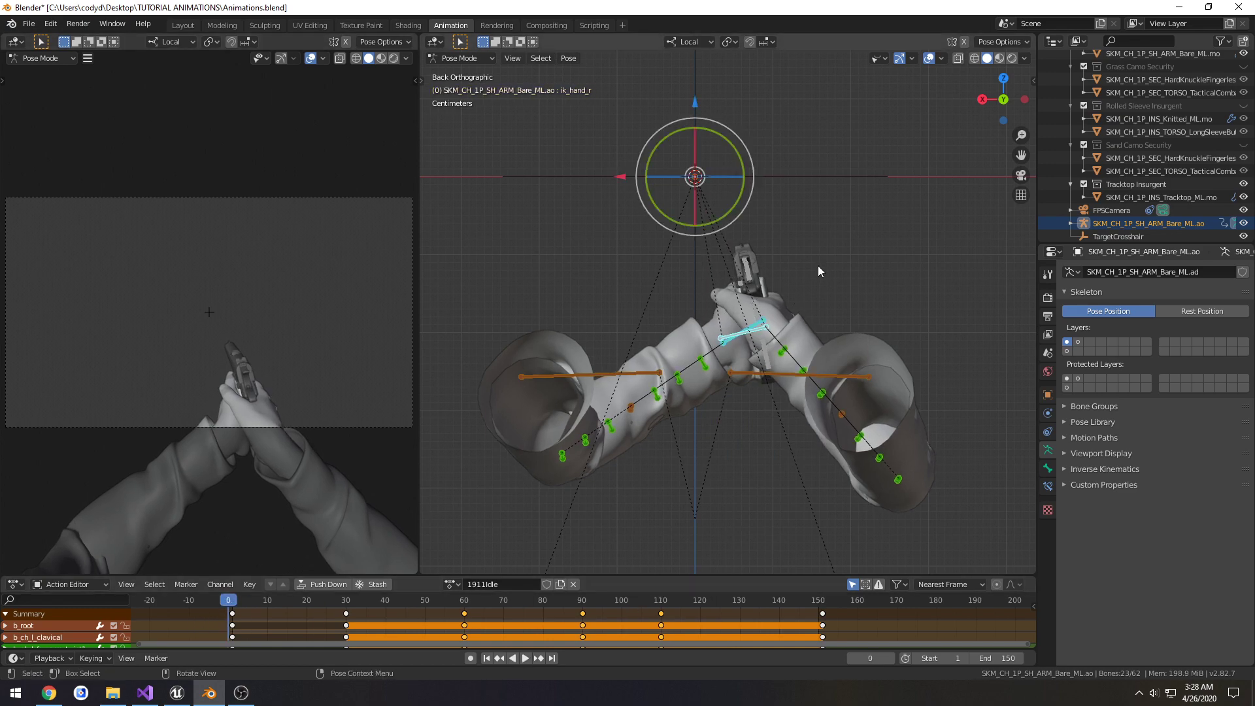
key("space")
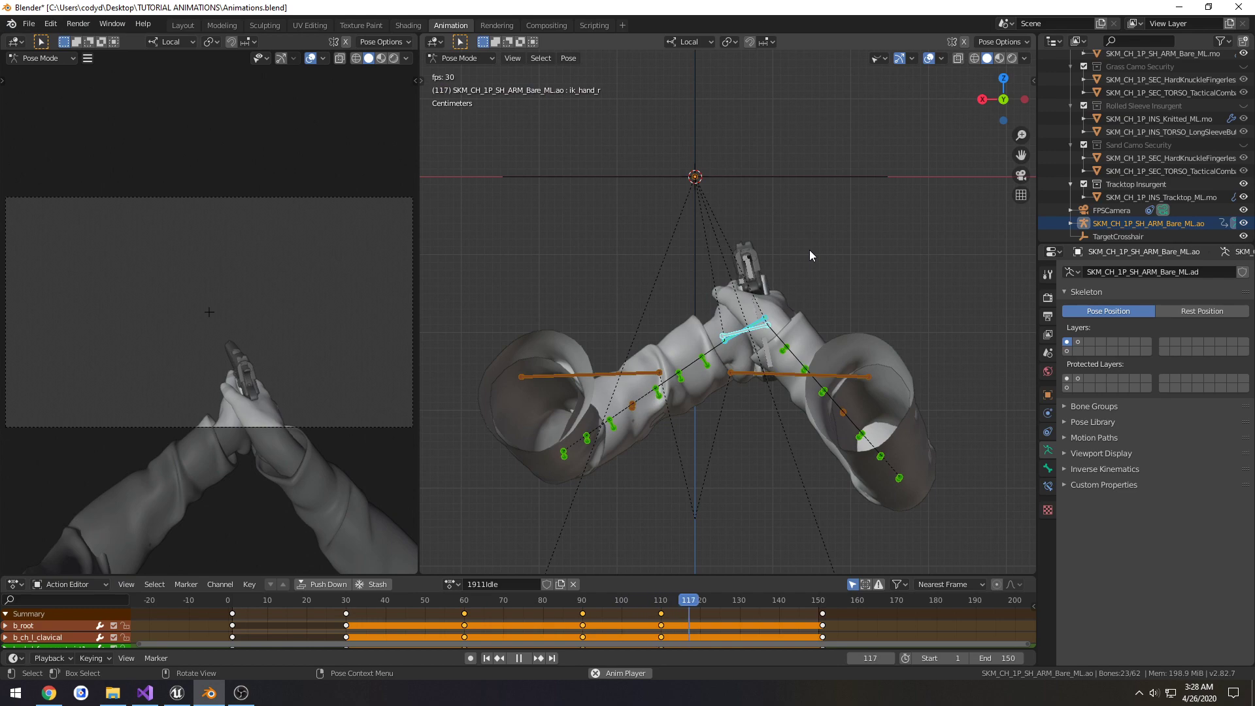
key("space")
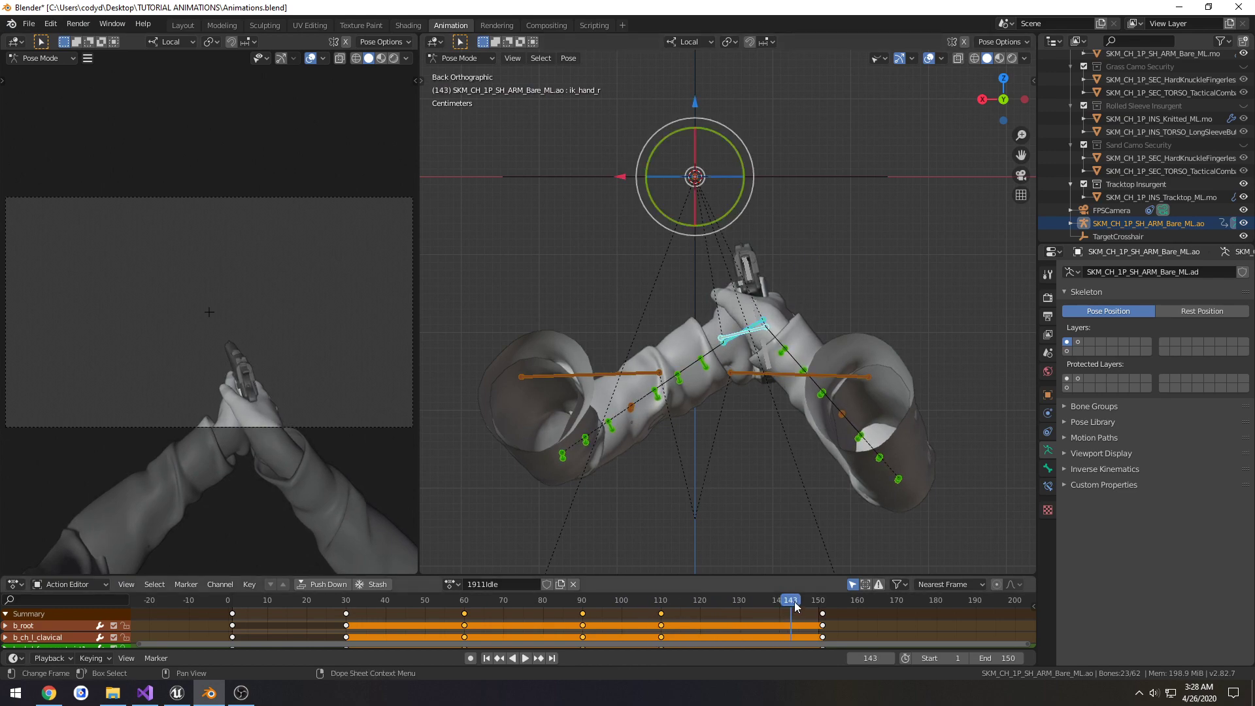
Step: Move ik_hand_r about 0.0008 m along both X and Z at frame 30, and insert a LocRot keyframe for all visible bones
left_click_drag(796, 606, 346, 614)
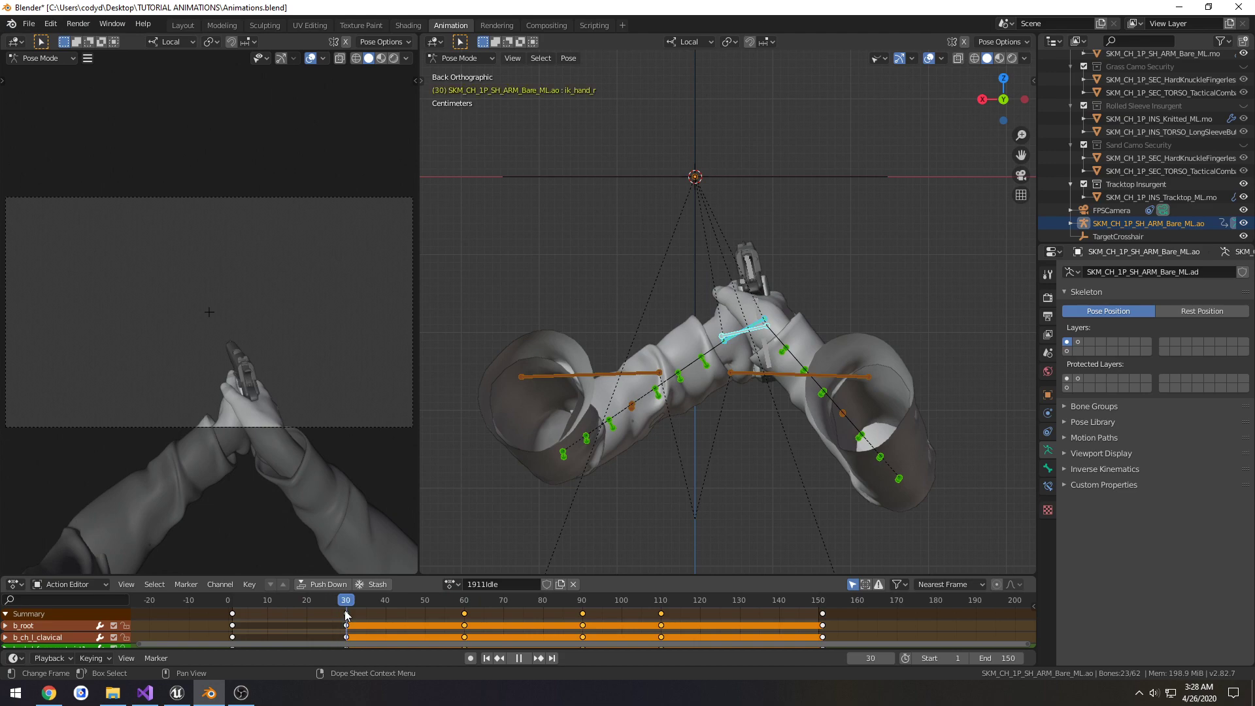
left_click(761, 338)
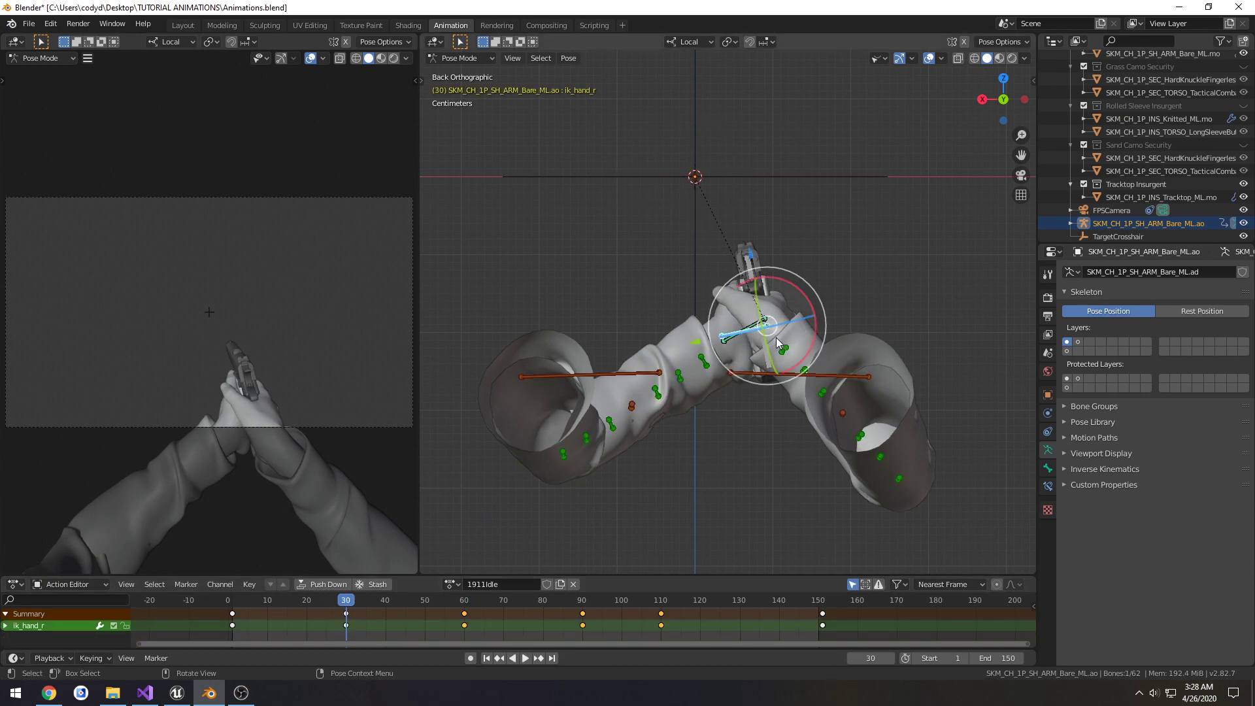
key("g")
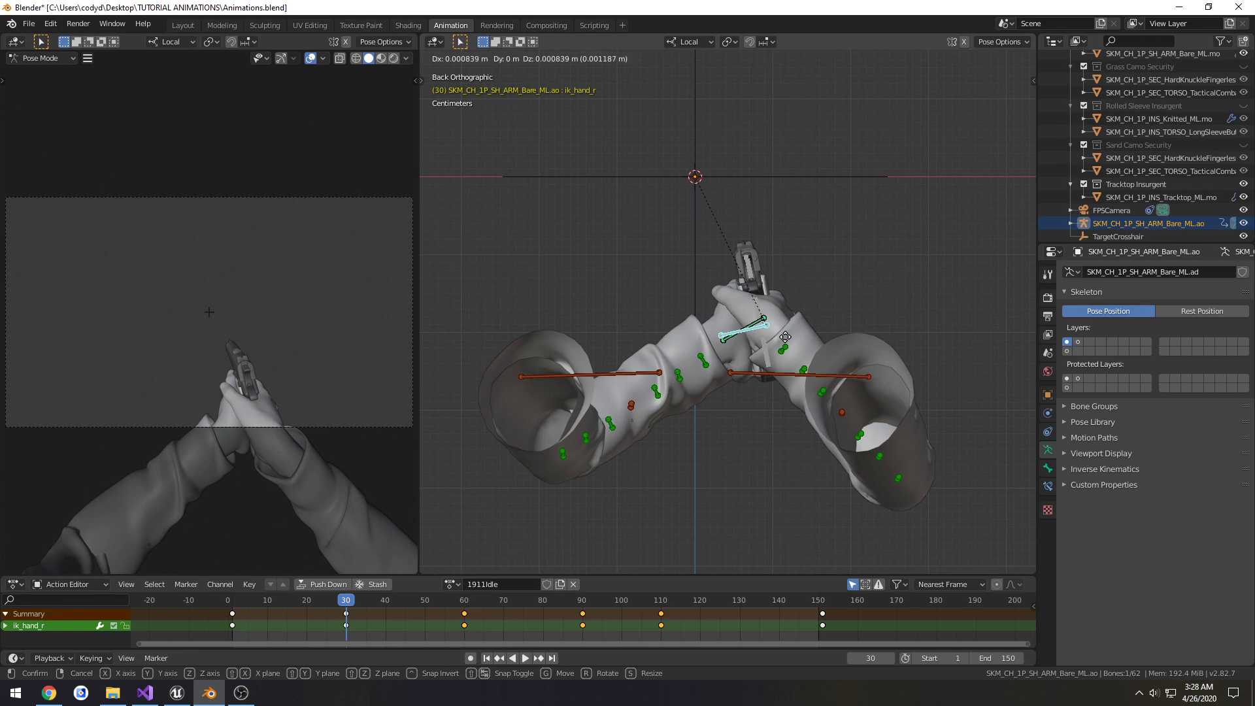
left_click(783, 336)
key("a")
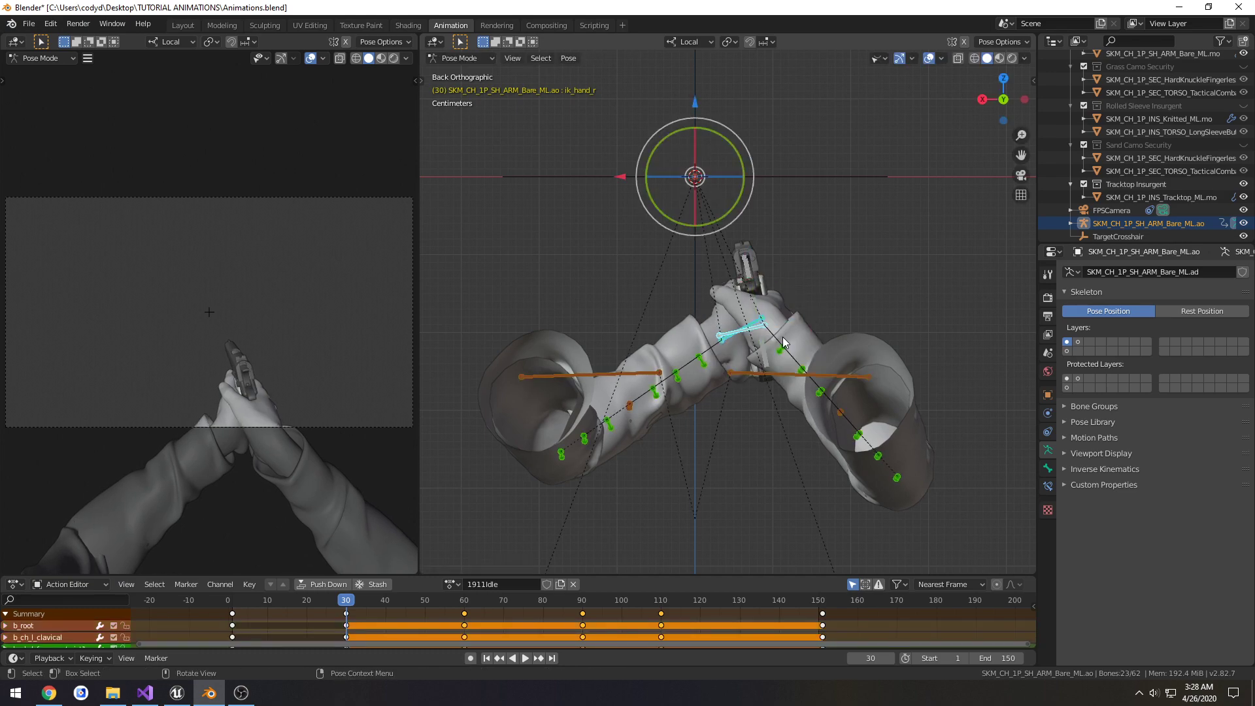
key("i")
left_click(782, 336)
Step: Shift all visible bones slightly inward at frame 90 and insert a LocRot keyframe for them
left_click_drag(348, 605, 582, 599)
key("g")
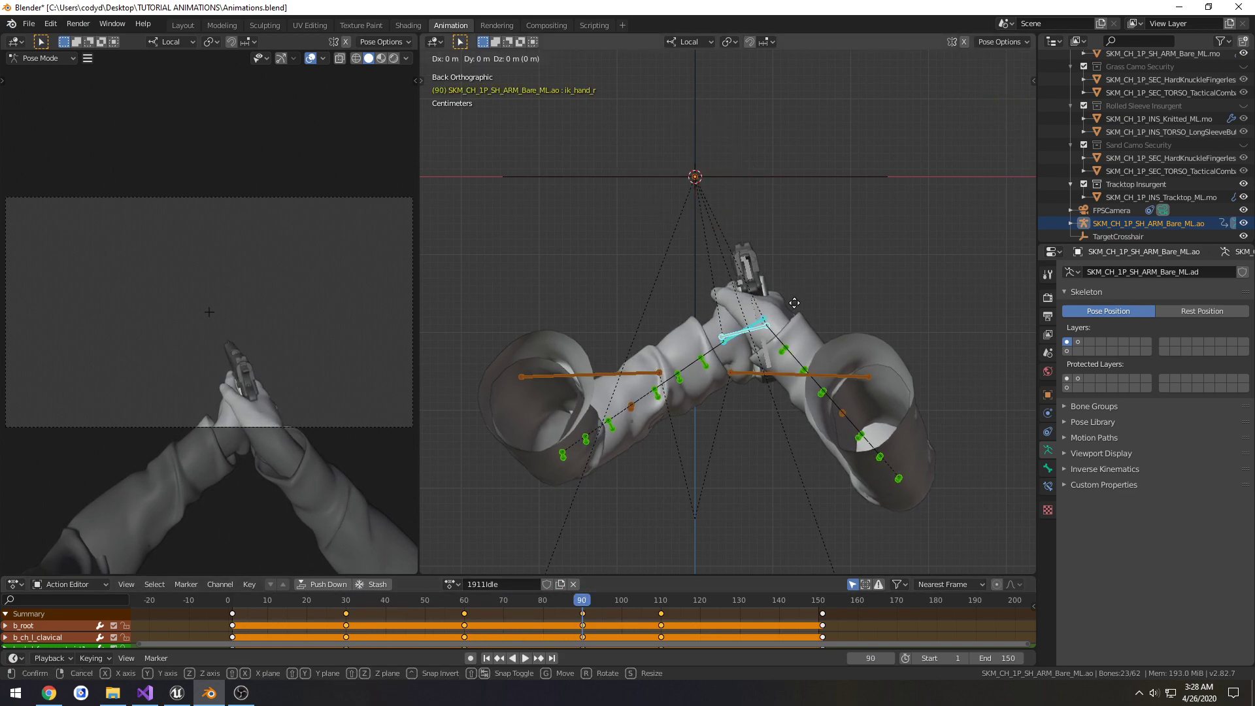
left_click(792, 307)
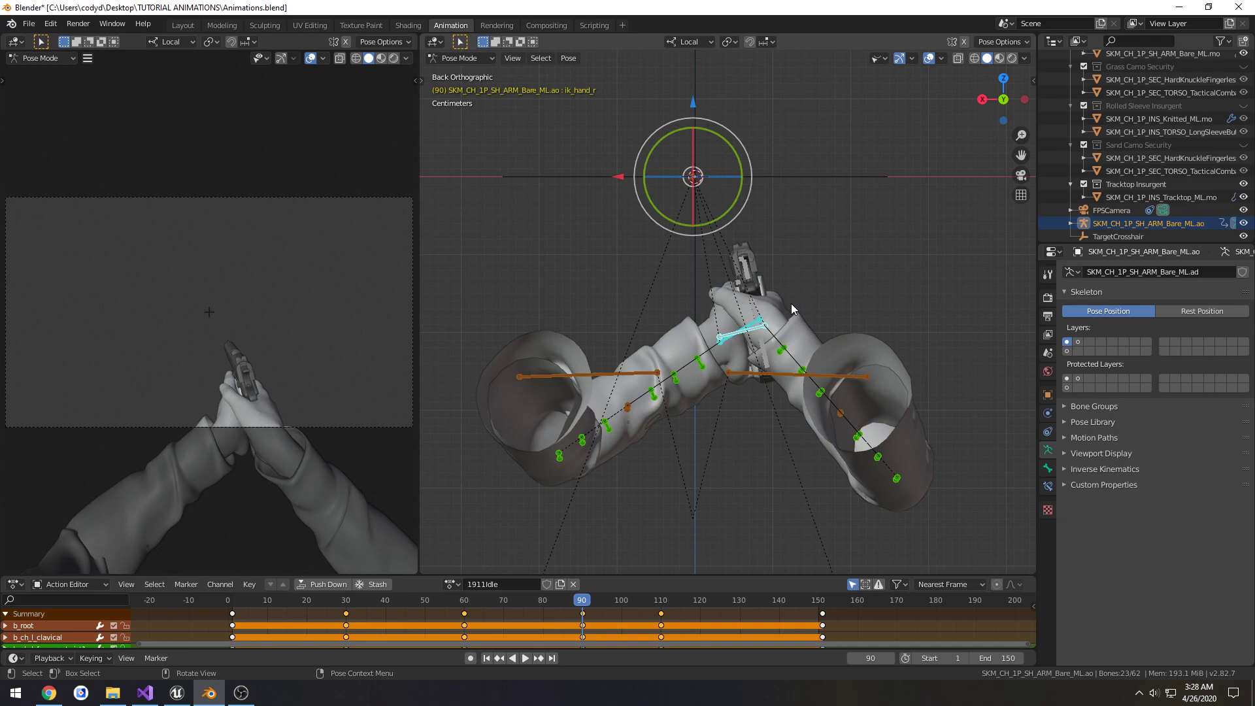
key("i")
left_click(791, 304)
Step: Shift all visible bones slightly inward along the local X axis at frame 110, and insert a LocRot keyframe for them
key("space")
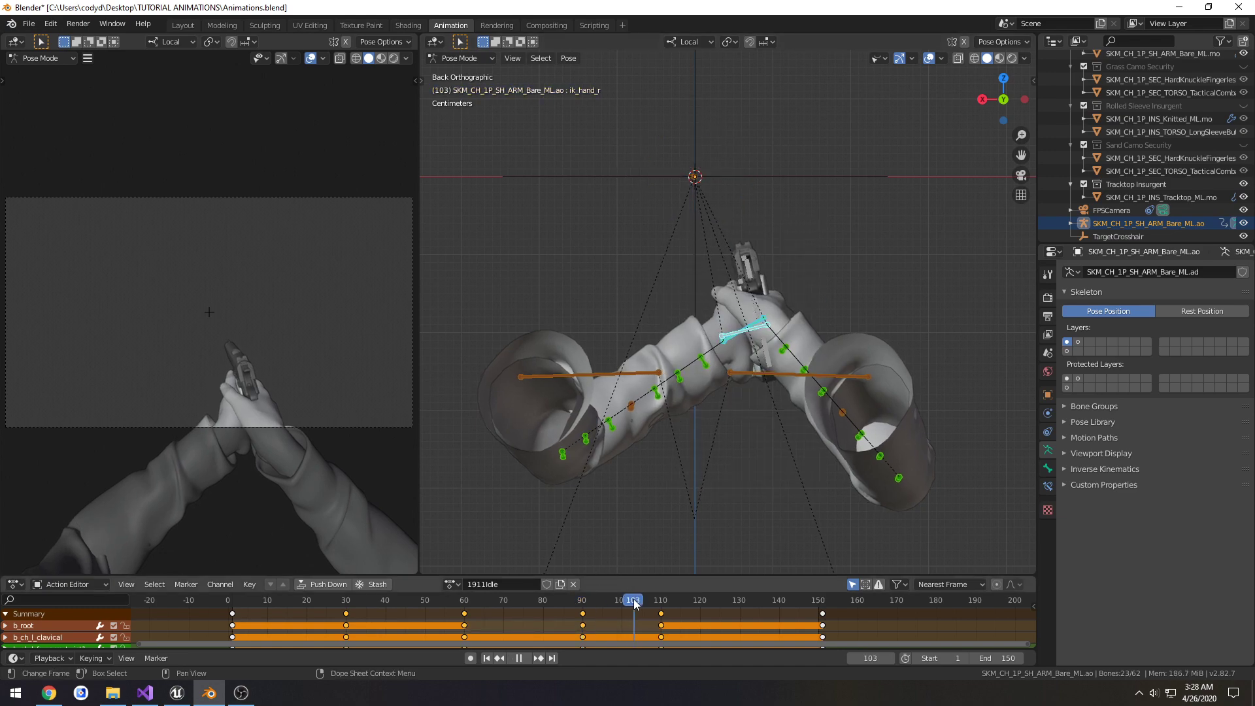
left_click_drag(634, 601, 663, 601)
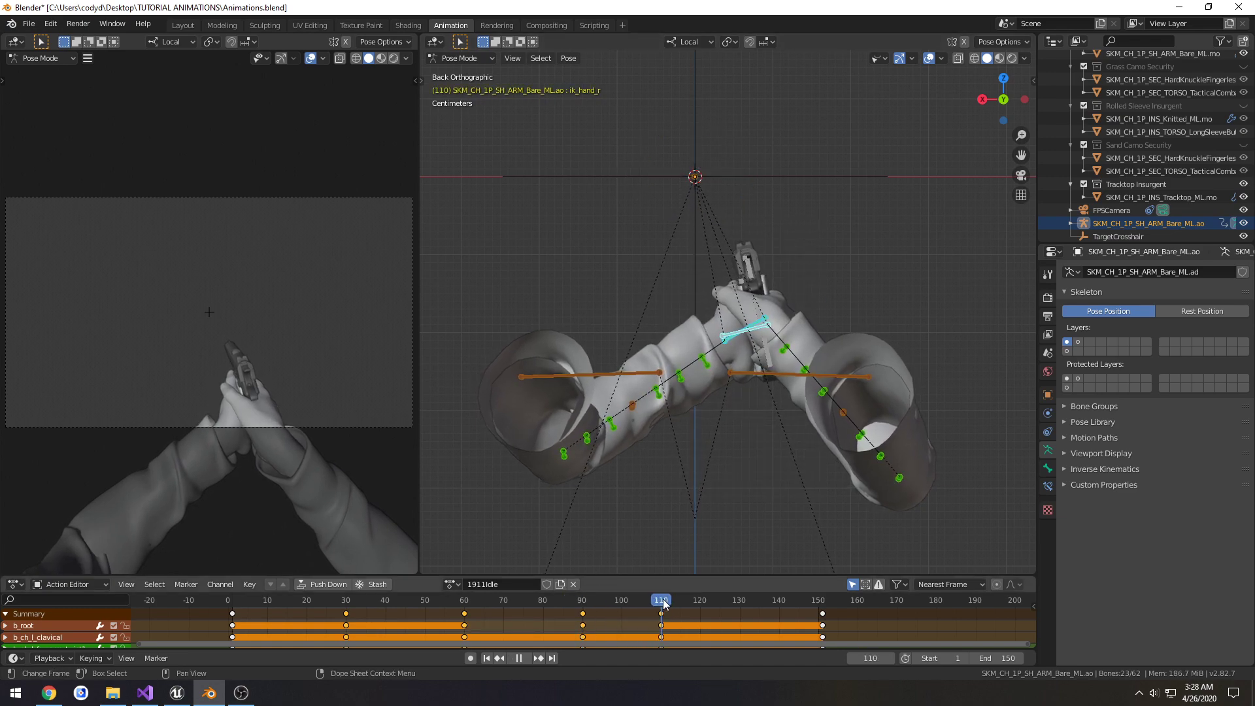
key("space")
key("g")
key("x")
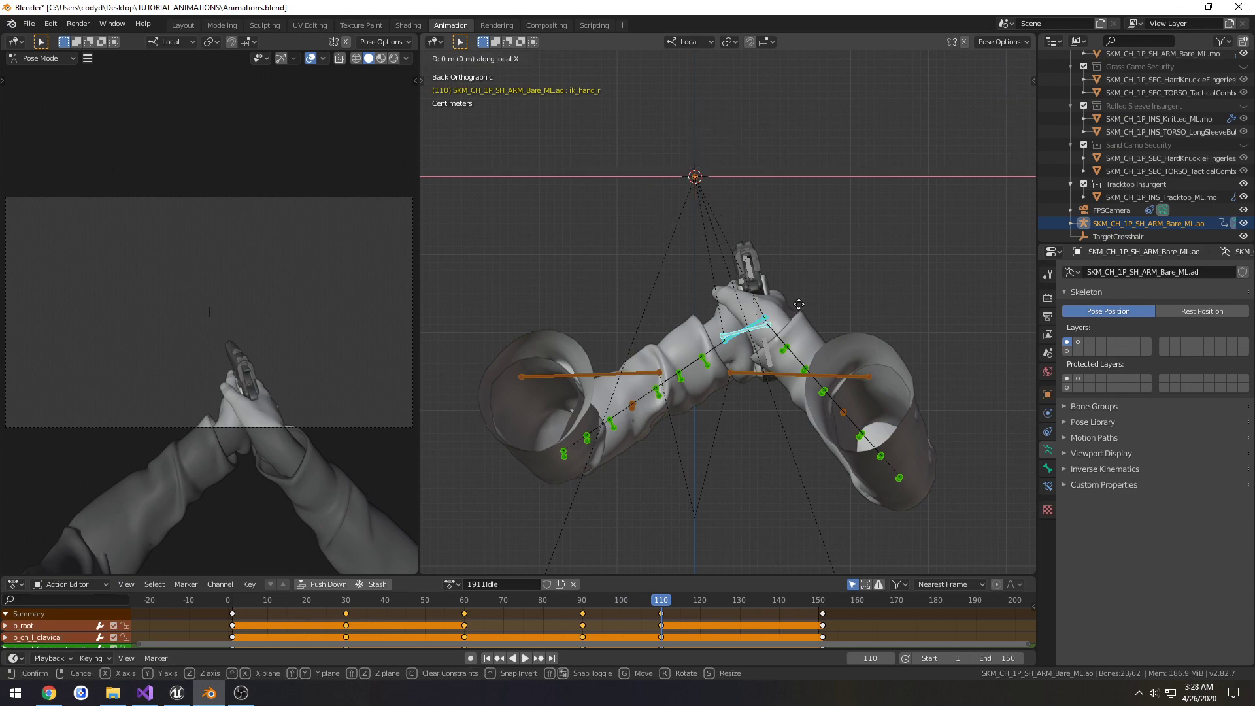
left_click(797, 308)
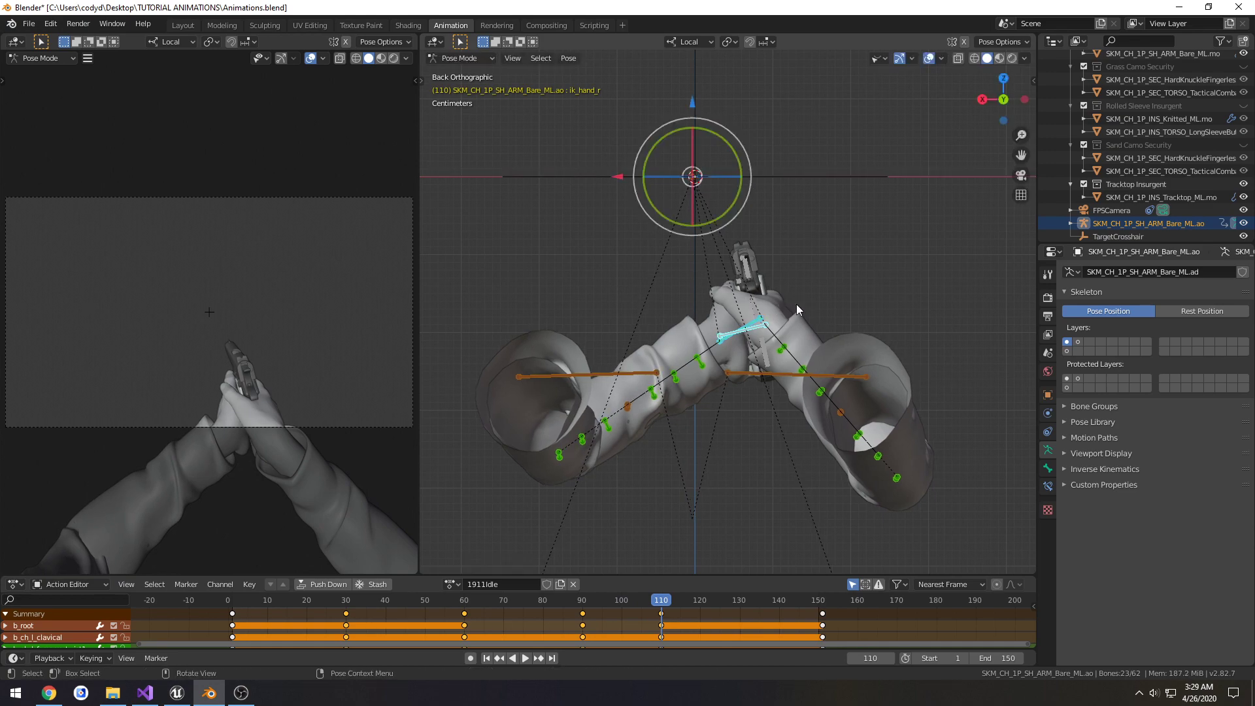
key("i")
left_click(795, 304)
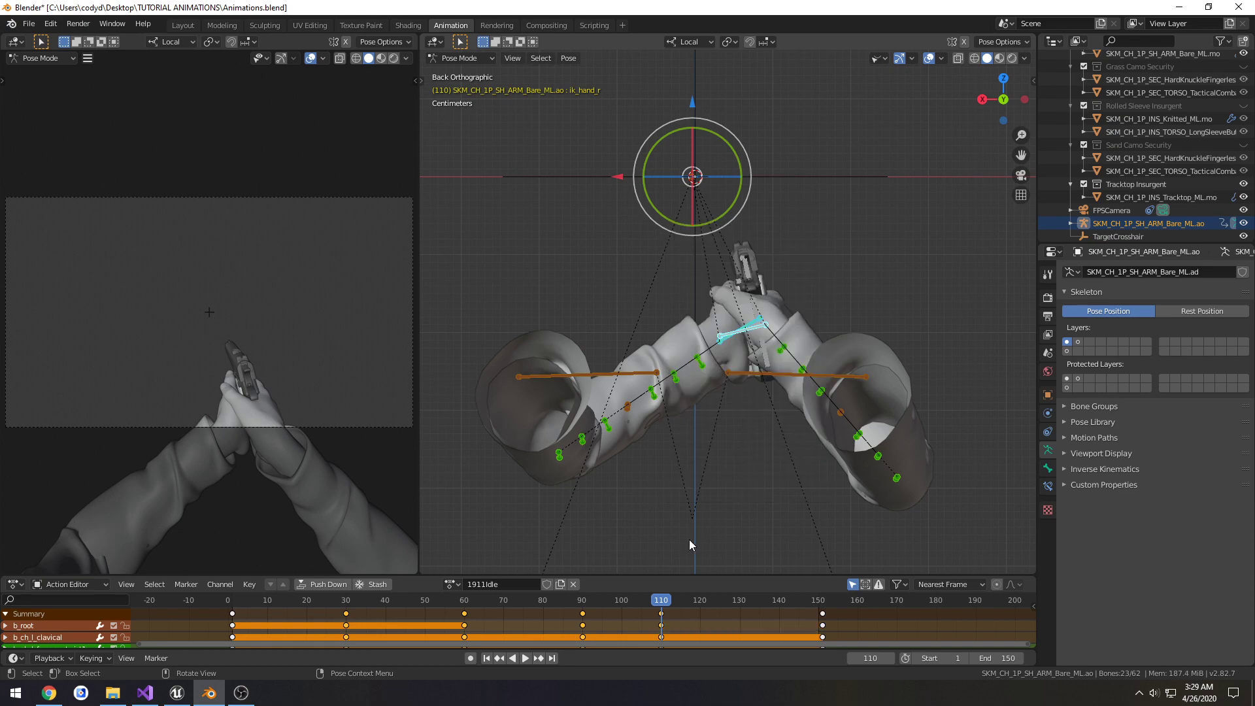
Step: Play the idle motion from frame 0 to review the adjusted poses at frames 30, 90 and 110
key("space")
left_click(776, 602)
left_click_drag(776, 603, 228, 618)
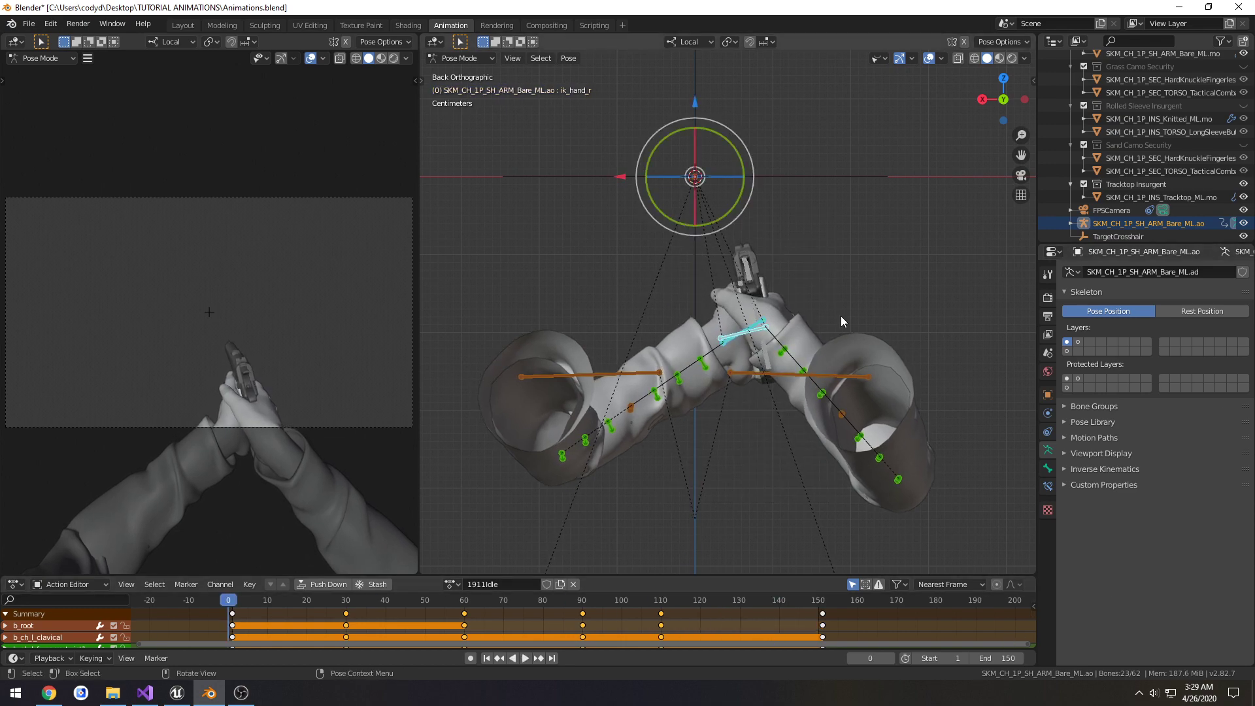
key("space")
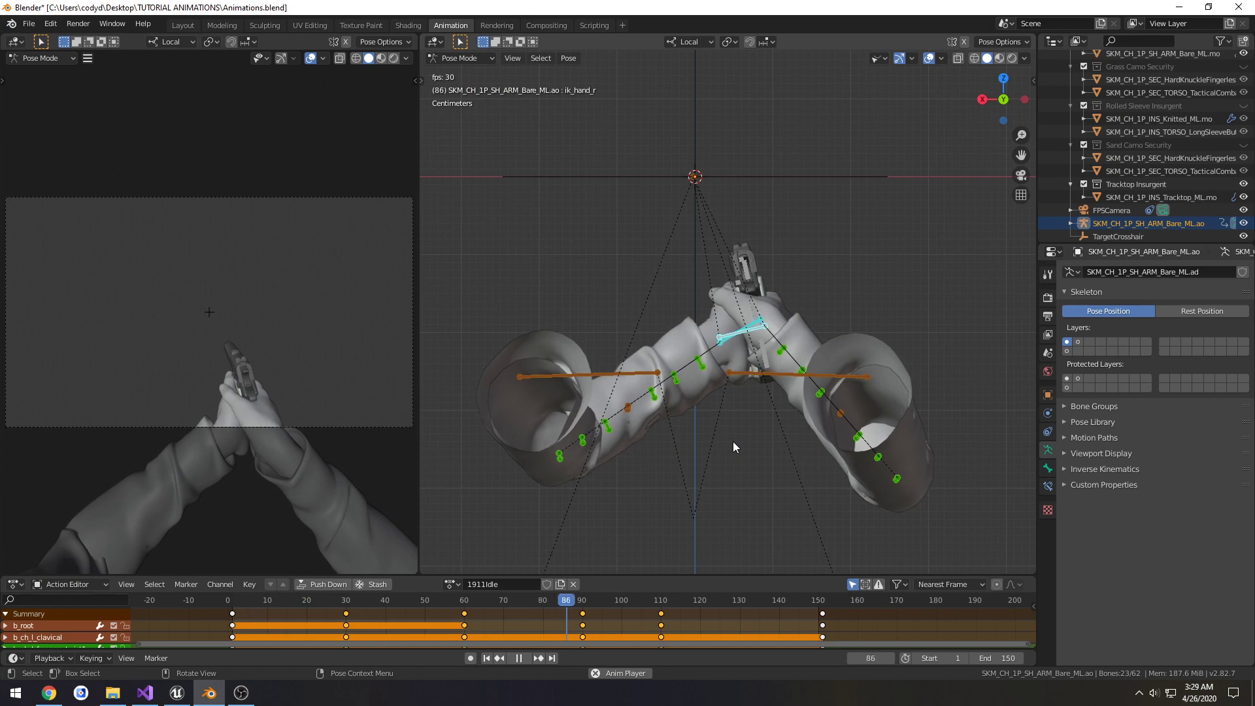
key("space")
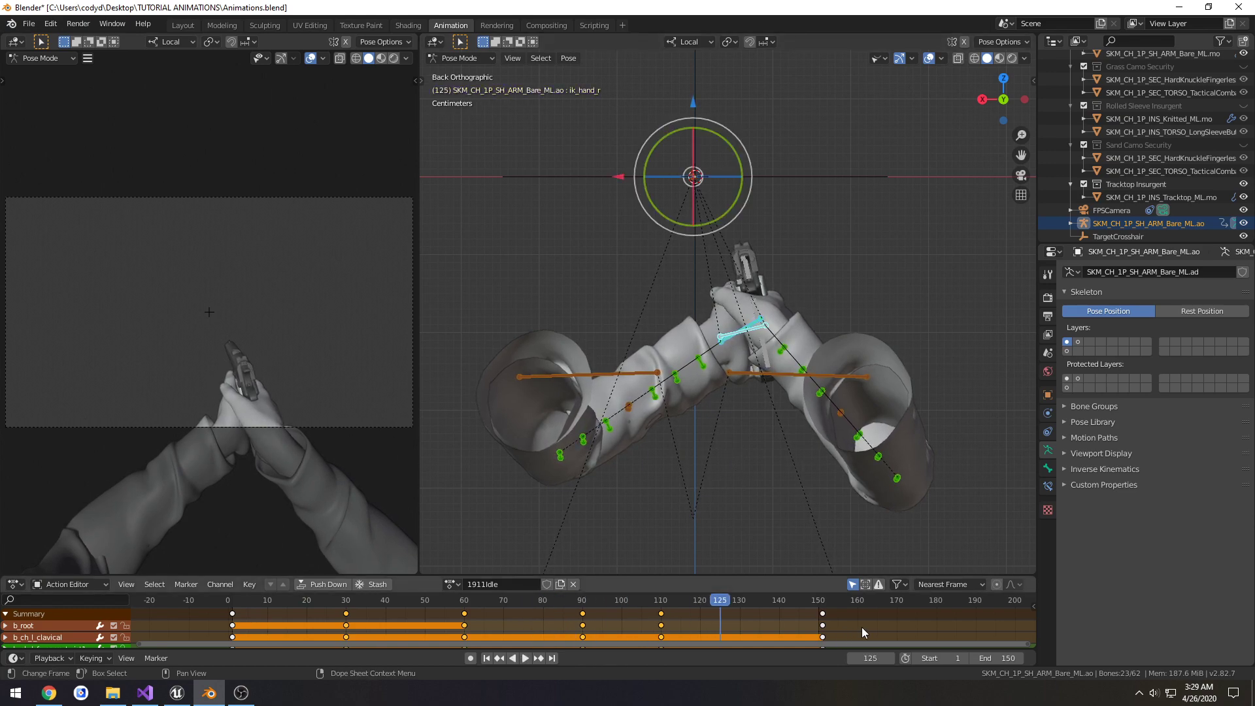
Step: Set the end frame of the animation to 180
middle_click_drag(861, 626, 744, 634)
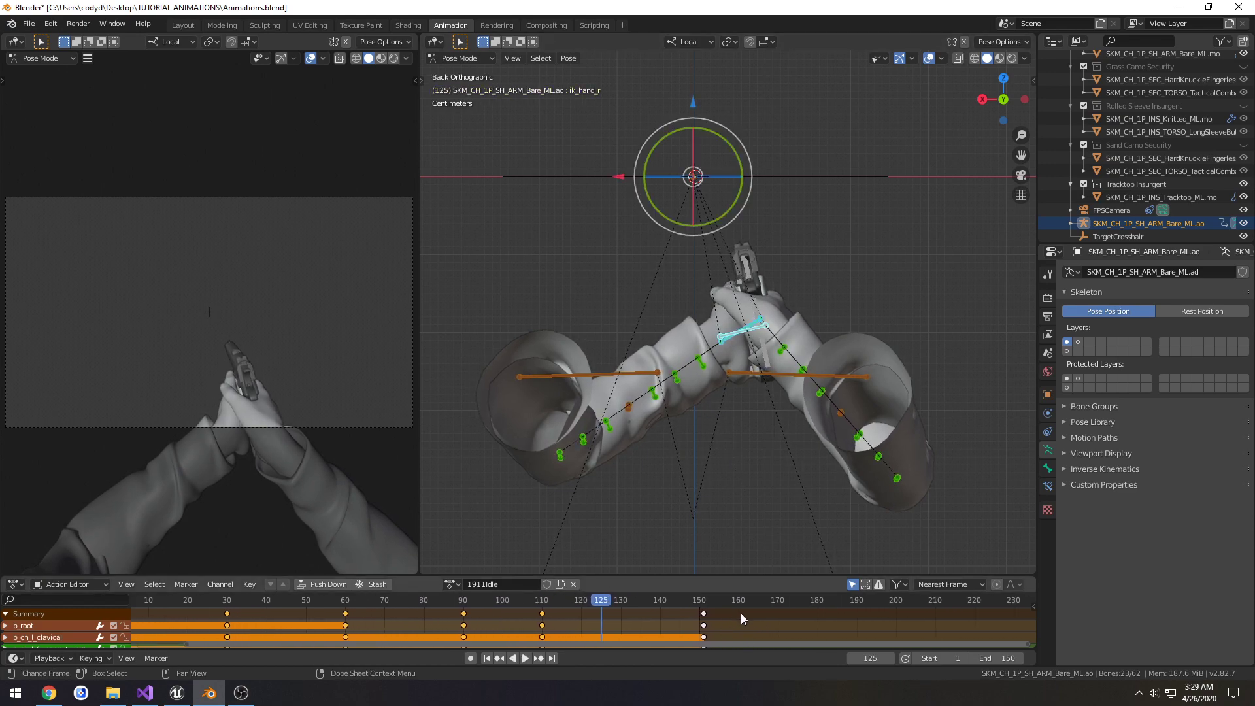
left_click(991, 658)
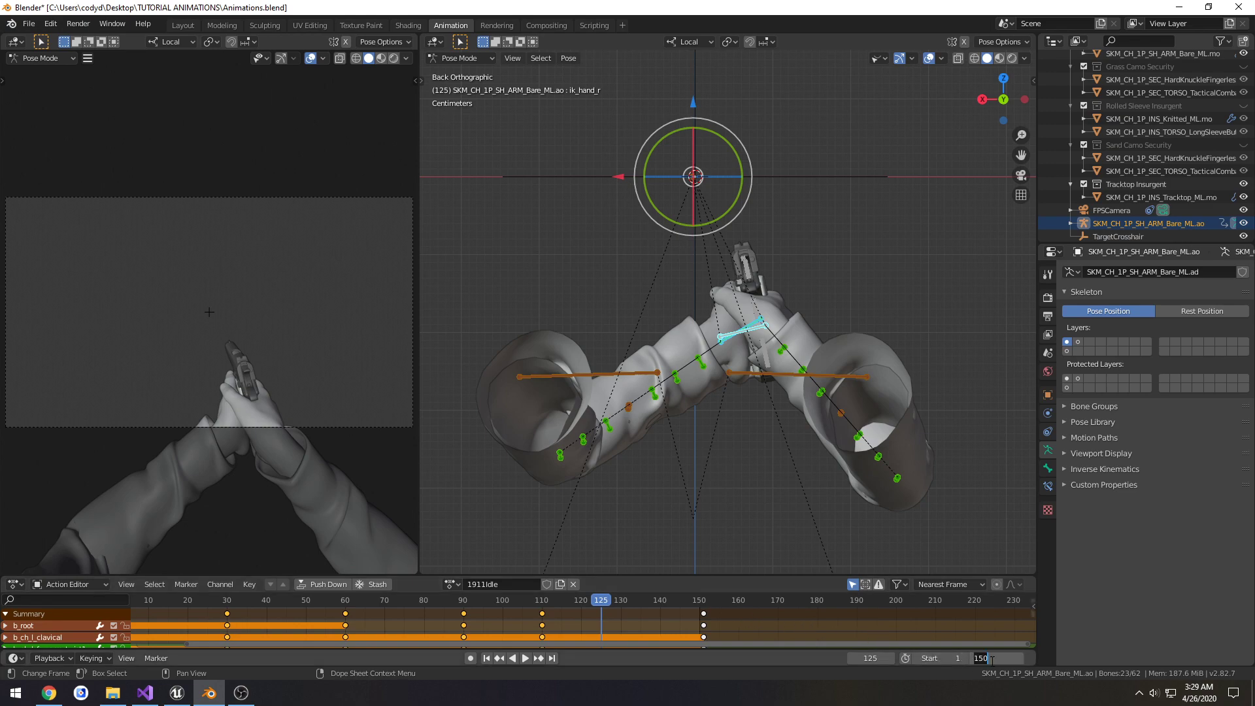
type("180")
key("Return")
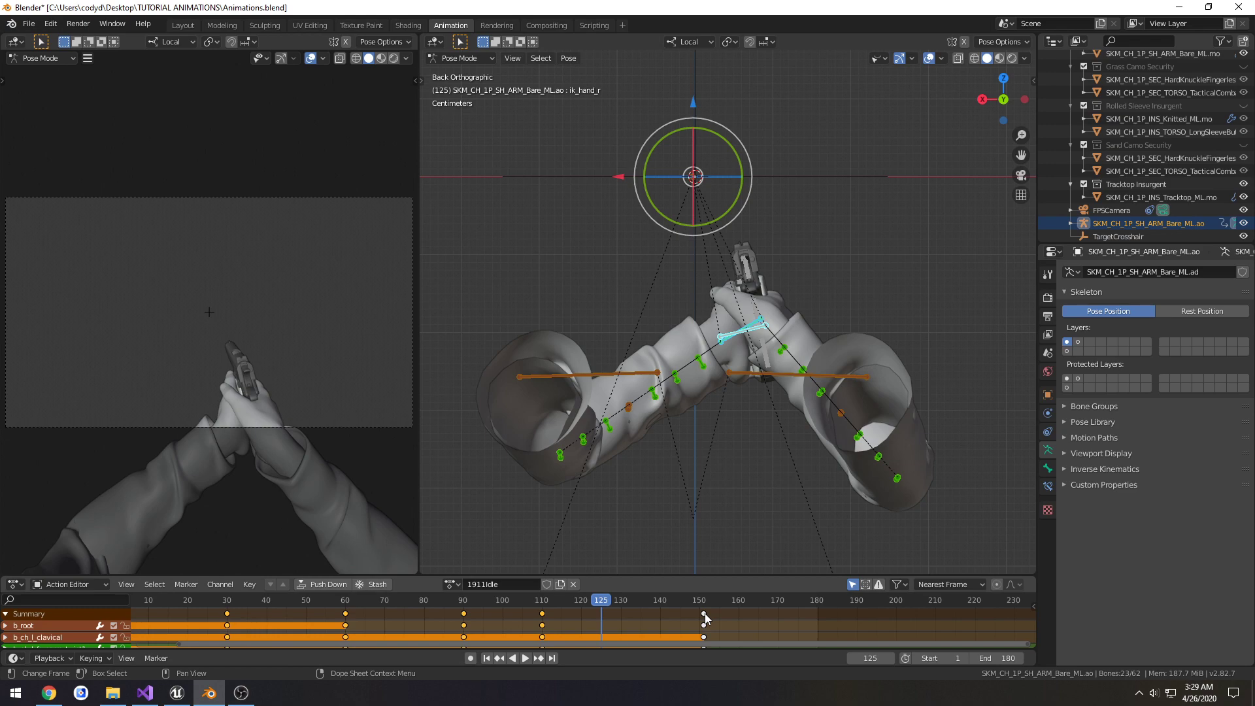
Step: Show the hidden finger bone layer, move the final keyframes of all bones to about frame 181, and restore the original layer visibility
left_click(1067, 351, "shift")
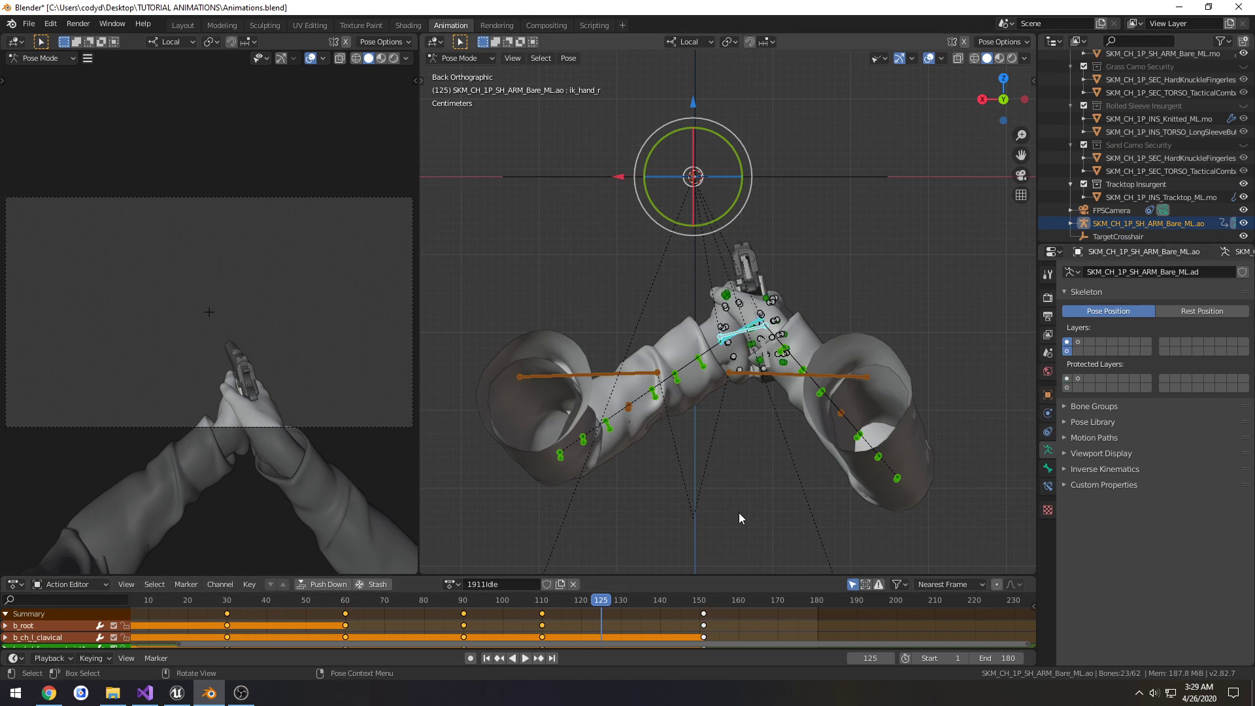
left_click(703, 613)
left_click_drag(705, 616, 824, 626)
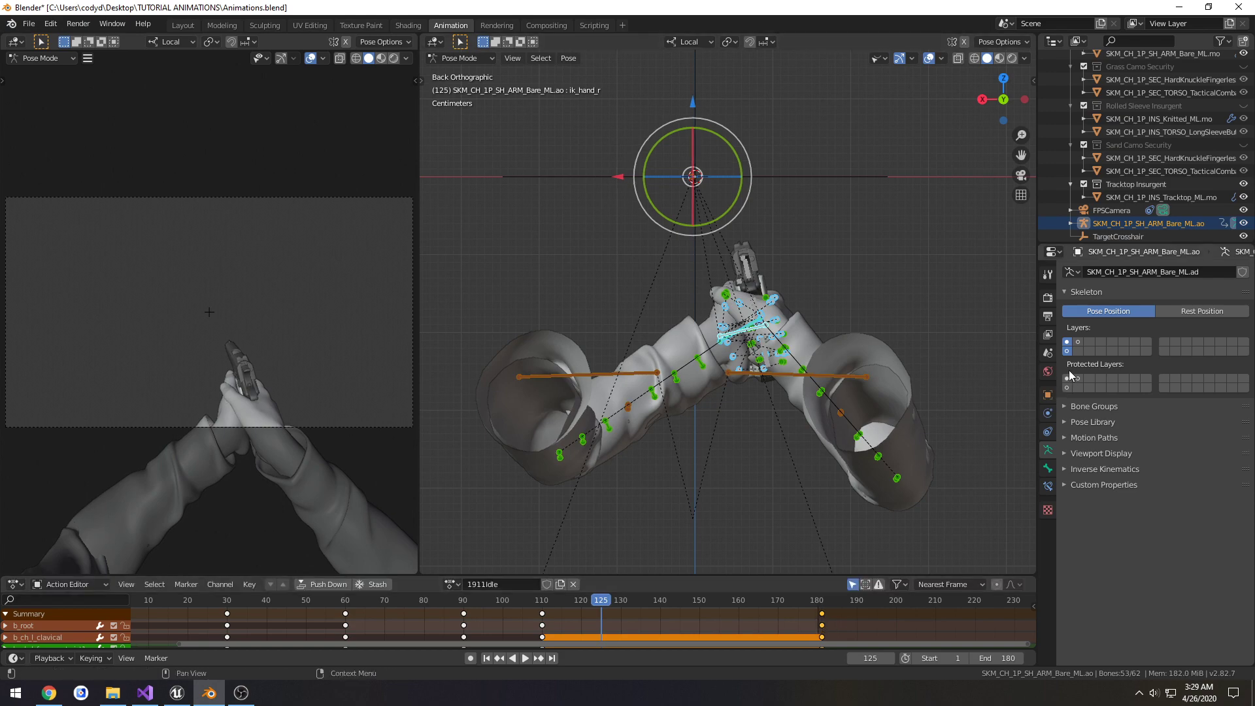
left_click(1067, 341)
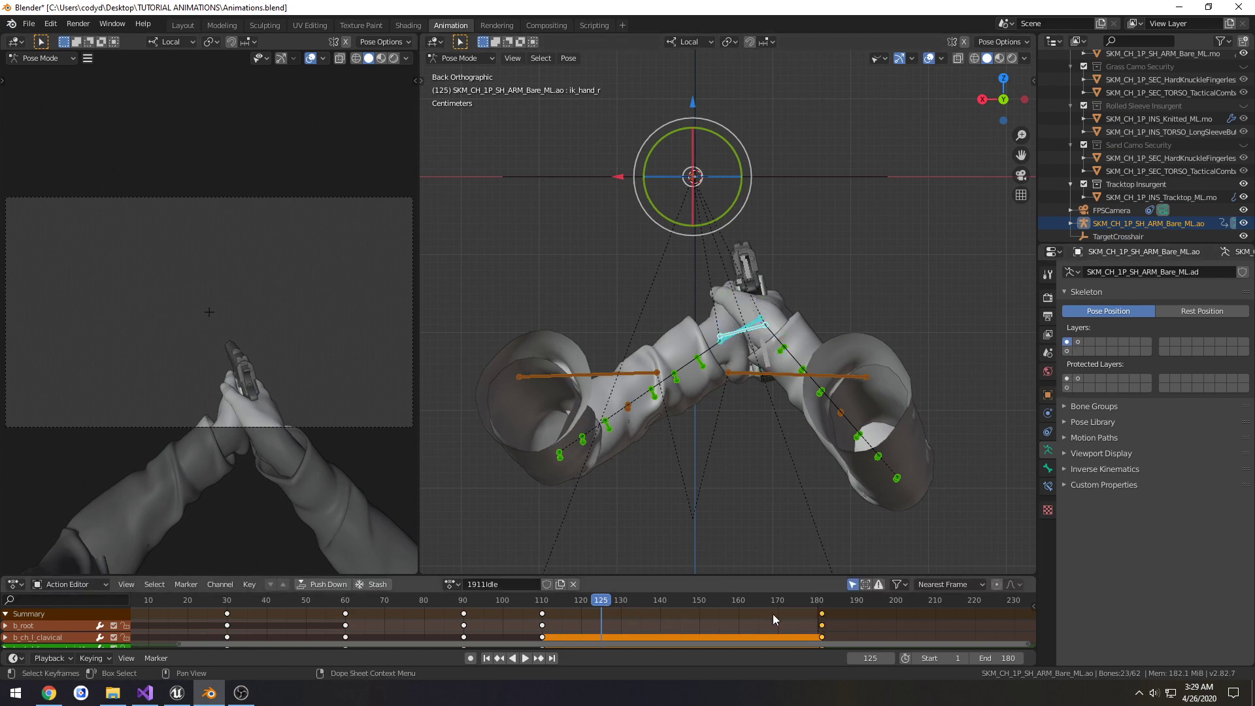
Step: Set the current frame to 150 and insert a LocRot keyframe for all visible bones
key("space")
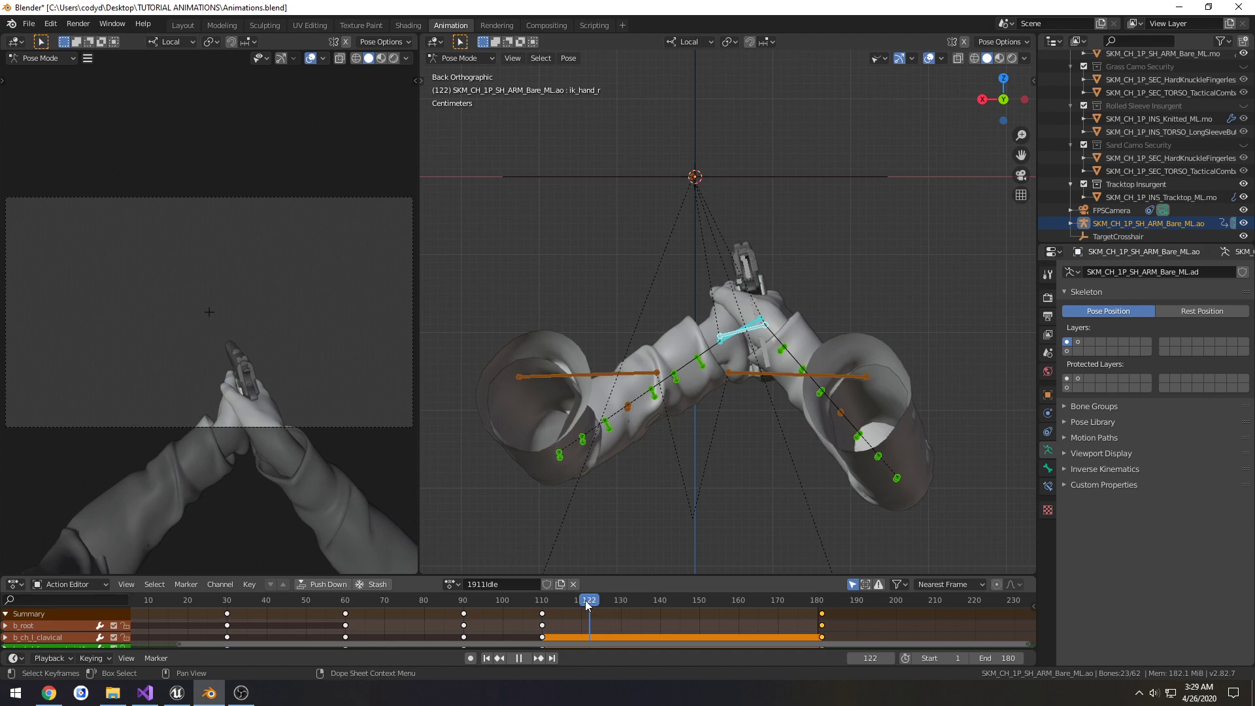
left_click_drag(584, 605, 708, 605)
left_click(699, 600)
key("i")
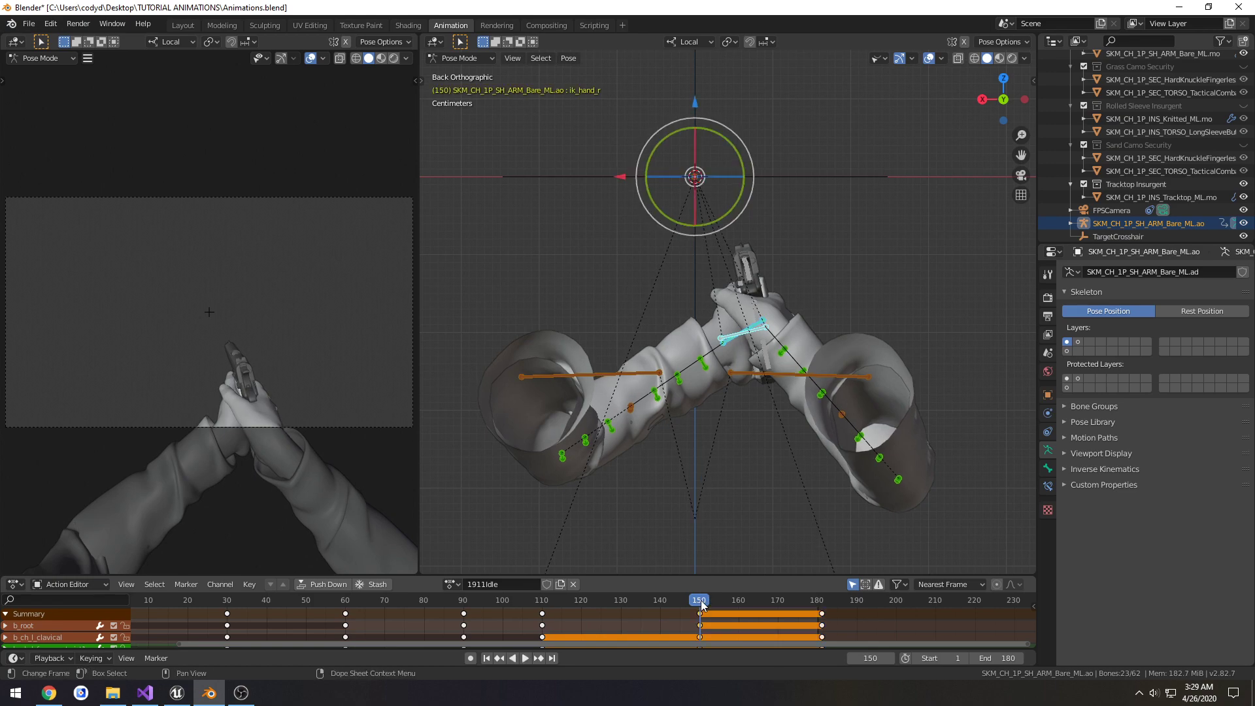
Step: Scrub through the idle motion to check the poses leading up to frame 150
key("space")
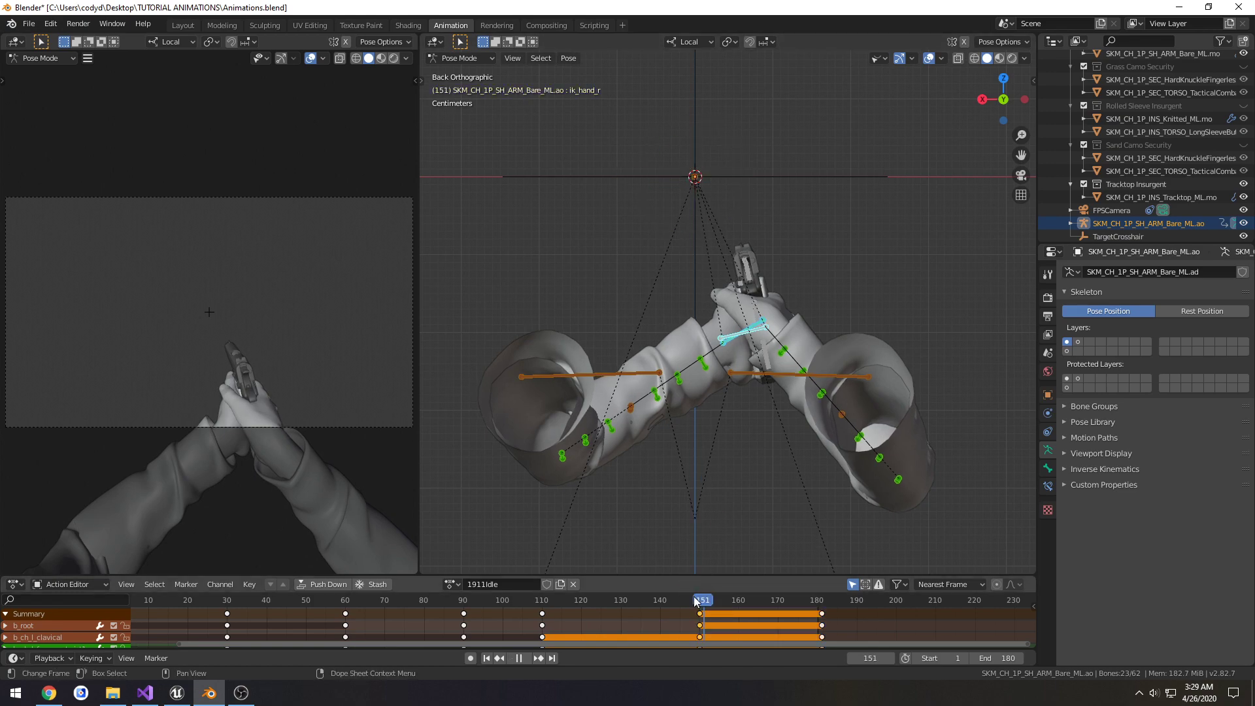
left_click_drag(342, 608, 700, 604)
key("space")
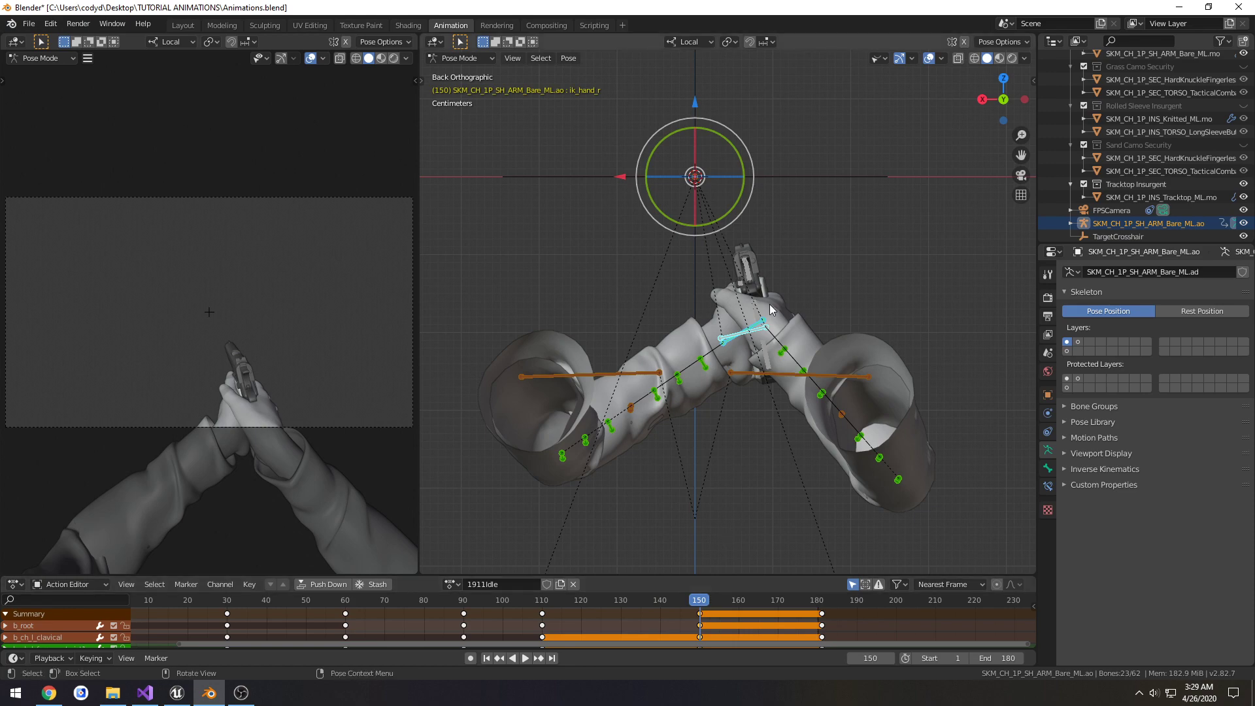
Step: Rotate ik_hand_r about -0.39° around local Z at frame 150, and move it about 0.0017 m outward and 0.0008 m down
left_click(766, 329)
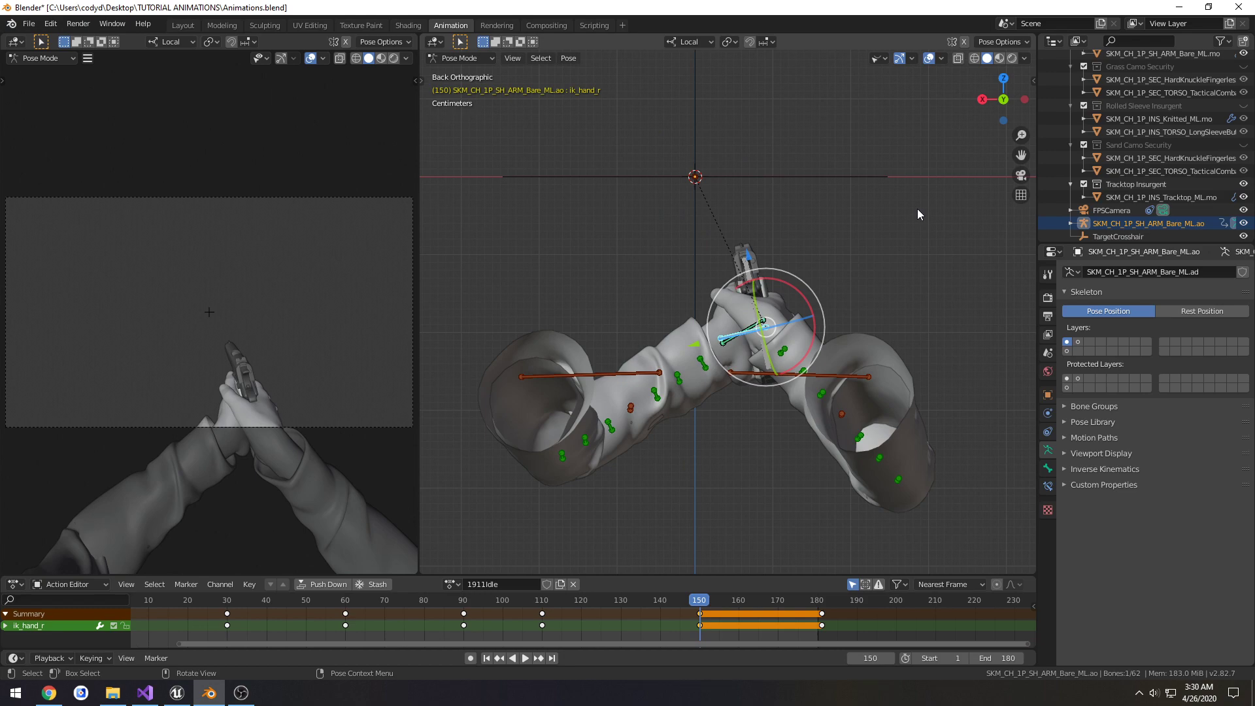
key("r")
key("z")
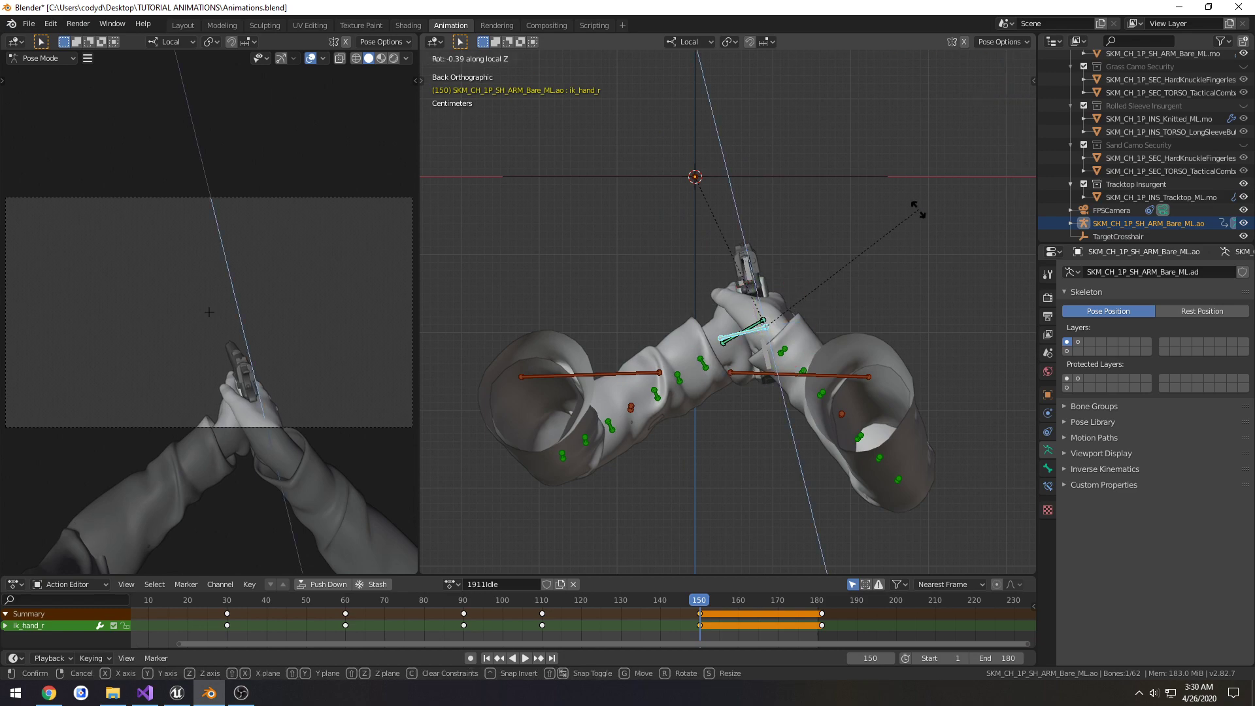
left_click(919, 210)
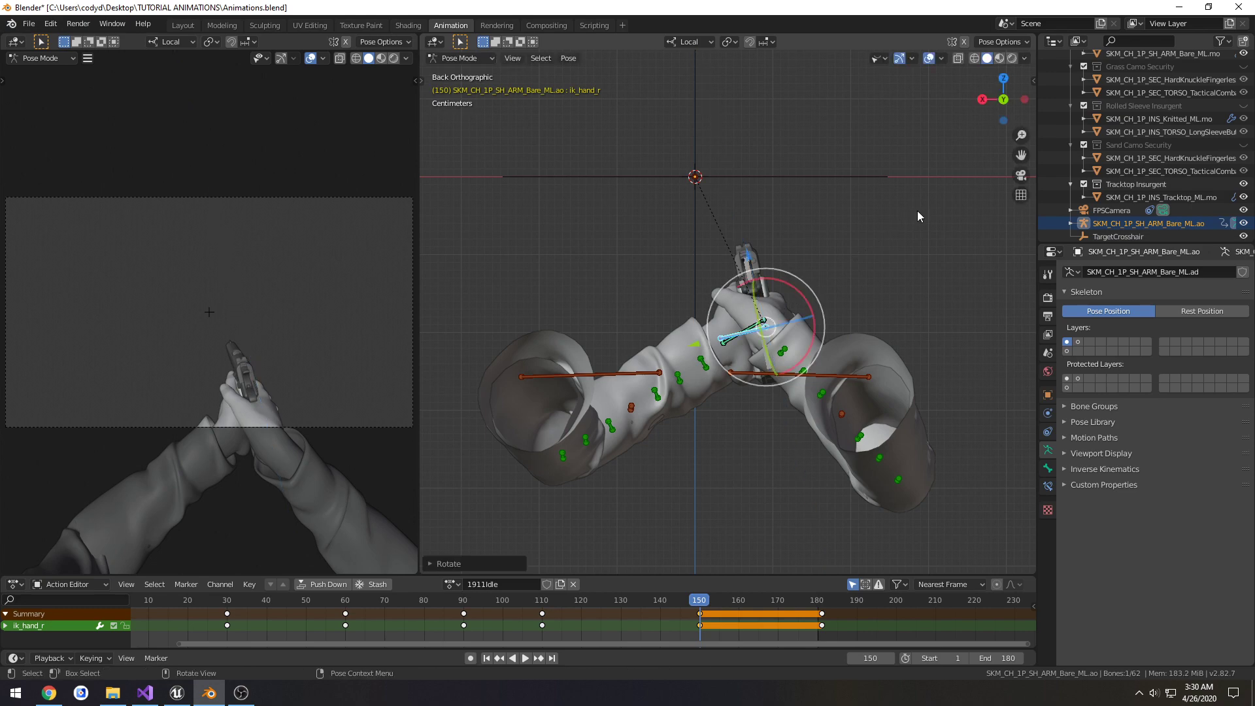
key("g")
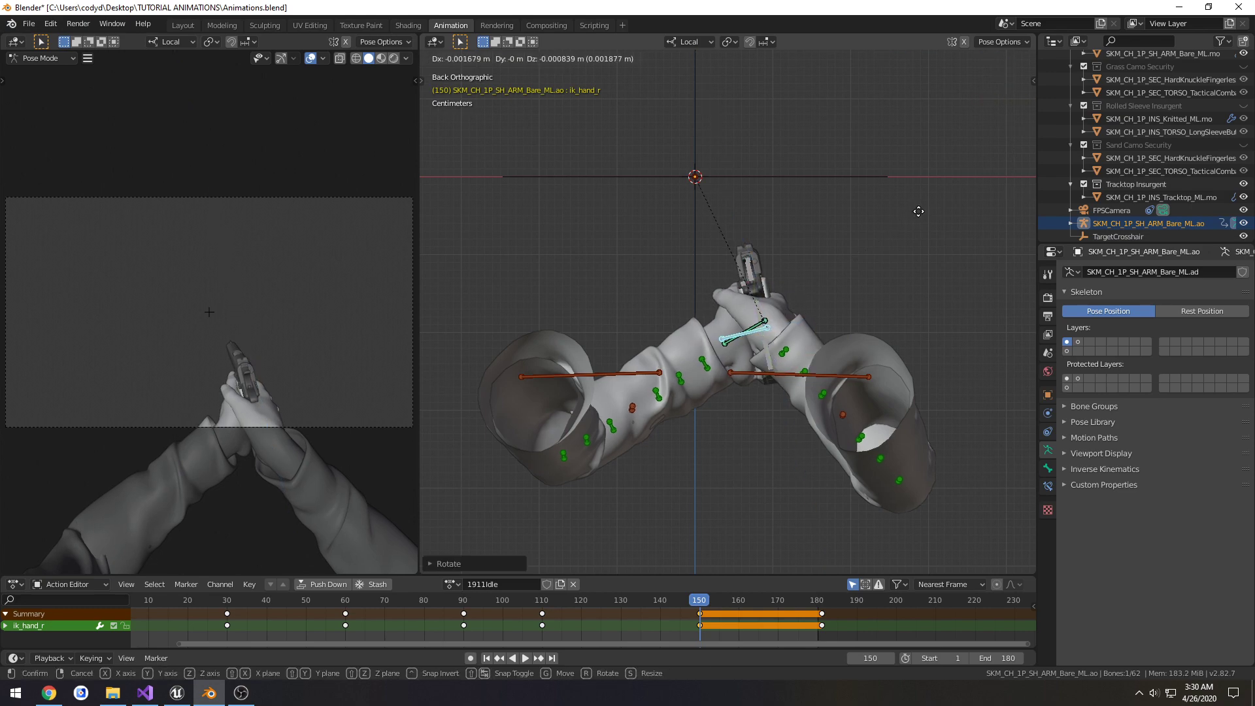
left_click(919, 211)
Step: Insert a LocRot keyframe for all visible bones to store the adjusted hand pose at frame 150
key("a")
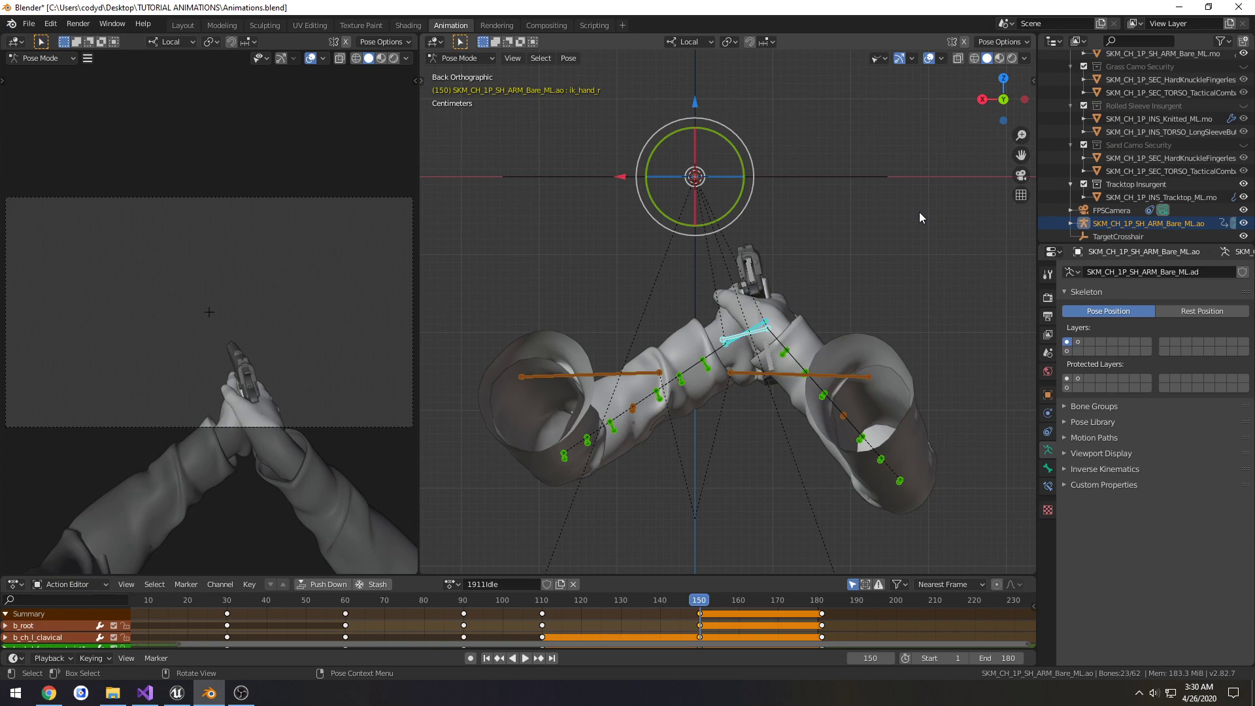
key("i")
left_click(918, 213)
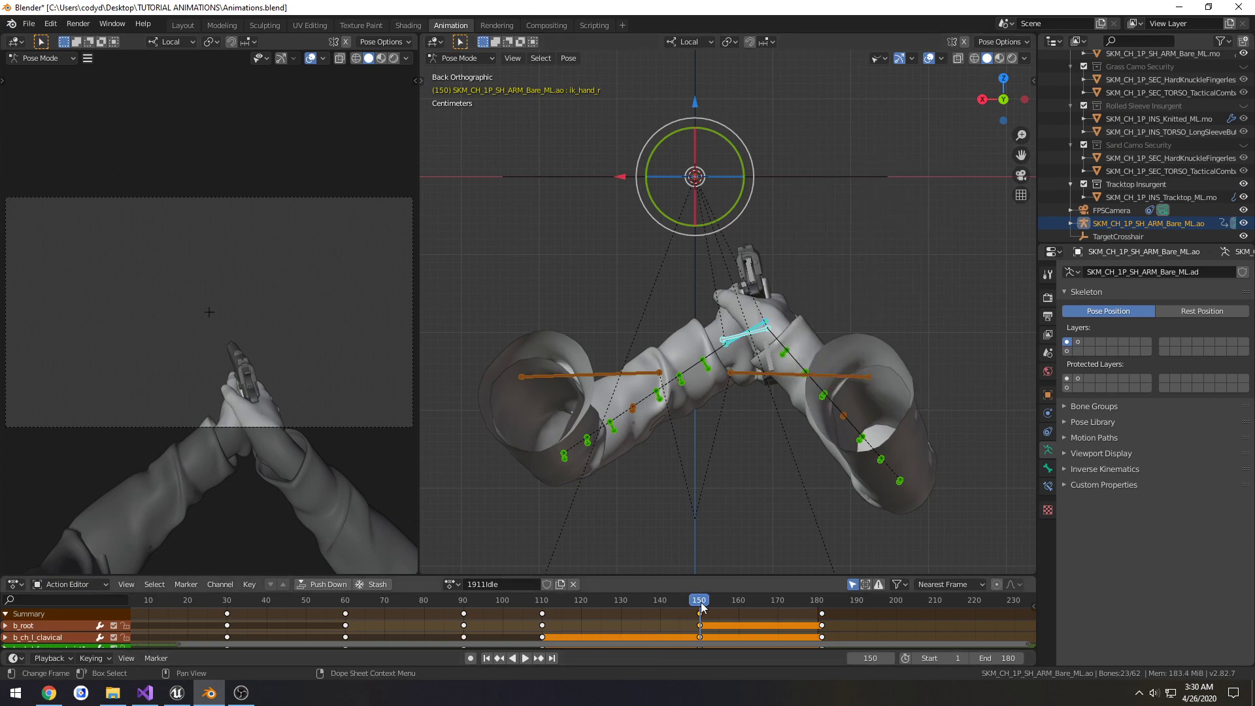
Step: Play the extended idle loop to review the movement with the frame 150 pose, and return to frame 0
key("space")
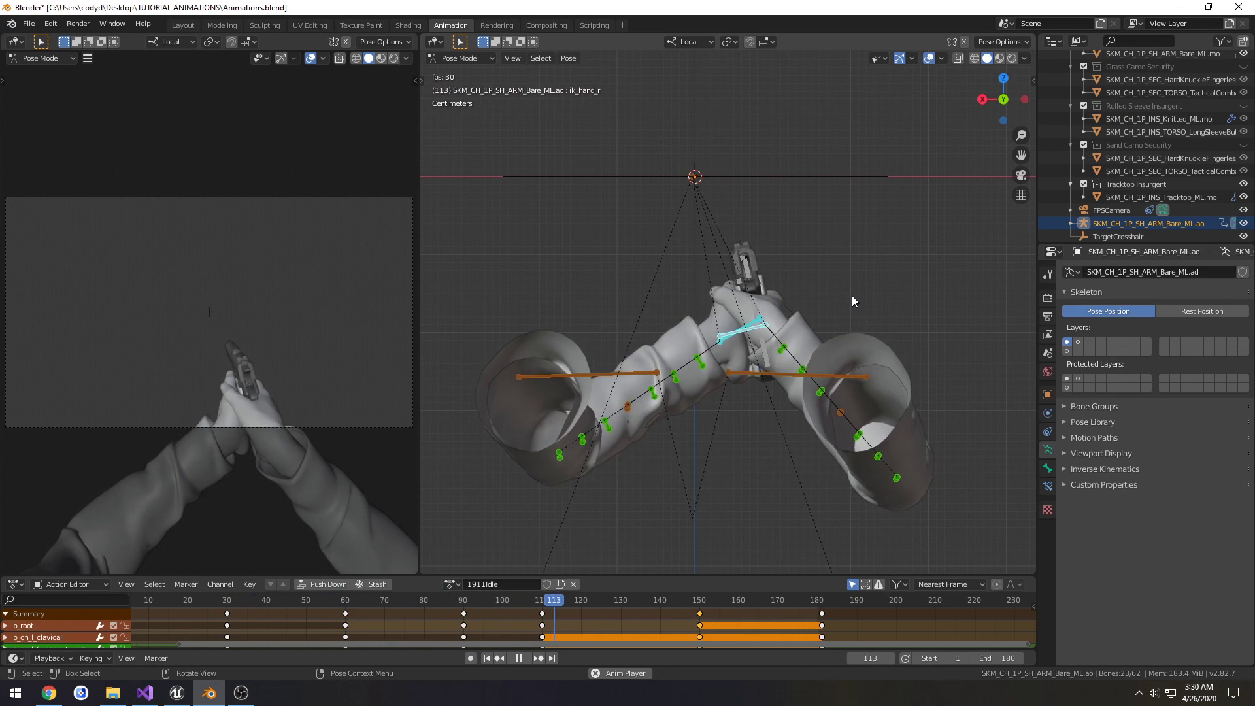
right_click(852, 295)
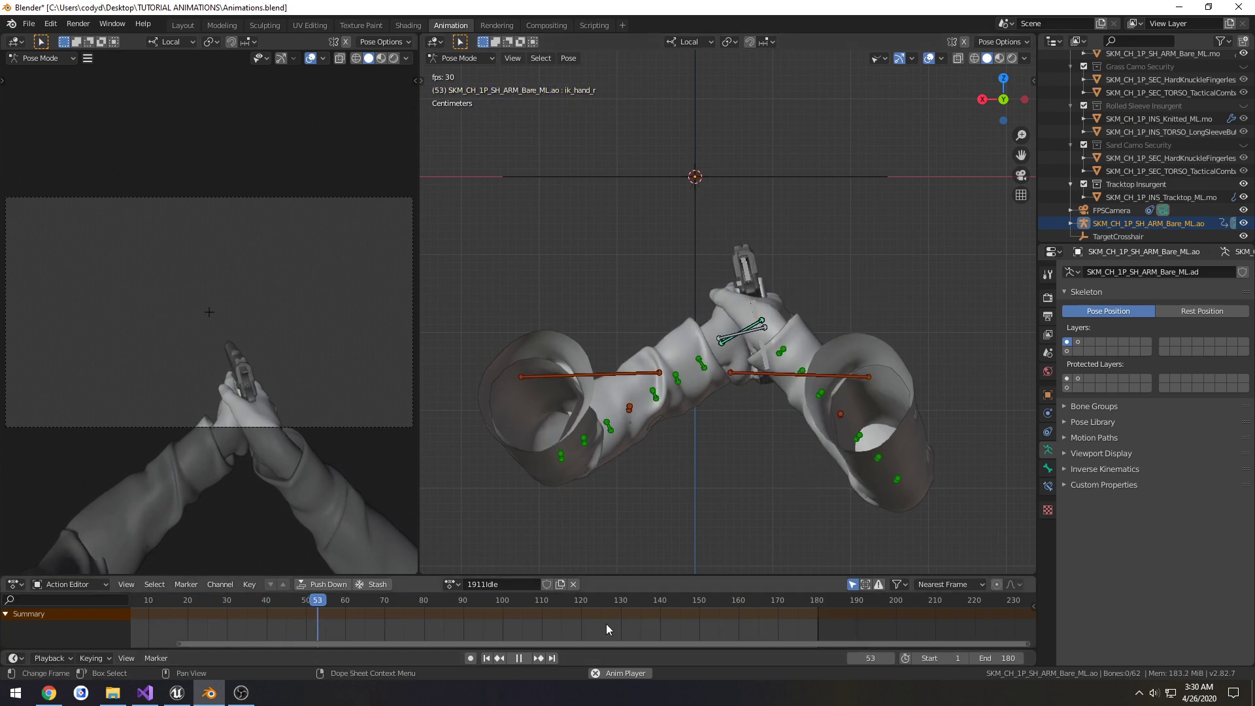
key("a")
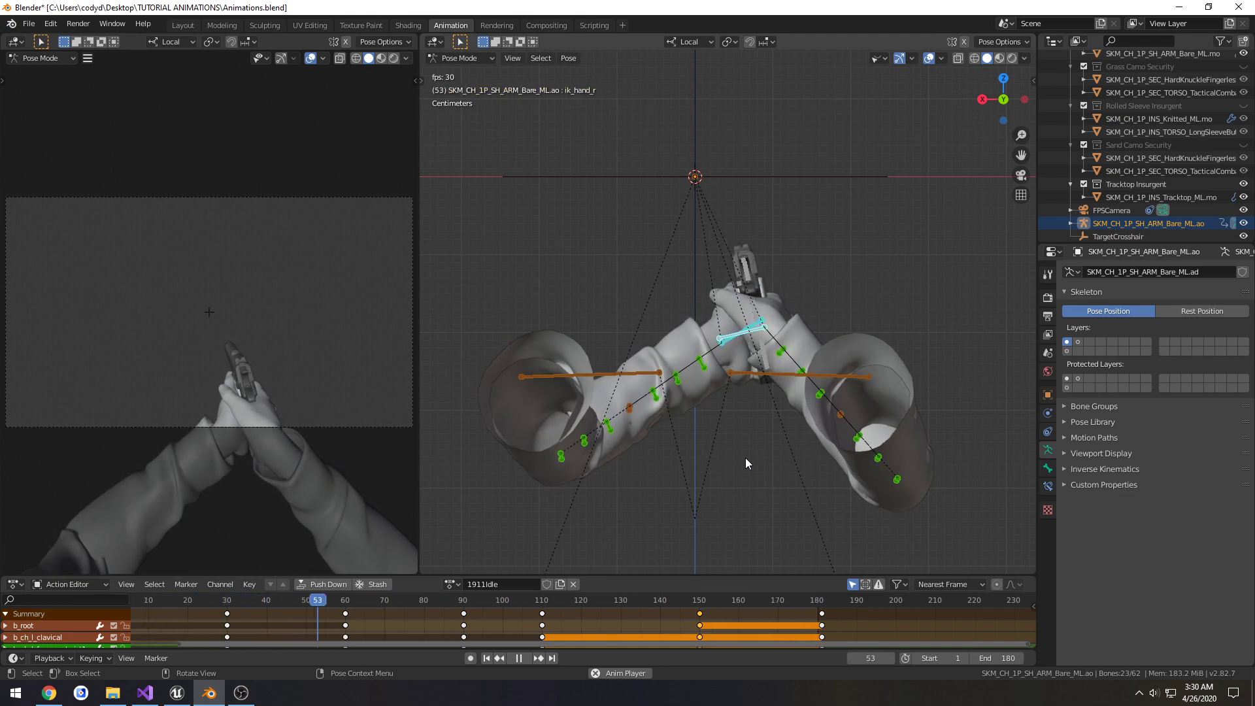
key("space")
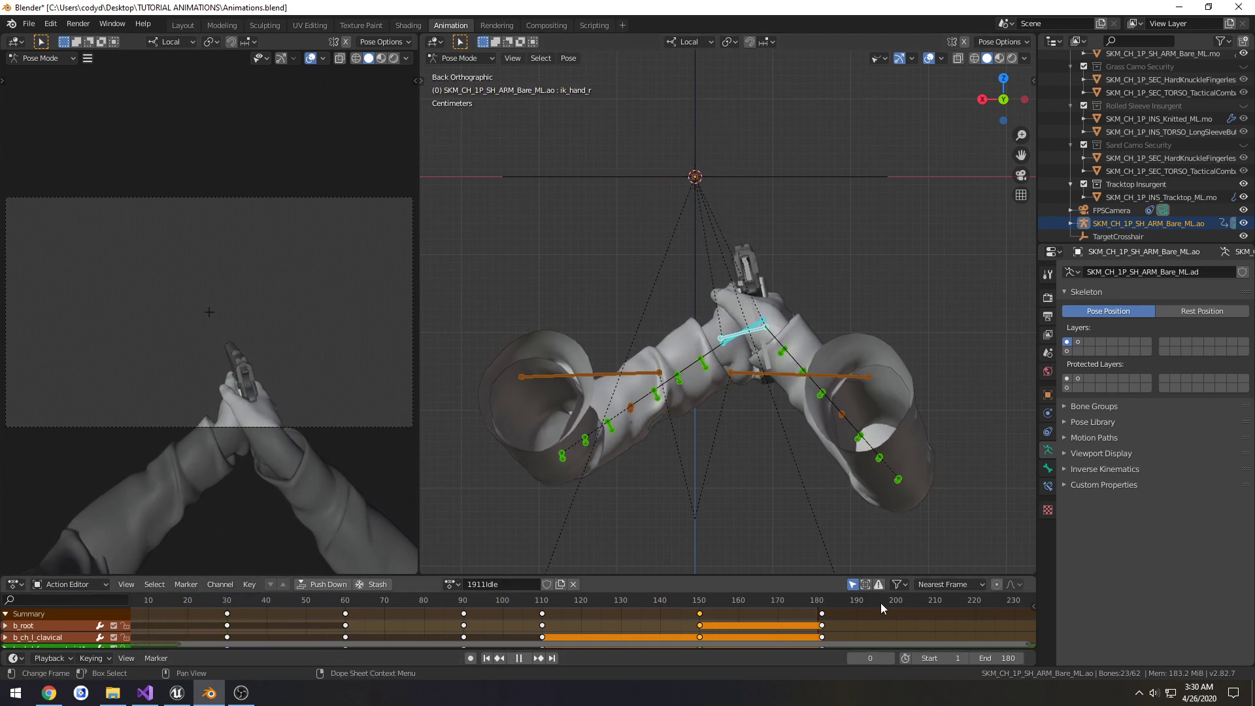
key("Escape")
key("Home")
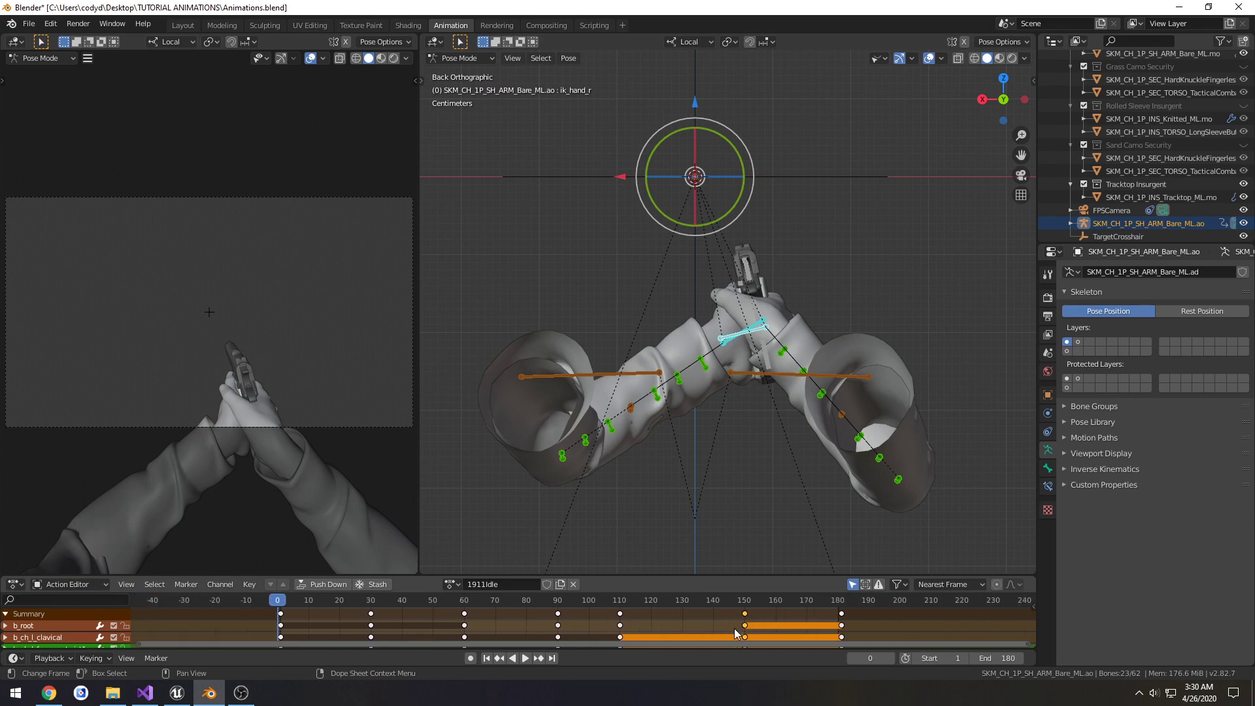
Step: Save the Animations.blend file with the extended 1911Idle action
scroll(726, 627, "up", 1)
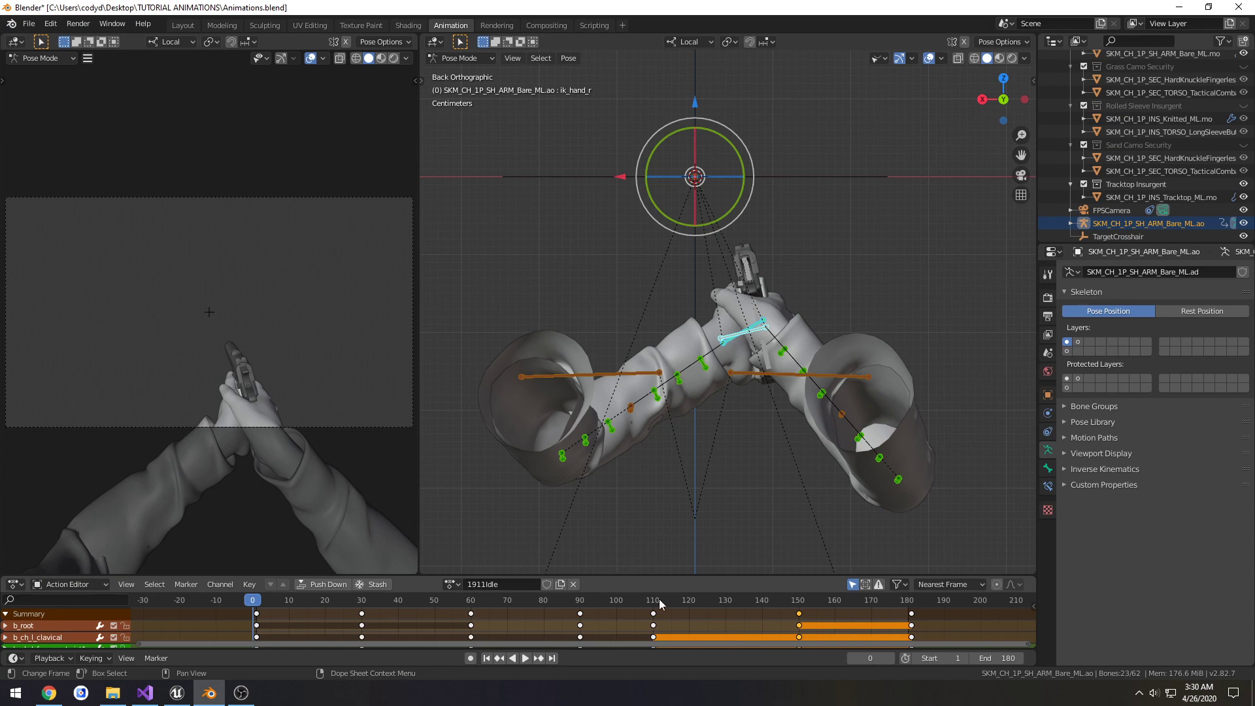
key("ctrl+s")
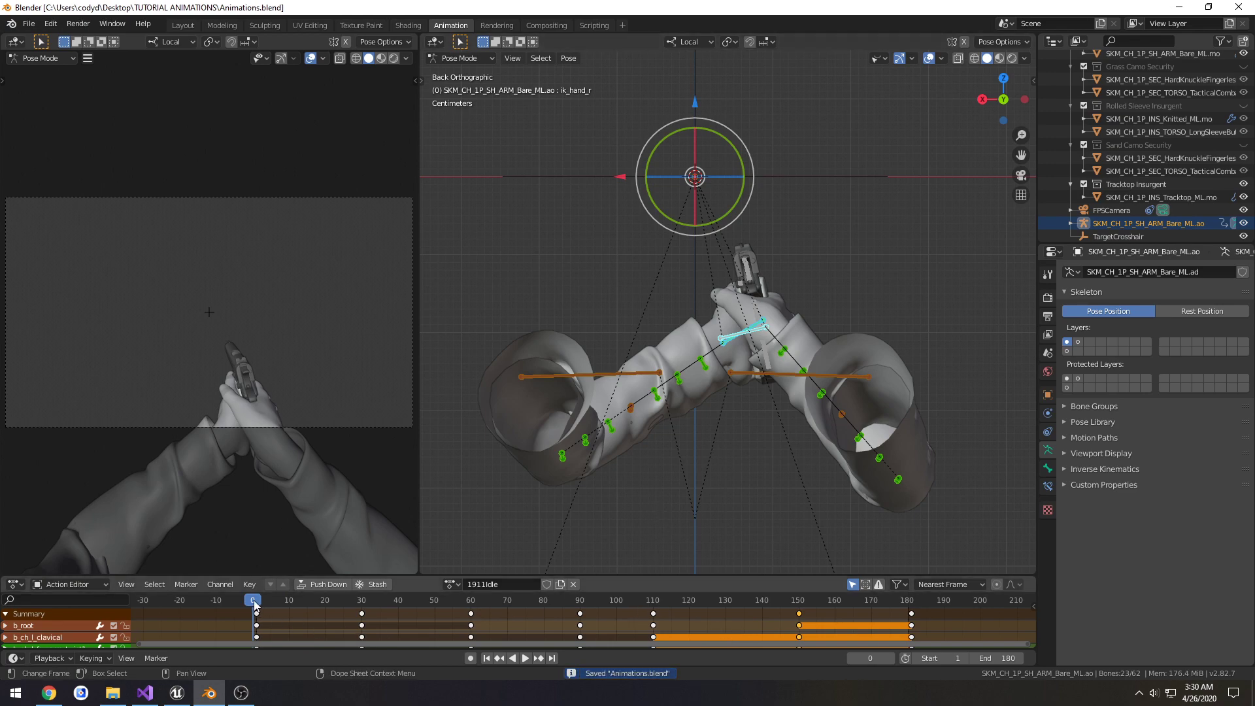
Step: Play and scrub the idle loop, comparing frames 180 and 181 at the end with frame 1 to check the loop seam
key("space")
key("Escape")
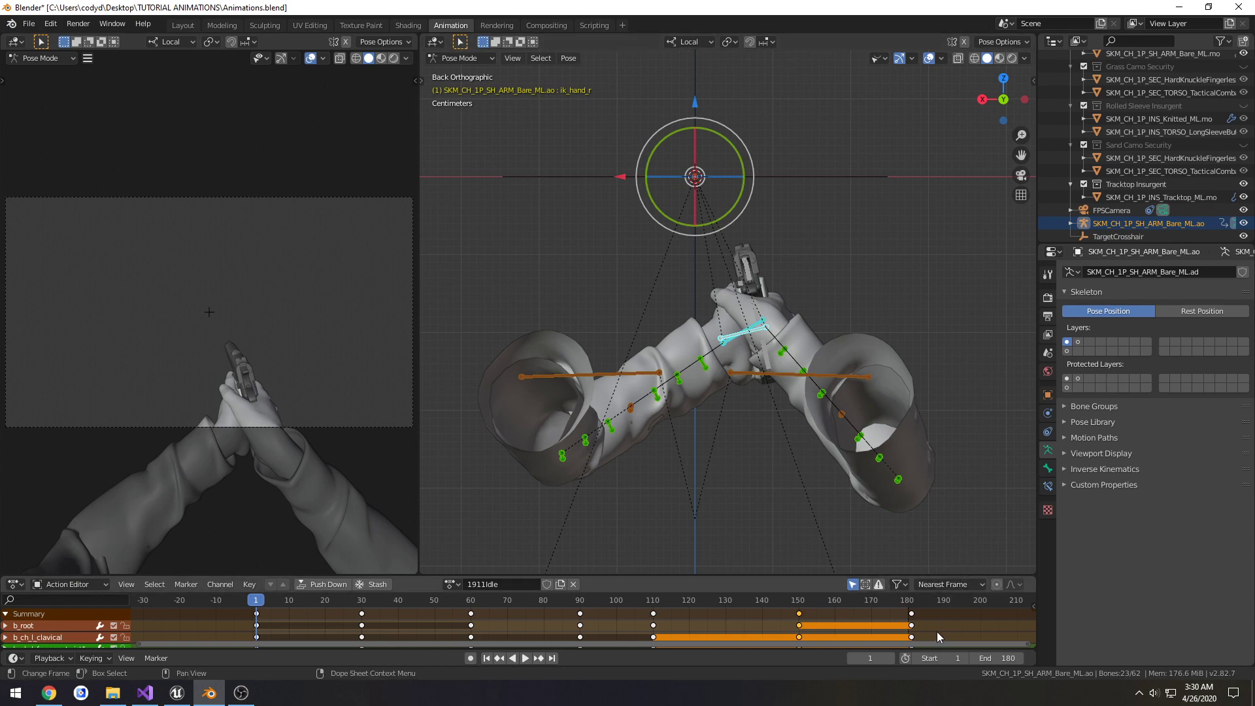
scroll(932, 618, "up", 3)
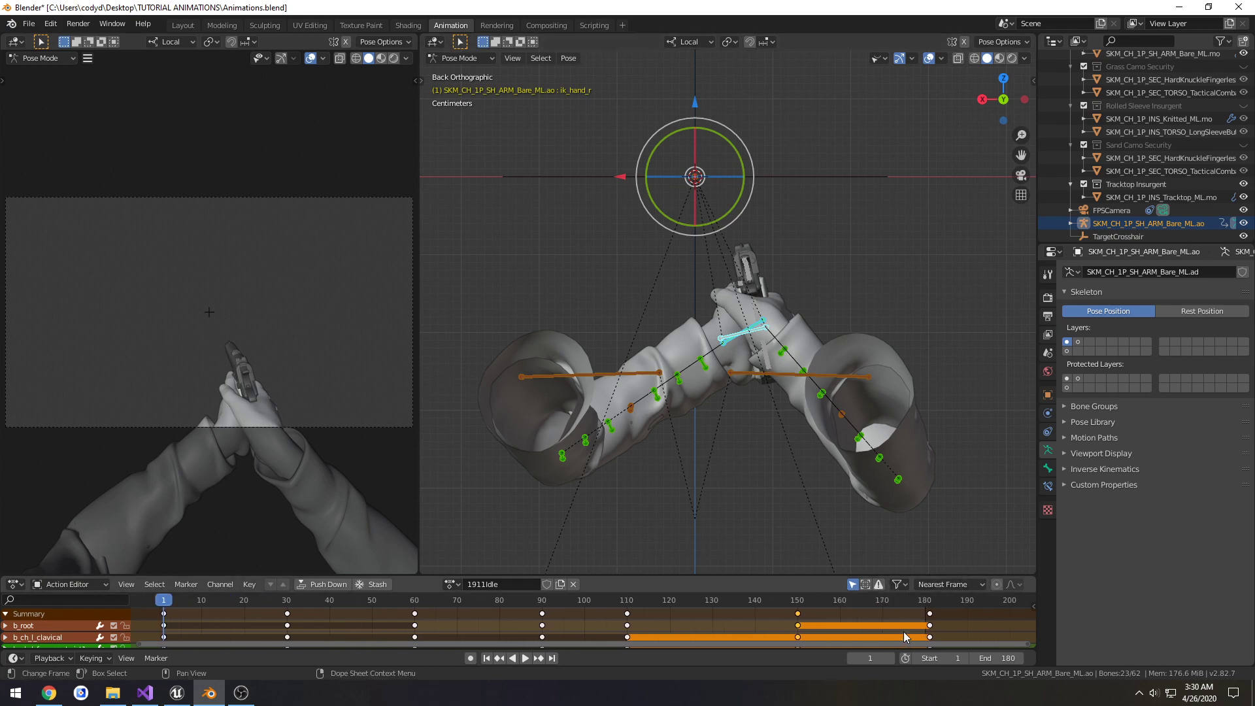
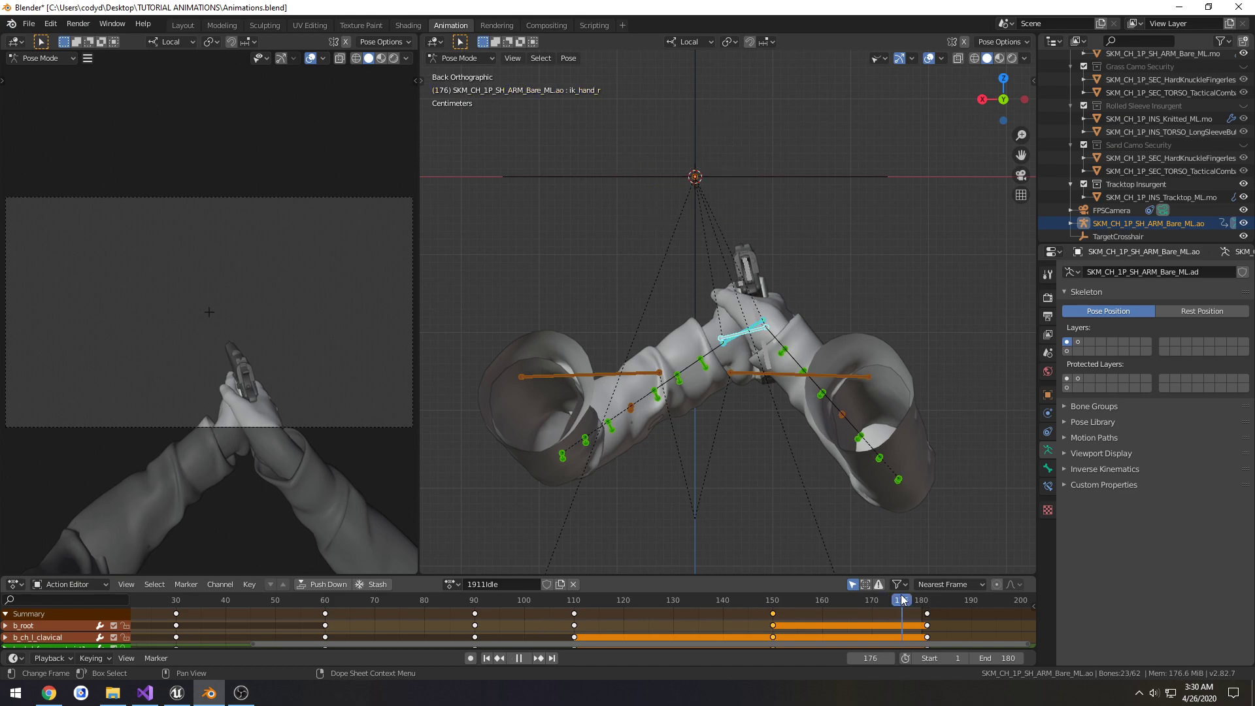
left_click(922, 612)
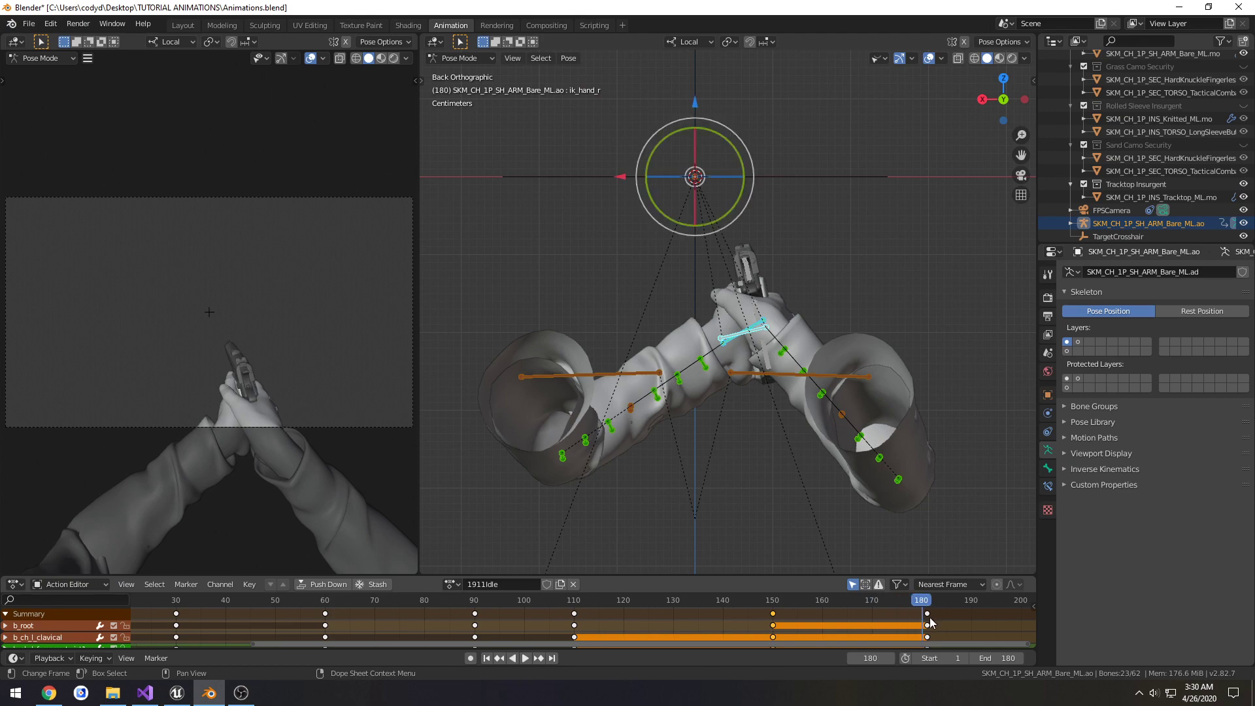
key("space")
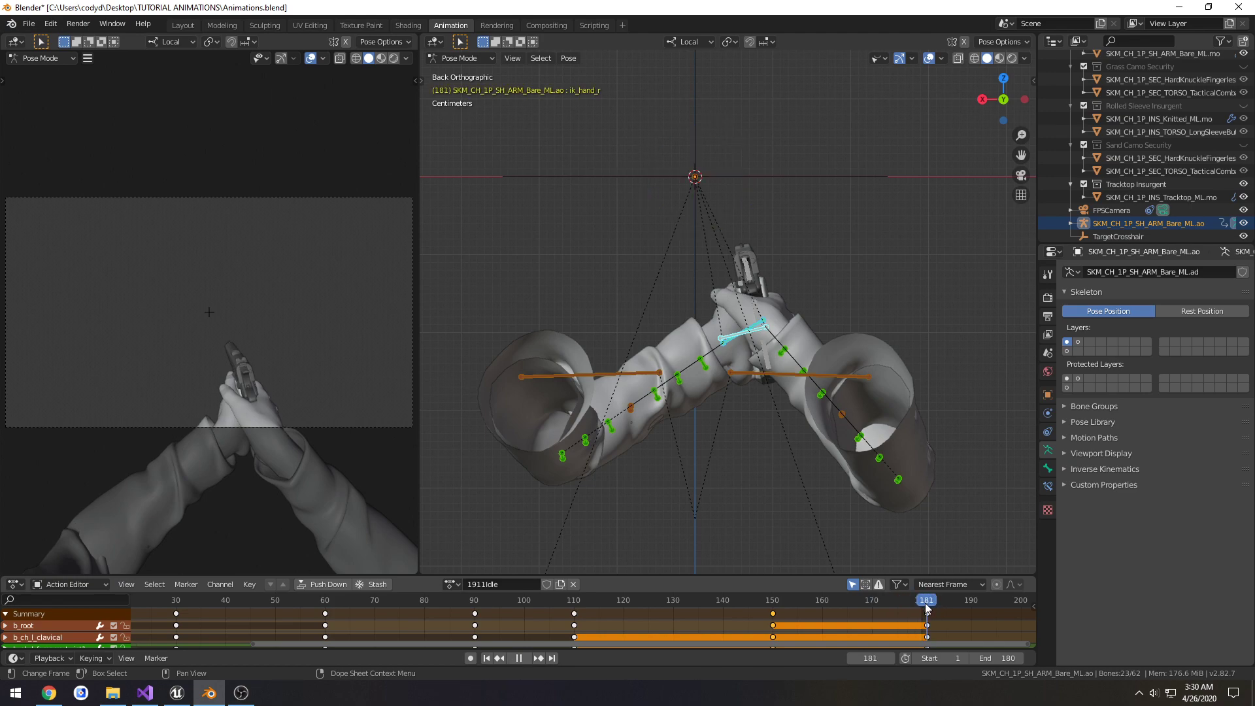
key("Escape")
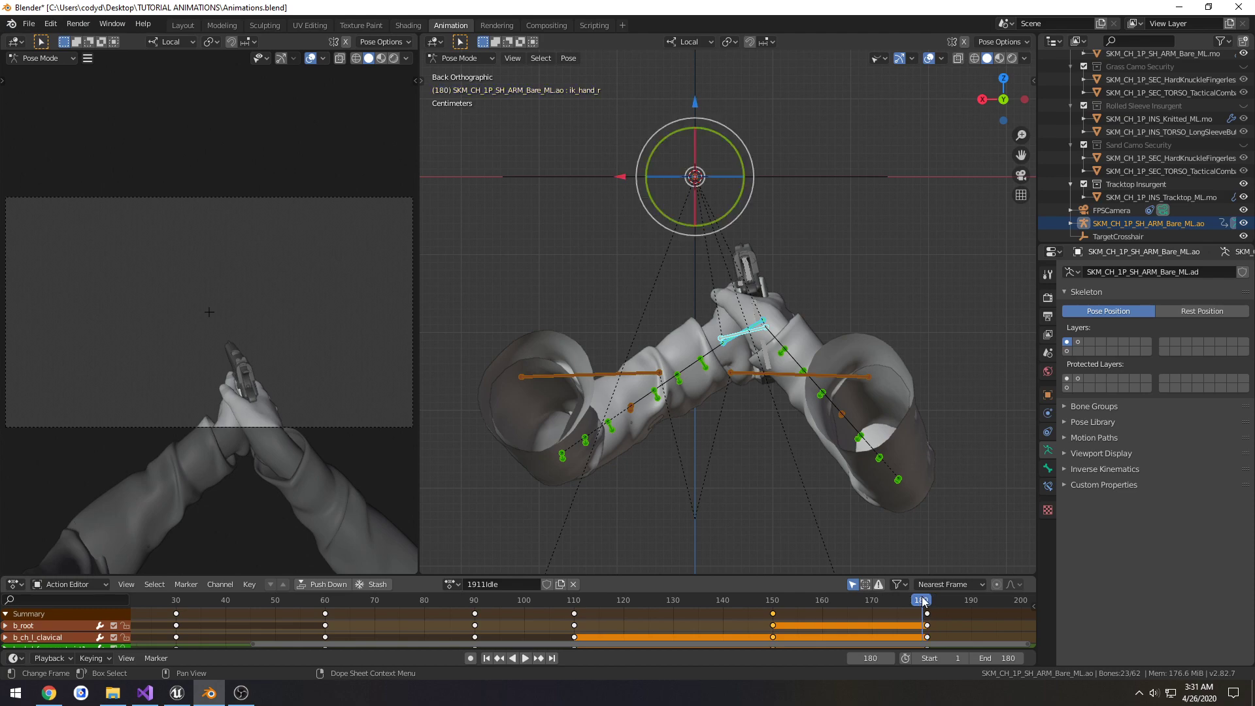
key("space")
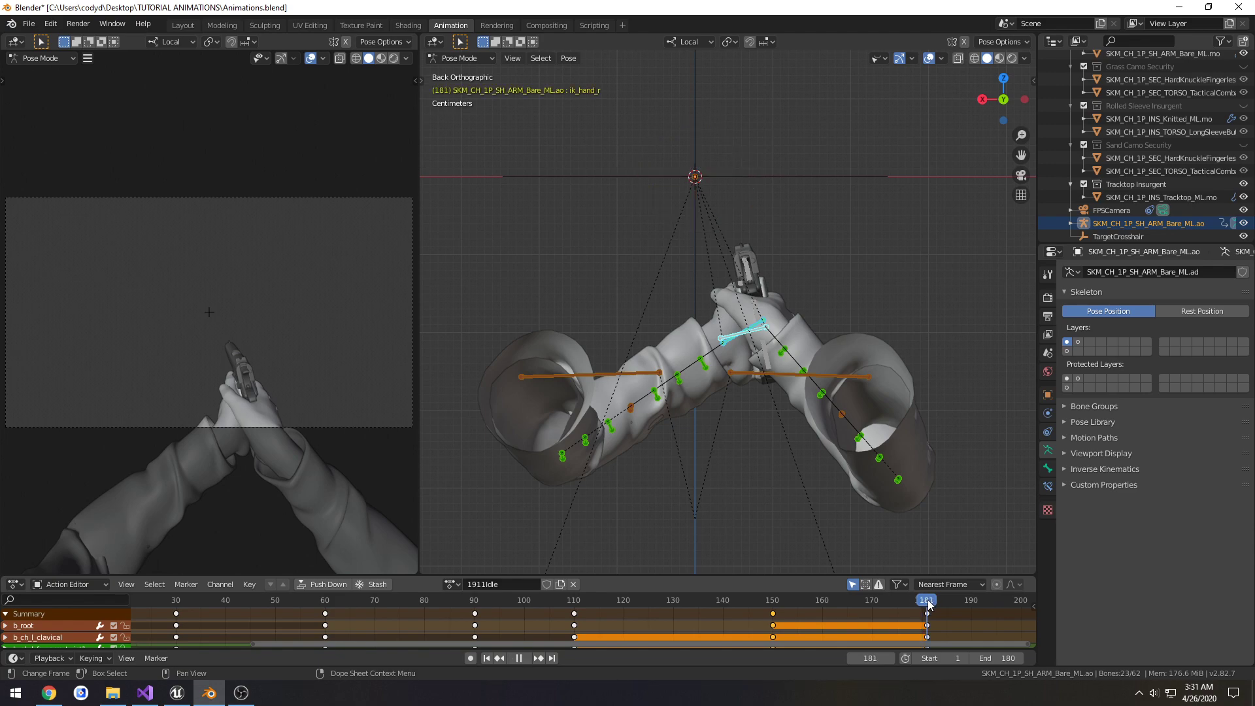
left_click_drag(928, 605, 821, 602)
middle_click_drag(738, 610, 404, 611)
left_click_drag(602, 603, 600, 605)
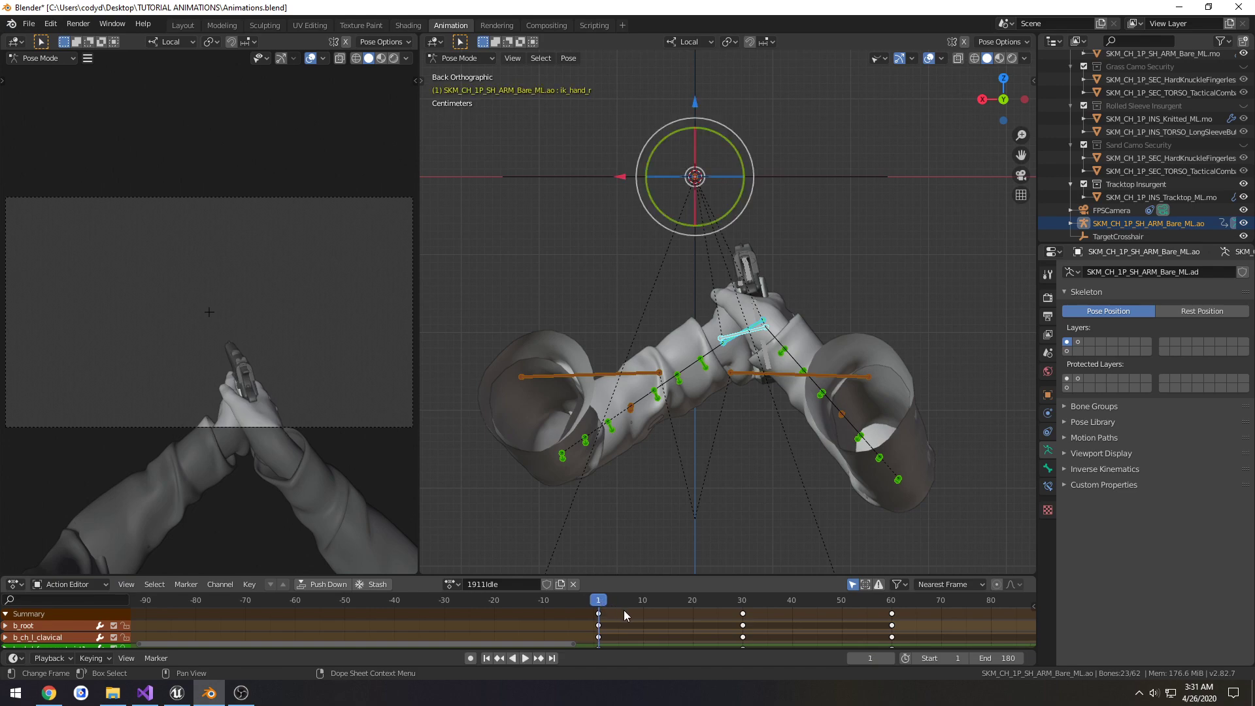
left_click_drag(600, 602, 169, 618)
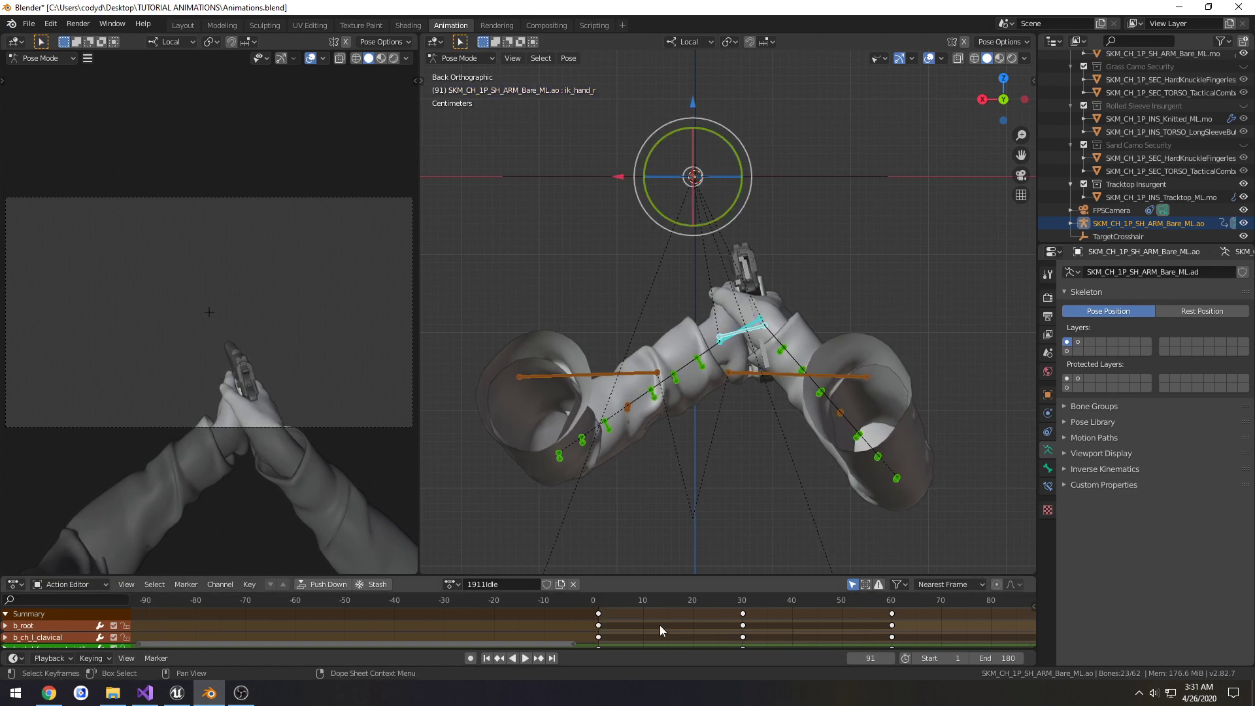
Step: Save the blend file again before exporting the animation
middle_click_drag(660, 631, 420, 631)
scroll(668, 631, "down", 3)
middle_click_drag(691, 625, 570, 633)
key("ctrl+s")
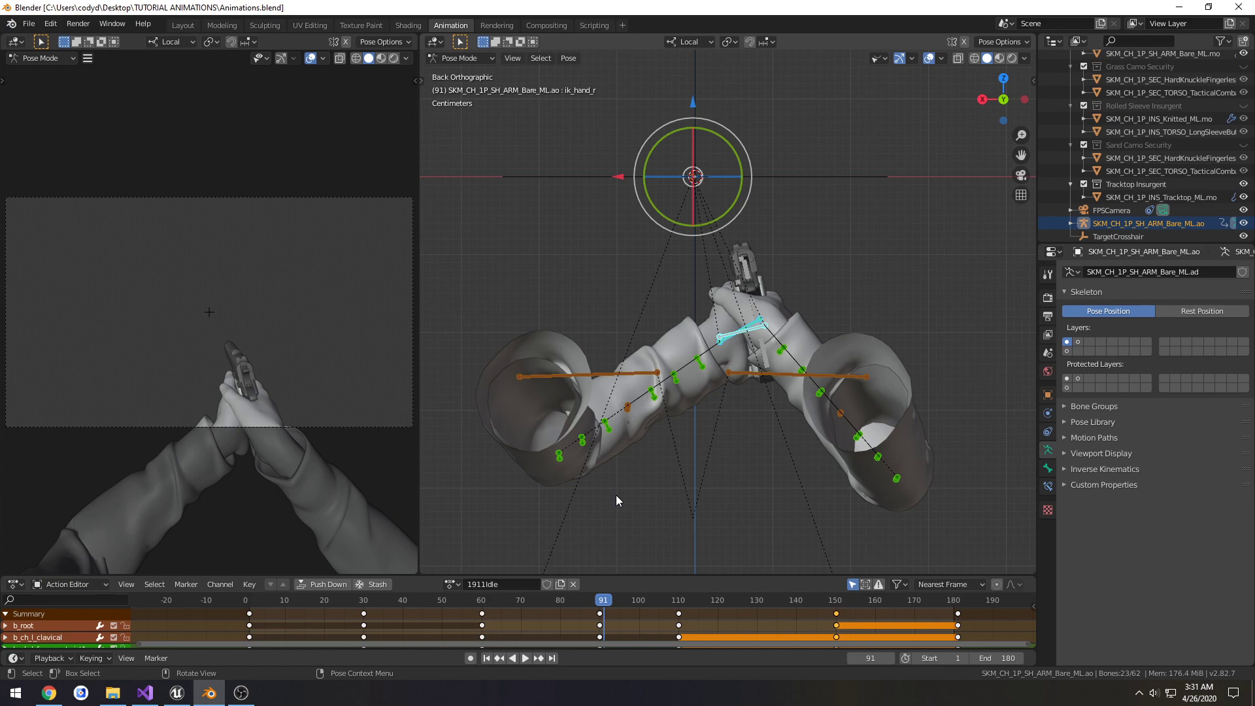
Step: Switch from Pose Mode to Object Mode and select only the SKM_CH_1P_SH_ARM_Bare_ML.ao armature
key("ctrl+Tab")
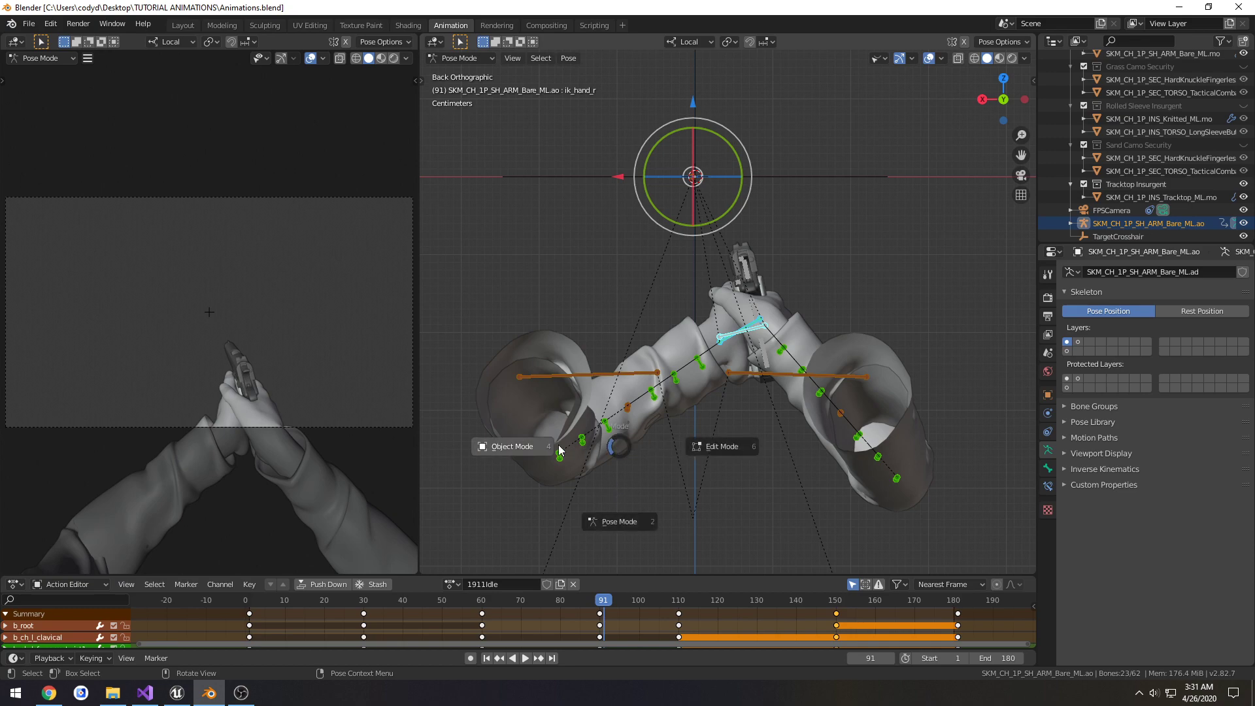
left_click(513, 446)
middle_click_drag(513, 447, 779, 419)
middle_click_drag(779, 420, 792, 455)
middle_click_drag(792, 456, 823, 391, "shift")
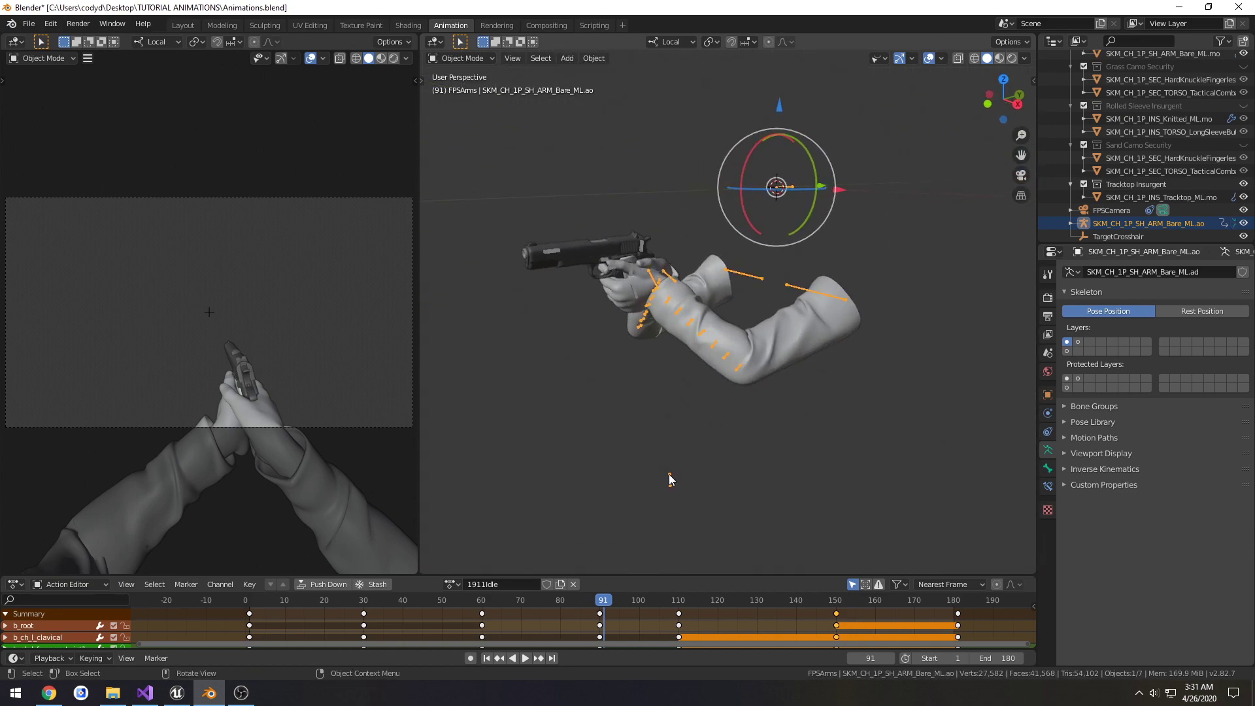
left_click(708, 477)
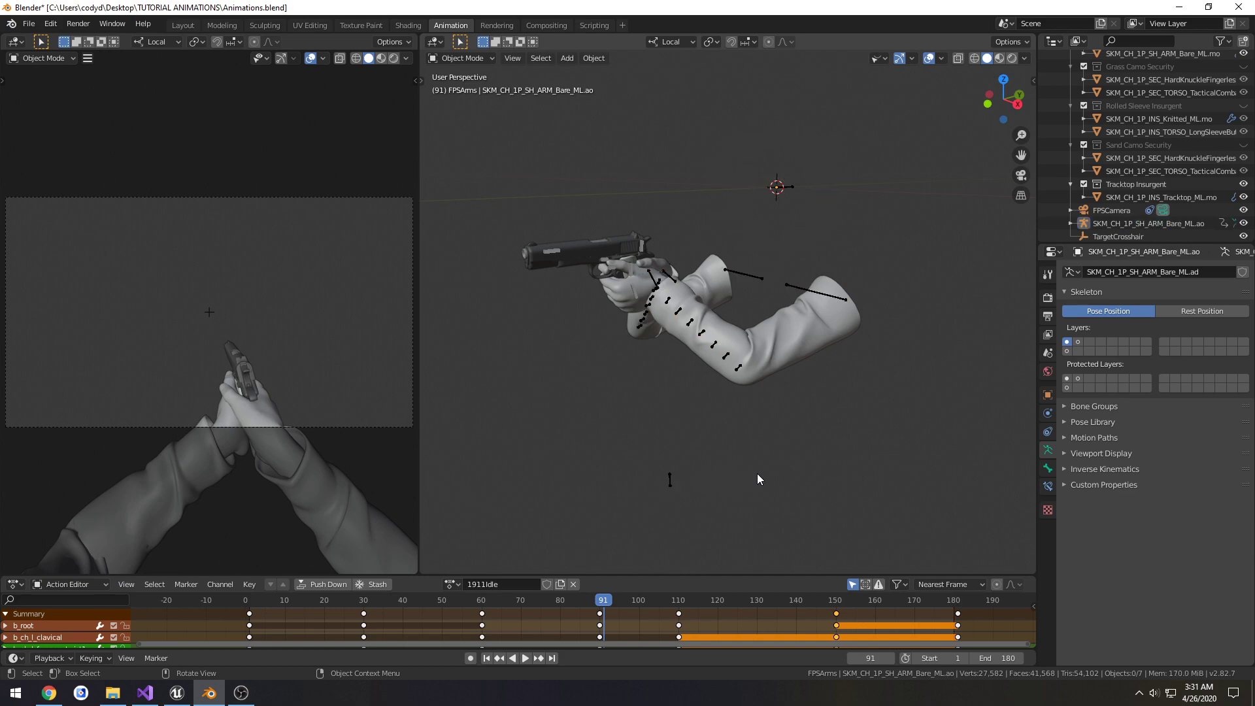
left_click(673, 480)
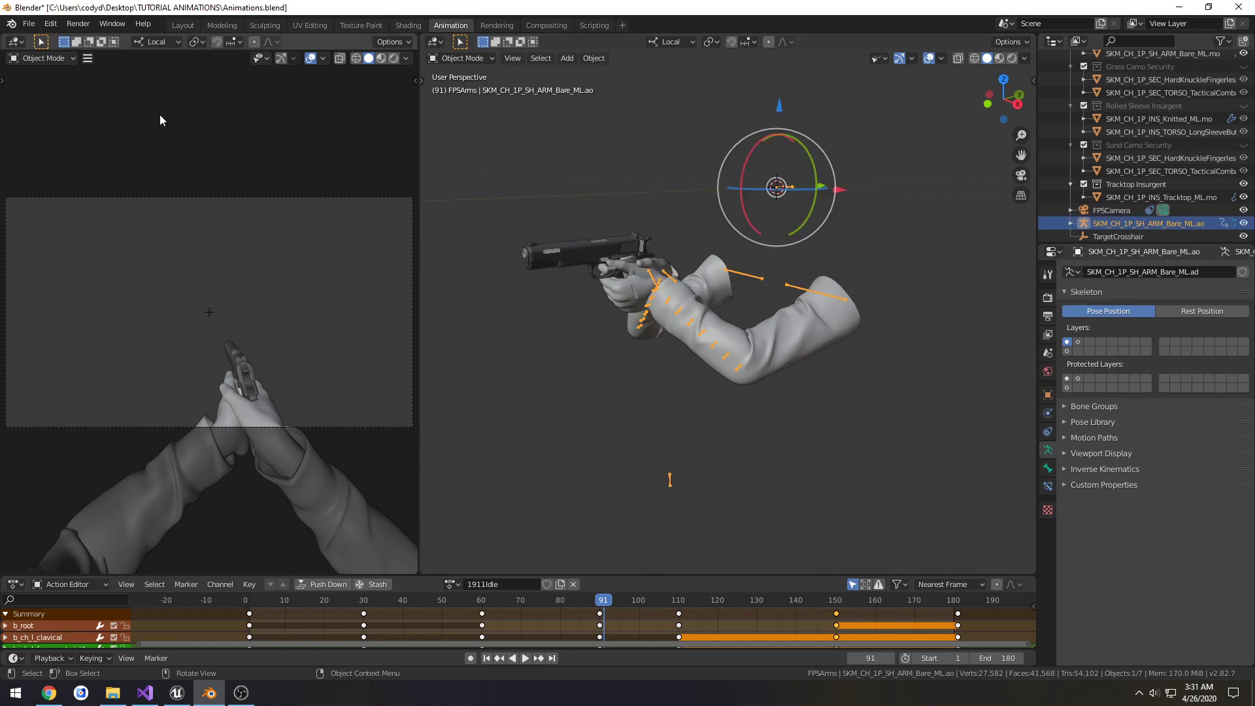
Step: Start an FBX export of the selected armature and look over the export presets and settings
left_click(29, 23)
mouse_move(56, 213)
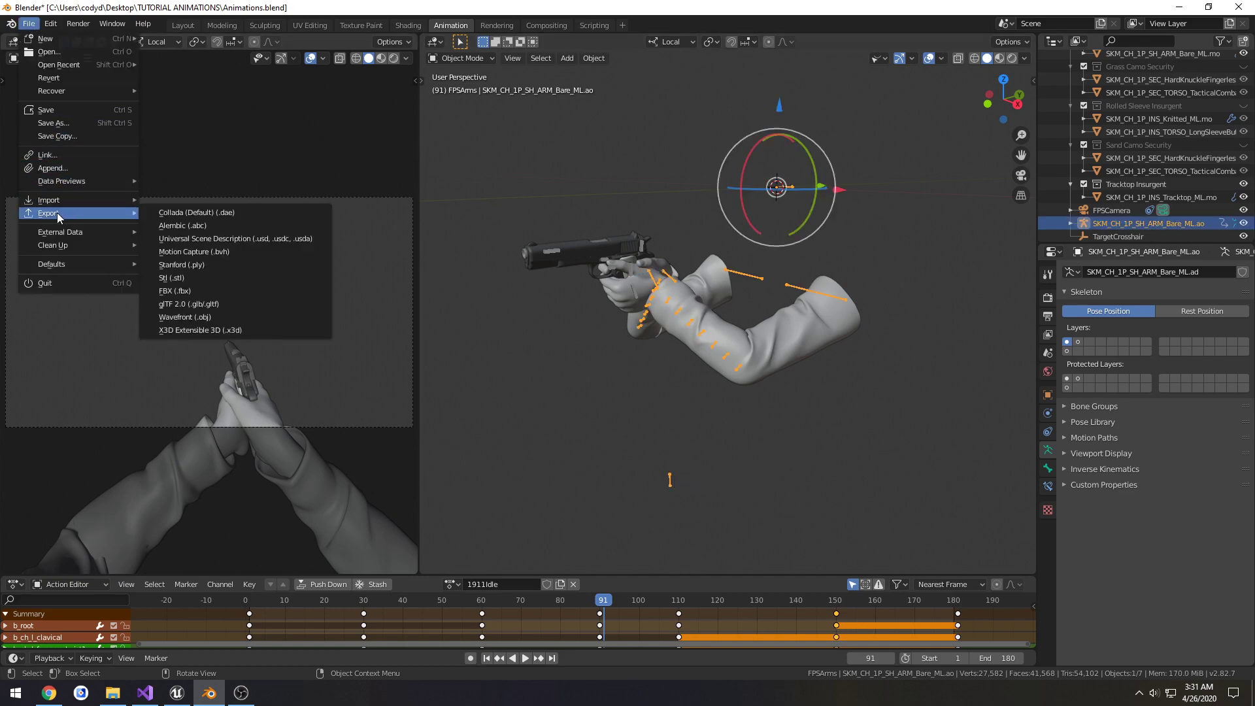
left_click(190, 288)
left_click_drag(581, 163, 488, 166)
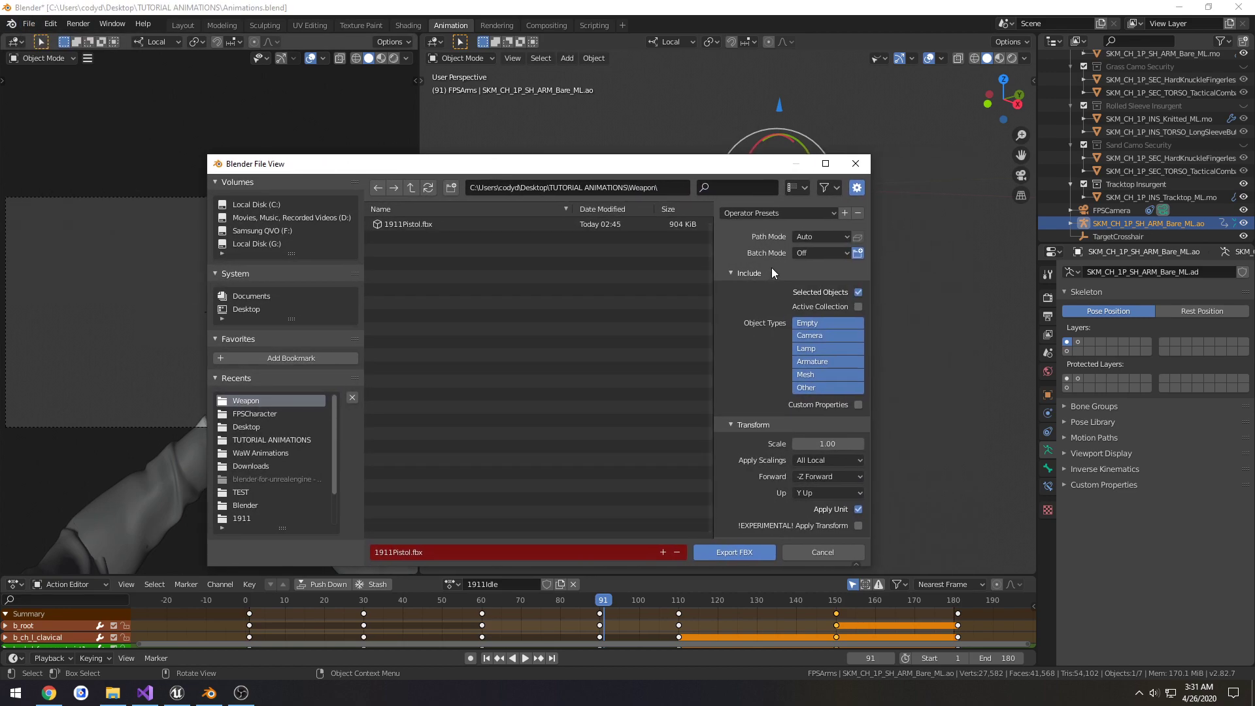
left_click(774, 213)
left_click(789, 213)
scroll(771, 358, "down", 2)
scroll(771, 359, "up", 2)
Step: Change the export location from the Weapon folder to its parent TUTORIAL ANIMATIONS folder
left_click(570, 187)
key("BackSpace")
key("BackSpace")
key("BackSpace")
key("BackSpace")
key("BackSpace")
key("BackSpace")
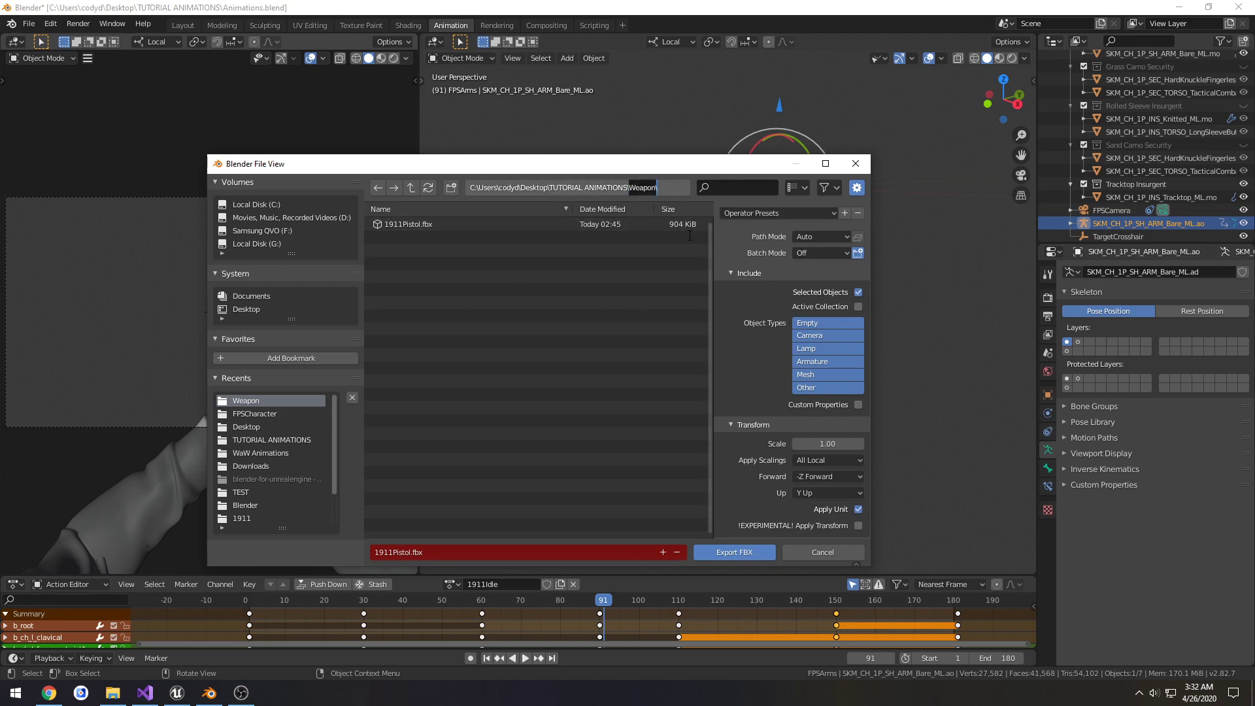
key("Return")
Step: Create a new folder named Animations inside TUTORIAL ANIMATIONS and open it
right_click(473, 329)
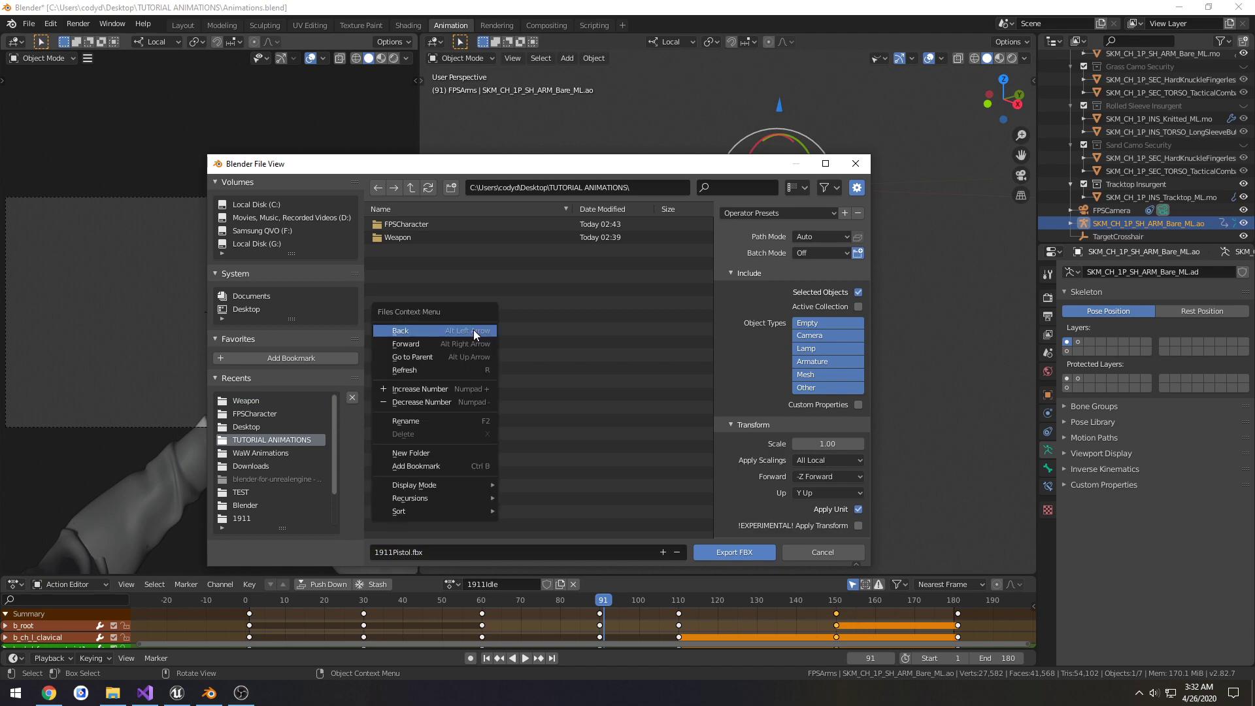
left_click(434, 453)
type("Animations")
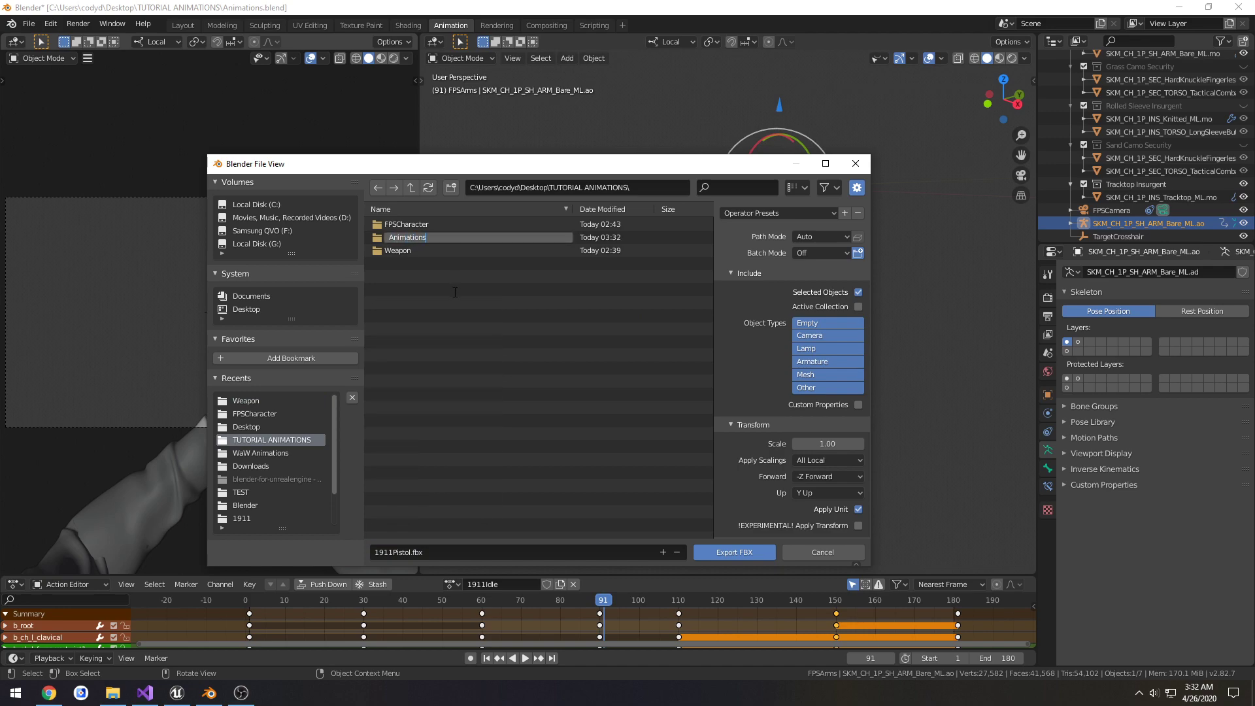
key("Return")
double_click(419, 222)
right_click(436, 253)
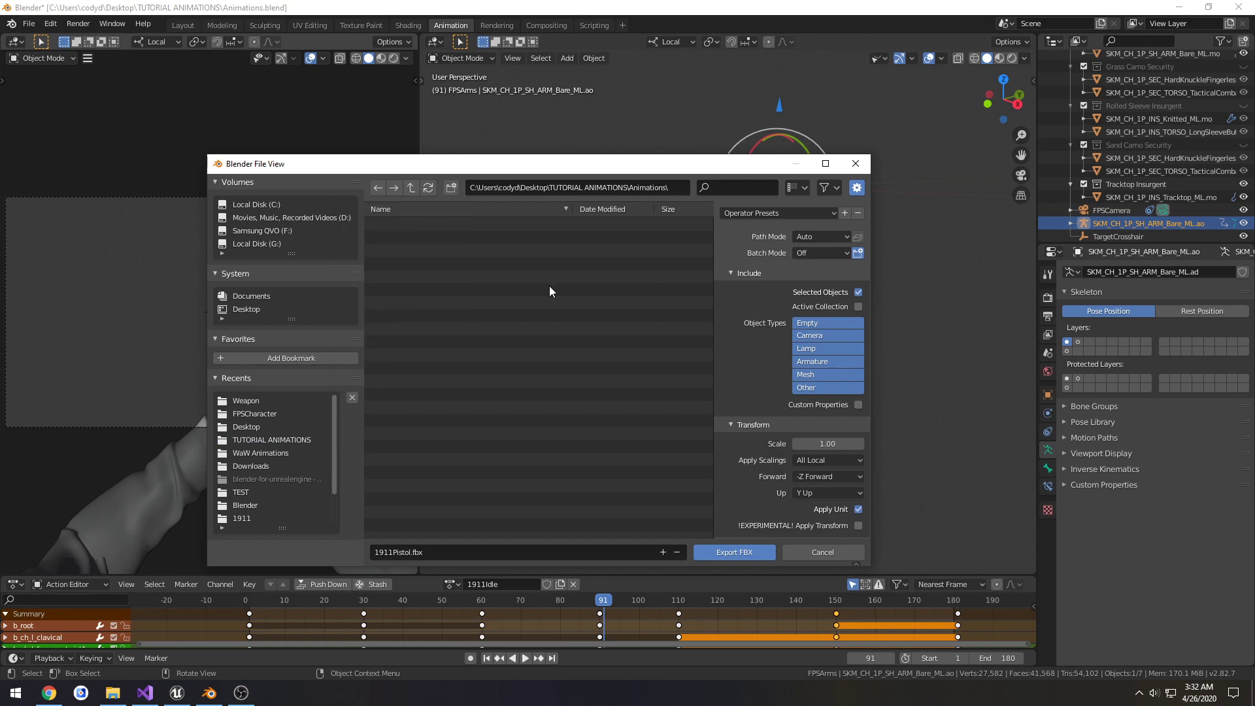
Step: Go back to the TUTORIAL ANIMATIONS folder and delete the new Animations folder
left_click(636, 190)
key("End")
key("BackSpace")
key("BackSpace")
key("BackSpace")
key("BackSpace")
key("BackSpace")
key("BackSpace")
key("BackSpace")
key("BackSpace")
key("BackSpace")
key("BackSpace")
key("BackSpace")
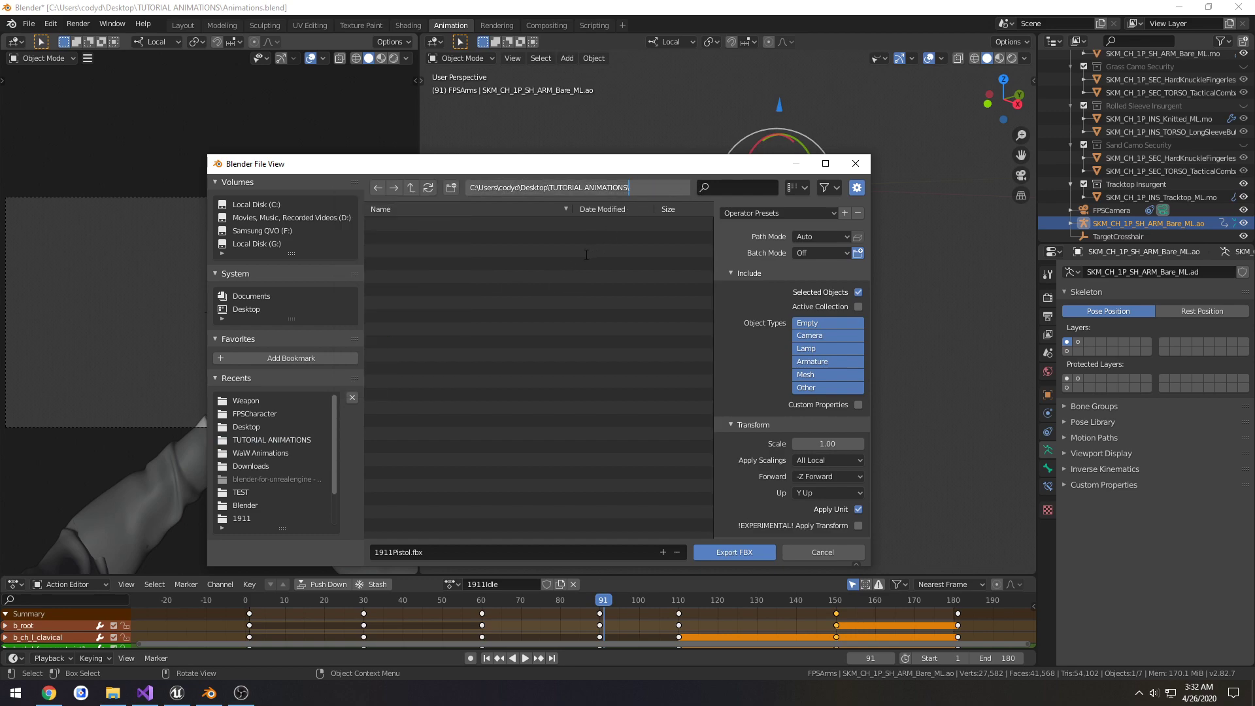
key("Return")
left_click(417, 227)
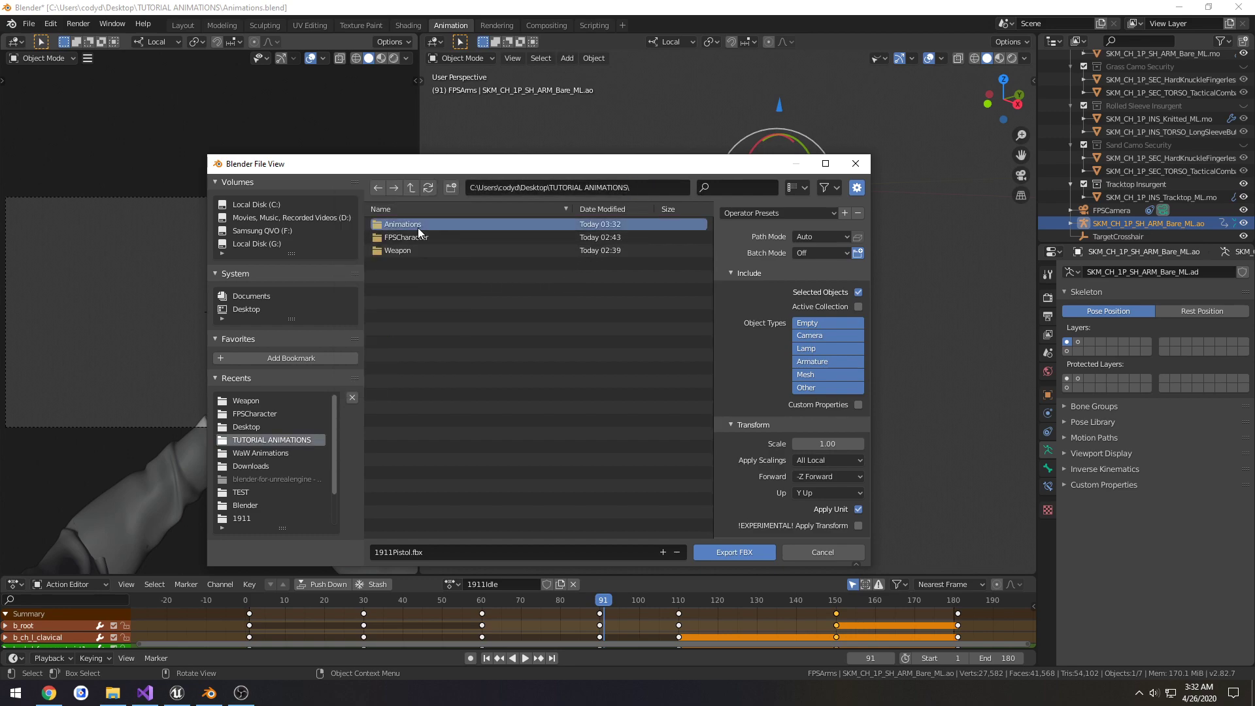
double_click(418, 232)
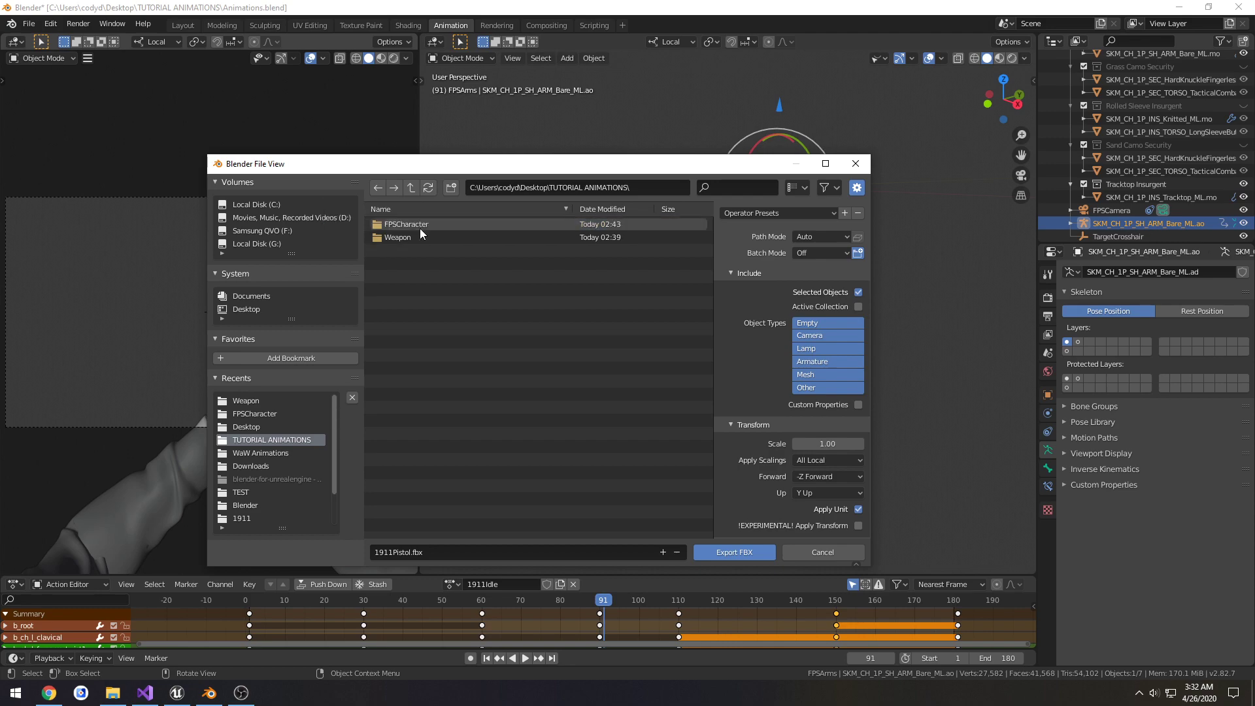
Step: Open the FPSCharacter folder as the export destination and name the export file PistolIdle.fbx
right_click(419, 225)
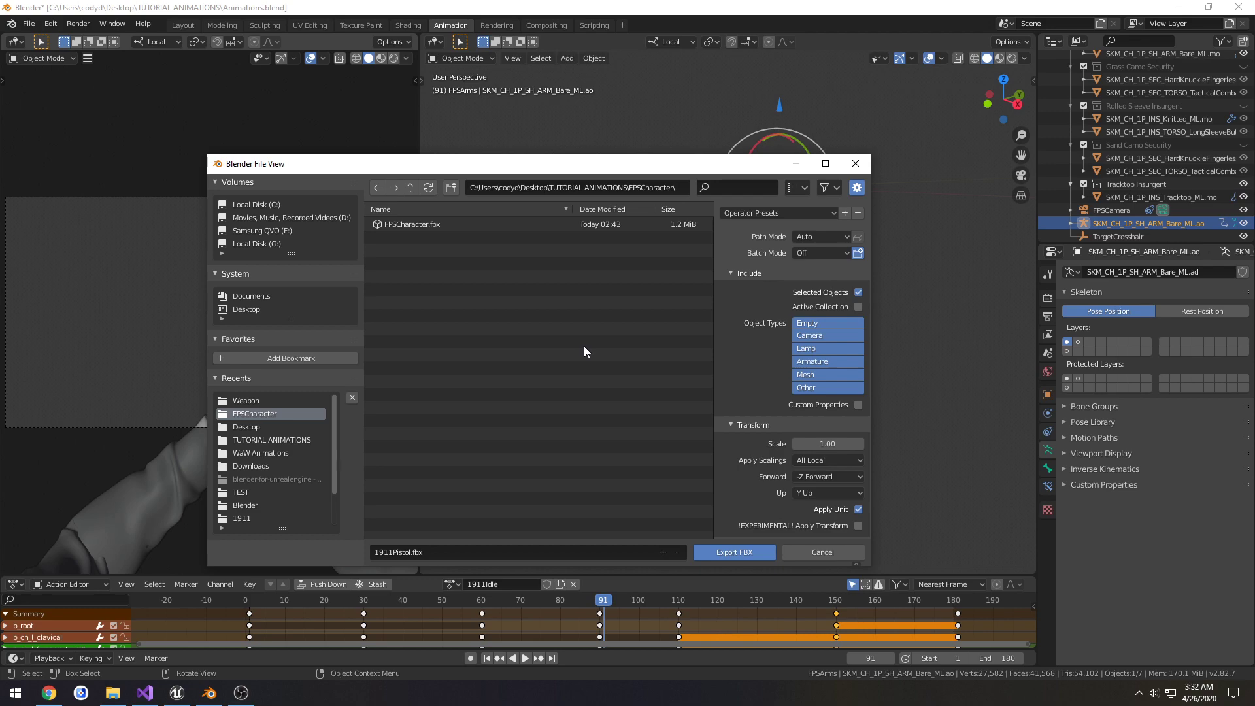
left_click(460, 556)
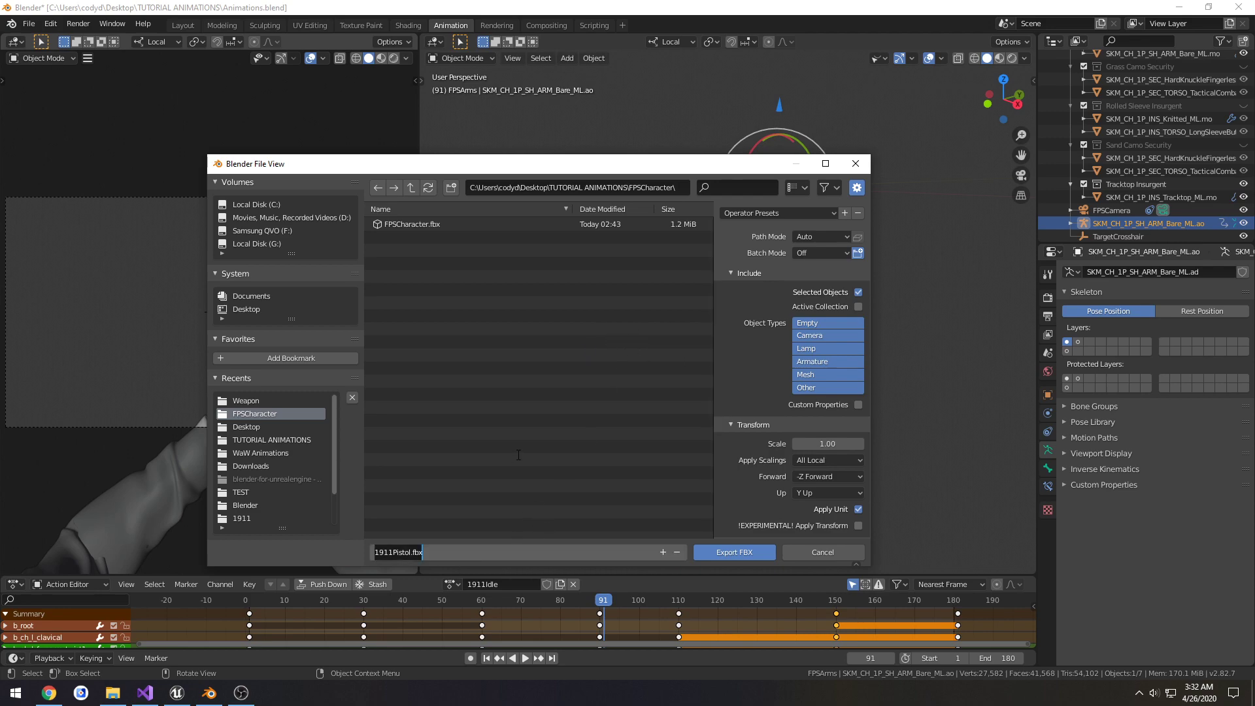
type("PistolIdle")
key("Return")
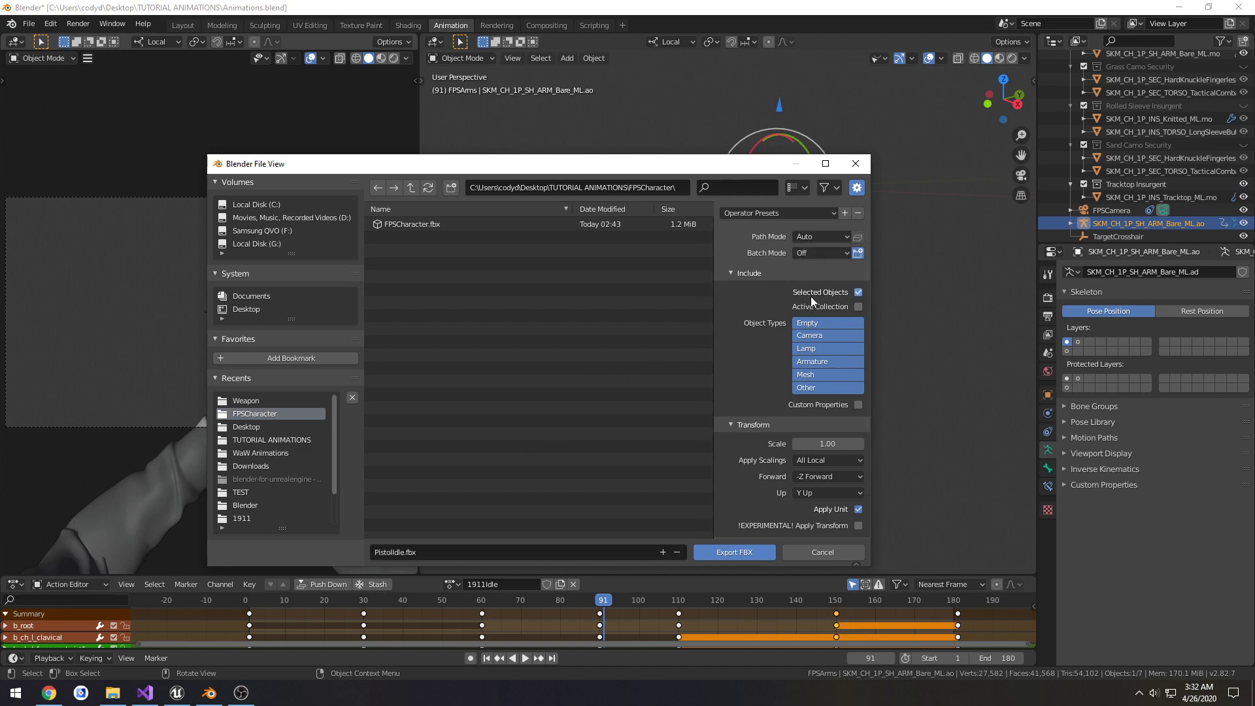
Step: Expand the Armature export settings, enable Bake Animation, and turn off NLA Strips
scroll(790, 312, "down", 2)
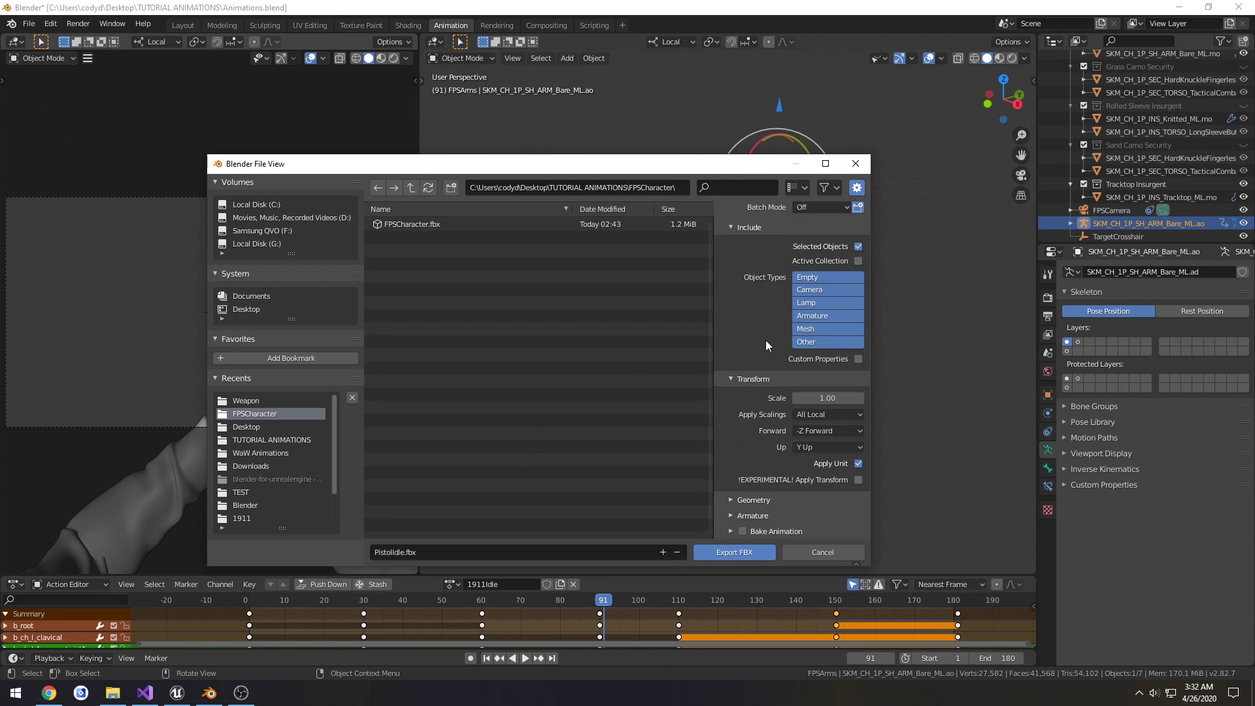
left_click(730, 500)
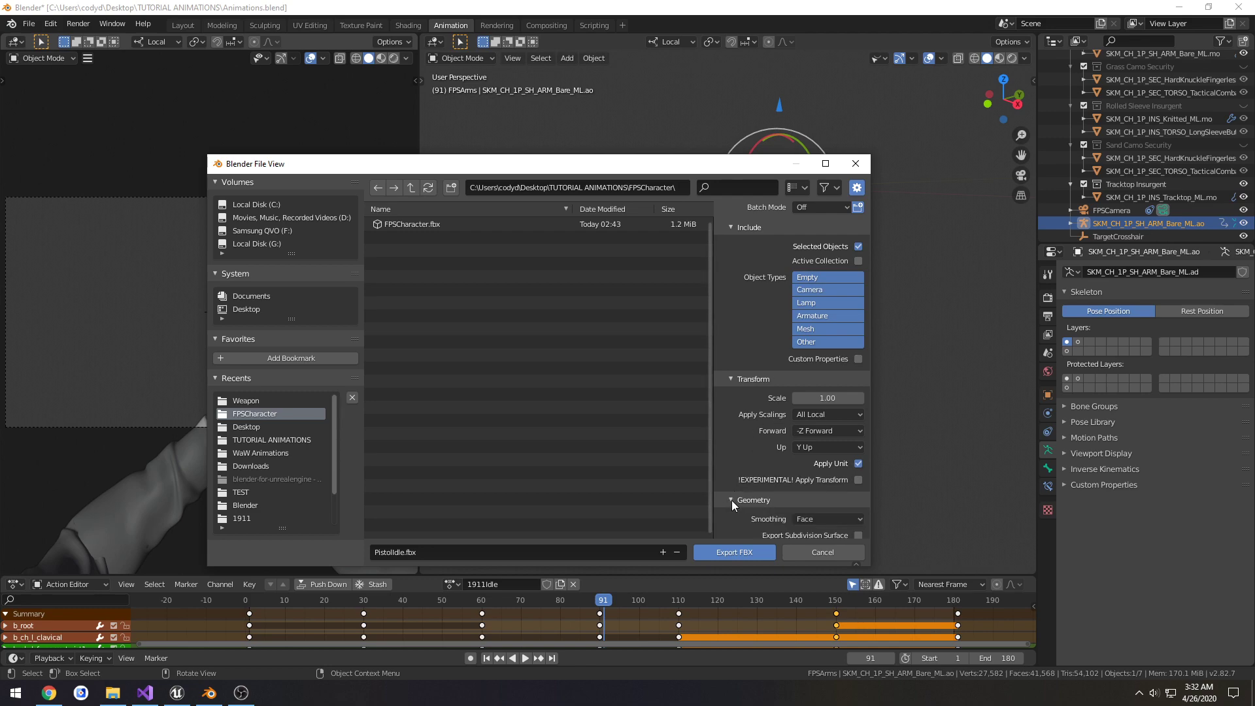
scroll(731, 498, "down", 2)
left_click(732, 450)
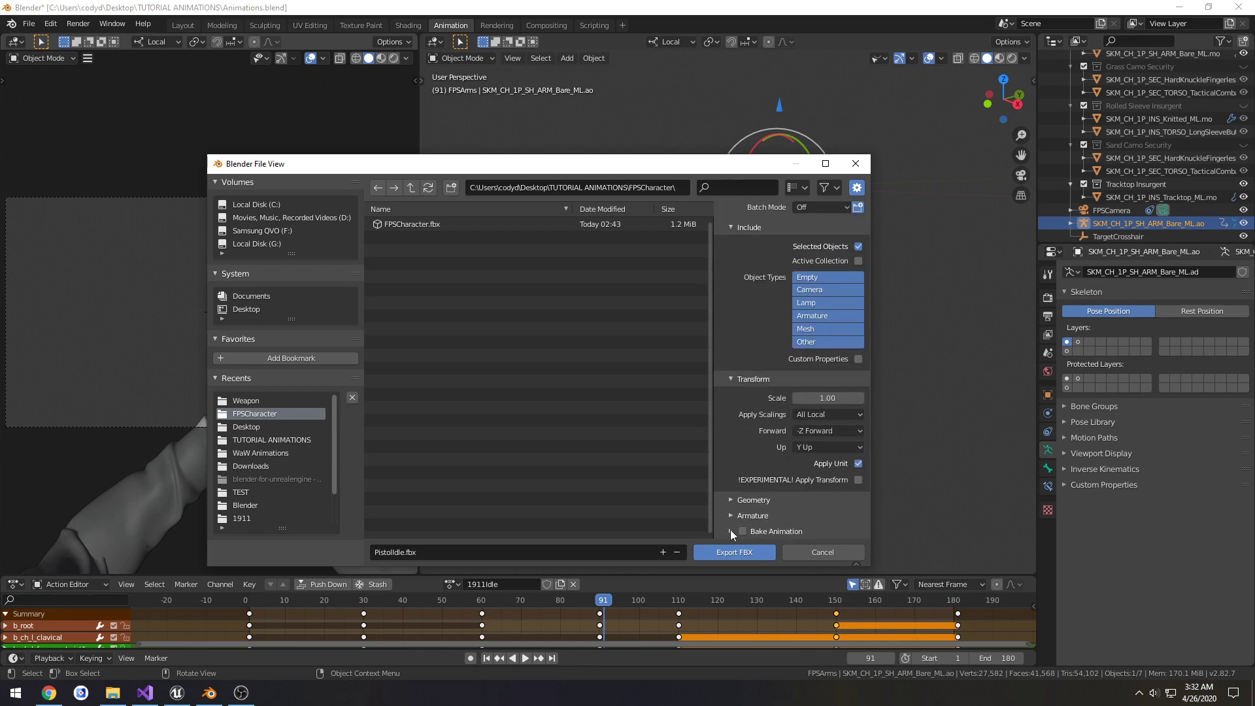
left_click(730, 515)
scroll(739, 497, "down", 4)
scroll(742, 490, "down", 3)
left_click(742, 425)
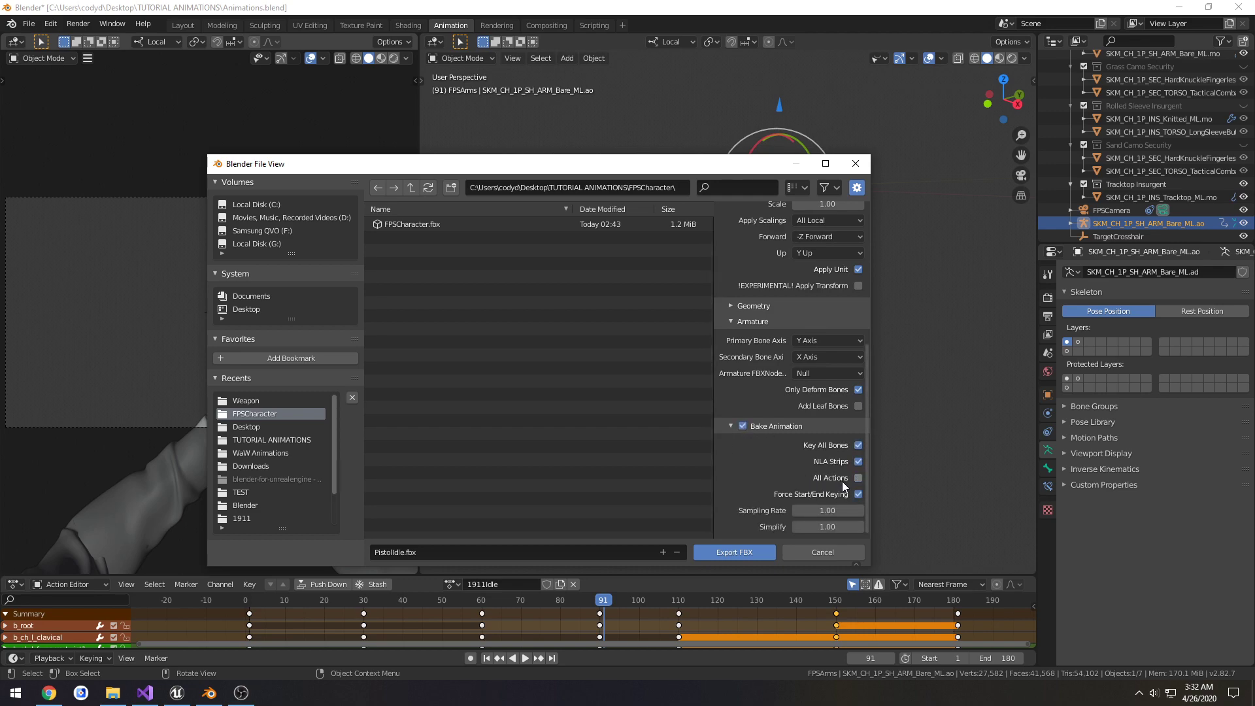
left_click(858, 462)
Step: Save the FBX export settings as the operator preset "Unreal Engine Animation" and export PistolIdle.fbx
scroll(762, 458, "up", 8)
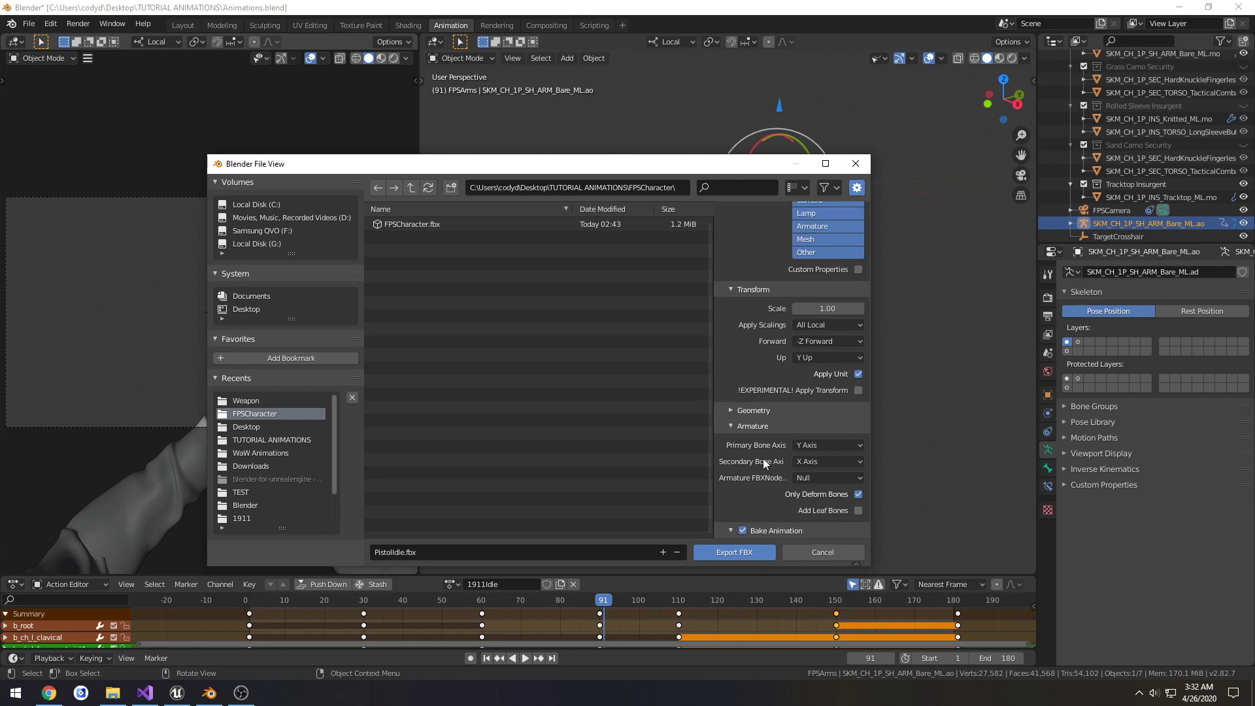
scroll(820, 314, "up", 1)
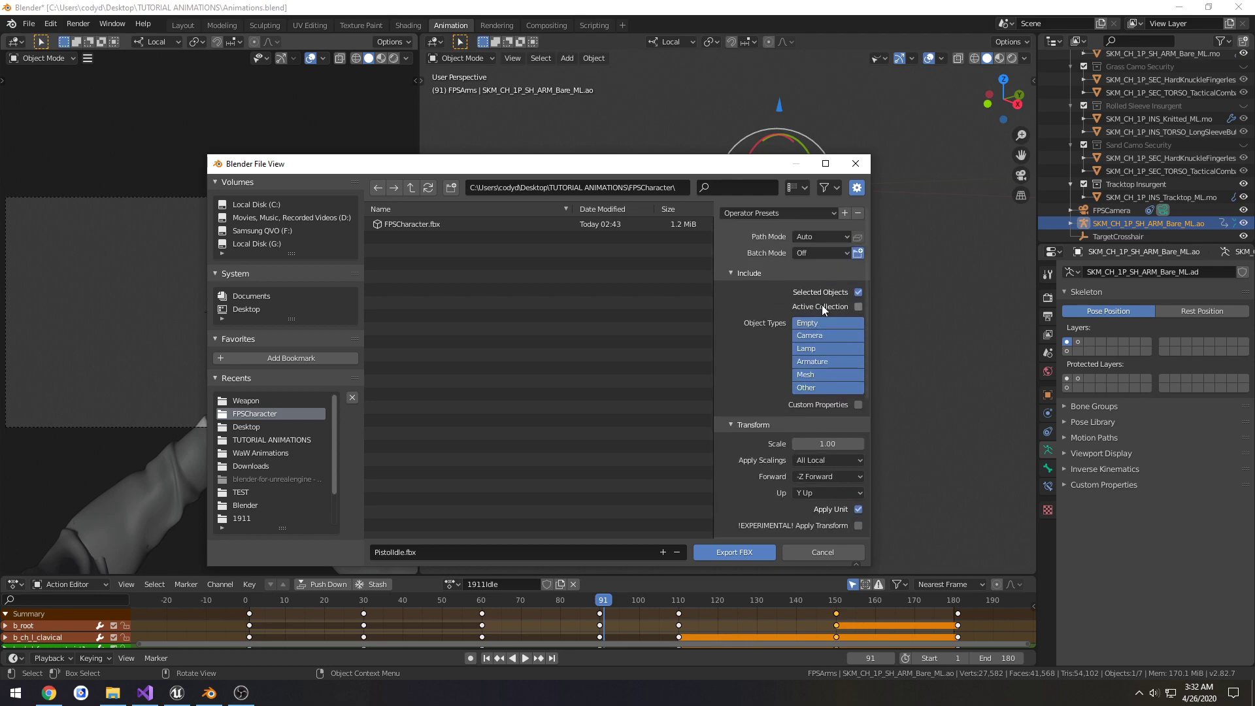
left_click(847, 216)
left_click(817, 225)
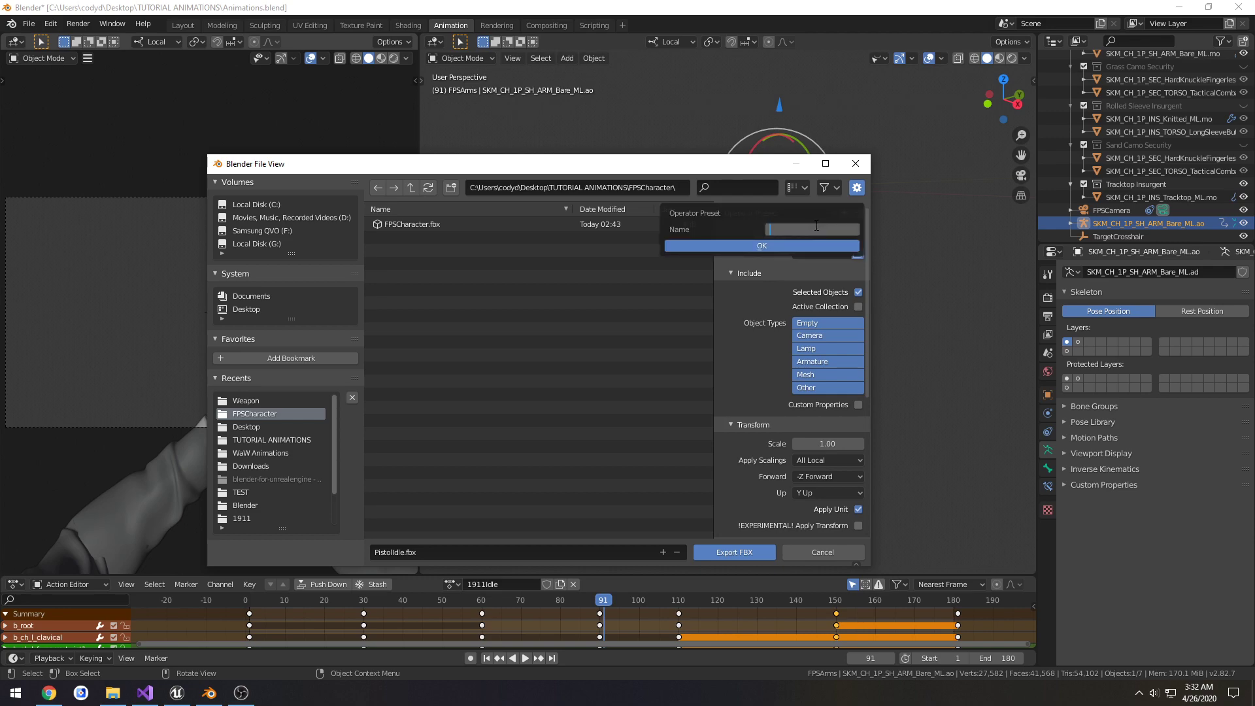
type("Unreal Engine Animation")
key("Return")
left_click(771, 246)
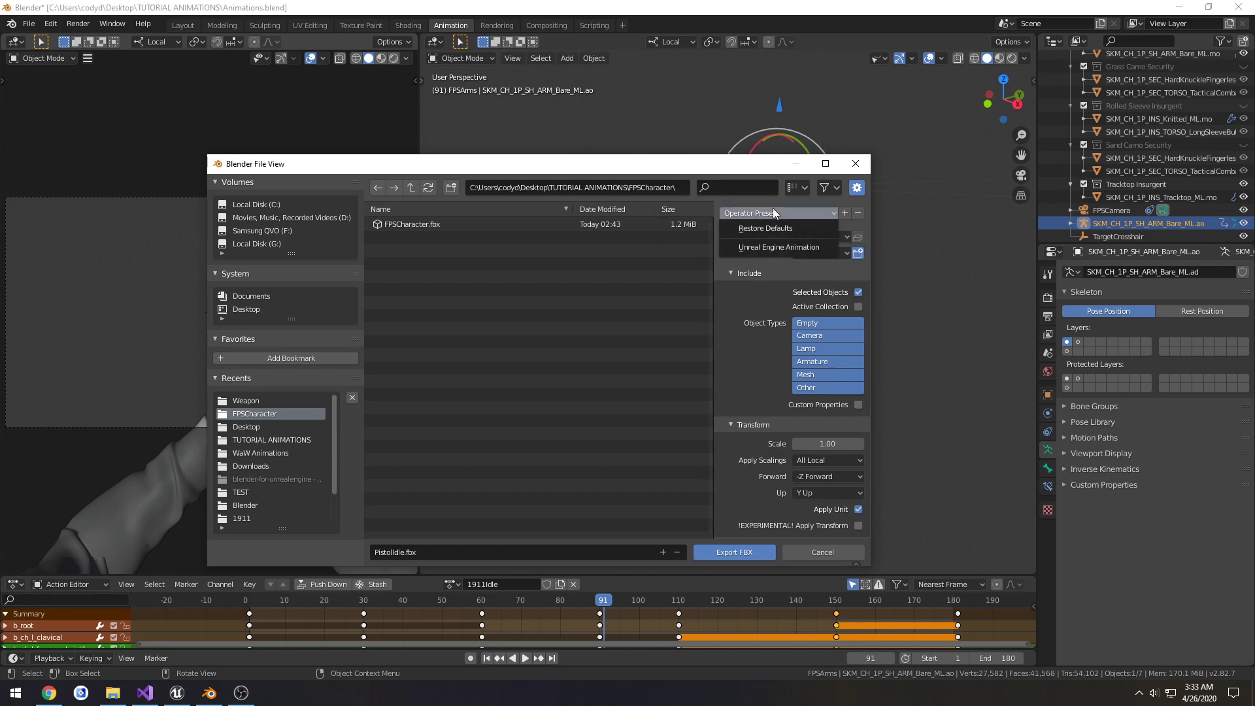
scroll(766, 268, "down", 9)
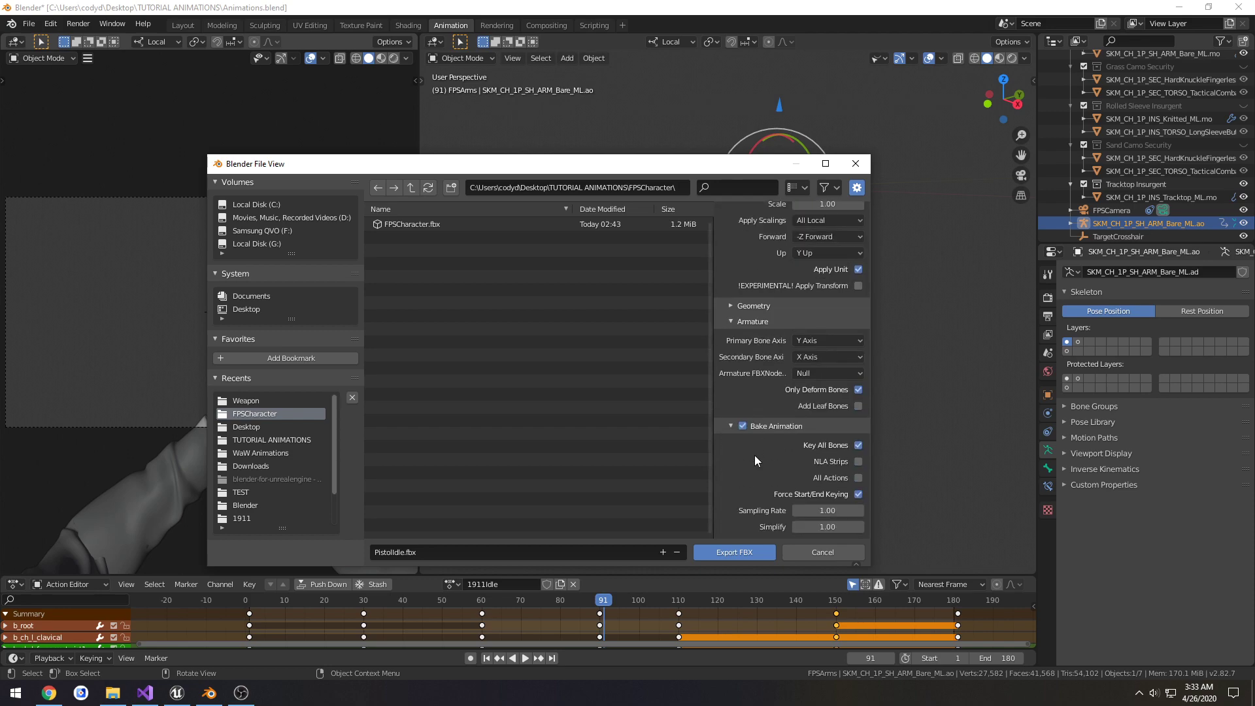
left_click(728, 553)
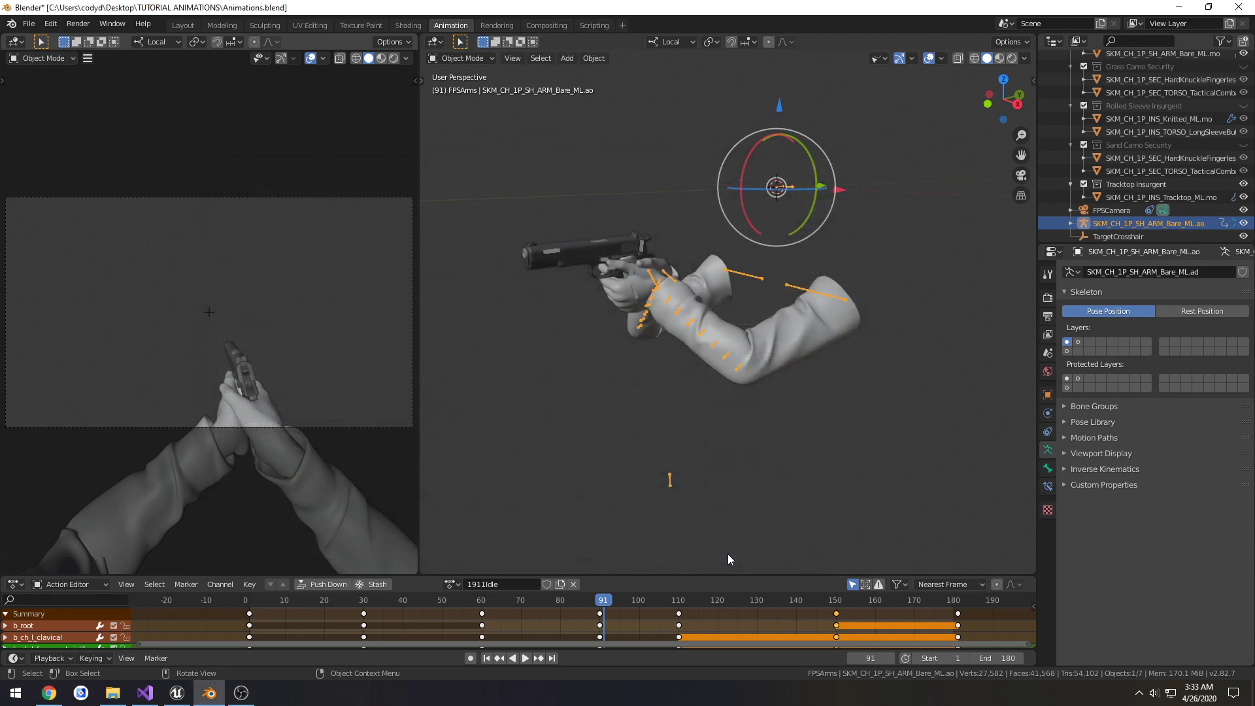
Step: Switch to the Unreal Editor and open the aTutorial/Character/Animations content folder
left_click(176, 693)
left_click(470, 623)
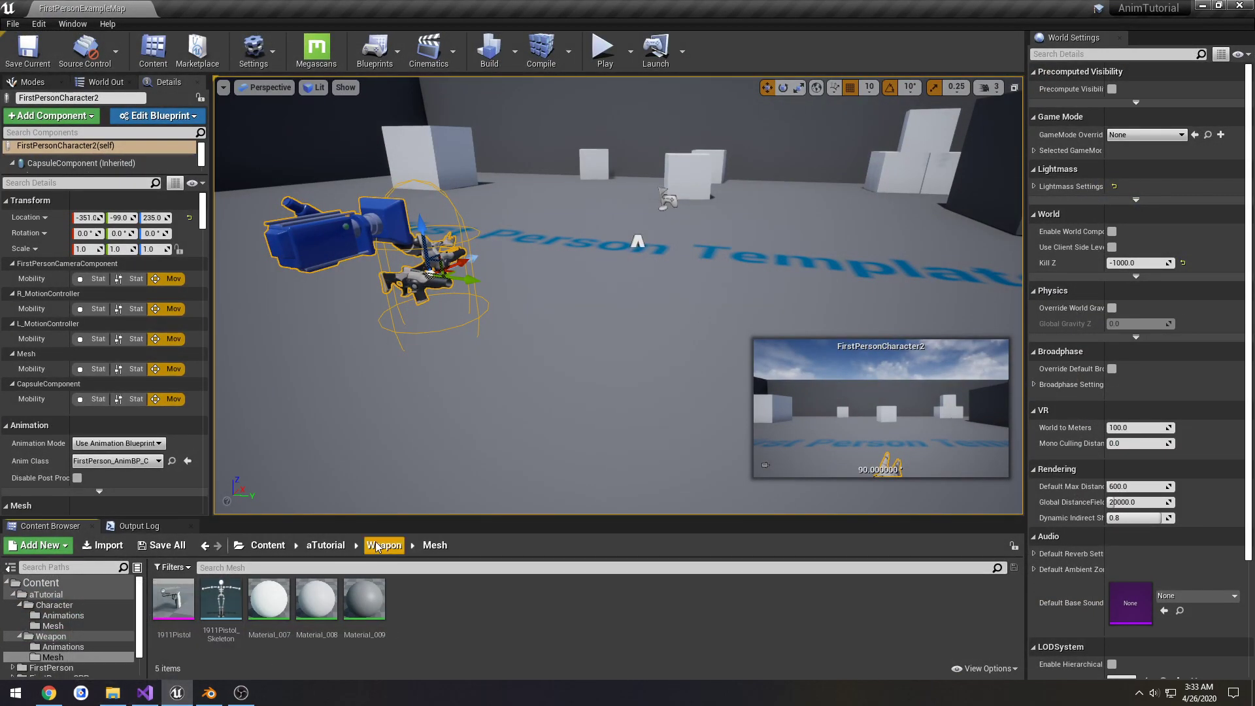
left_click(335, 546)
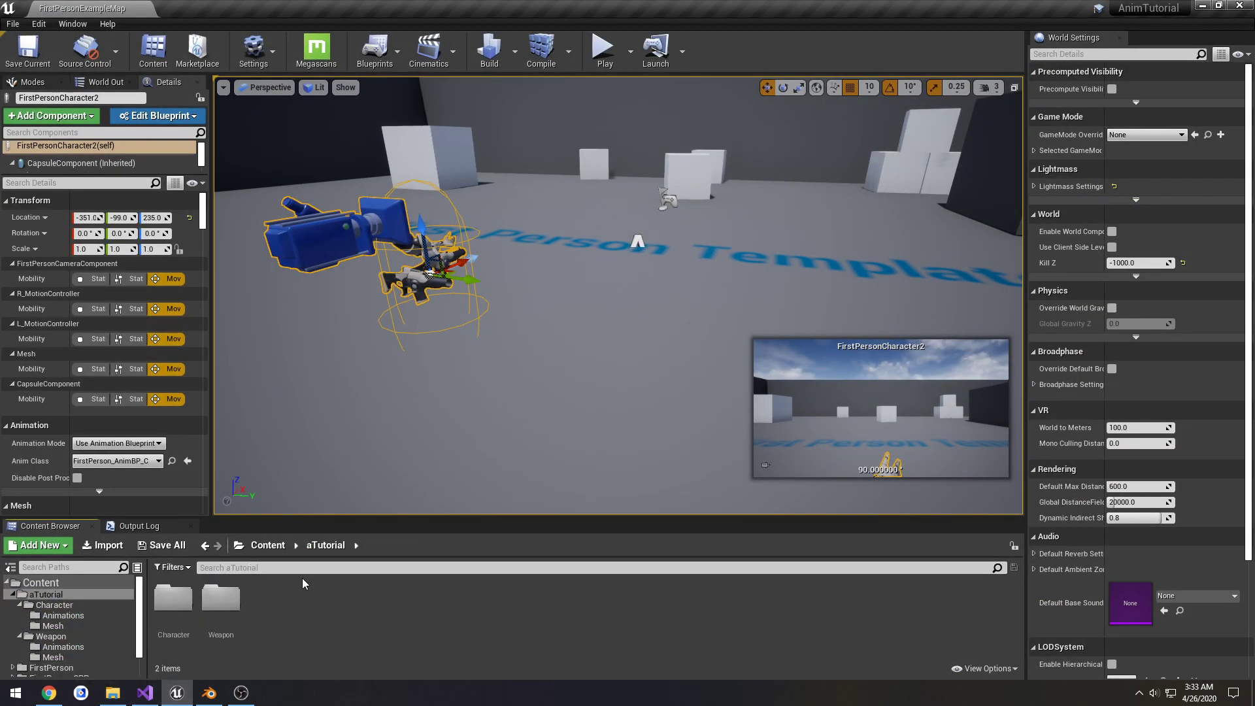
double_click(185, 602)
double_click(186, 602)
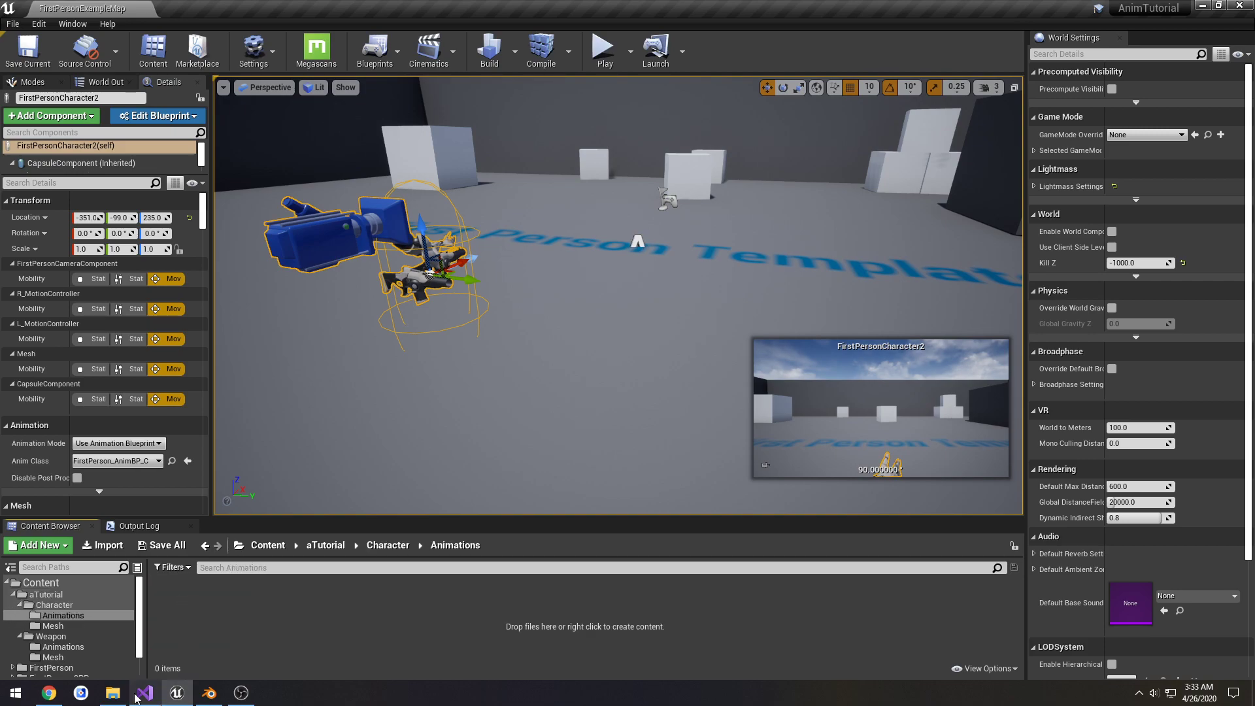
Step: Bring the PistolIdle file from the FPSCharacter folder in File Explorer into the Unreal Animations folder
left_click(112, 693)
double_click(980, 340)
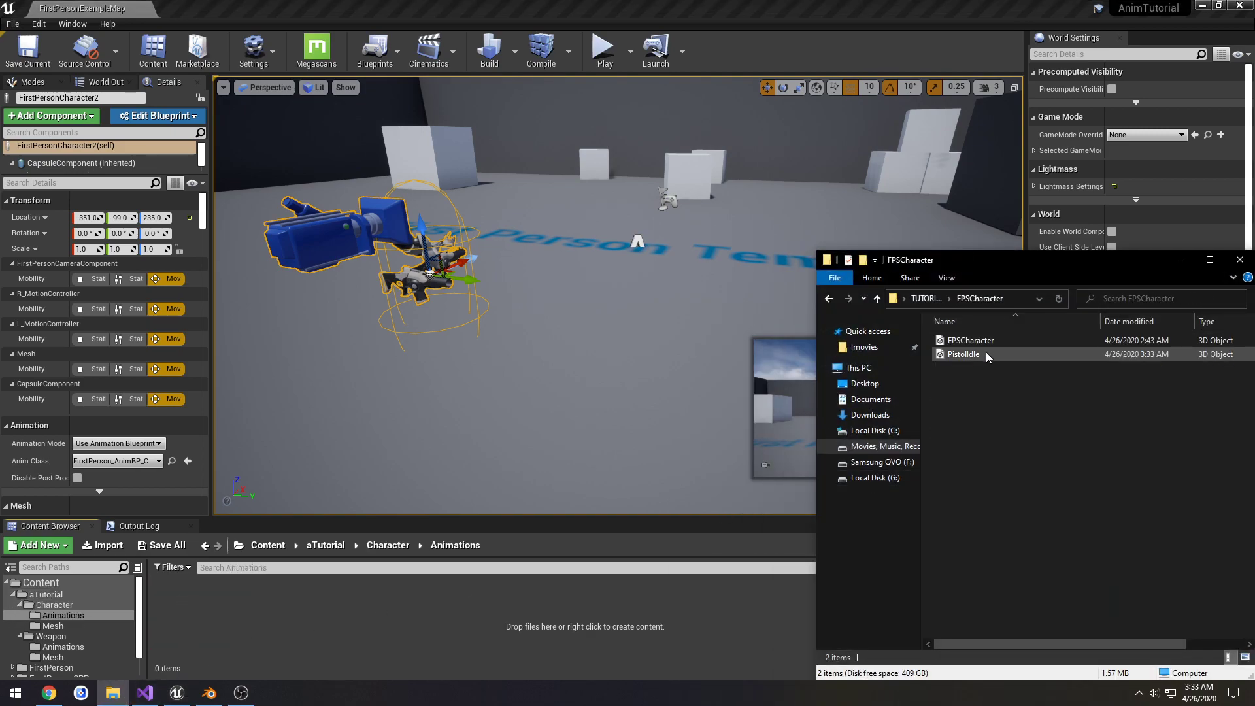
left_click(979, 354)
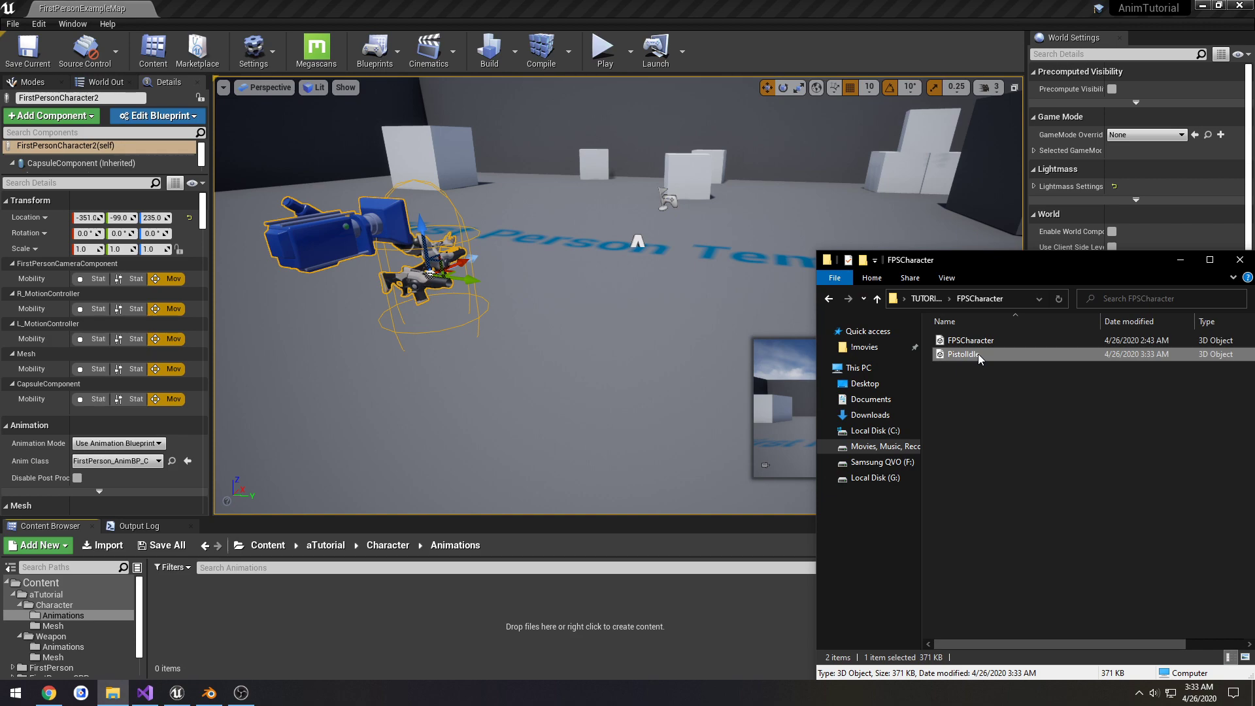
left_click_drag(977, 355, 328, 619)
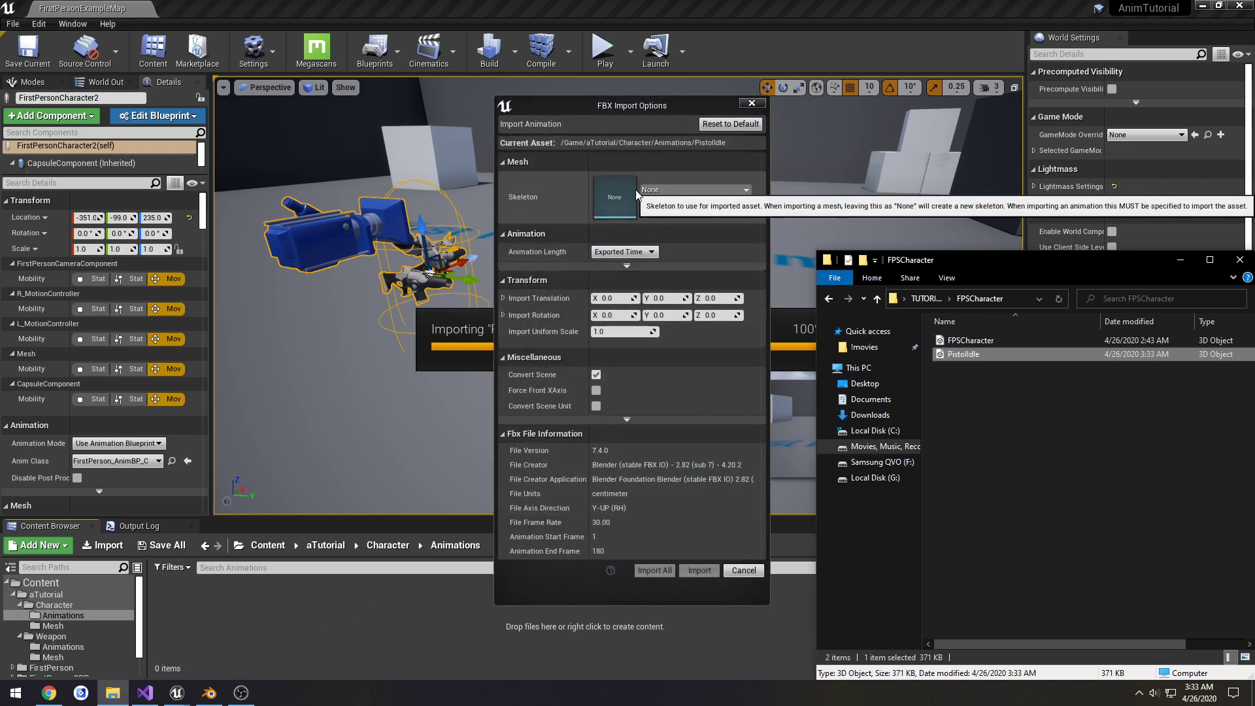
Step: Assign FPSCharacter_Skeleton in the FBX import options and import the animation
left_click(728, 190)
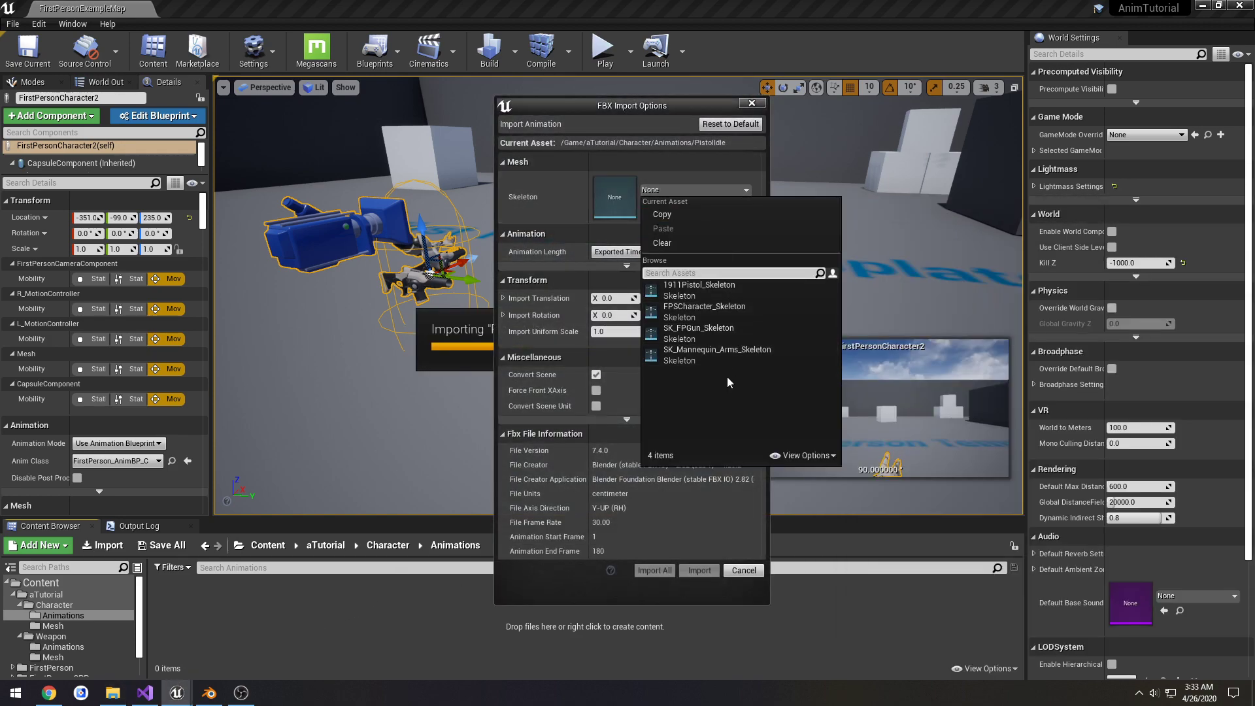
left_click(724, 309)
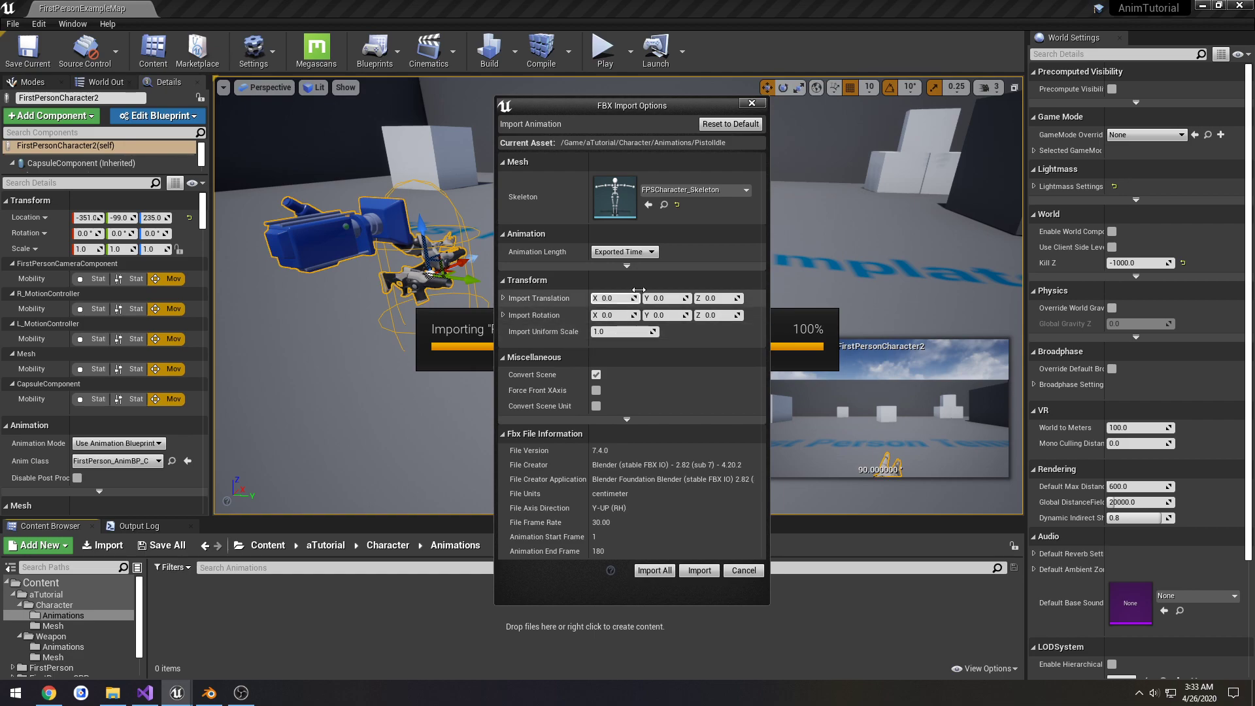
left_click(626, 266)
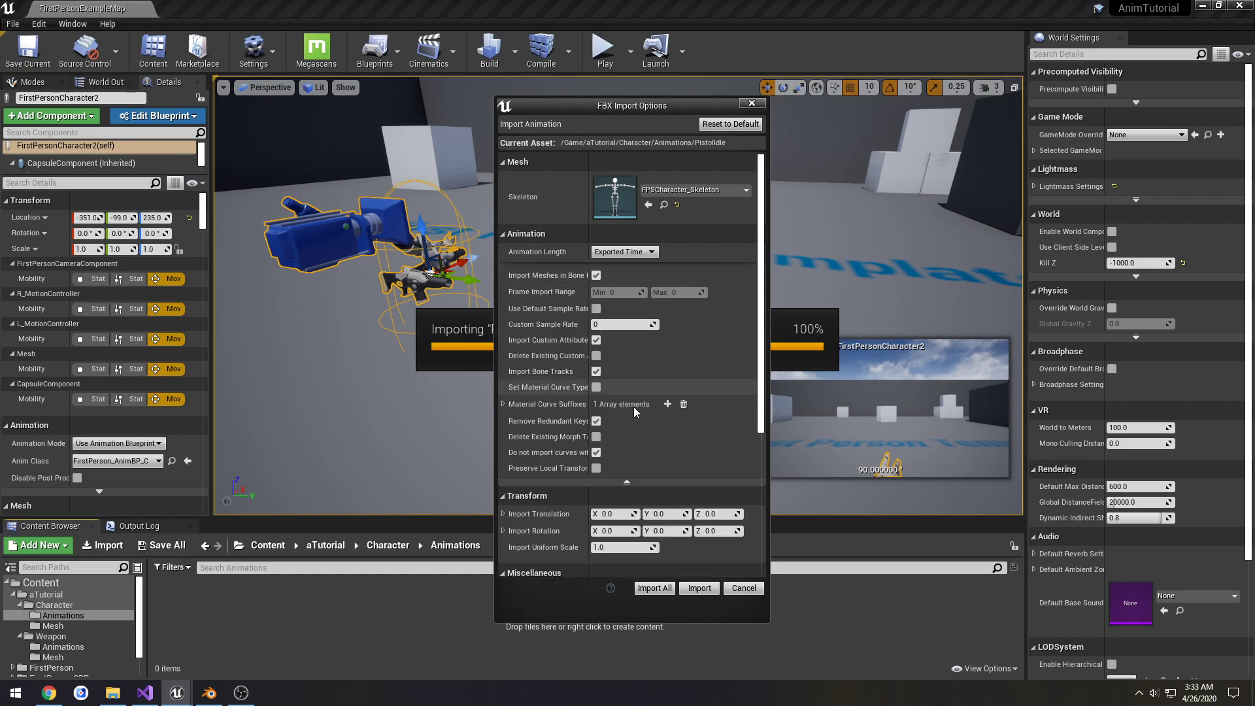
left_click(626, 482)
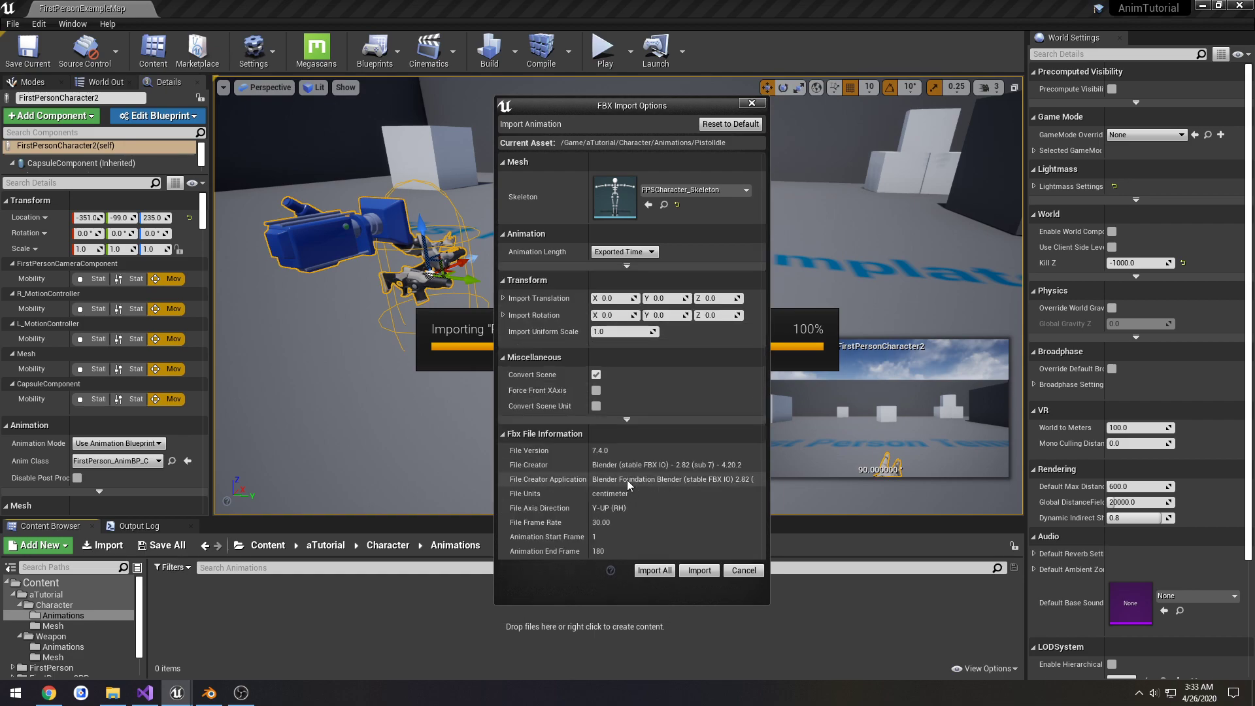
left_click(697, 570)
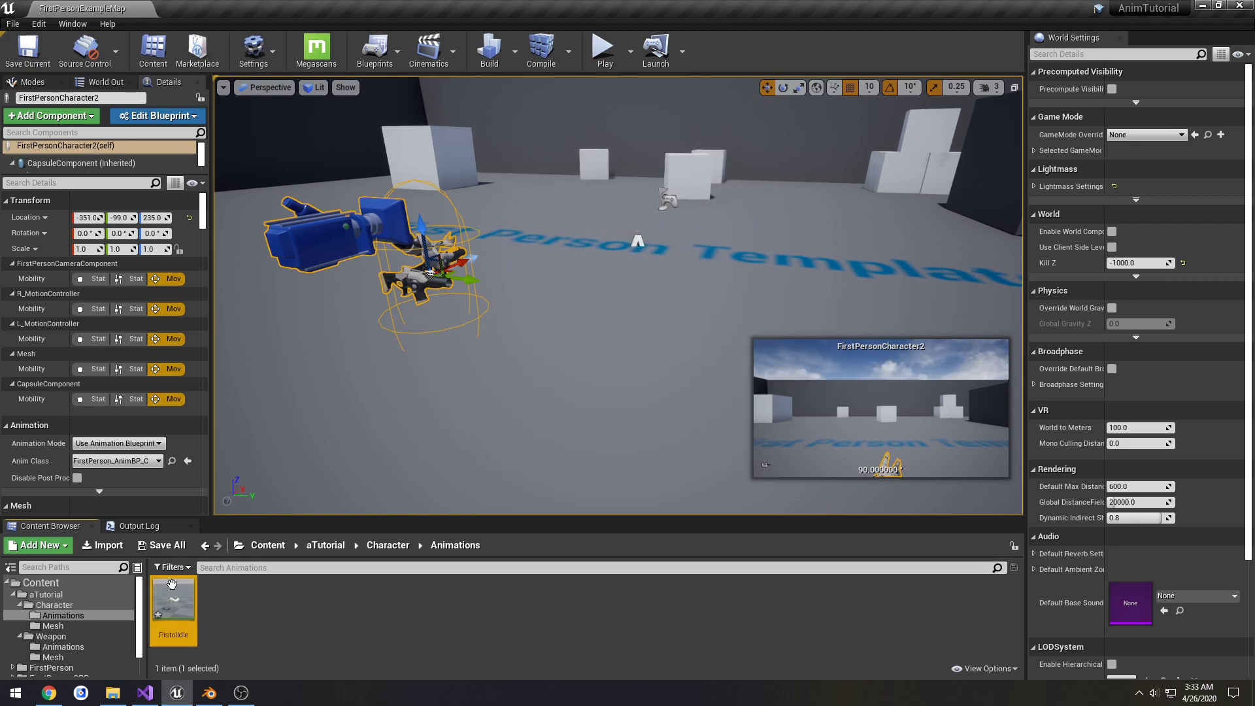
Step: Open the imported PistolIdle animation, set the camera speed to 1 and inspect the hands from the side
double_click(174, 604)
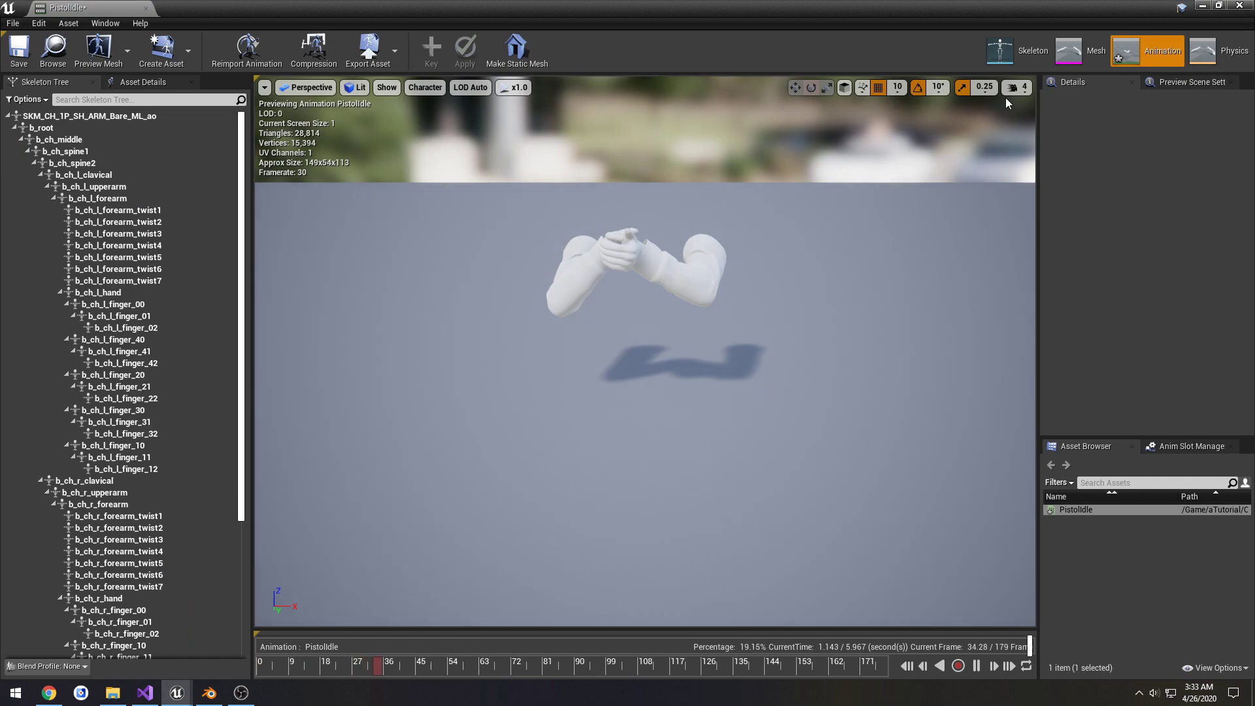
left_click(1012, 87)
right_click_drag(645, 351, 724, 257)
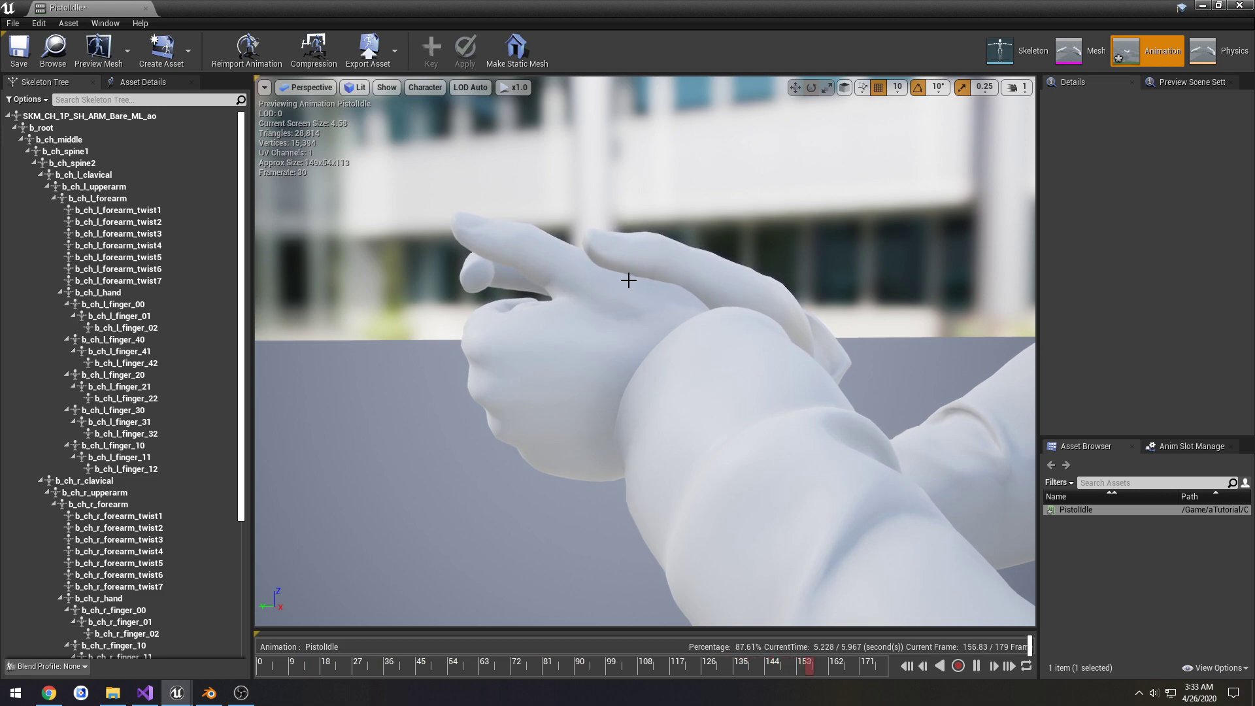
scroll(629, 279, "down", 5)
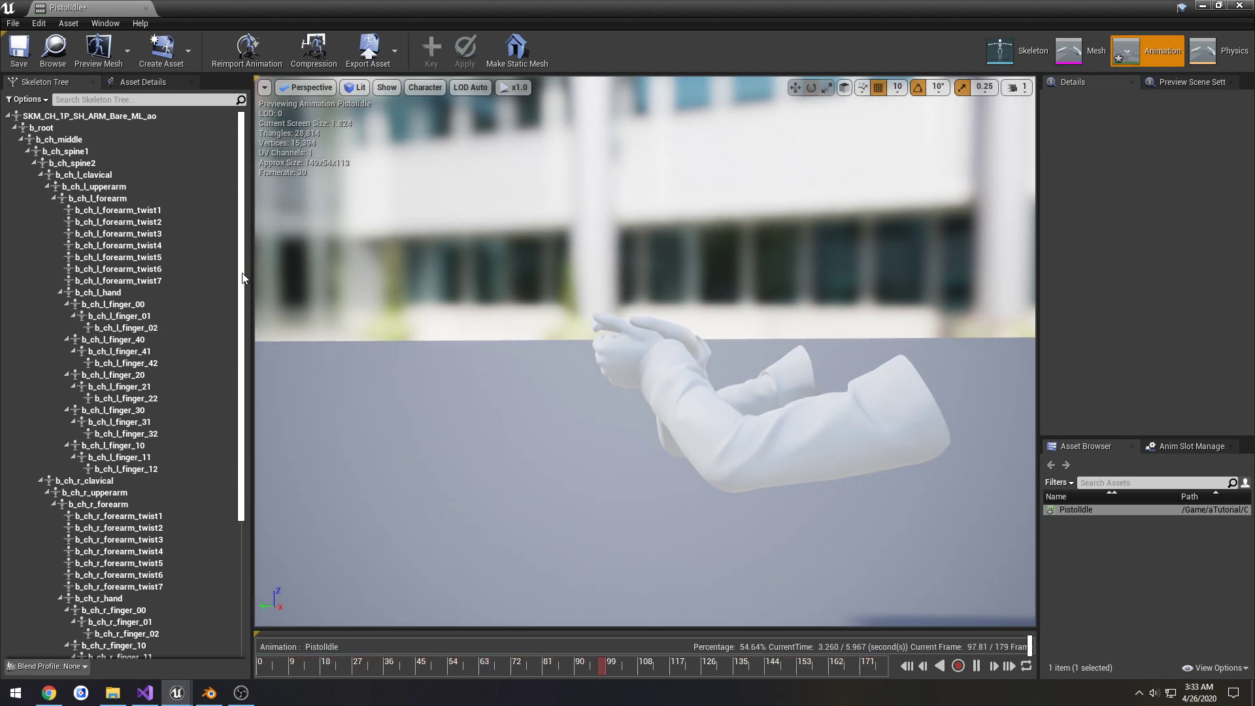
Step: Add a socket to the ik_hand_r bone in the skeleton tree
left_click_drag(242, 273, 227, 538)
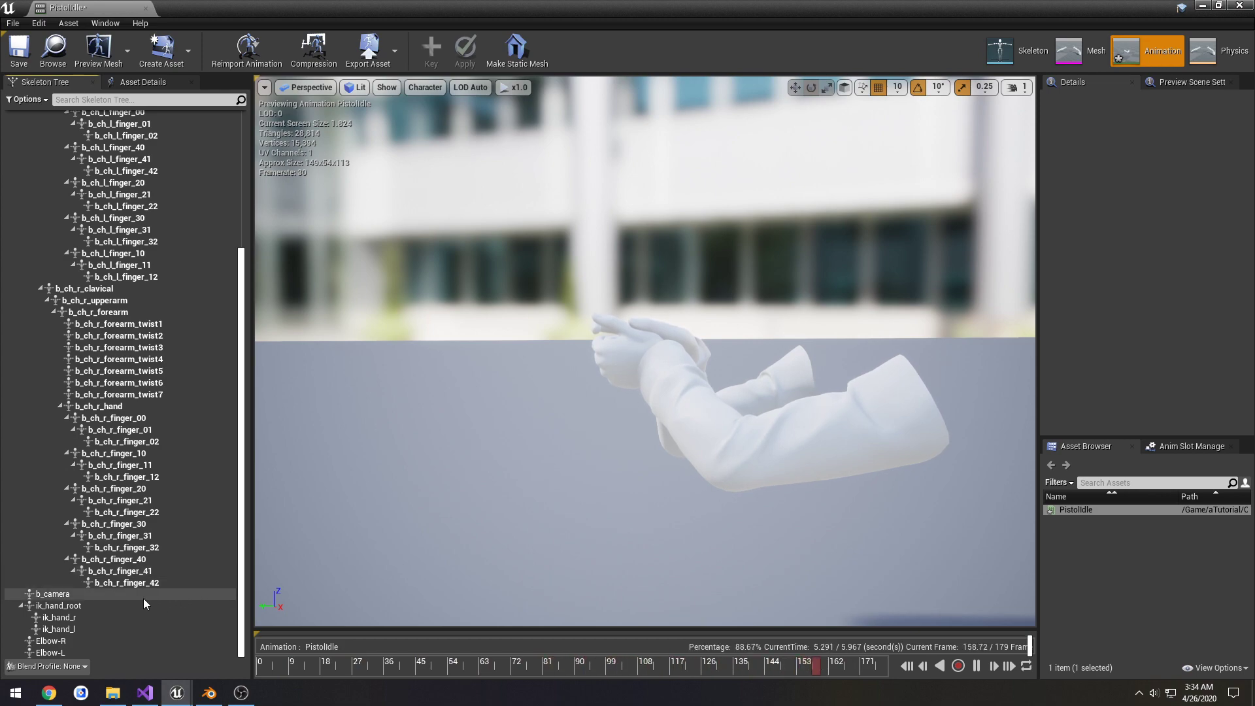
left_click(76, 618)
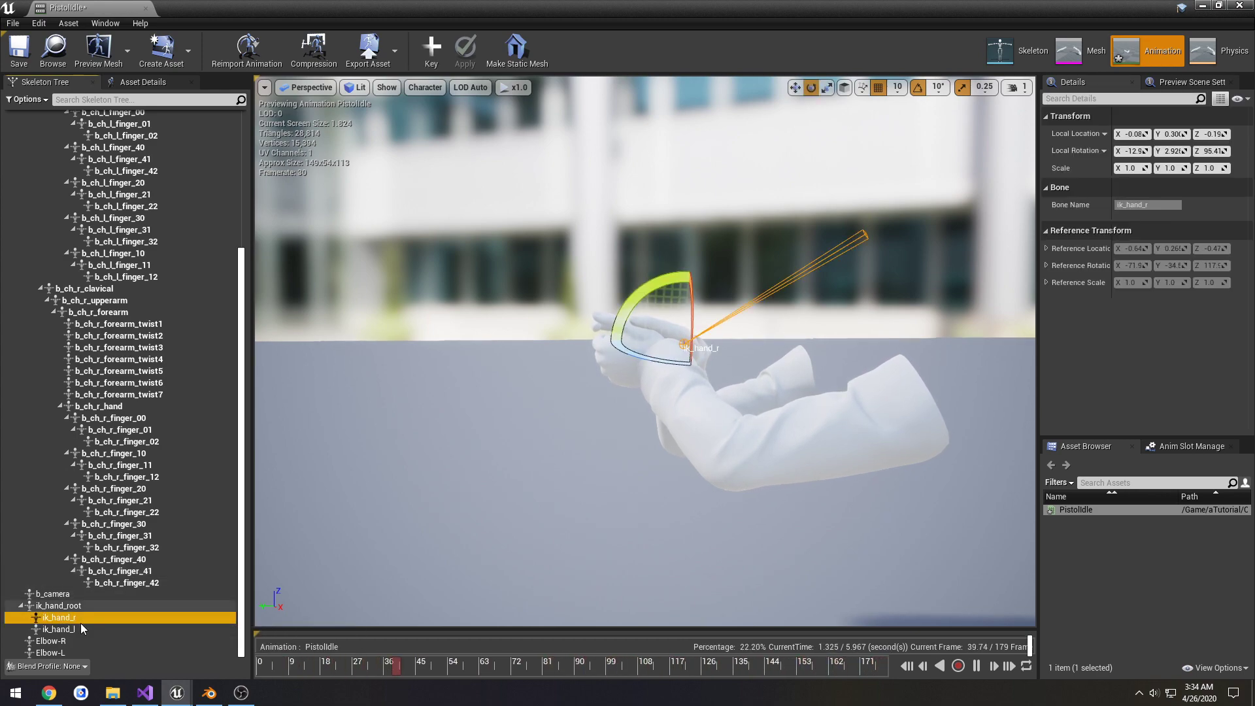
right_click(74, 621)
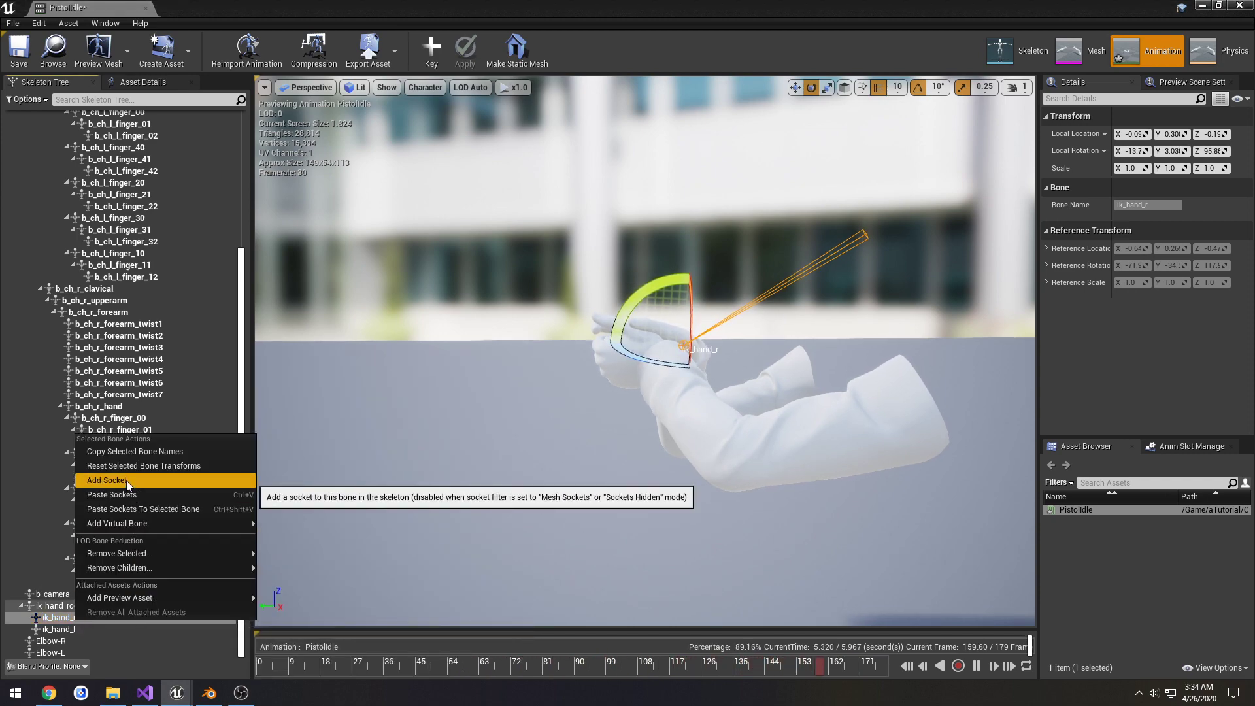
left_click(127, 480)
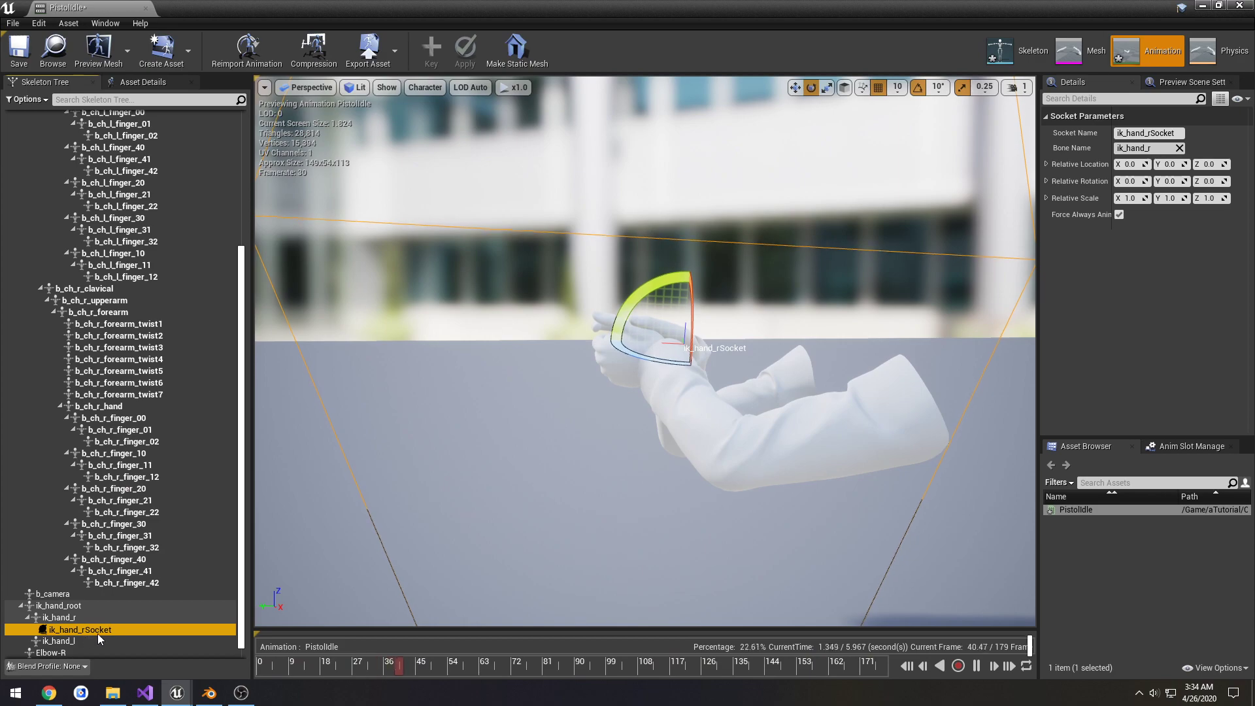
Step: Switch to Visual Studio, open AnimTutorialCharacter.cpp and copy the socket name GripPoint from the FP_Gun AttachToComponent call in BeginPlay
left_click(145, 693)
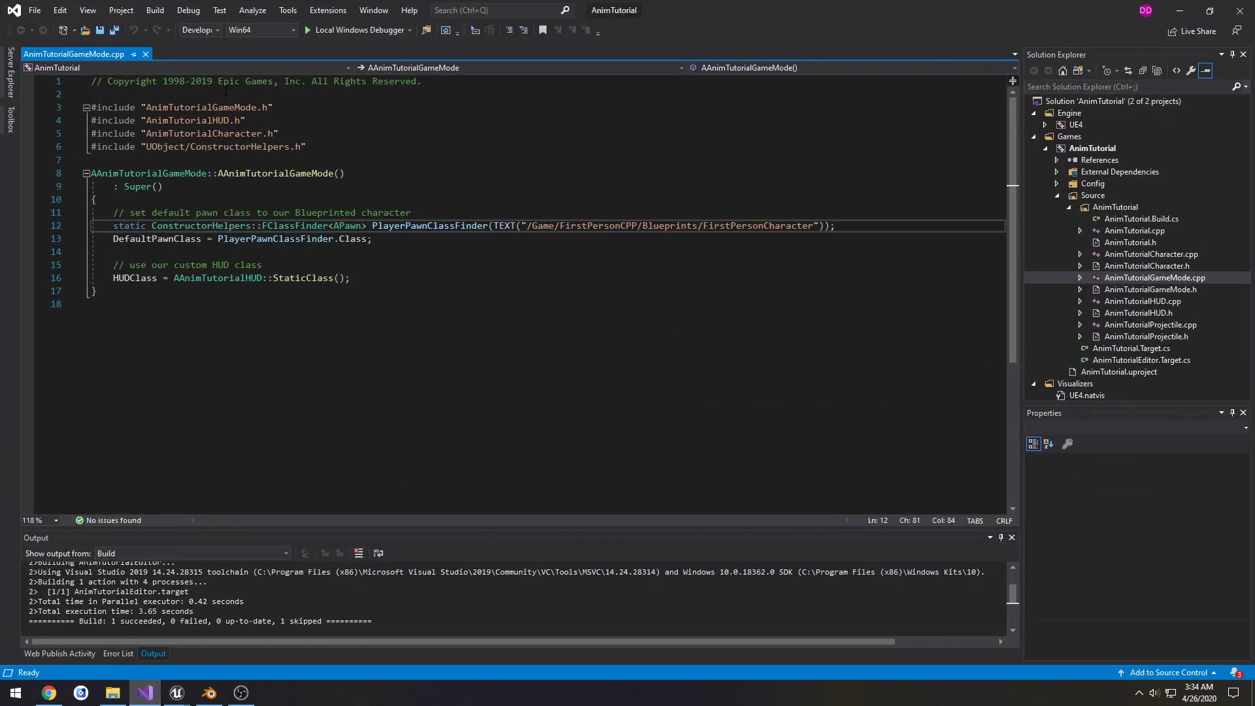
double_click(1150, 254)
scroll(558, 366, "down", 5)
scroll(557, 367, "down", 13)
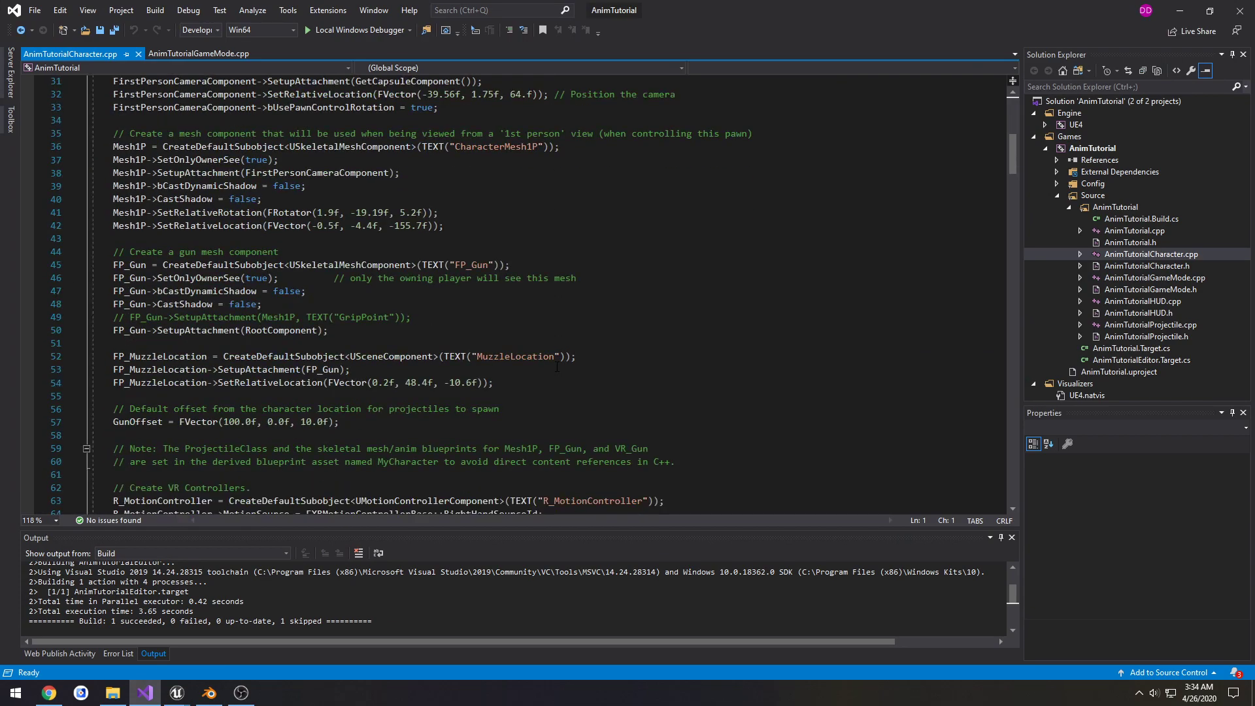
scroll(553, 365, "down", 7)
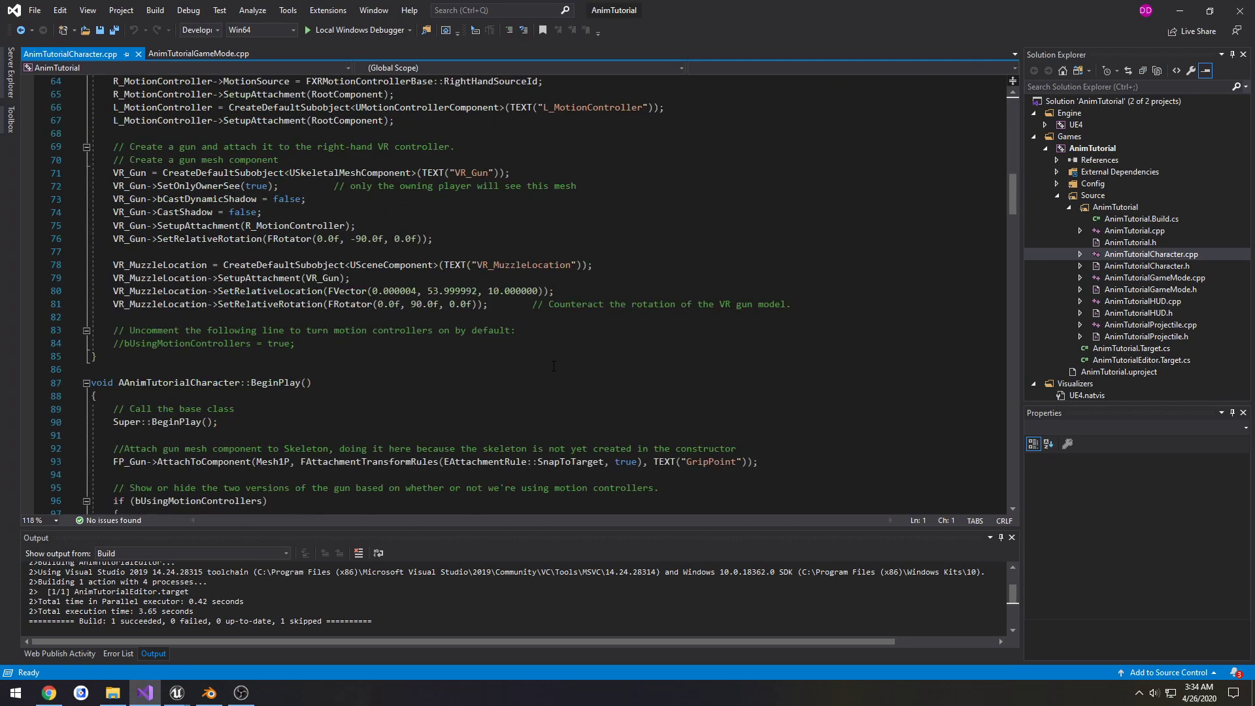
left_click(713, 304)
double_click(713, 304)
key("ctrl+c")
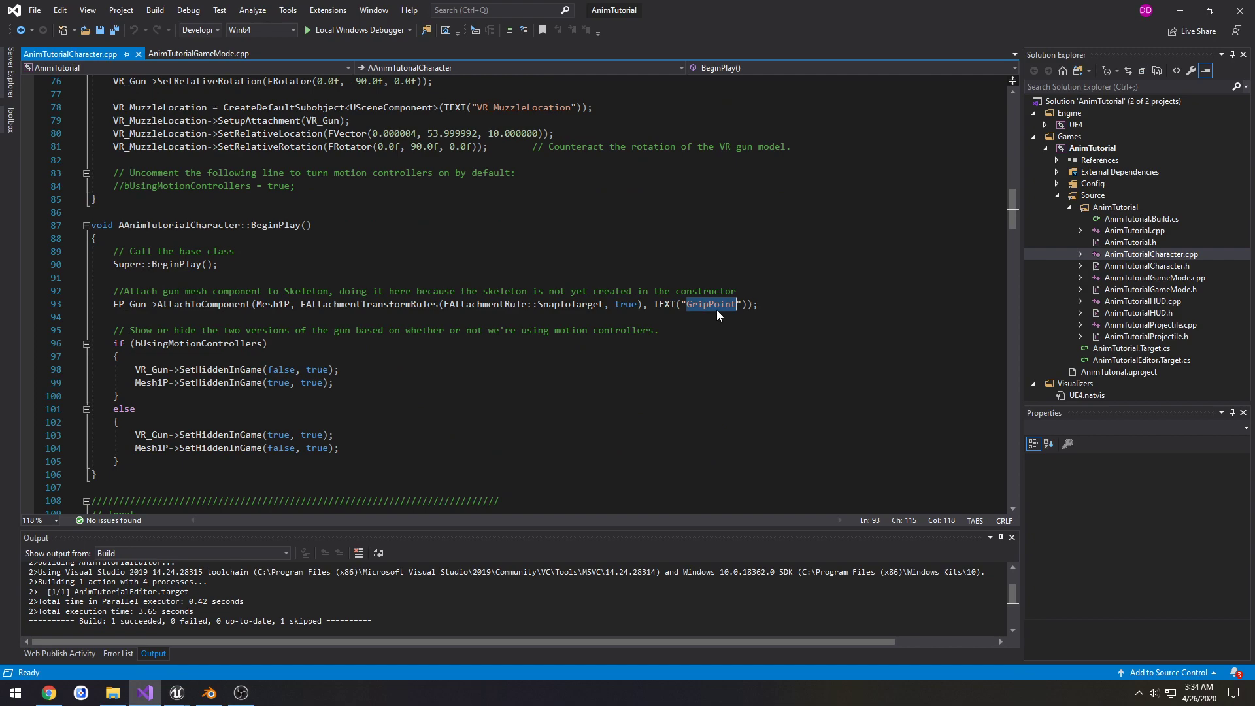
left_click_drag(108, 306, 779, 309)
left_click(779, 309)
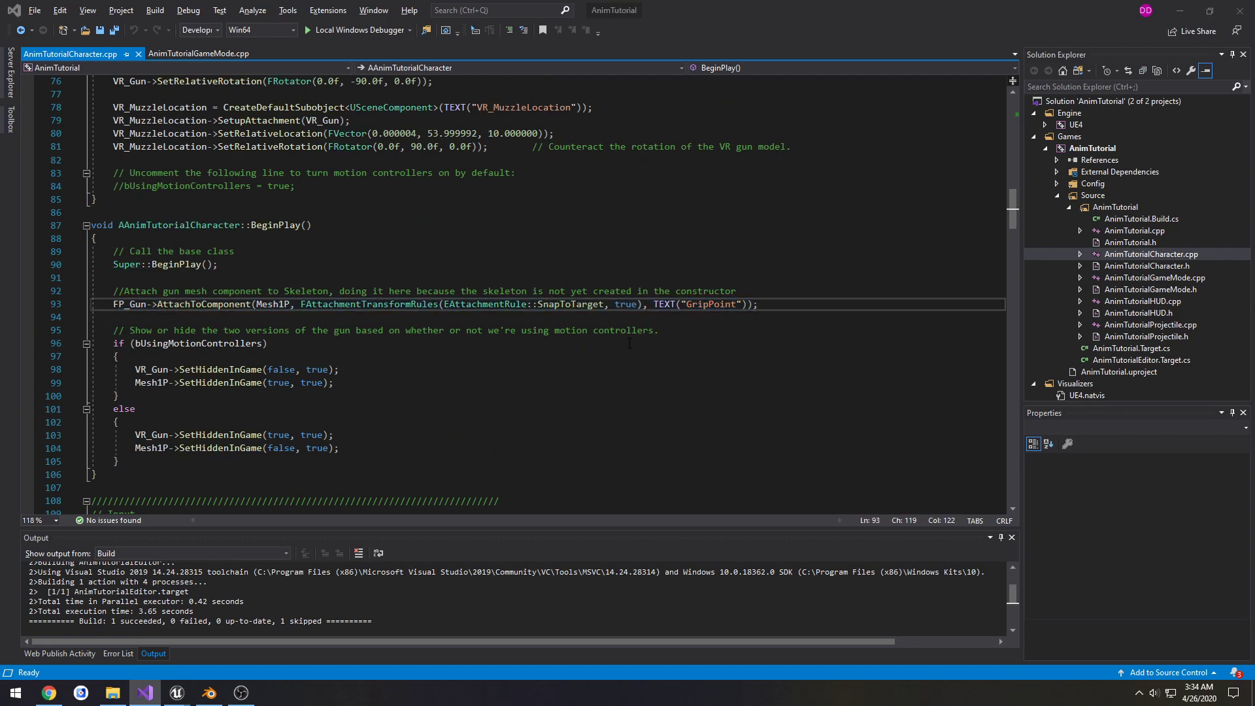
Step: Return to the Unreal animation editor, rename the new ik_hand_r socket to GripPoint and save the asset
key("alt+Tab")
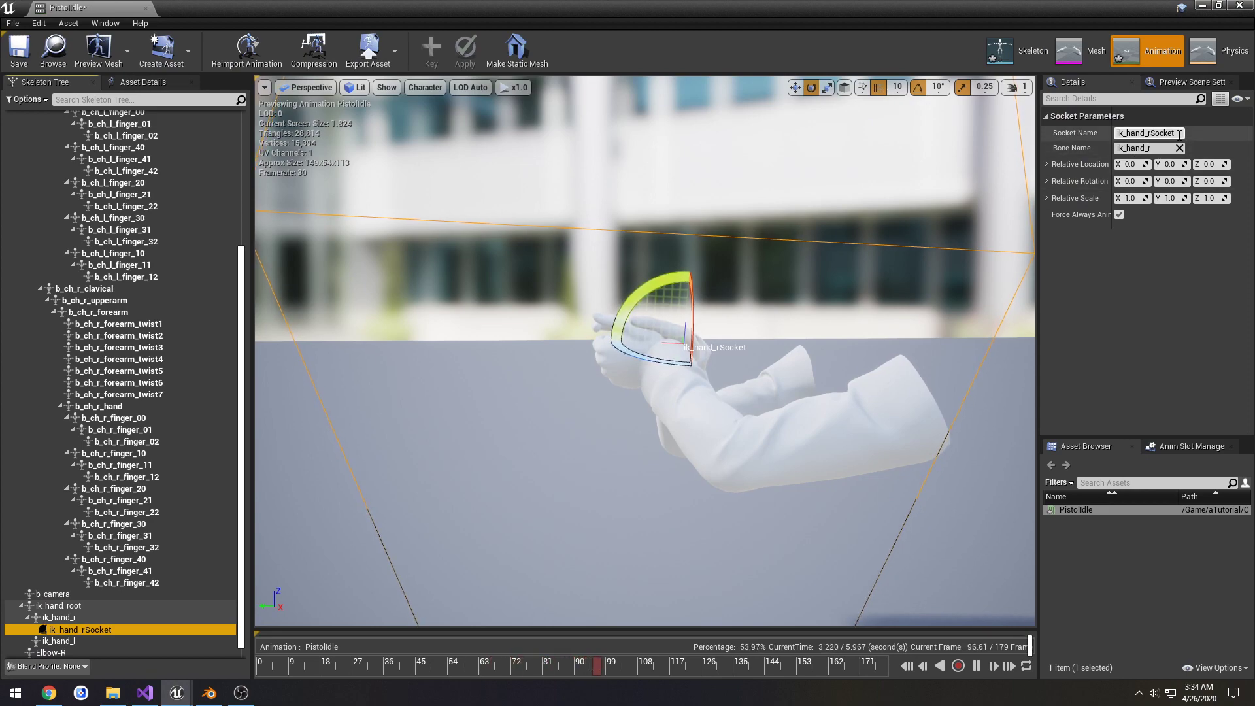
left_click(1180, 134)
key("ctrl+v")
key("Return")
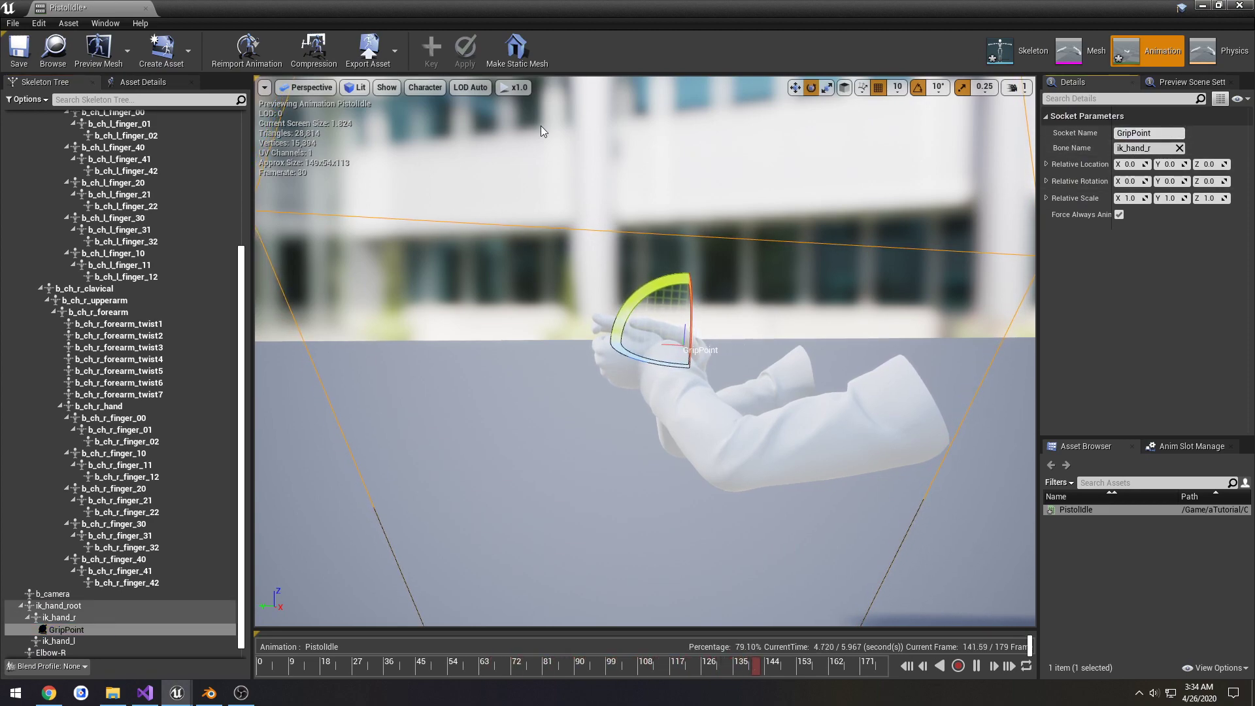
left_click(23, 56)
Step: Attach the 1911Pistol mesh to the GripPoint socket as a preview asset and view it from farther back
left_click(84, 631)
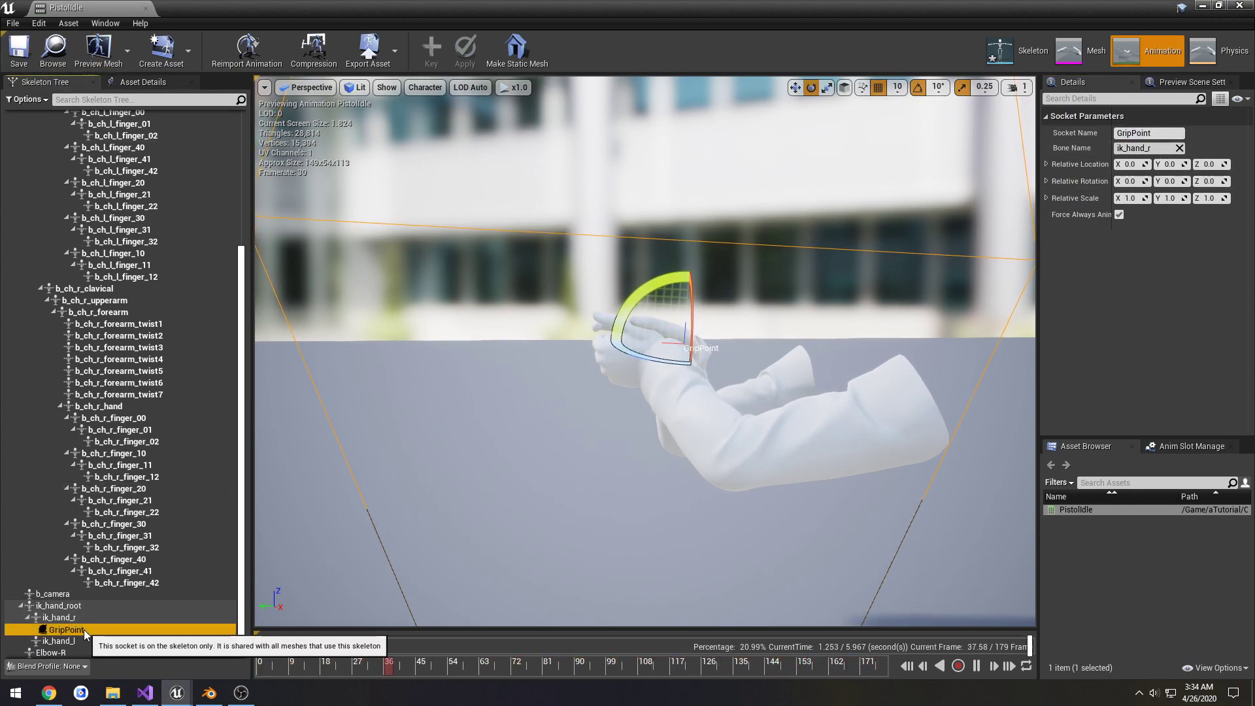
right_click(84, 632)
mouse_move(135, 608)
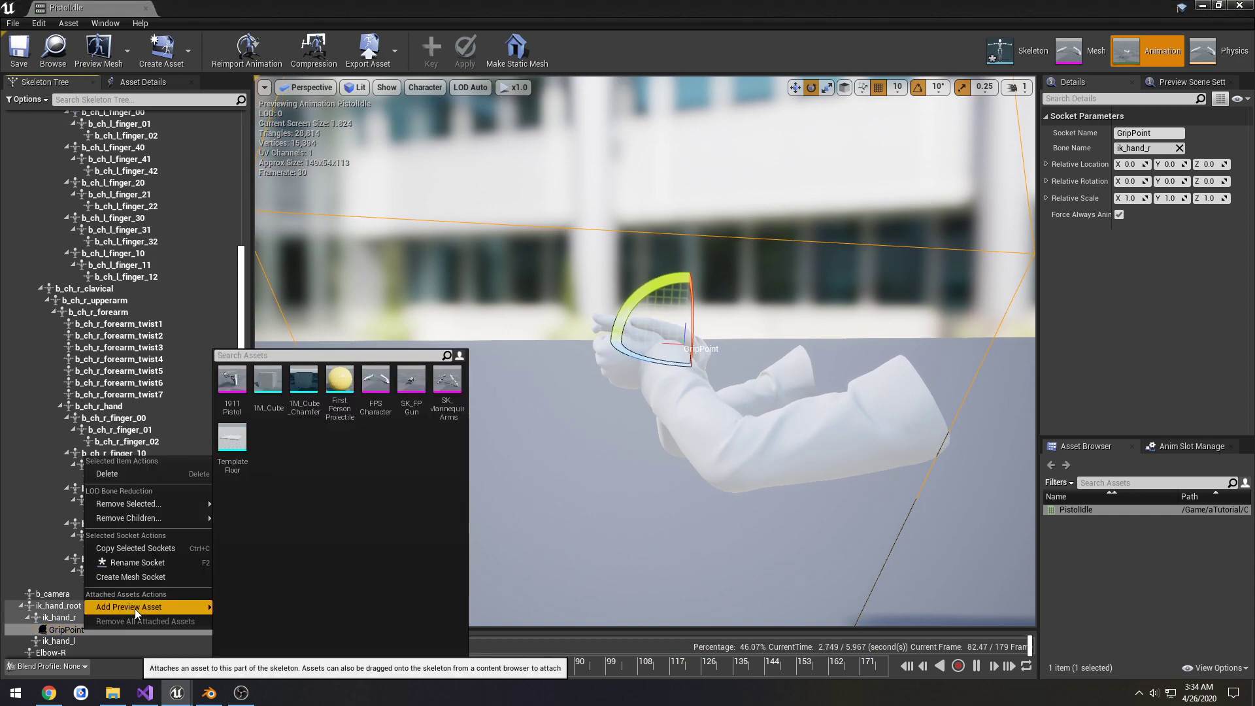
left_click(242, 410)
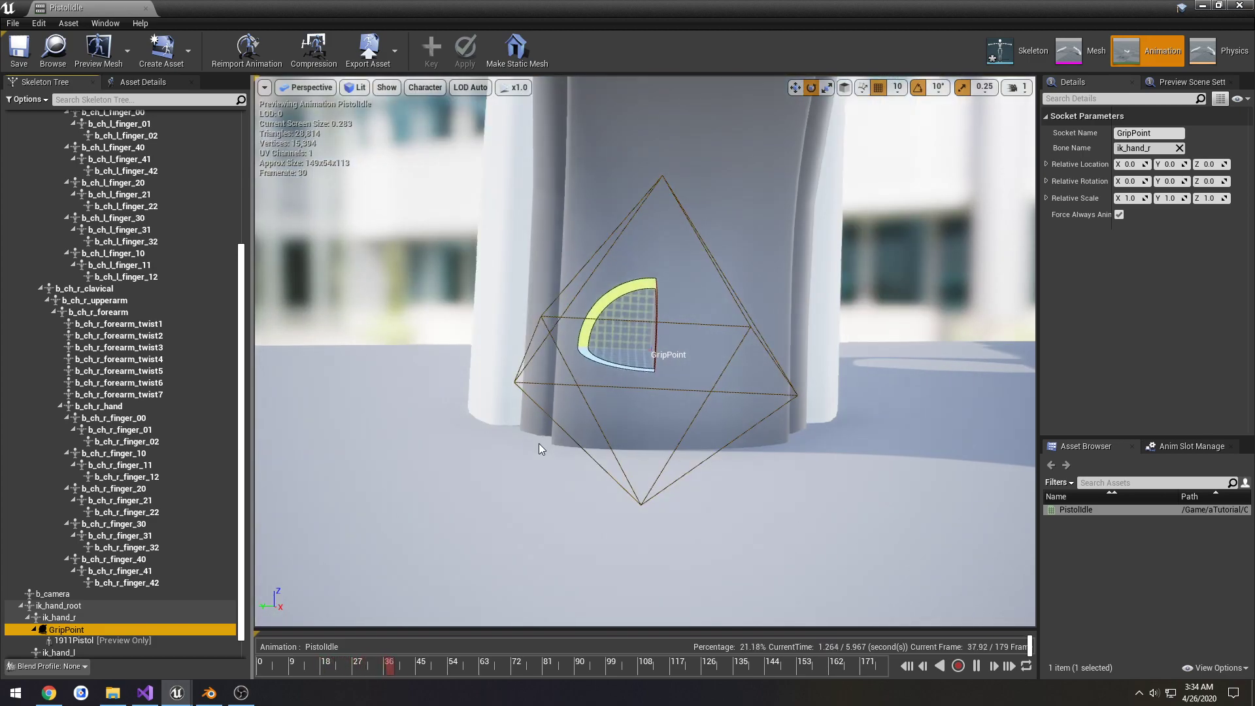
scroll(537, 447, "down", 5)
right_click_drag(535, 446, 572, 439)
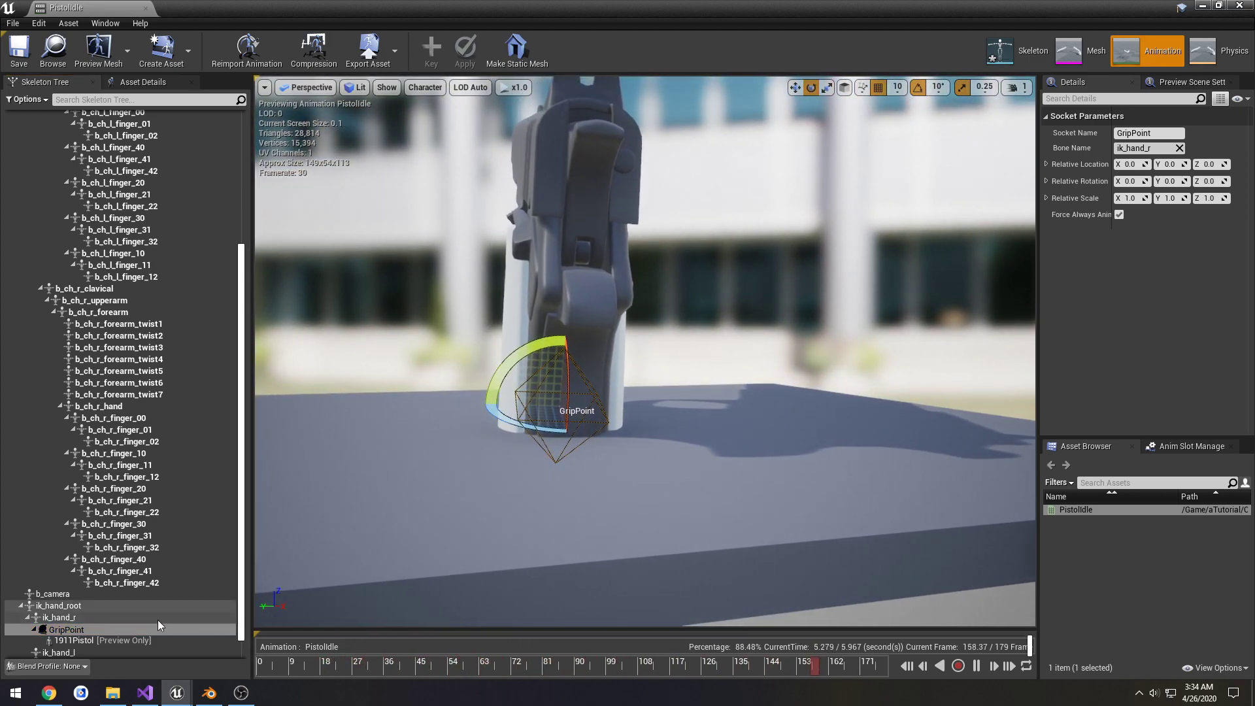
Step: Set the GripPoint socket's relative scale to 0.01 on the X, Y and Z axes
left_click(96, 628)
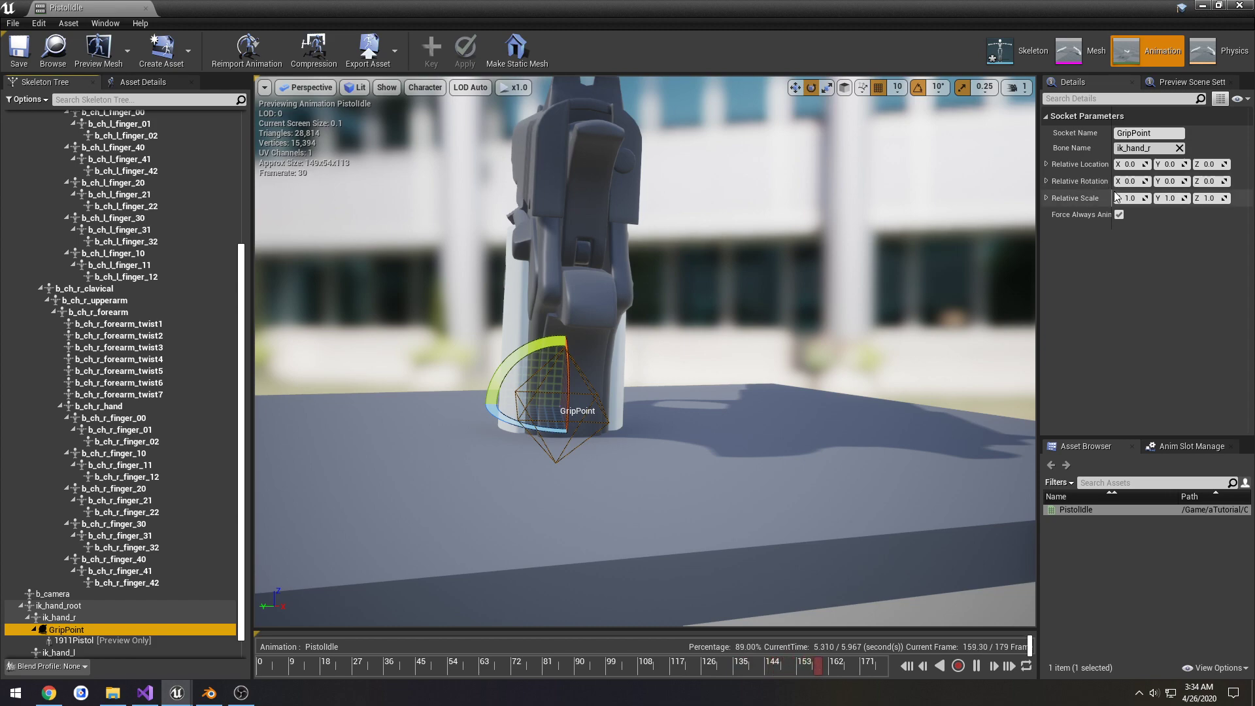
left_click(1135, 198)
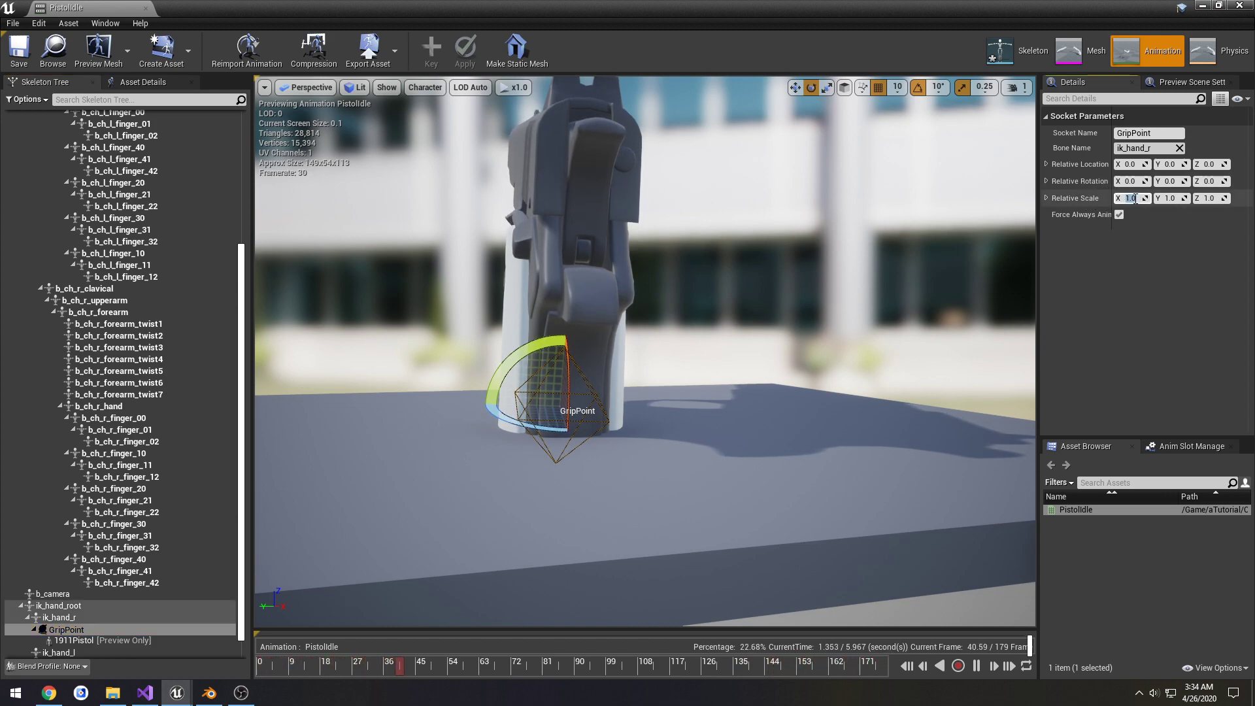
key("Tab")
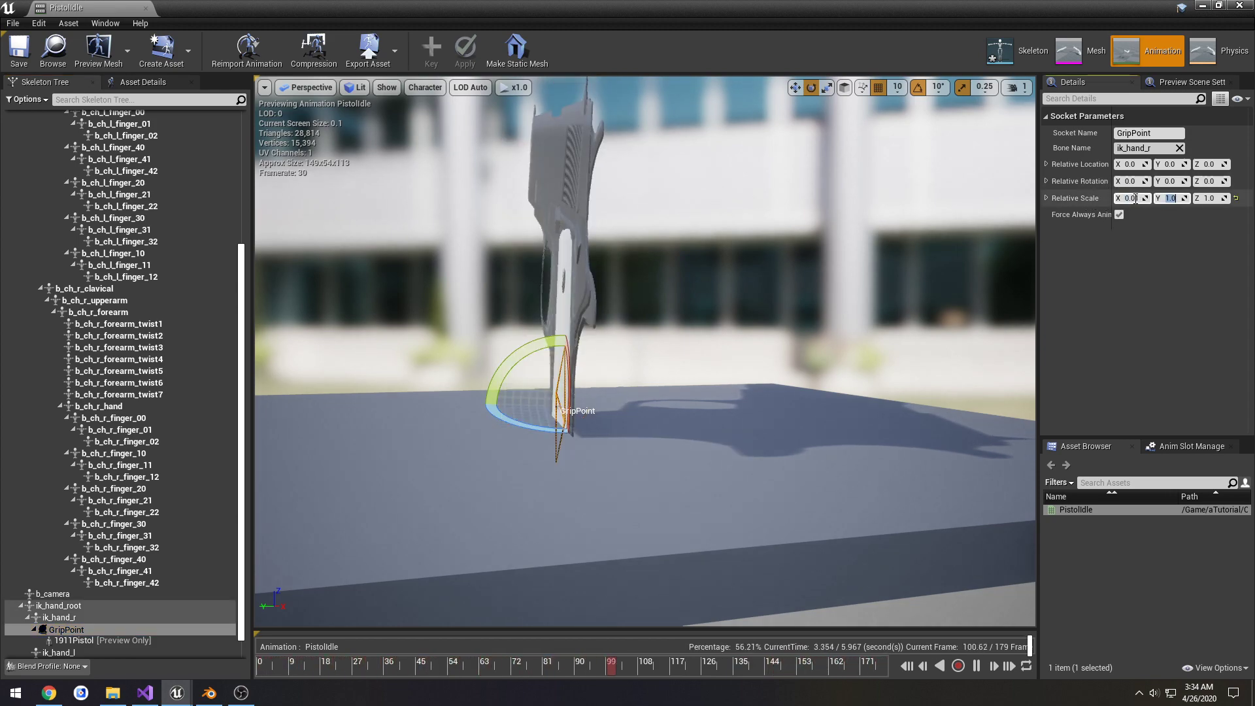
type("0.01")
key("Tab")
type("0.01")
key("Return")
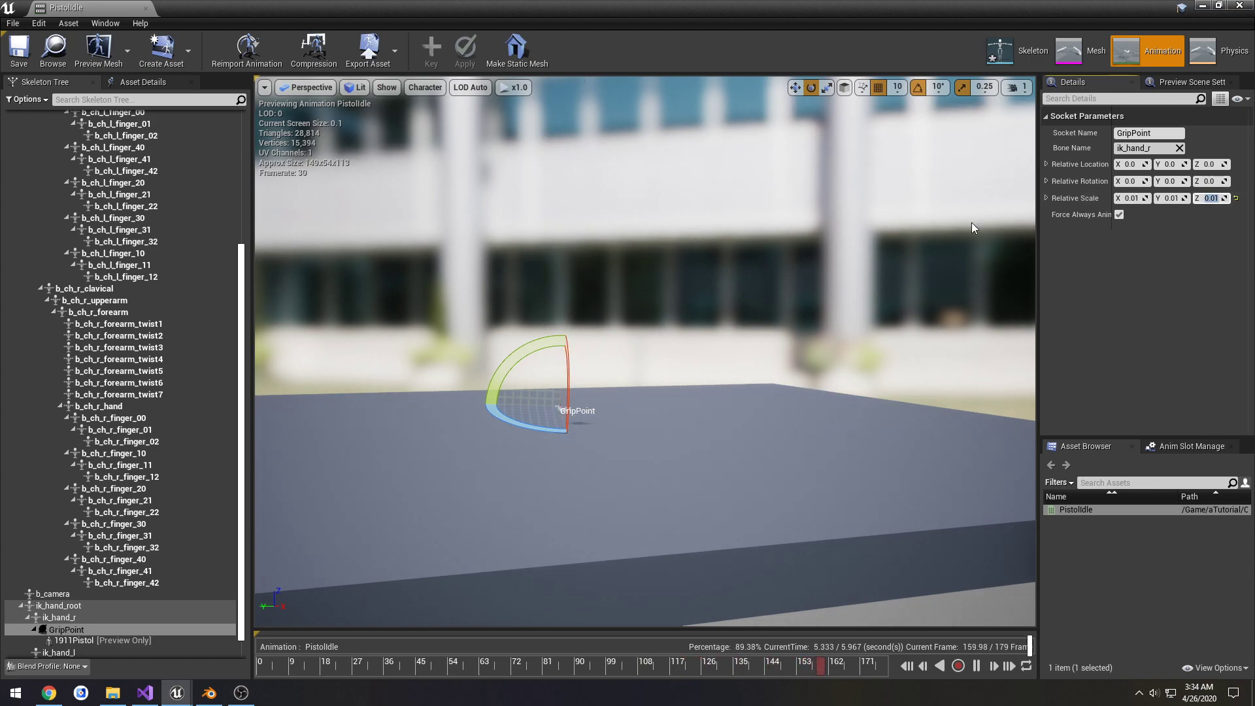
Step: Raise the viewport camera speed to 8 to bring the arms into view, and set it back to 1
left_click(1016, 89)
left_click_drag(1024, 117, 1167, 131)
right_click_drag(784, 294, 1007, 314)
key("w")
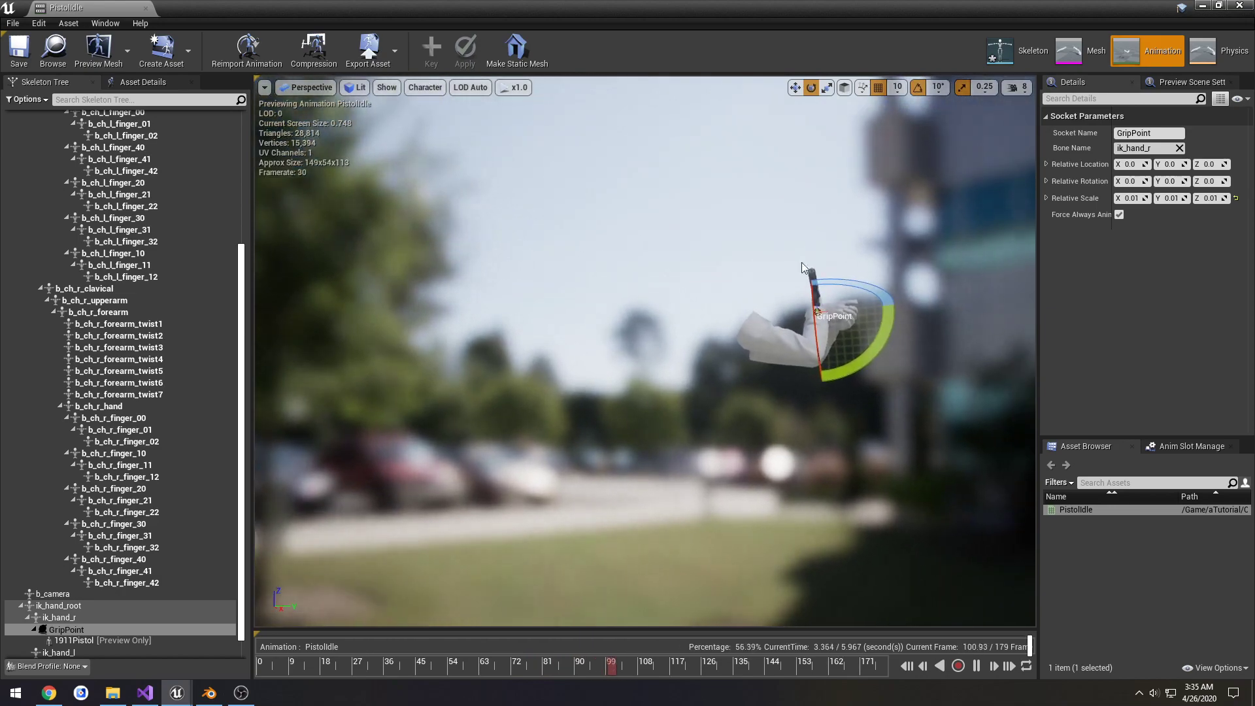
left_click(1016, 87)
right_click_drag(719, 261, 843, 262)
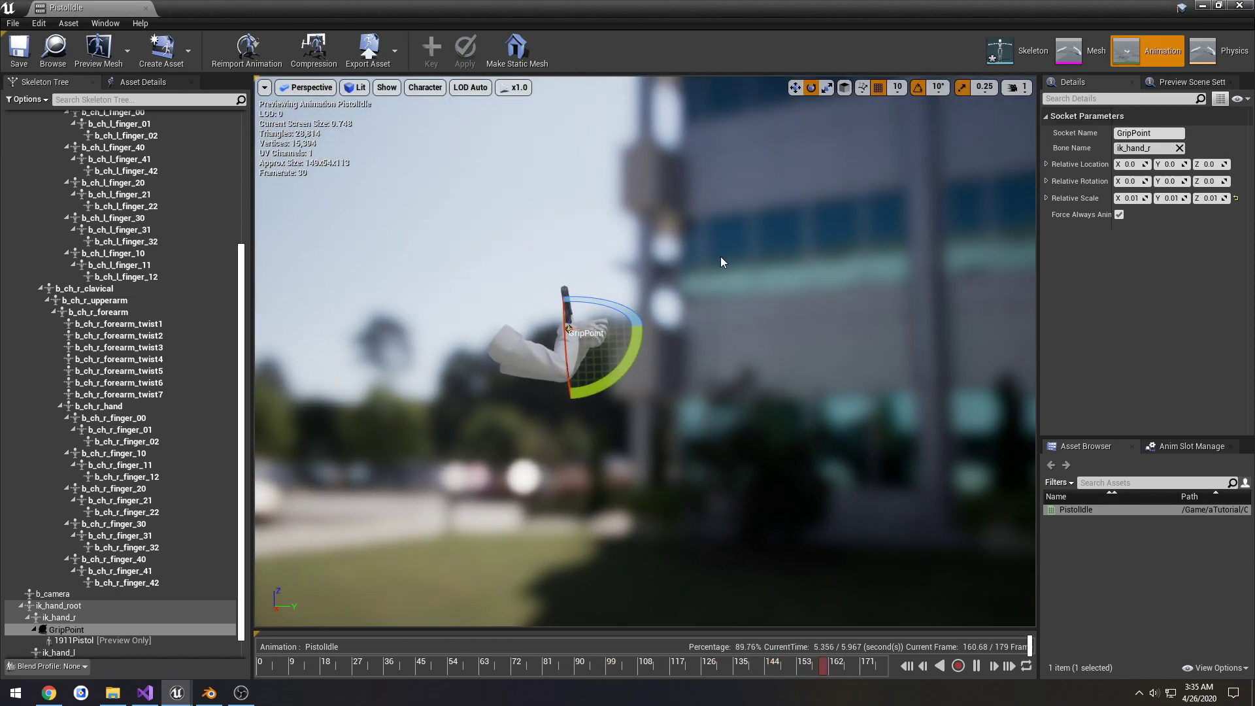
Step: Rotate the GripPoint socket about its Z axis to about -85°, using 5° rotation snapping for the final adjustment
scroll(712, 261, "up", 5)
right_click_drag(703, 261, 738, 219)
key("w")
key("q")
key("e")
left_click_drag(595, 300, 532, 304)
key("d")
right_click_drag(598, 373, 452, 396)
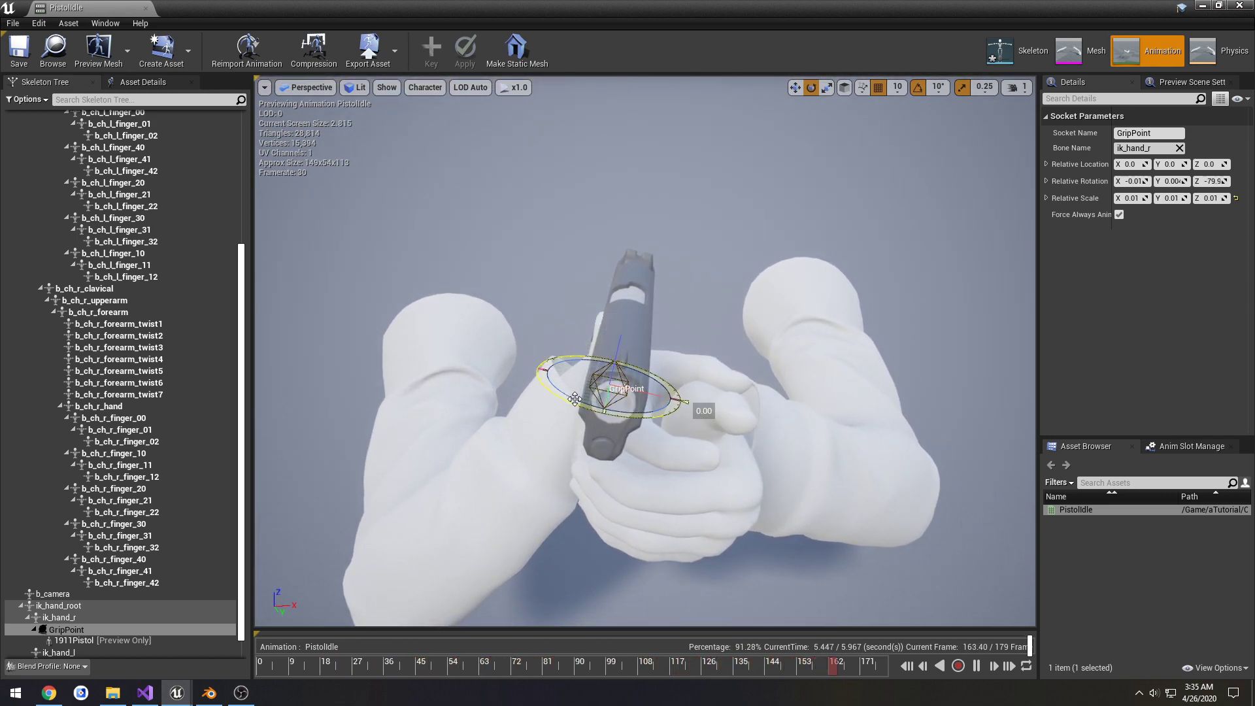
left_click(937, 87)
left_click(941, 110)
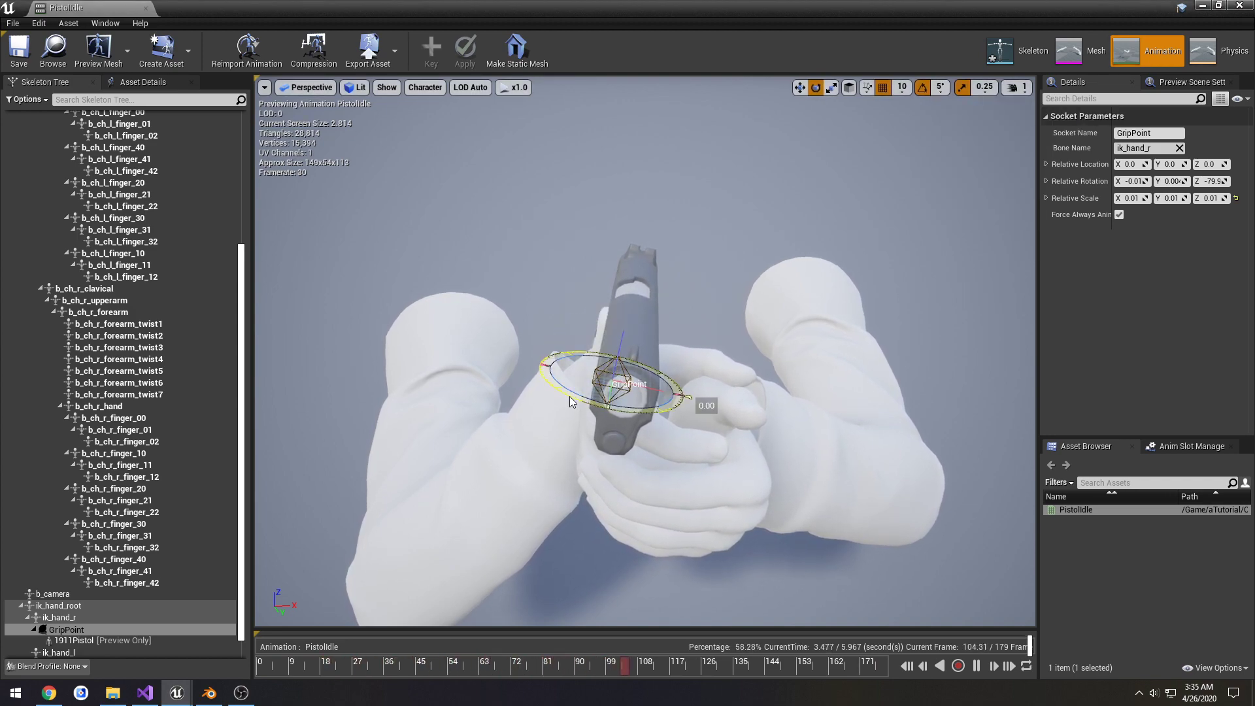
Step: Move the GripPoint socket toward the right hand's grip, to a relative location of about X 0.07 and Y 0.01
key("w")
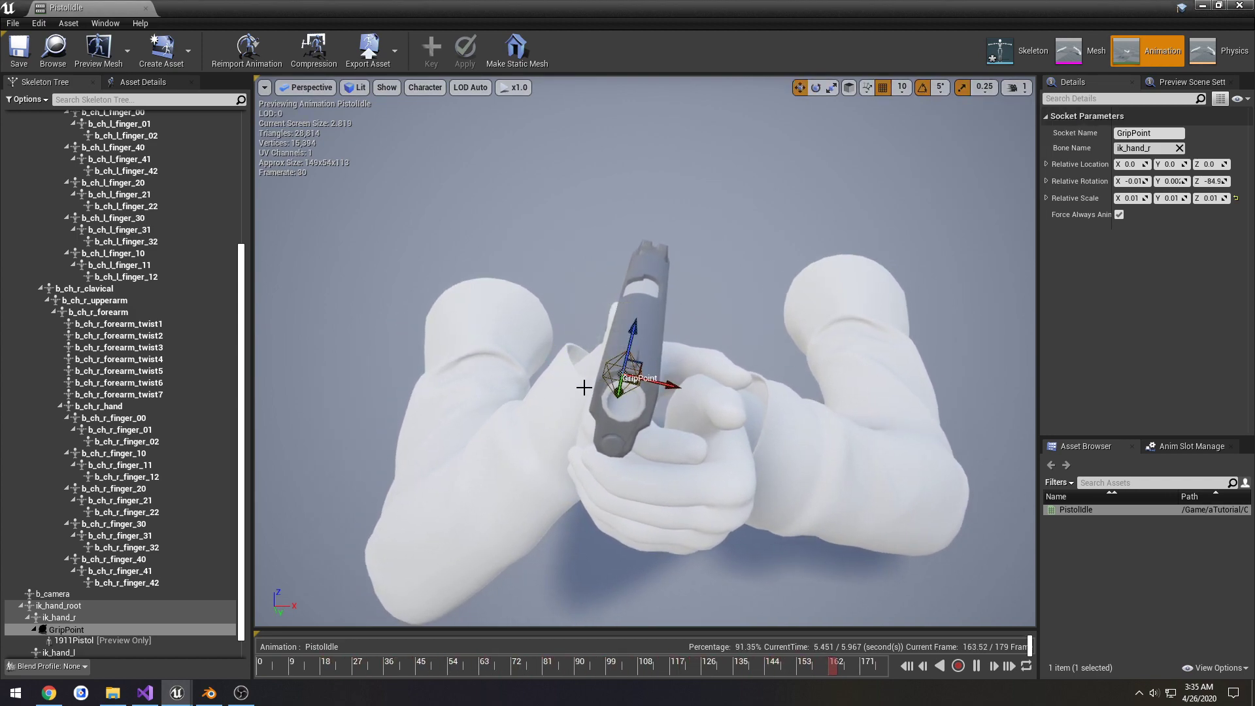
right_click_drag(700, 394, 713, 395)
left_click_drag(714, 395, 554, 402)
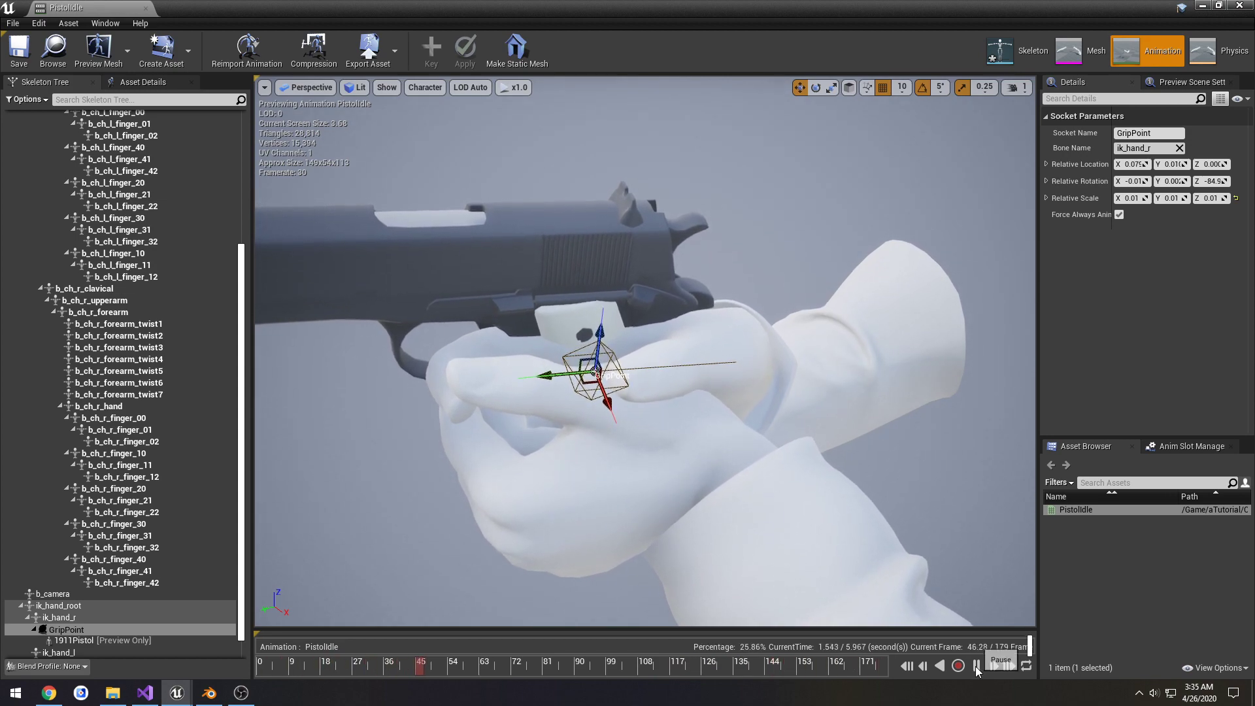
Step: Pause the animation at frame 0 and move the GripPoint socket to about X 0.09 and Y -0.01 to seat the pistol in the hand
key("space")
left_click_drag(512, 663, 198, 667)
right_click_drag(564, 412, 656, 451)
left_click_drag(587, 427, 652, 459)
right_click_drag(652, 459, 544, 454)
left_click_drag(744, 359, 723, 358)
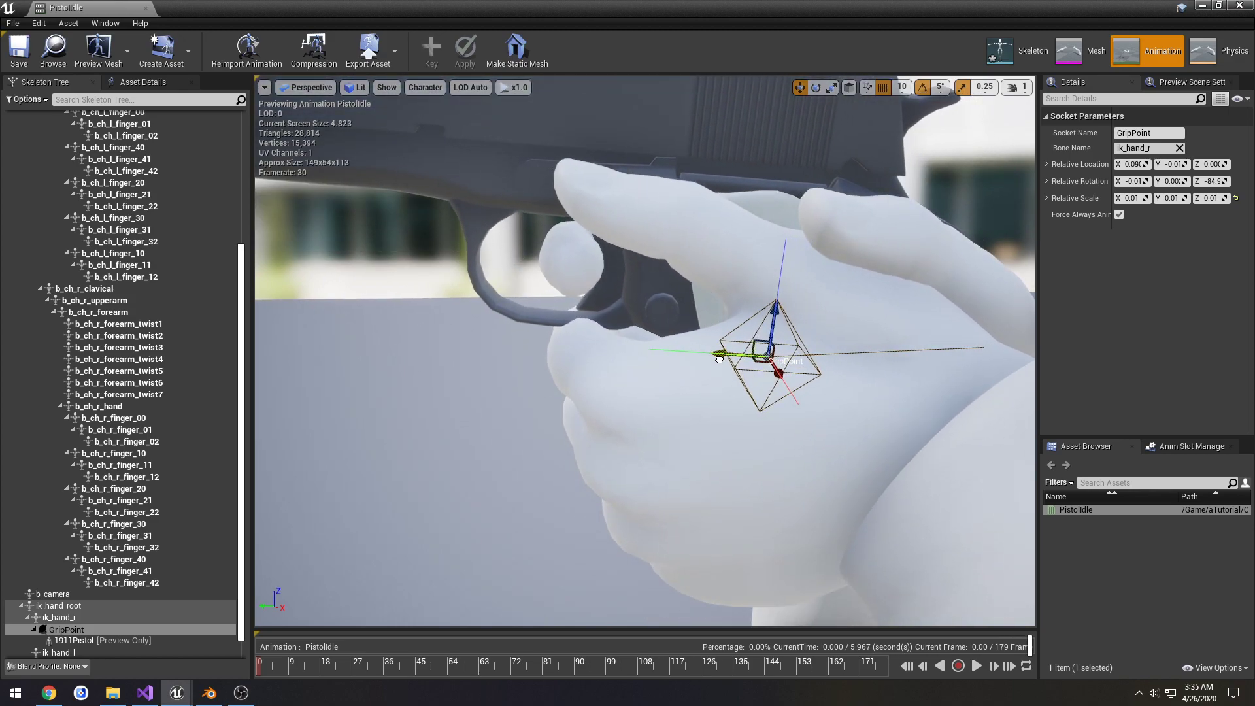
right_click_drag(723, 358, 683, 353)
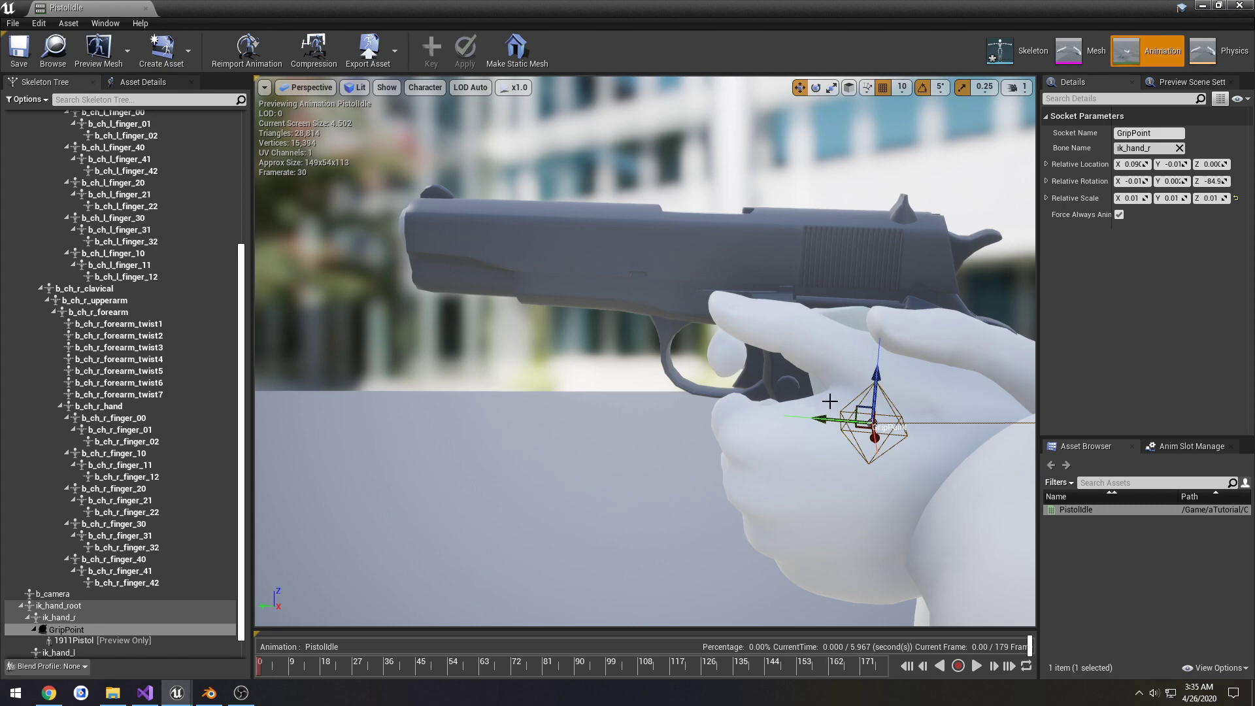
right_click_drag(856, 385, 853, 376)
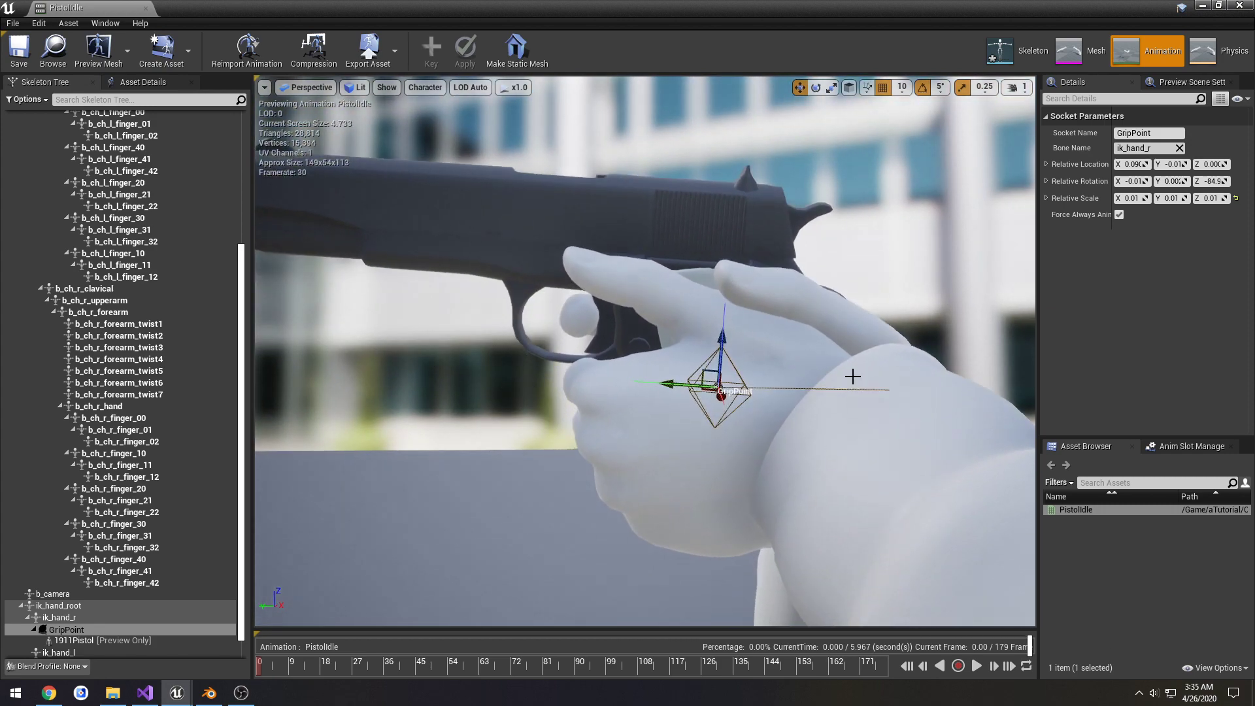
right_click_drag(537, 441, 712, 458)
Step: Switch to Blender and examine the pistol grip from the front in the Layout workspace at frame 1
left_click(209, 693)
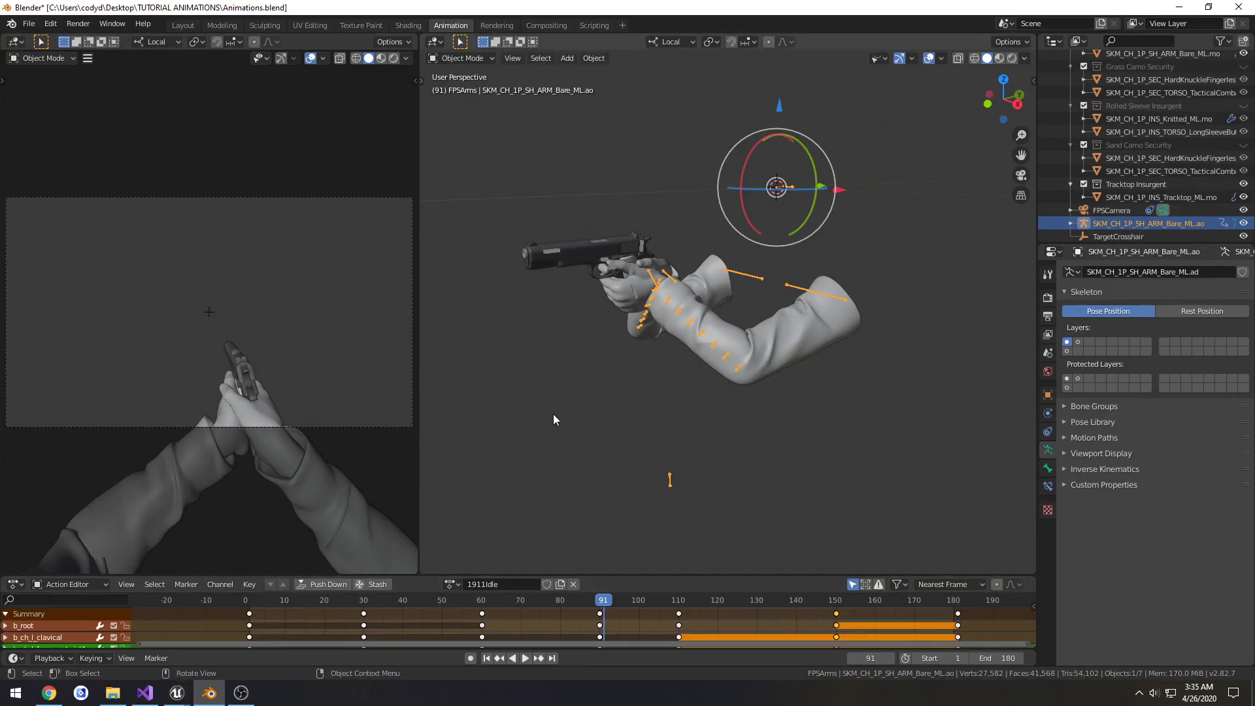
left_click(183, 25)
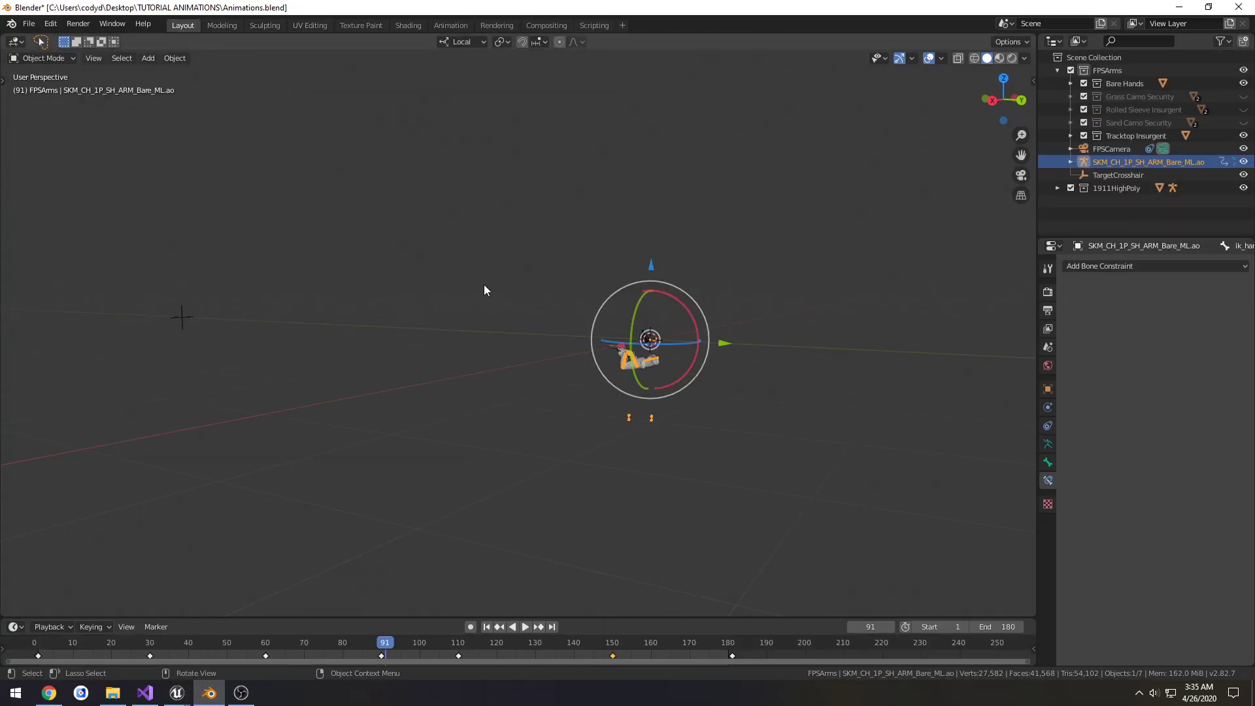
key("KP_1")
left_click(633, 437)
middle_click_drag(613, 471, 654, 389, "shift")
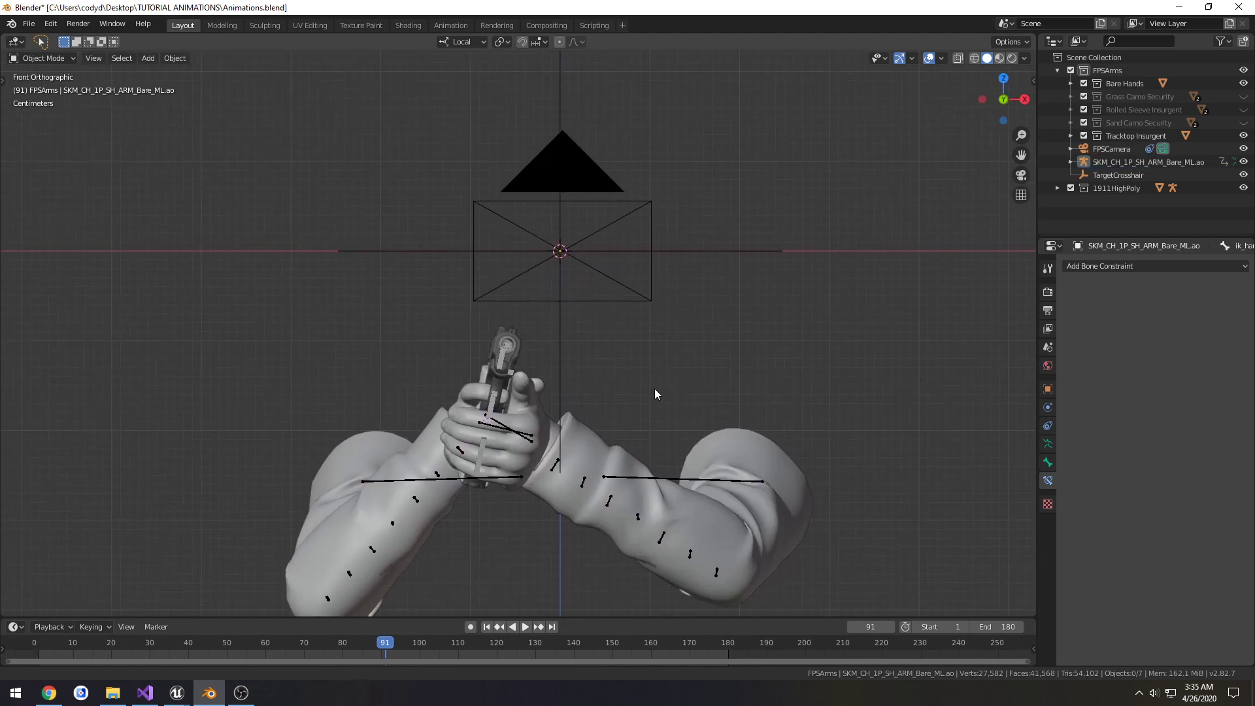
left_click_drag(385, 643, 51, 643)
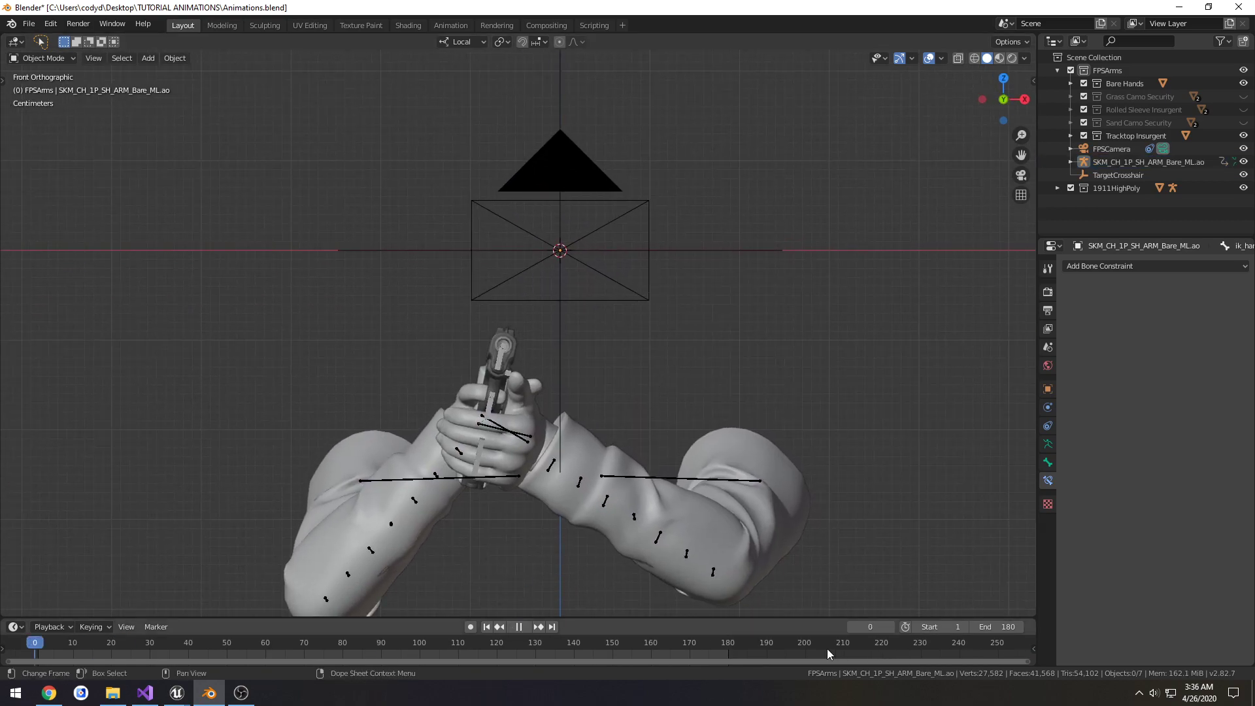
key("Escape")
key("Escape")
scroll(622, 445, "up", 5)
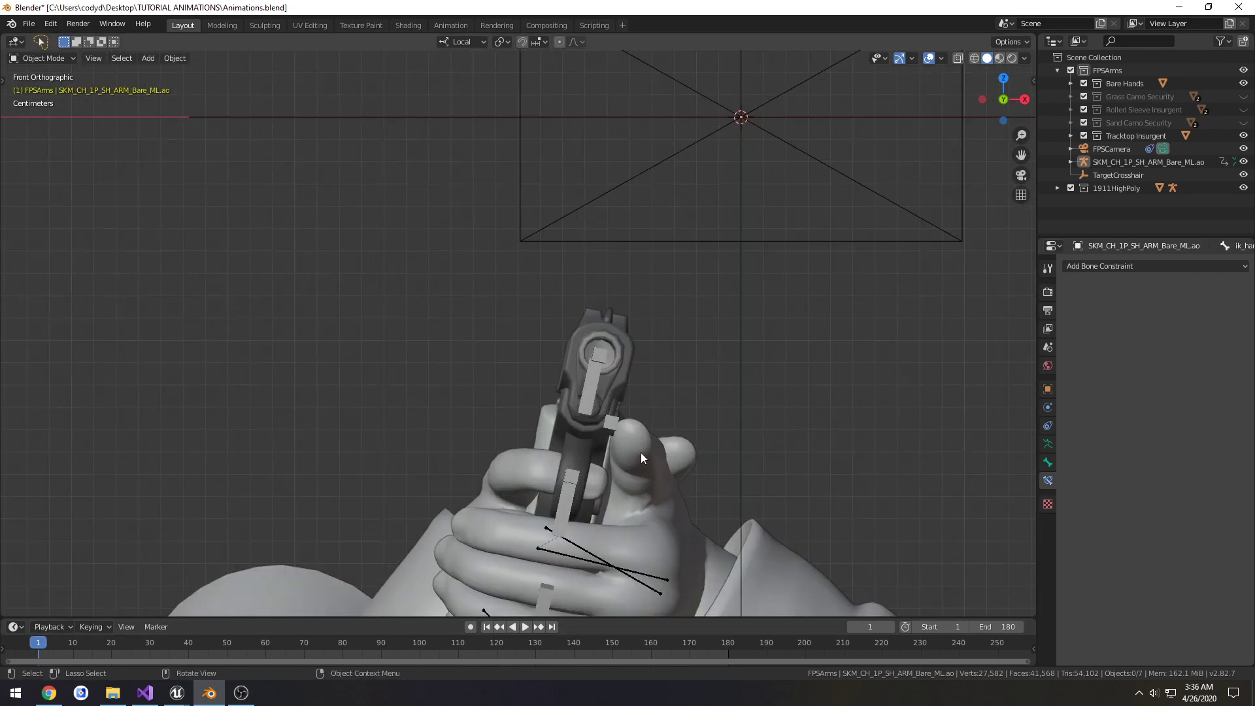
scroll(641, 452, "up", 2)
middle_click_drag(675, 427, 612, 326, "shift")
Step: Return to Unreal, switch the preview to the Right orthographic view and rotate the GripPoint socket's Z rotation to about -95°
key("alt+Tab")
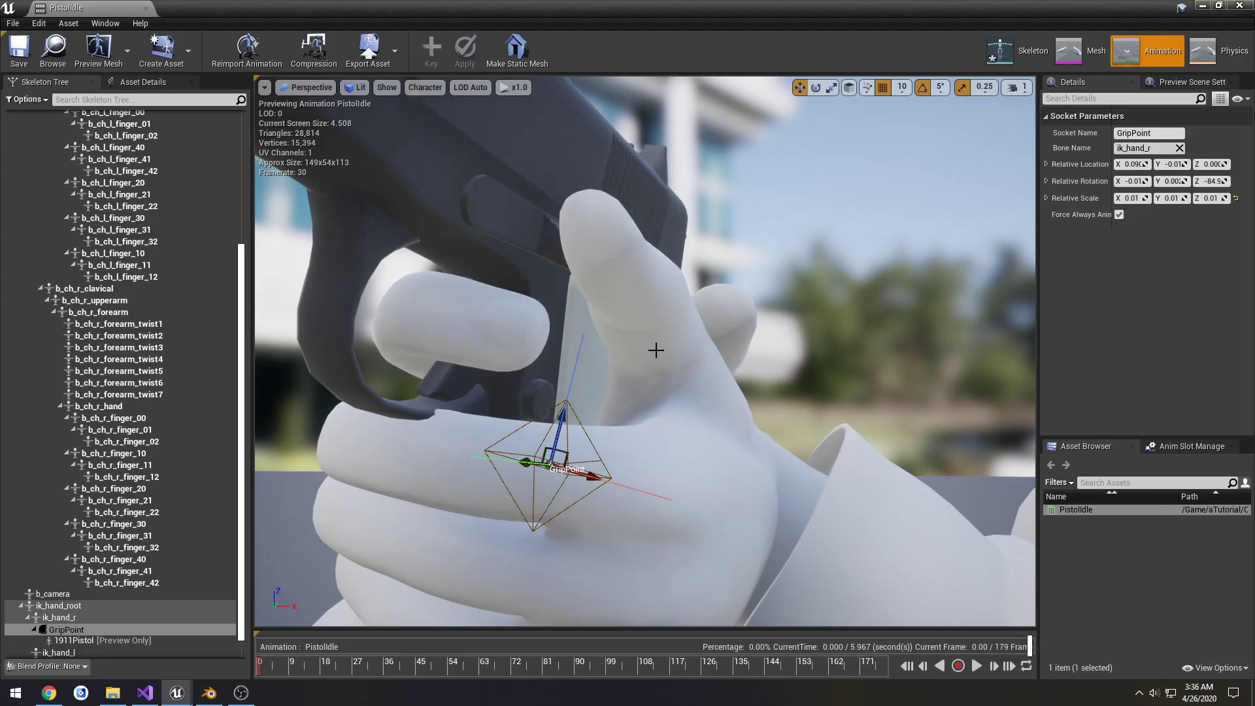
left_click(306, 87)
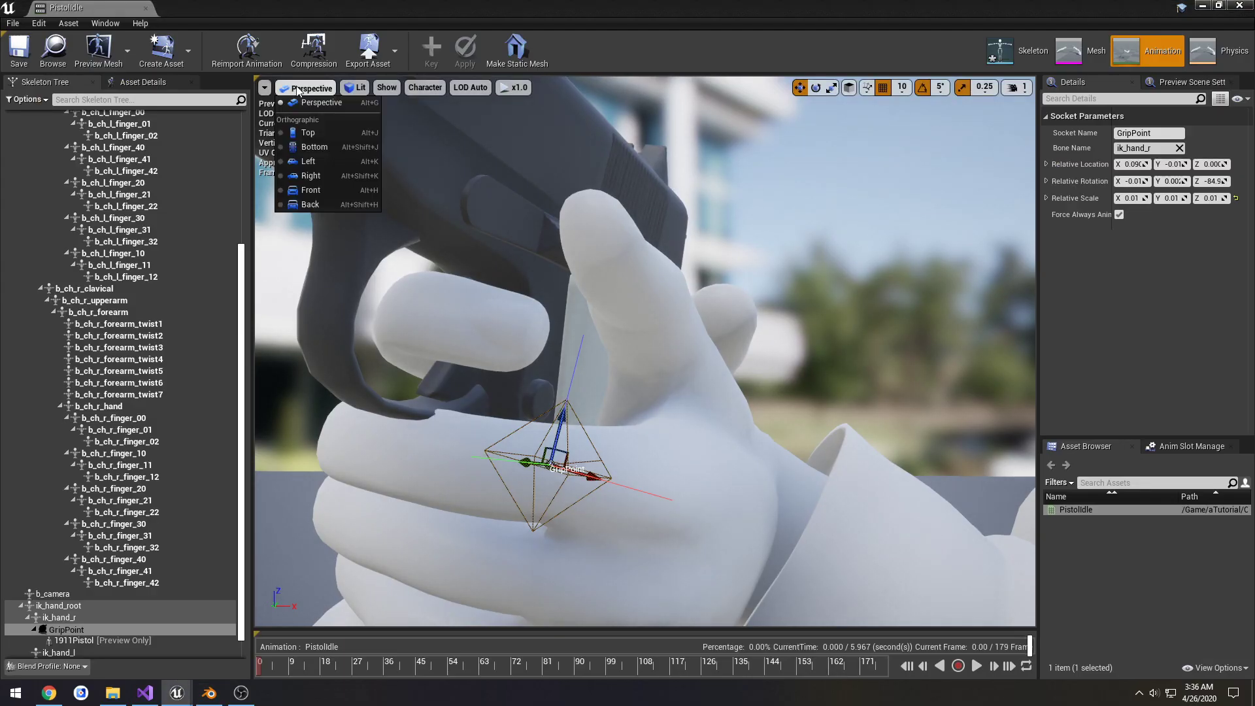
left_click(311, 176)
scroll(680, 353, "up", 4)
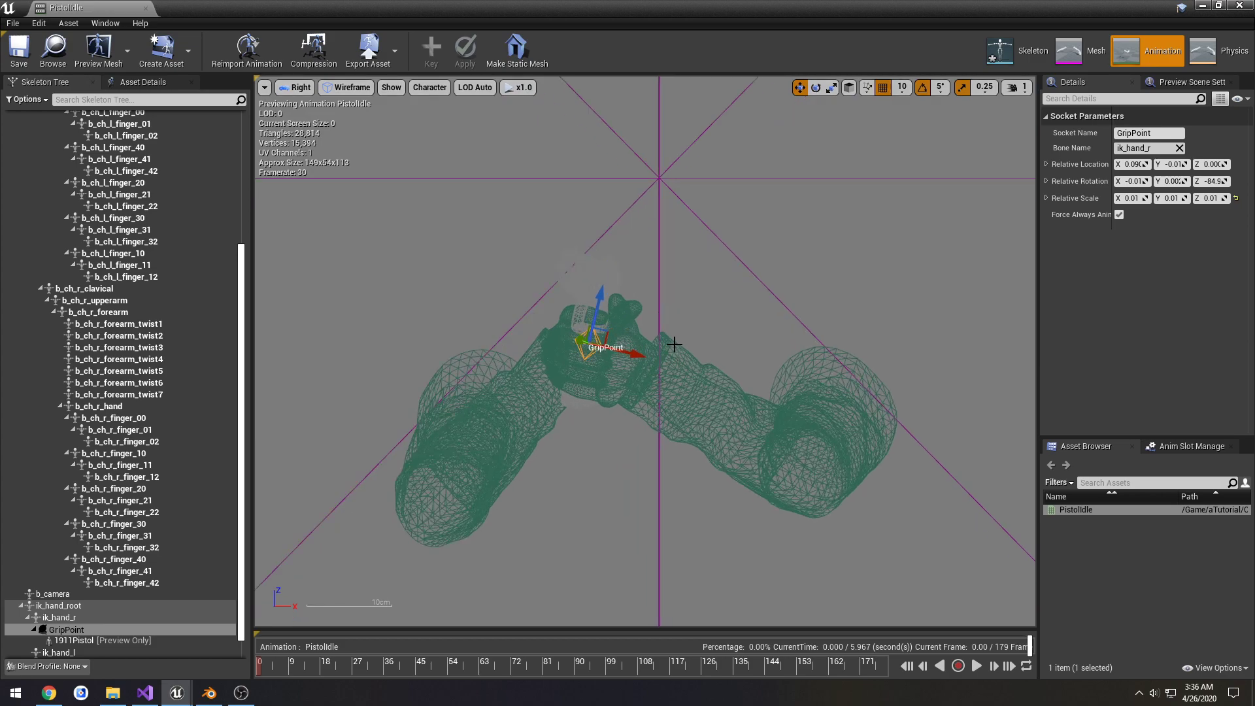
scroll(673, 344, "up", 2)
right_click_drag(554, 275, 627, 330)
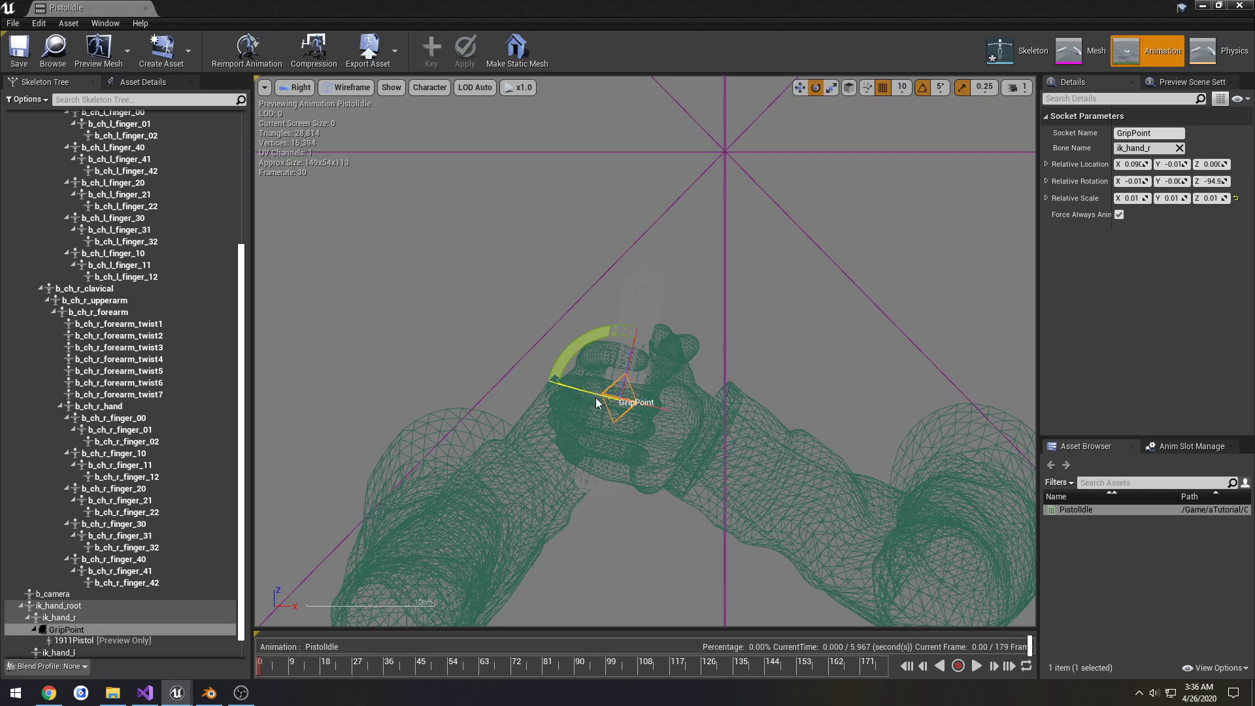
Step: Dock the PistolIdle editor beside the FirstPersonExampleMap tab and compare the pistol's tilt with the front view in Blender
key("alt+Tab")
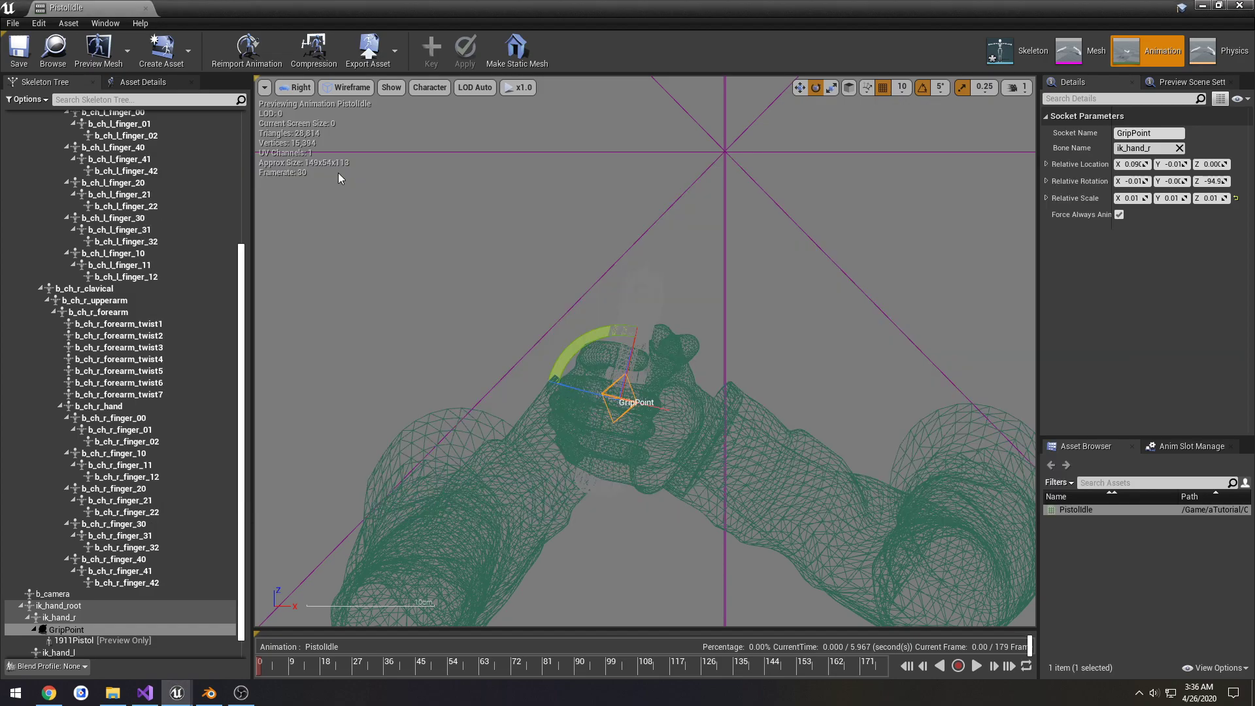
left_click_drag(111, 9, 255, 11)
key("alt+Tab")
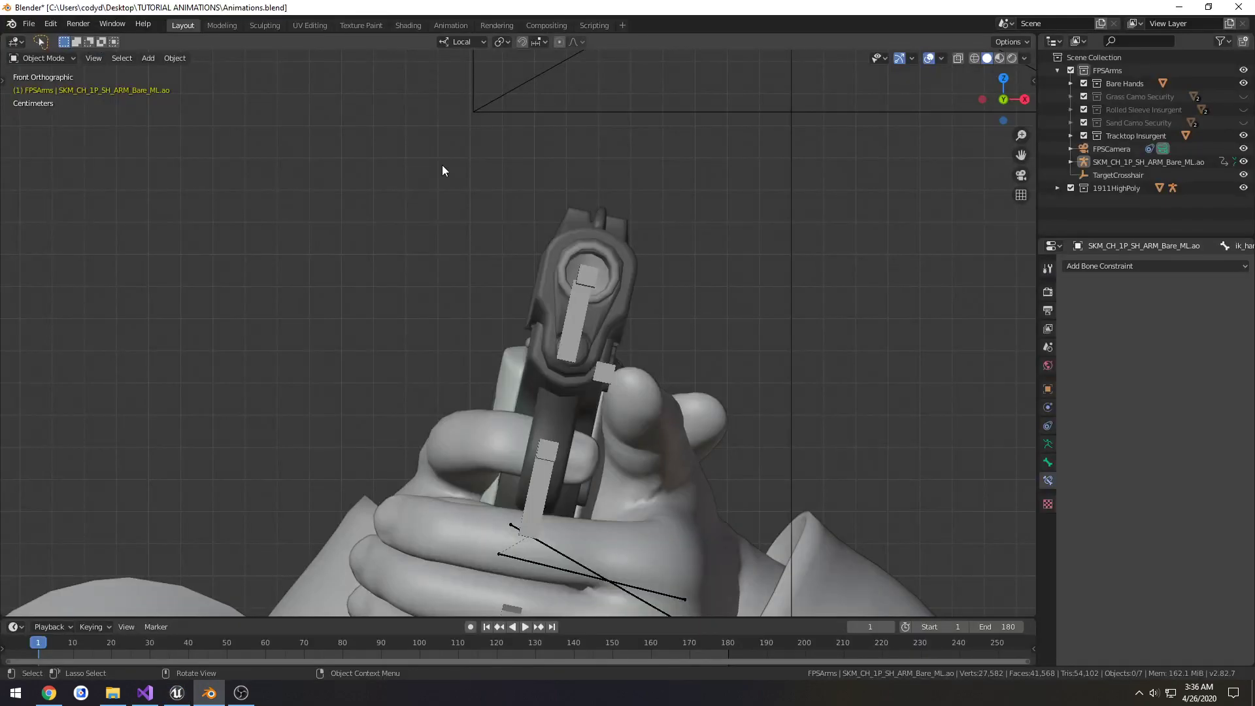
scroll(442, 165, "down", 4)
key("alt+Tab")
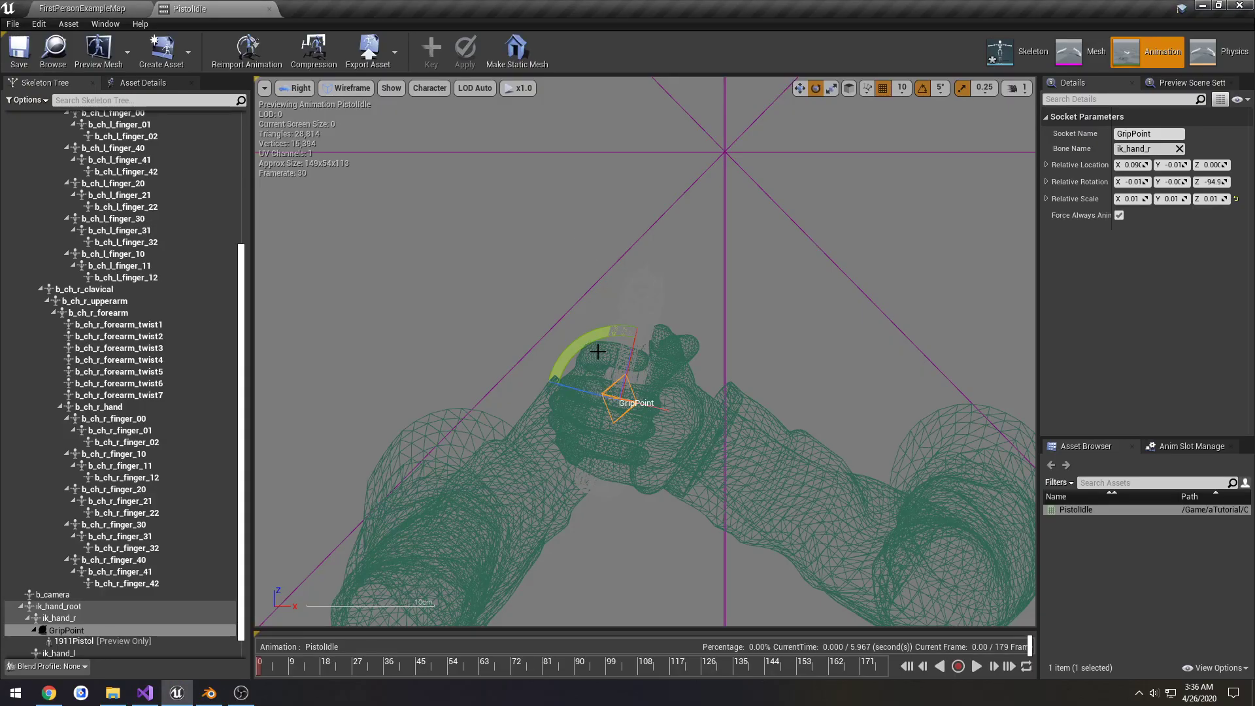
key("alt+Tab")
key("alt+Tab")
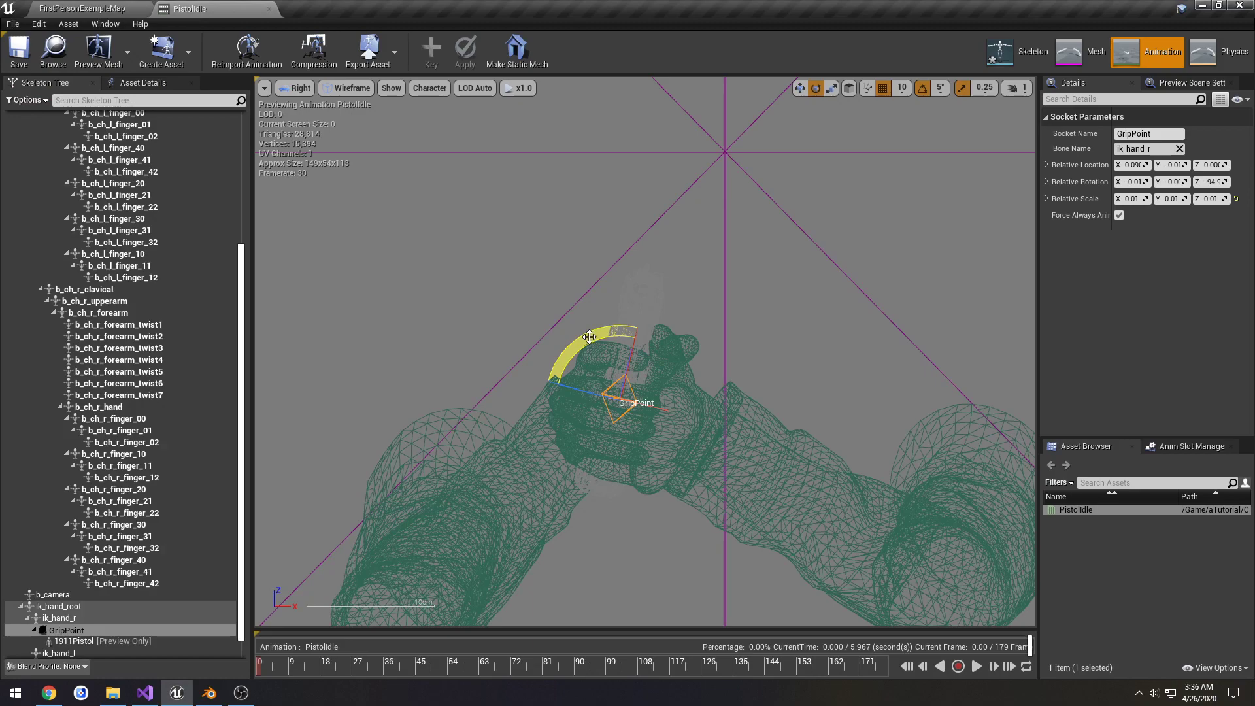
Step: Turn off rotation snapping and rotate the GripPoint socket's Y rotation to about -0.8°
left_click_drag(598, 351, 592, 363)
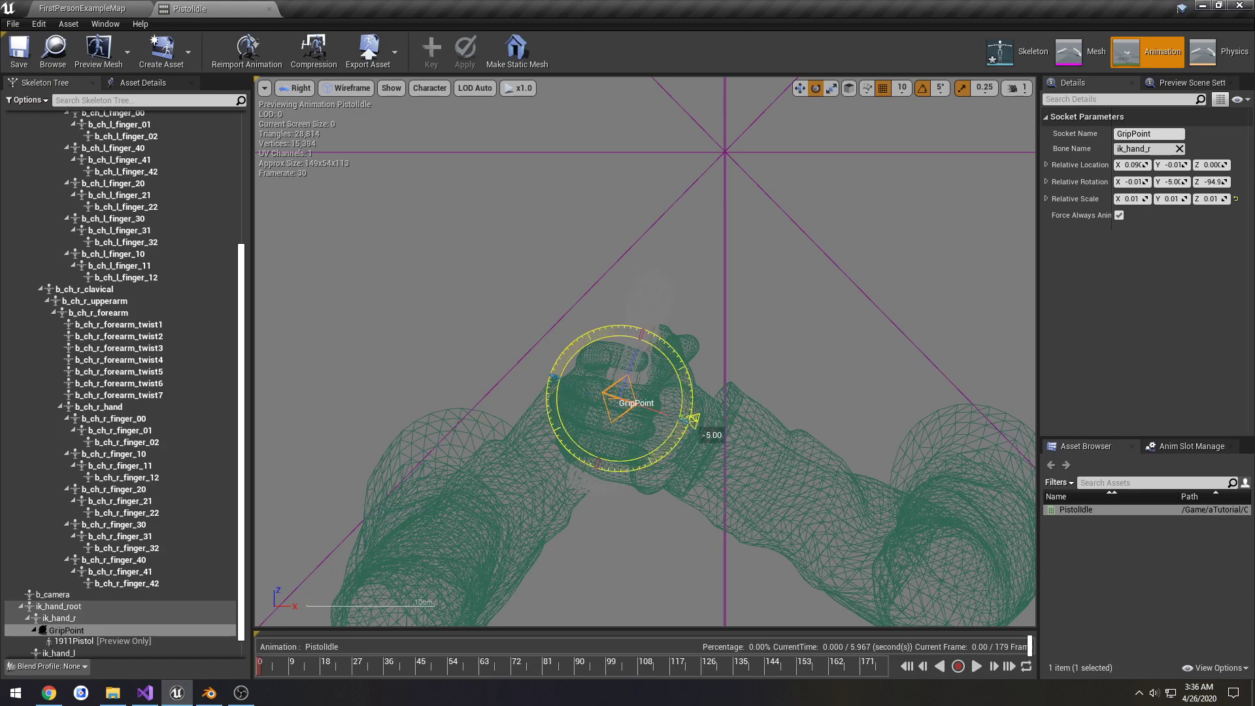
left_click(940, 88)
left_click(923, 89)
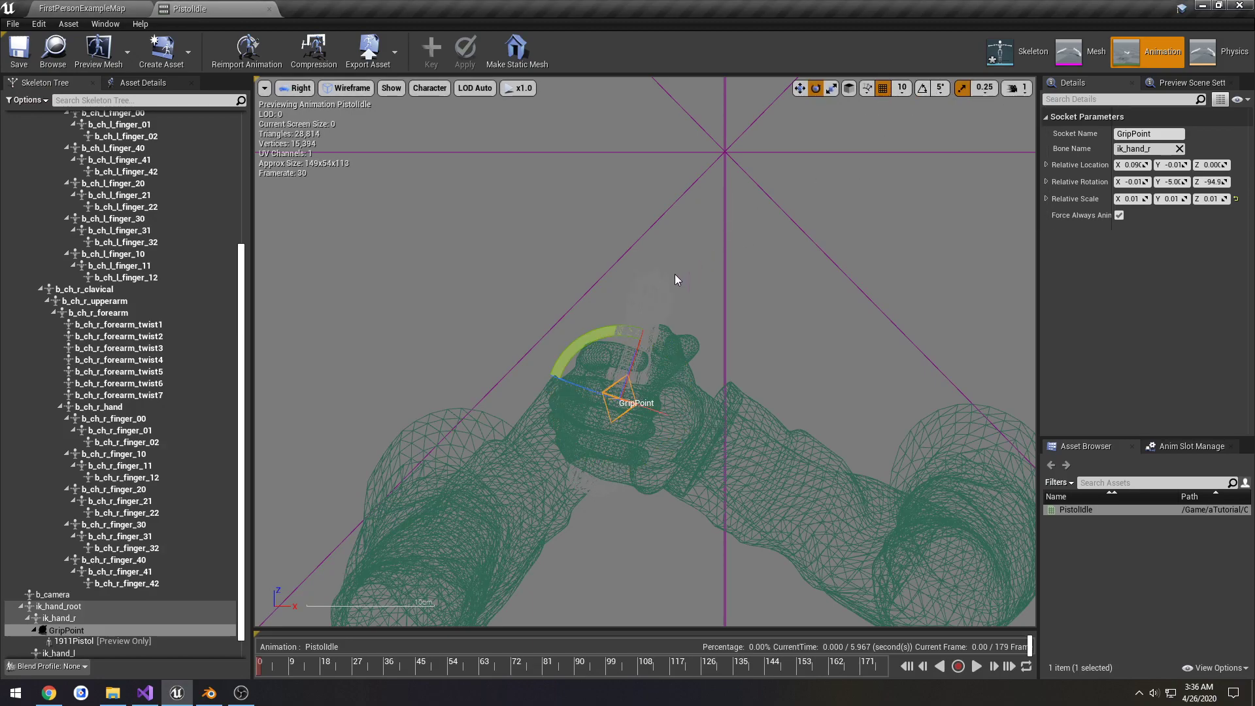
left_click_drag(608, 332, 598, 336)
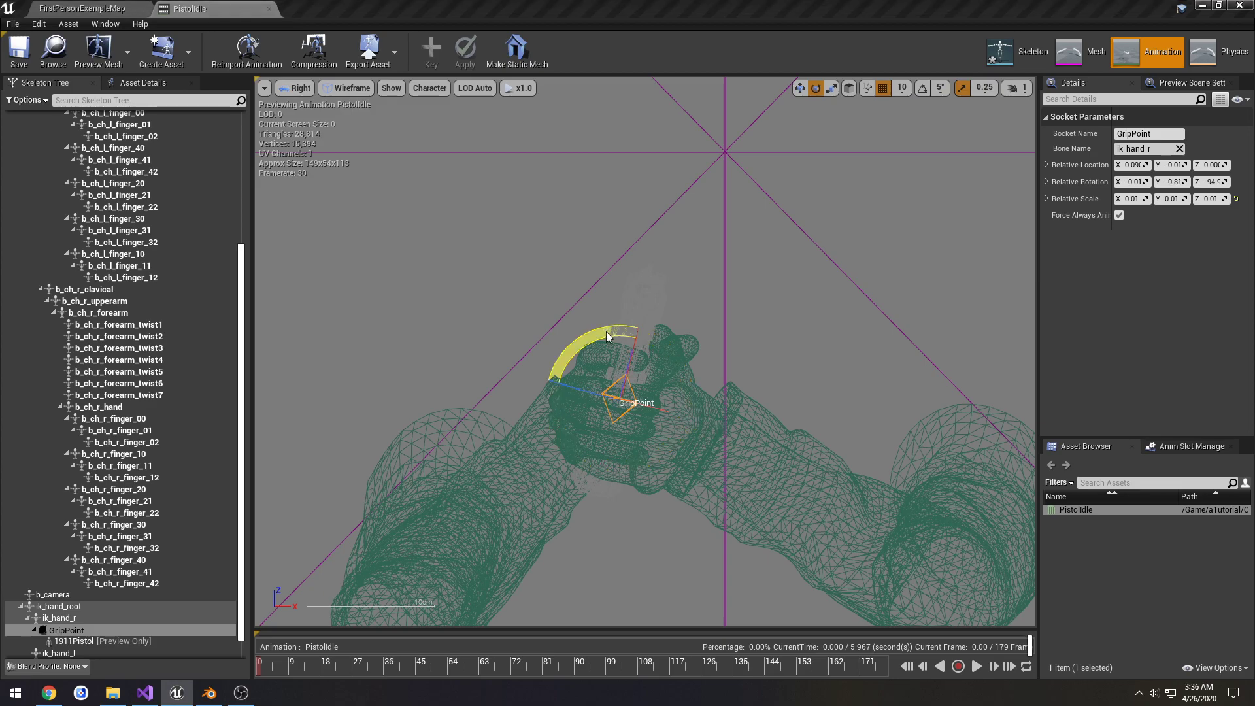
Step: Change the orthographic preview from Wireframe to Lit and compare the pistol's position in the hands with Blender
key("alt+Tab")
key("alt+Tab")
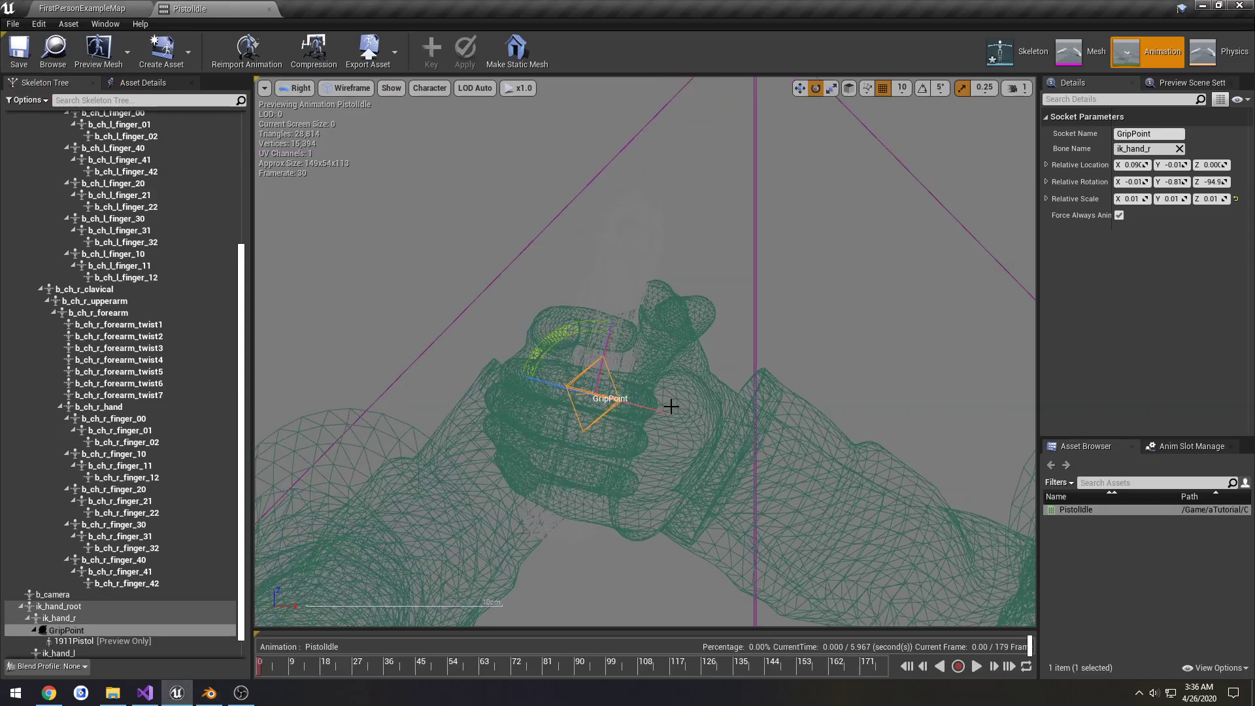
left_click(346, 88)
left_click(360, 115)
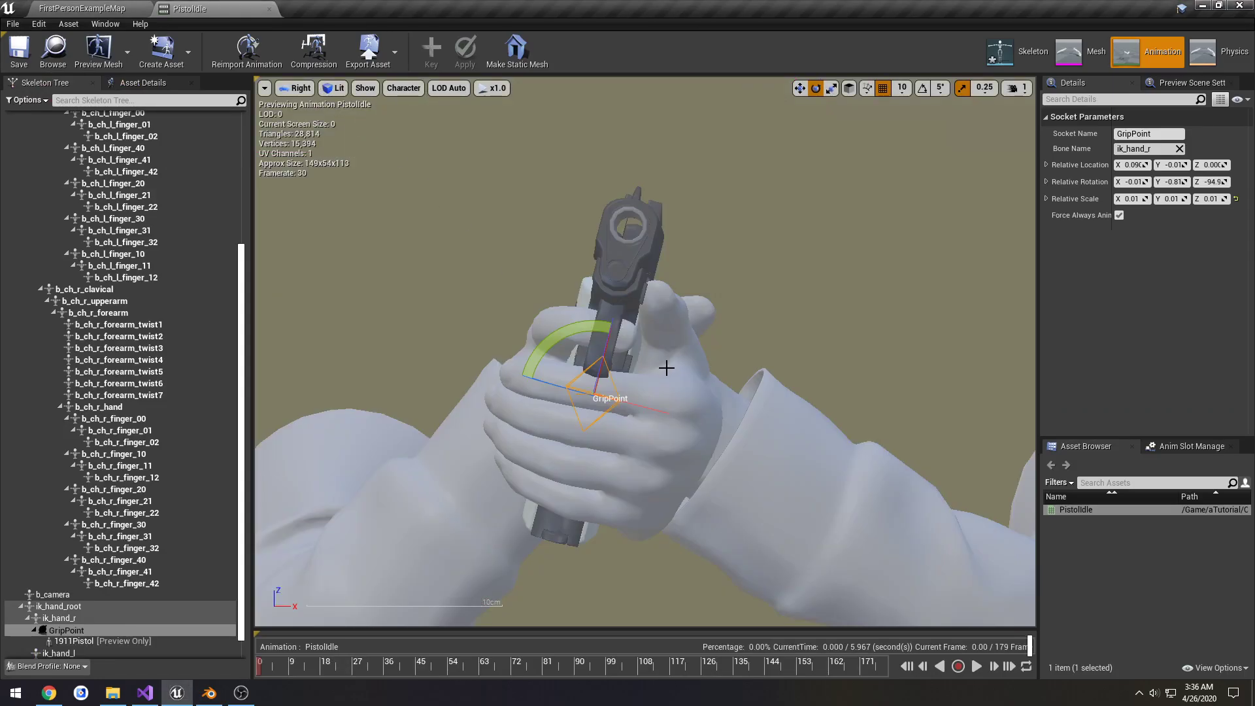
scroll(653, 345, "down", 3)
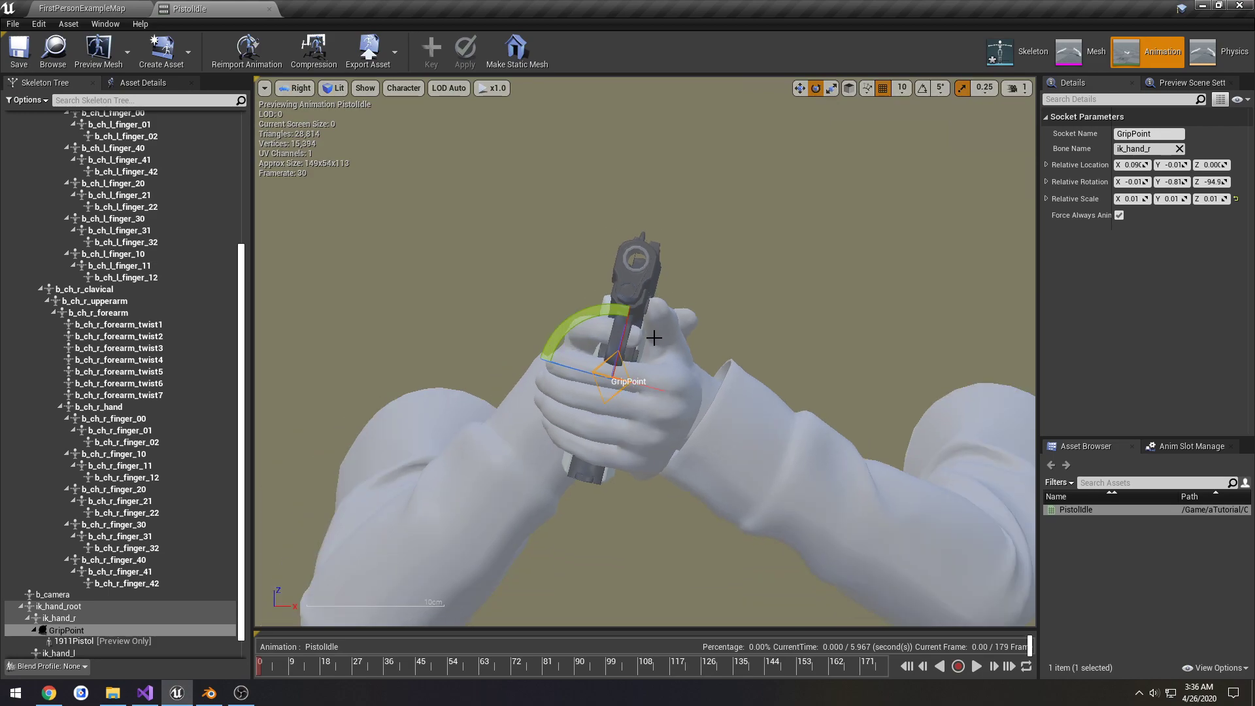
key("alt+Tab")
key("alt+Tab")
Step: Fine-tune the GripPoint socket's Z rotation to about -96.3° and compare the pistol's angle with Blender
left_click_drag(574, 368, 571, 369)
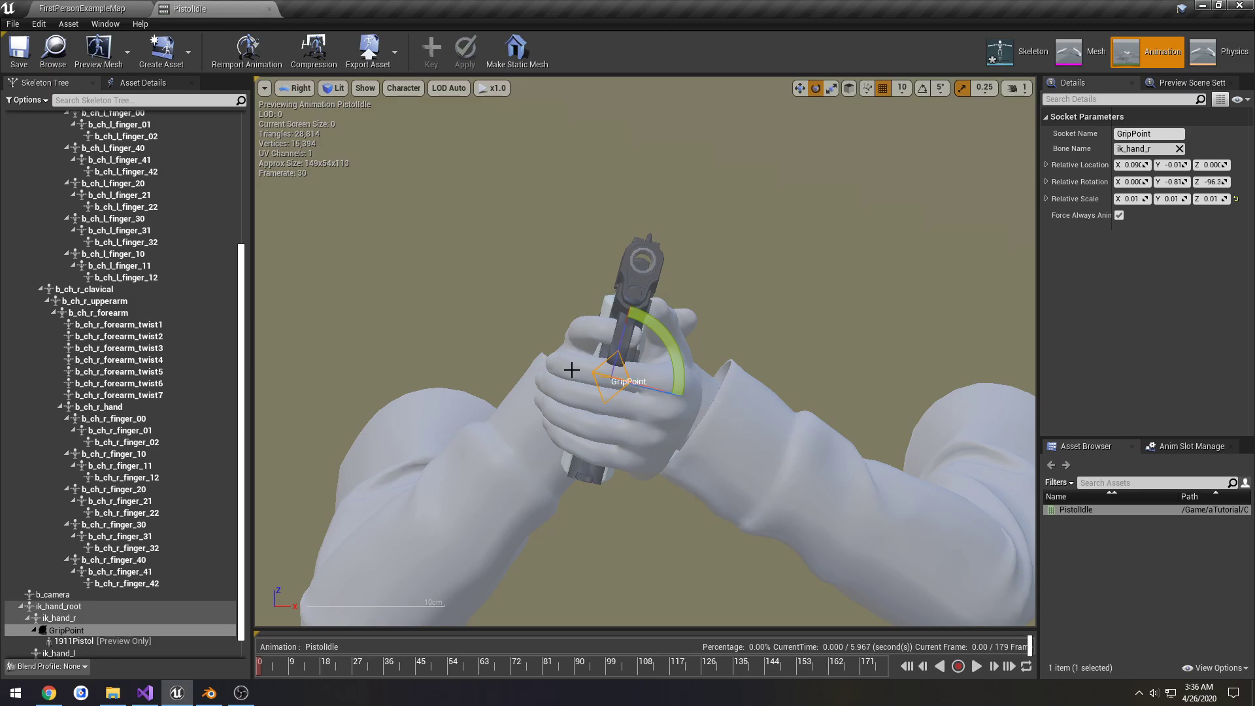
key("alt+Tab")
key("alt+Tab")
key("alt+Tab")
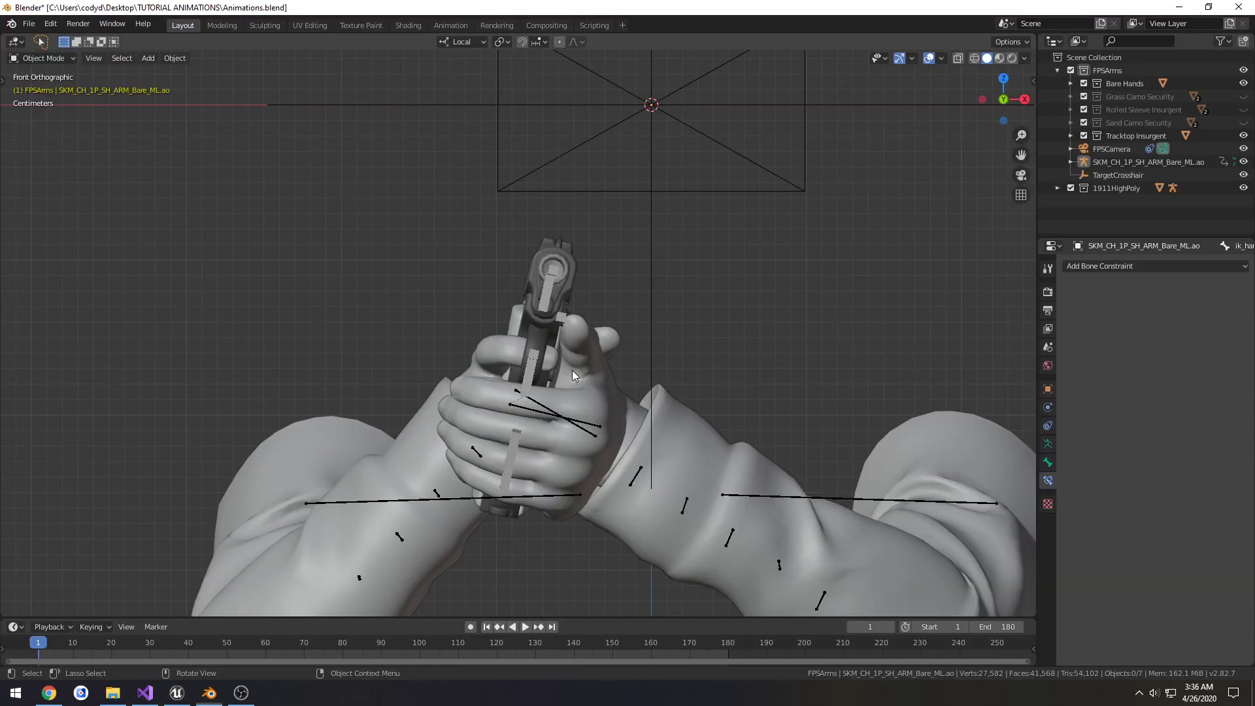
key("alt+Tab")
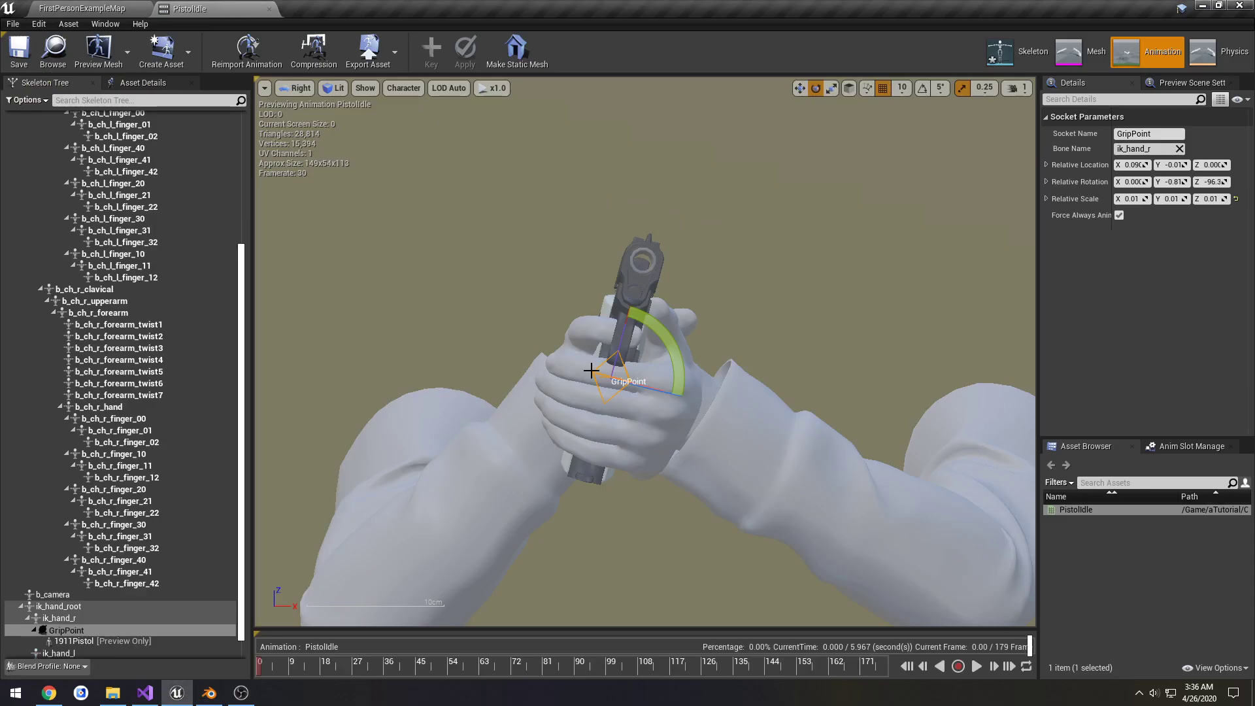
Step: Nudge the GripPoint socket upward along its Z axis and compare the pistol's height in the hands with Blender's front view
scroll(658, 365, "up", 2)
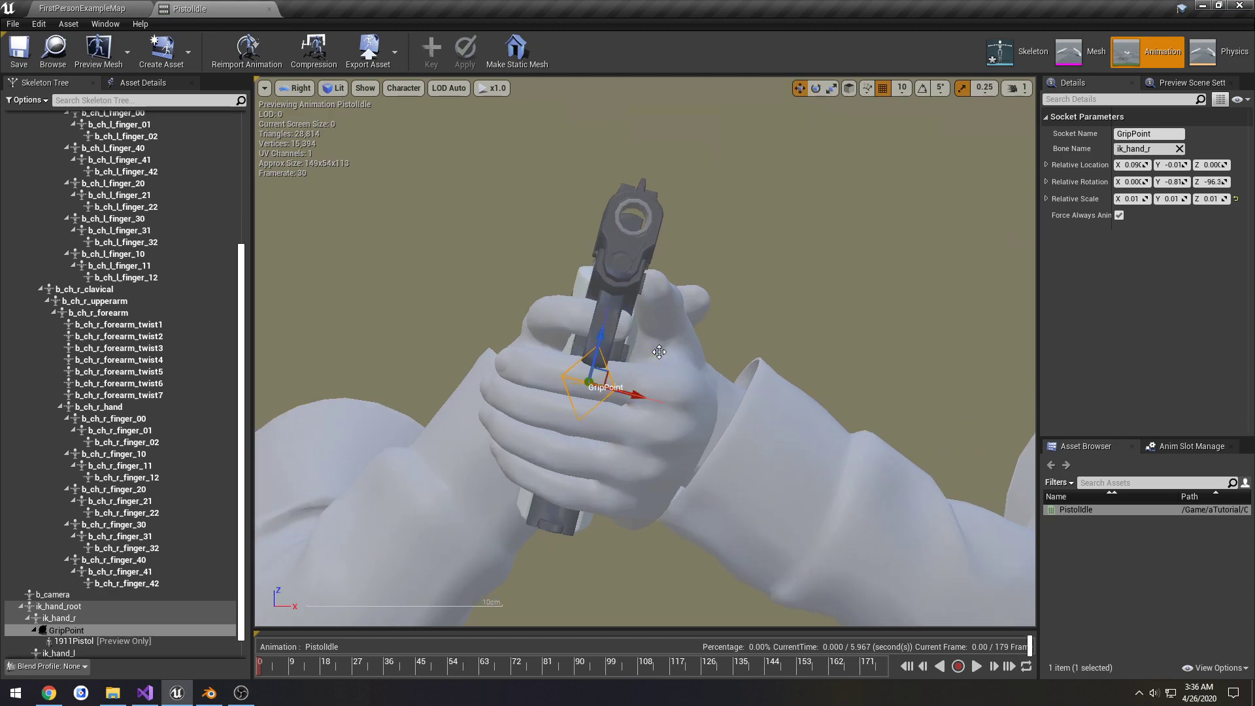
key("alt+Tab")
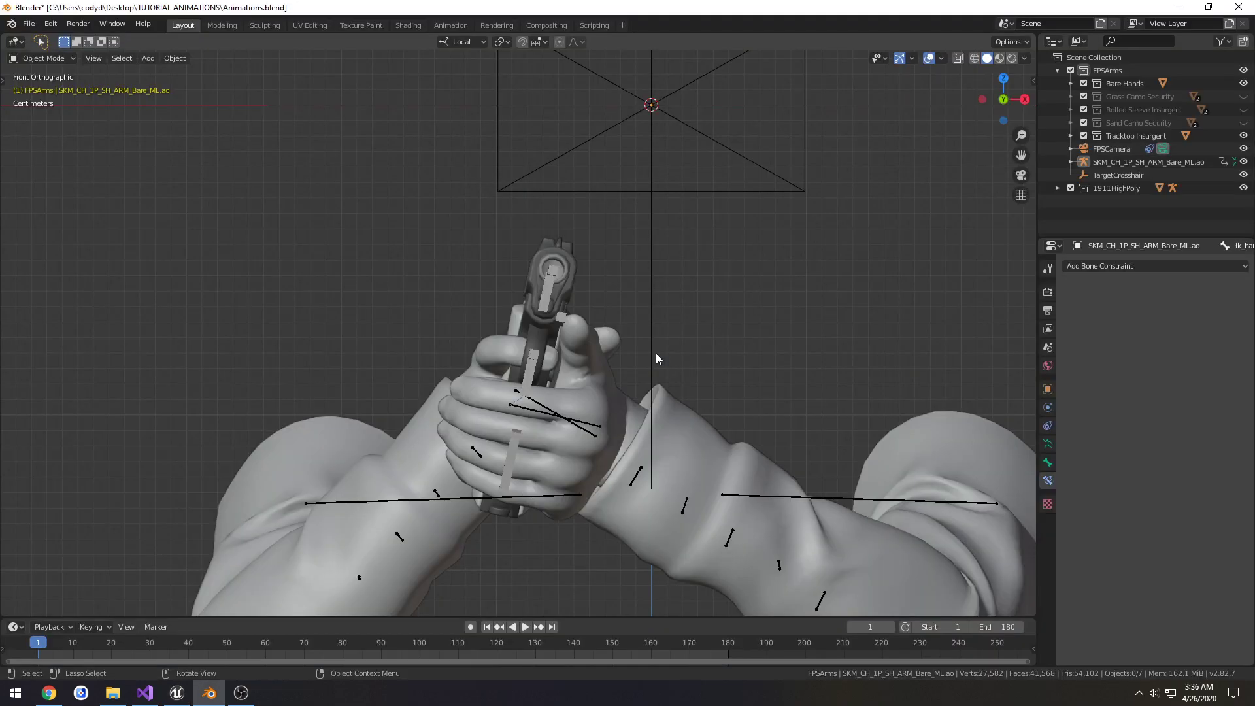
key("alt+Tab")
key("alt+Tab")
key("alt+Tab")
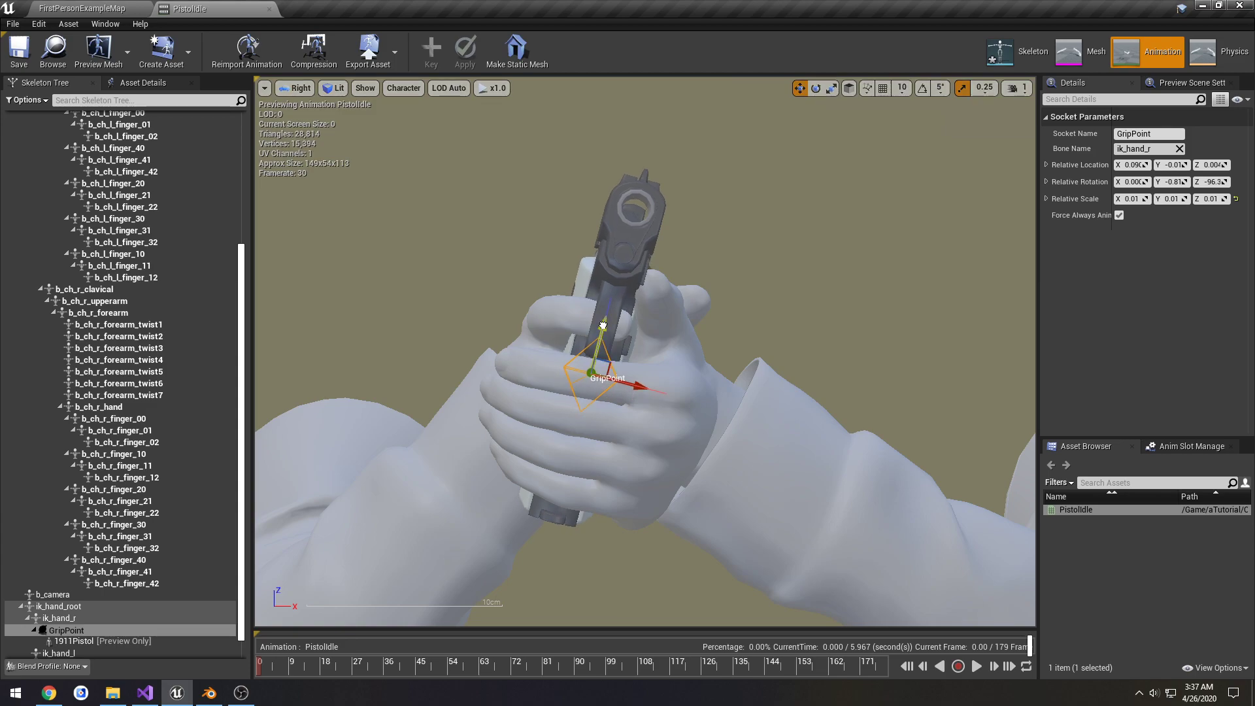
key("alt+Tab")
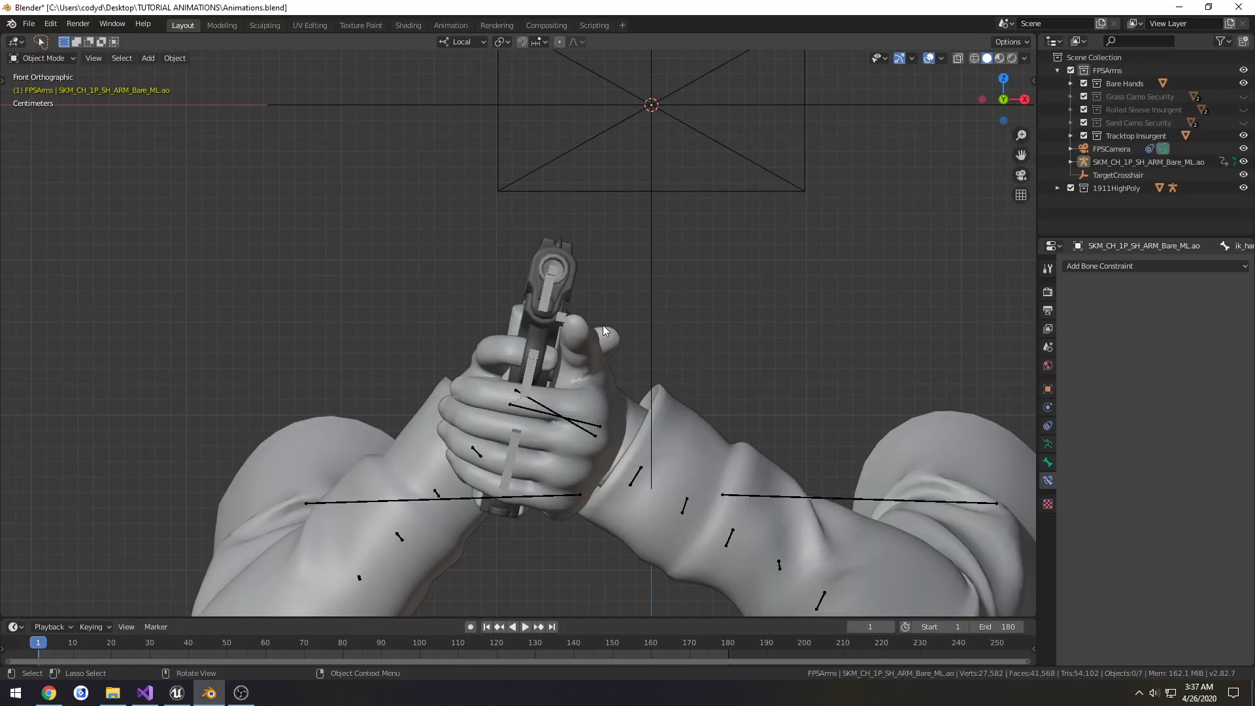
Step: Shift the GripPoint socket slightly along its X axis and check the pistol's sideways placement against a close-up in Blender
key("alt+Tab")
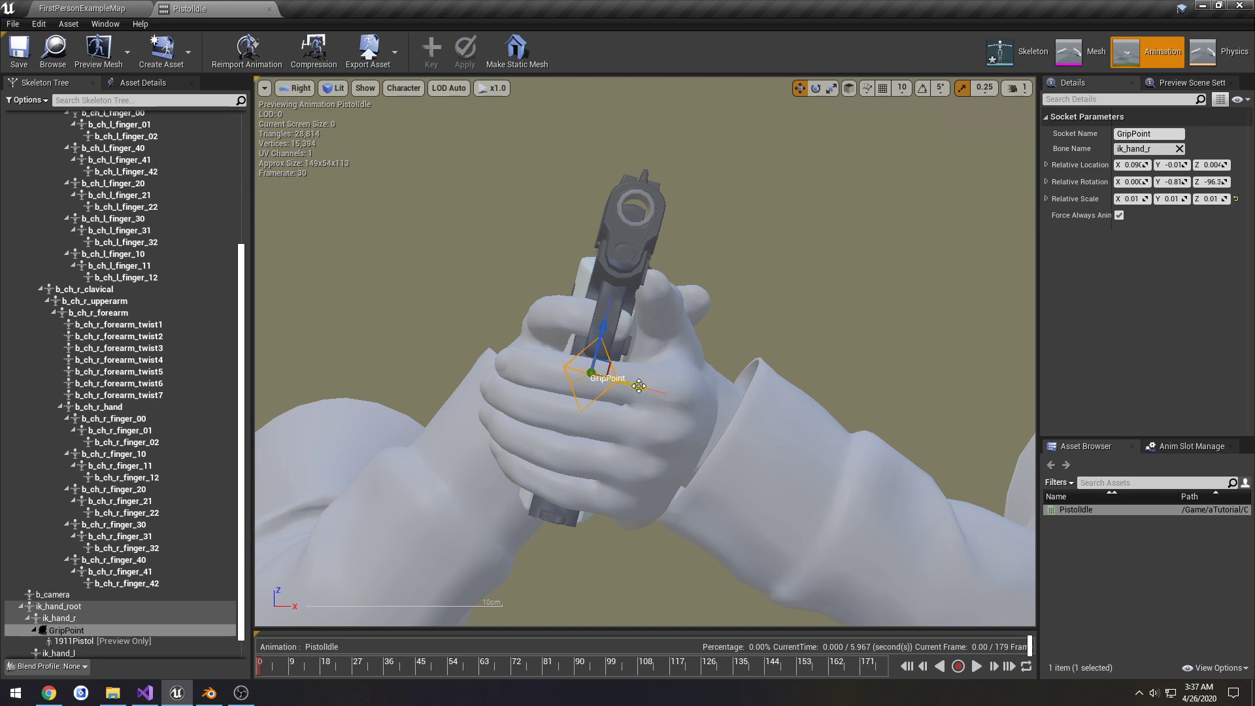
key("alt+Tab")
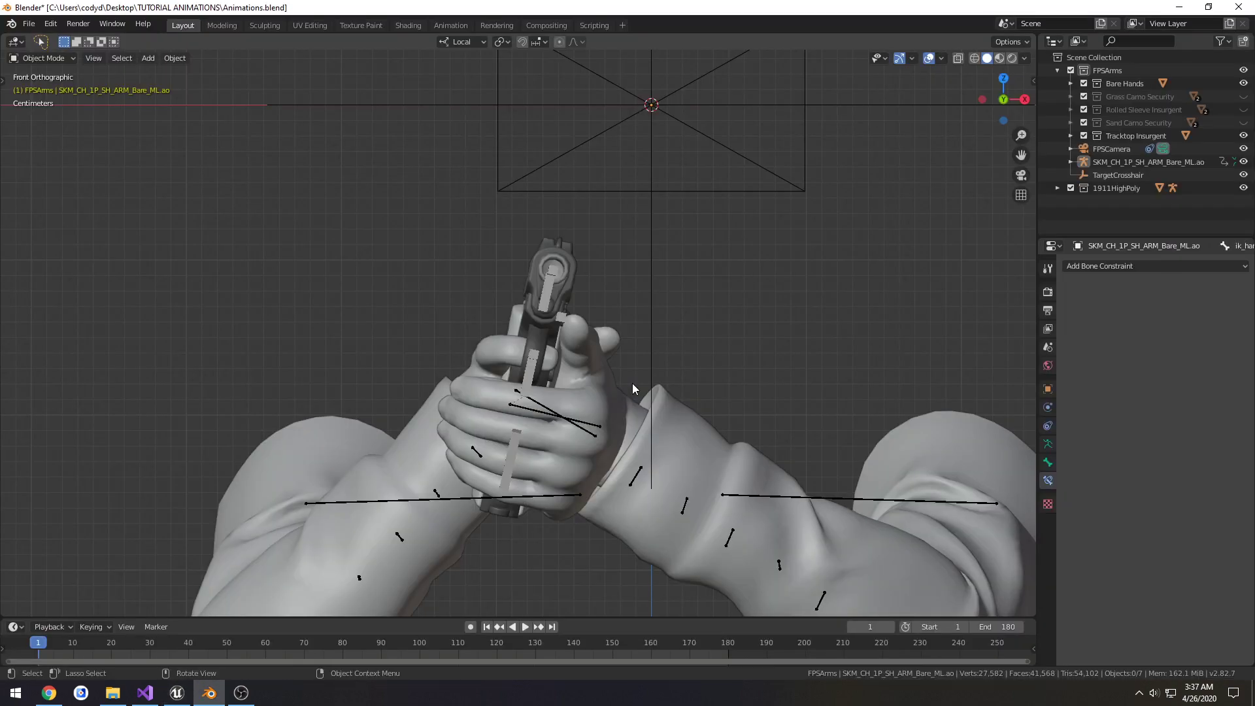
scroll(569, 401, "up", 4)
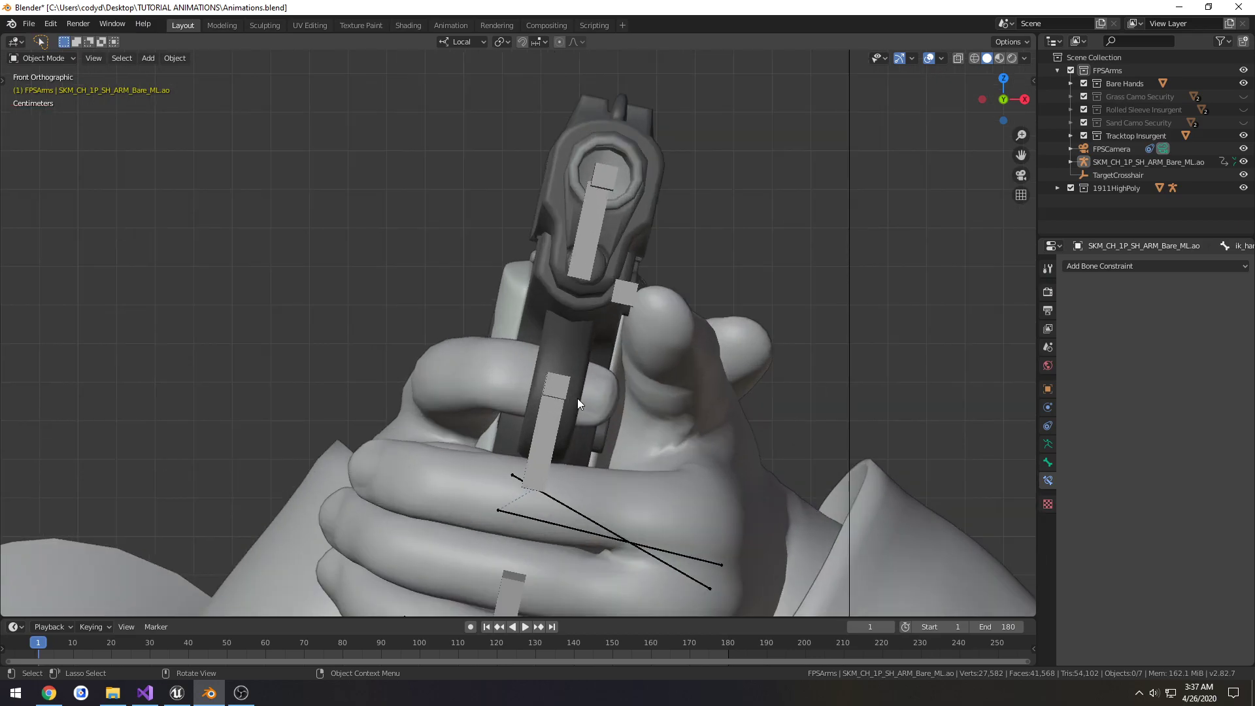
key("alt+Tab")
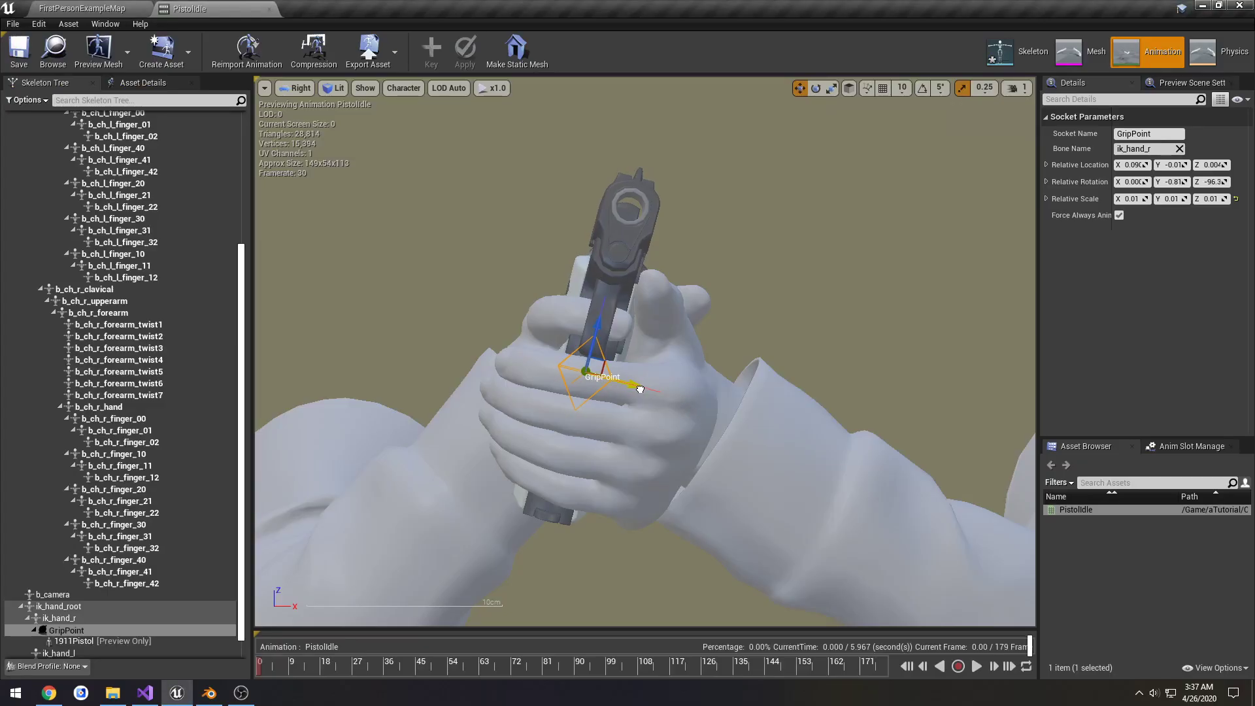
key("alt+Tab")
key("alt+Tab")
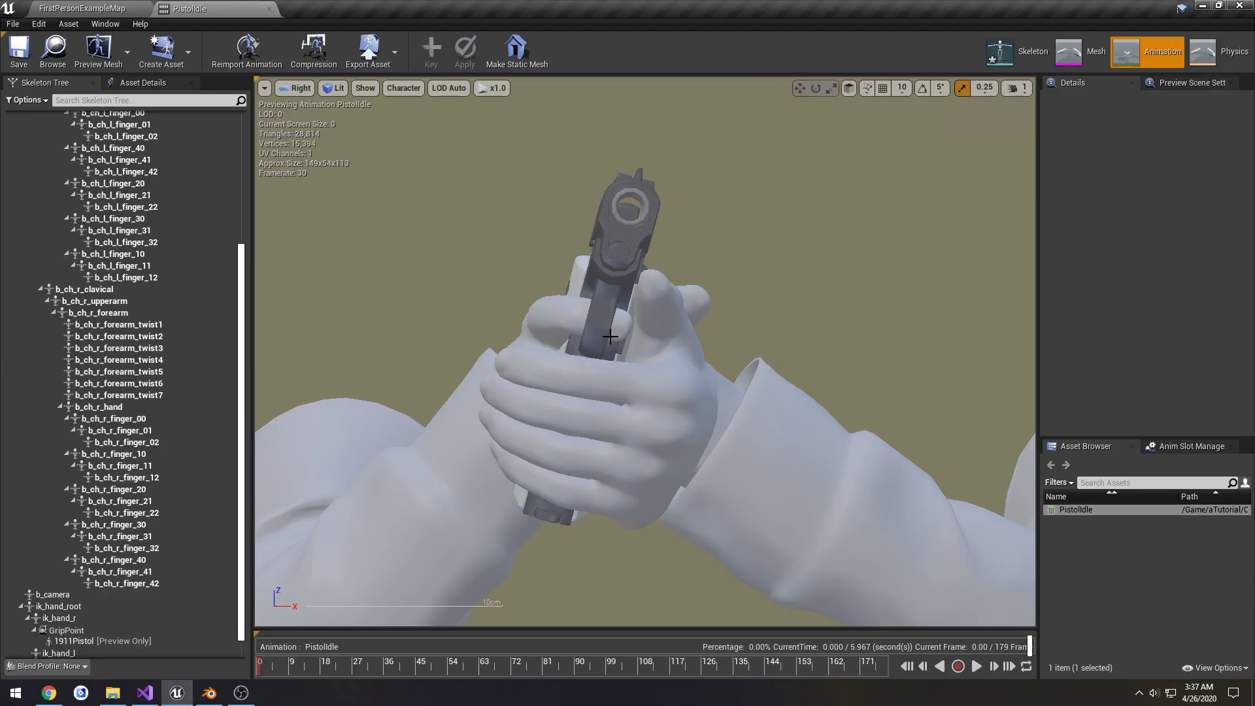
left_click(66, 630)
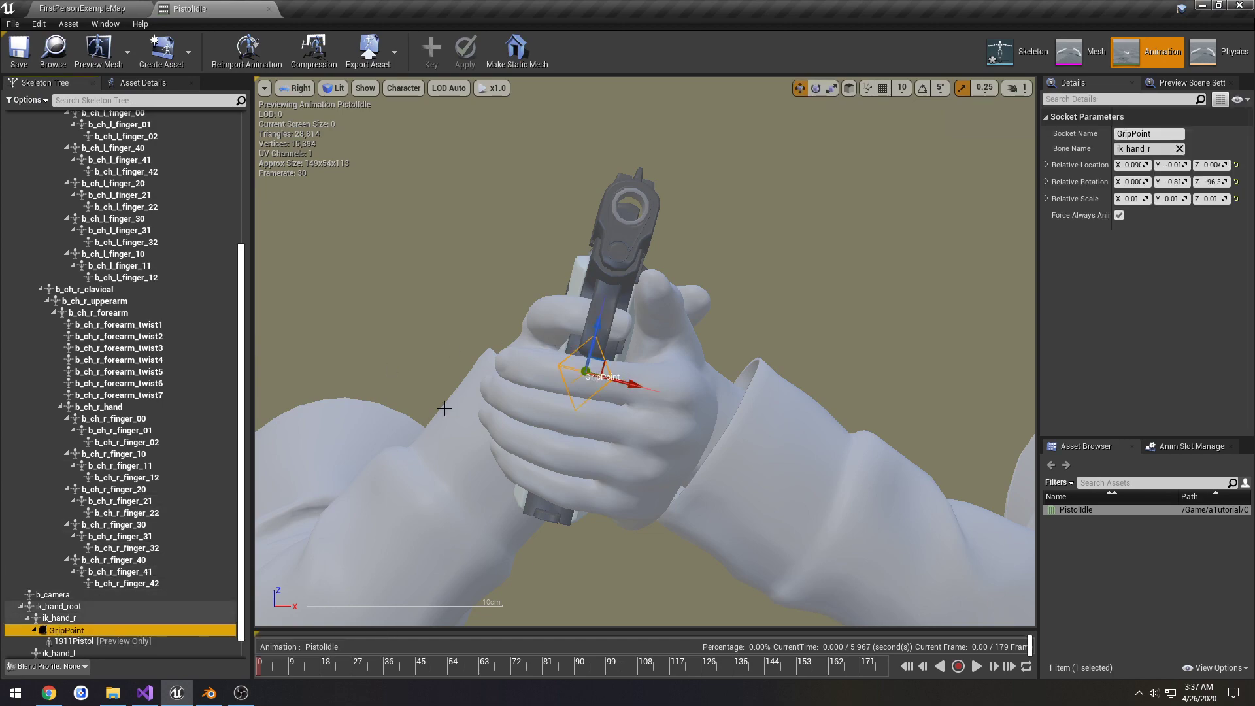
left_click(597, 329)
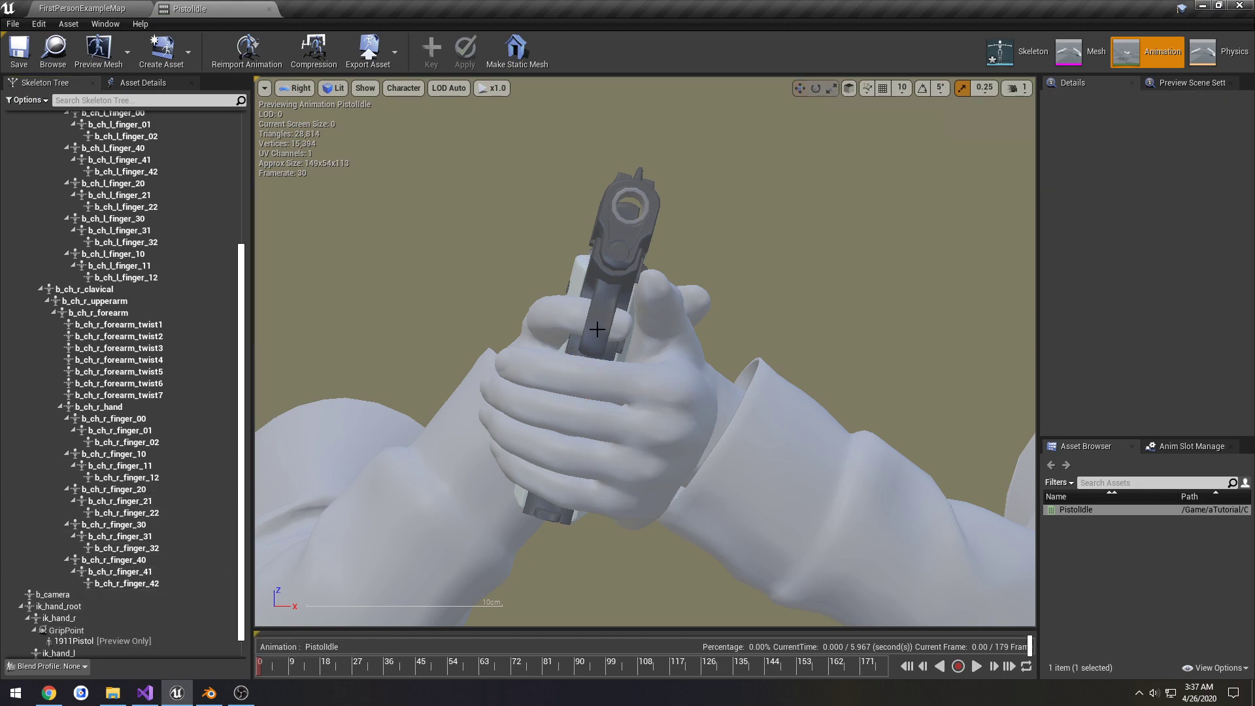
key("alt+Tab")
key("alt+Tab")
Step: Change the preview to Perspective, inspect the pistol grip from the side and play the PistolIdle animation
left_click(298, 89)
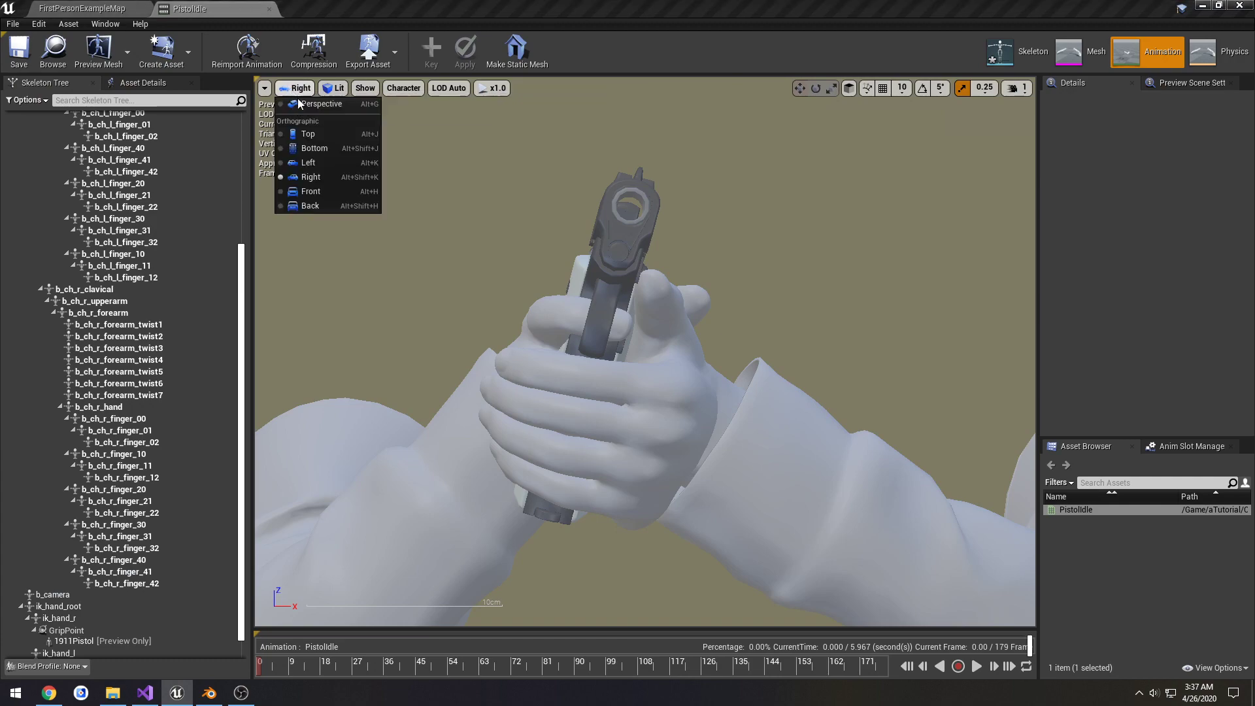
left_click(319, 103)
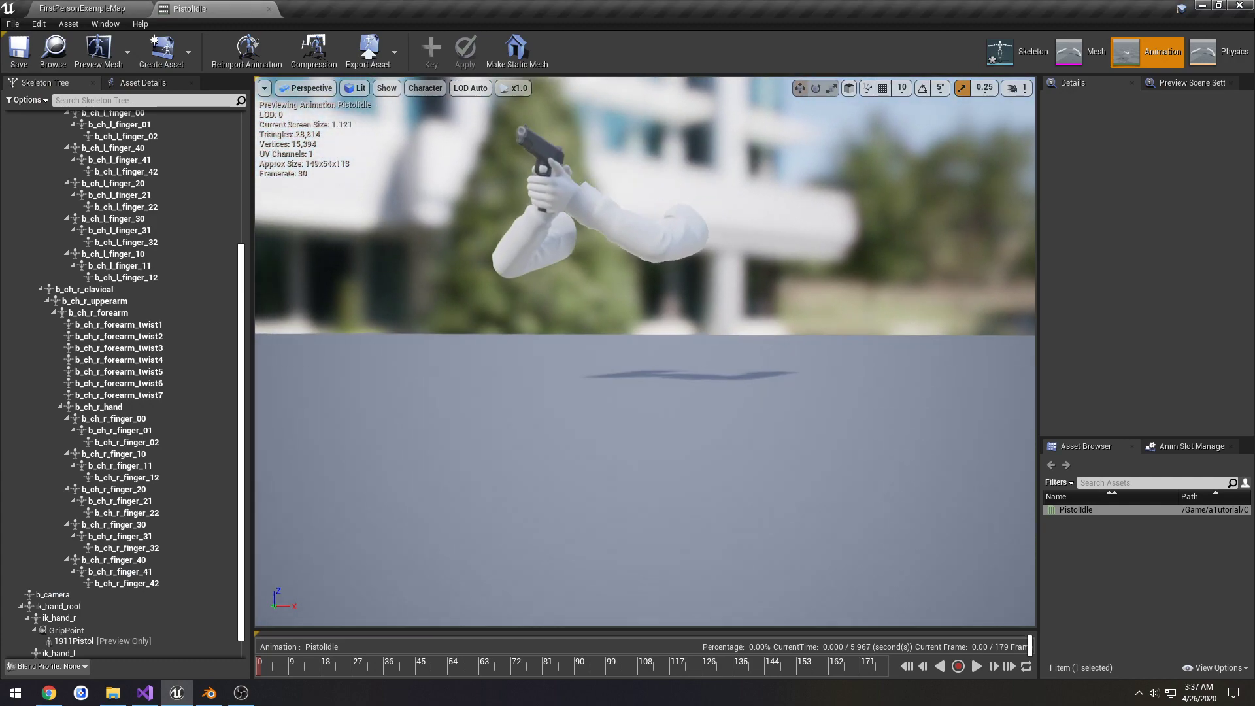
right_click_drag(643, 353, 658, 210)
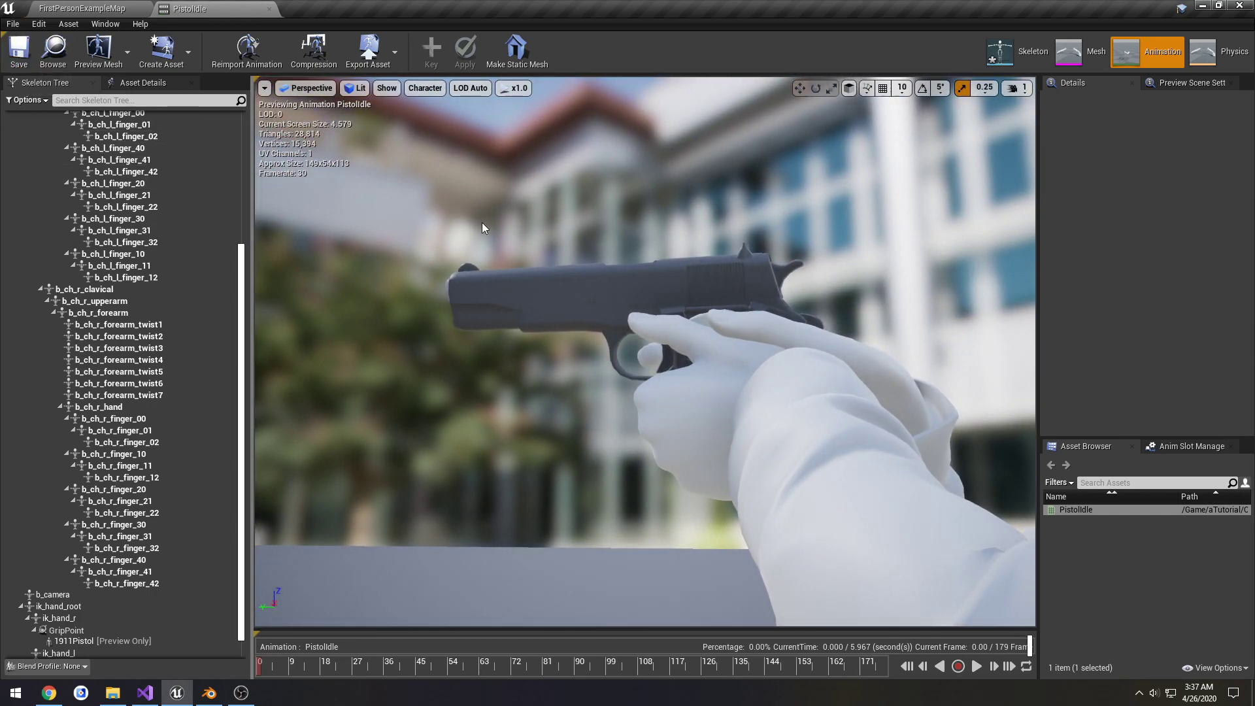
right_click_drag(484, 231, 544, 239)
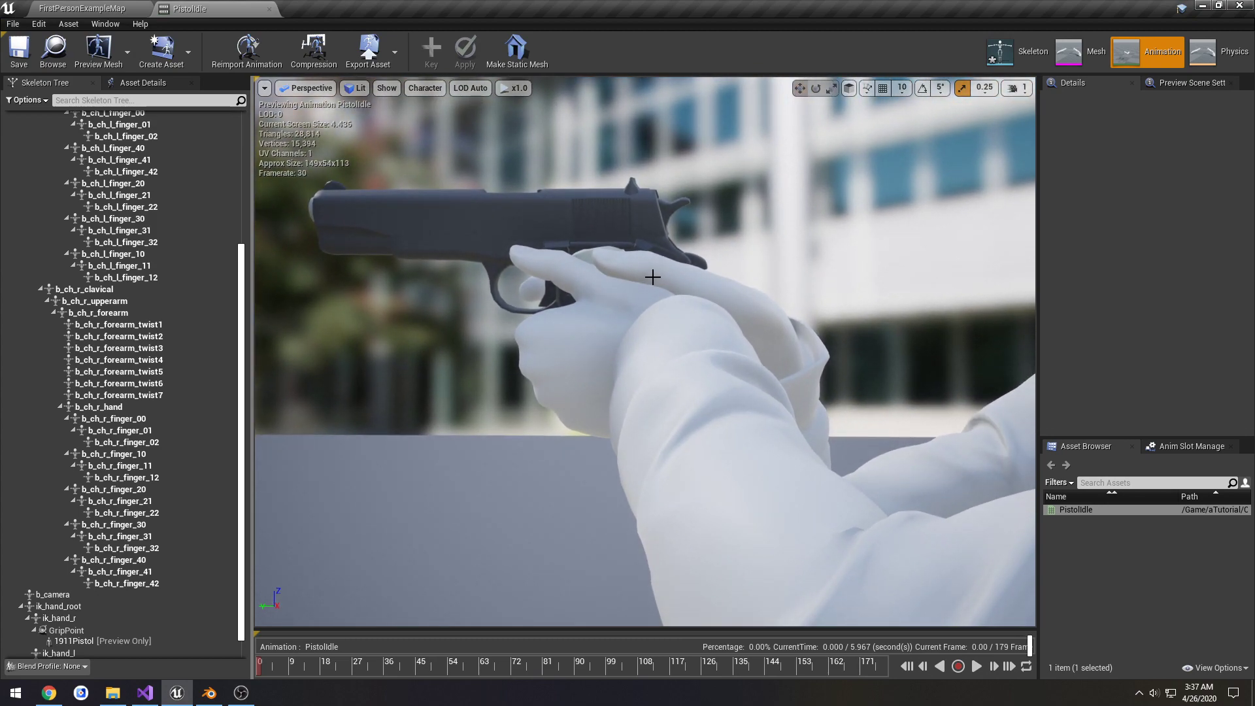
left_click(613, 441)
right_click_drag(605, 429, 603, 413)
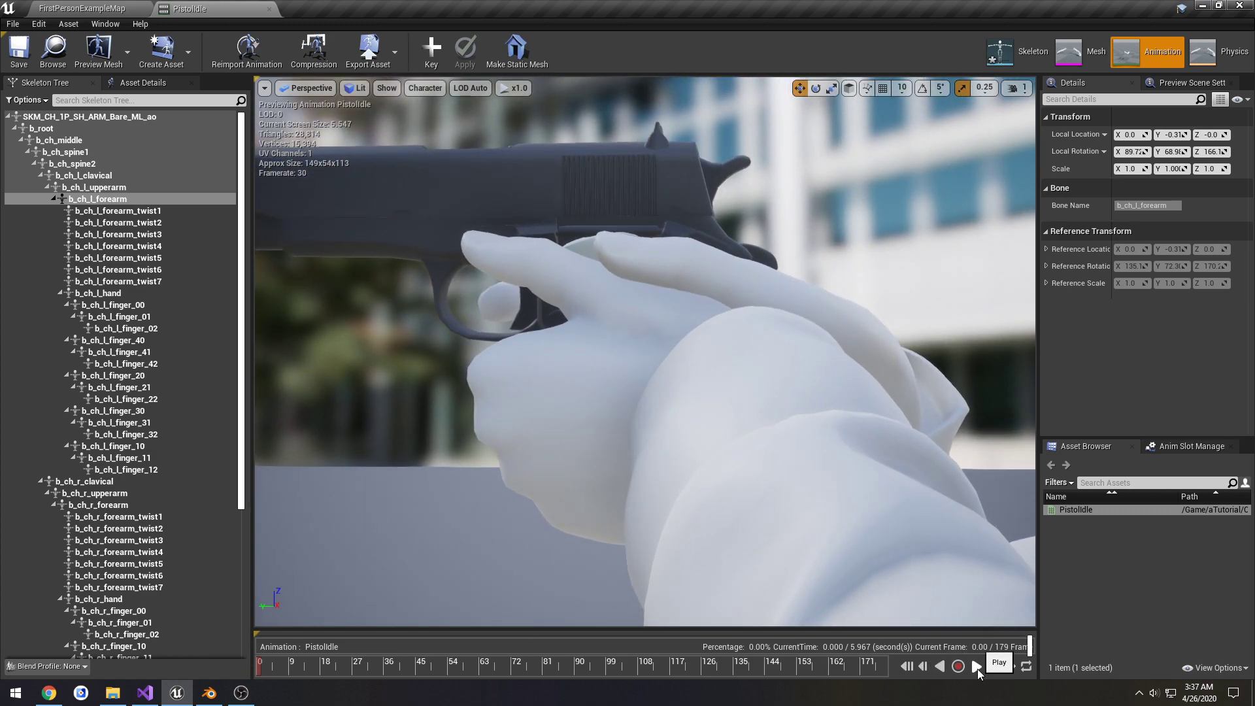
left_click(977, 666)
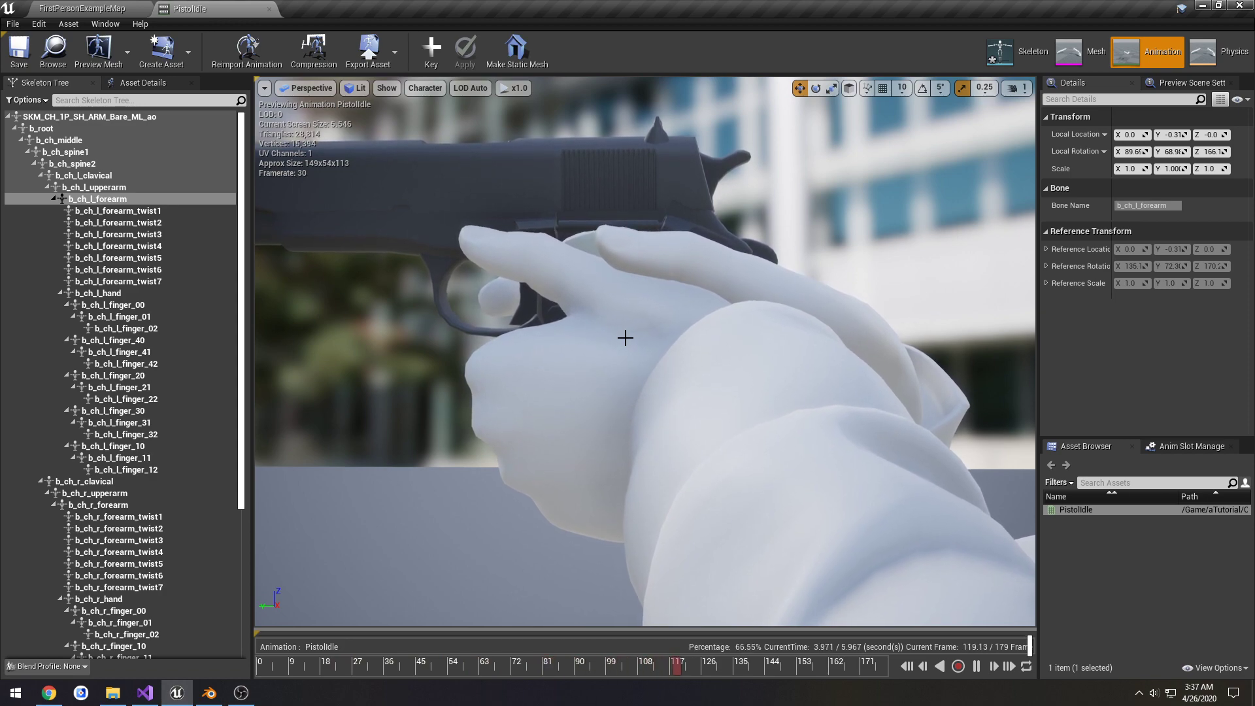
left_click(975, 666)
Step: Switch to Blender, select the SKM_CH_1P_SH_ARM_Bare_ML.ao armature and start an FBX export
left_click(217, 692)
scroll(434, 517, "down", 13)
middle_click_drag(539, 465, 521, 461)
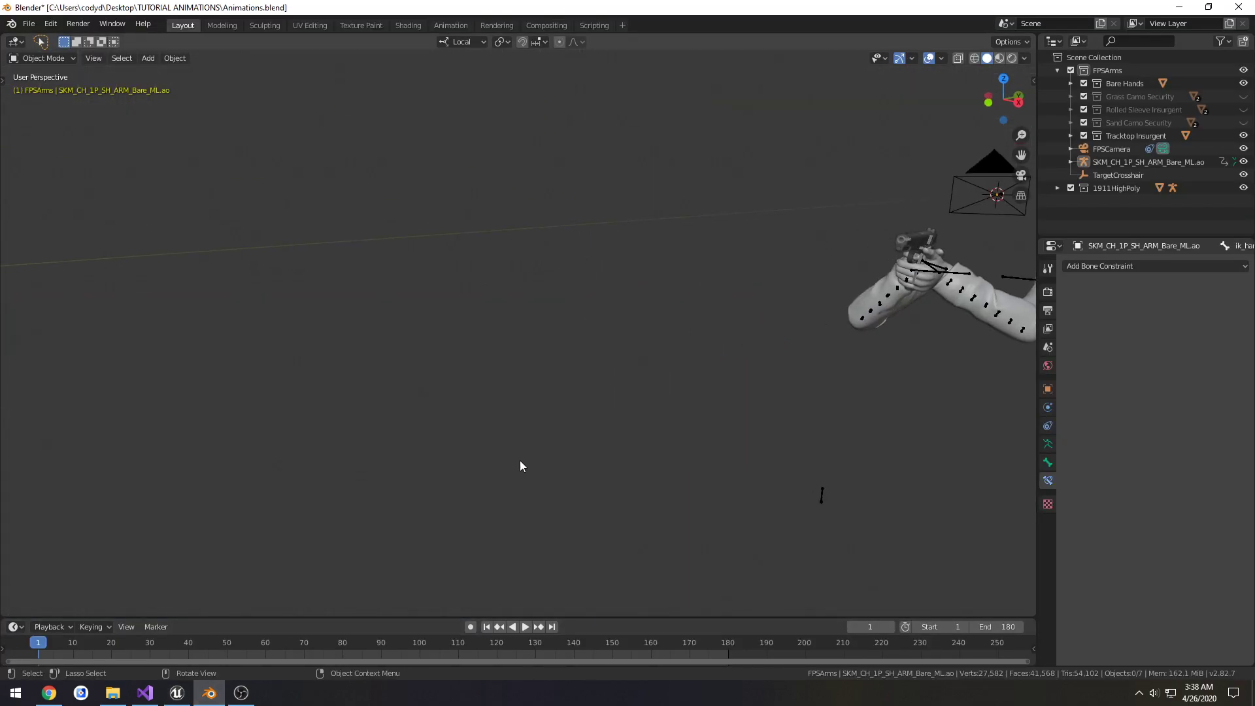
middle_click_drag(824, 379, 648, 434)
left_click(648, 434)
left_click(29, 24)
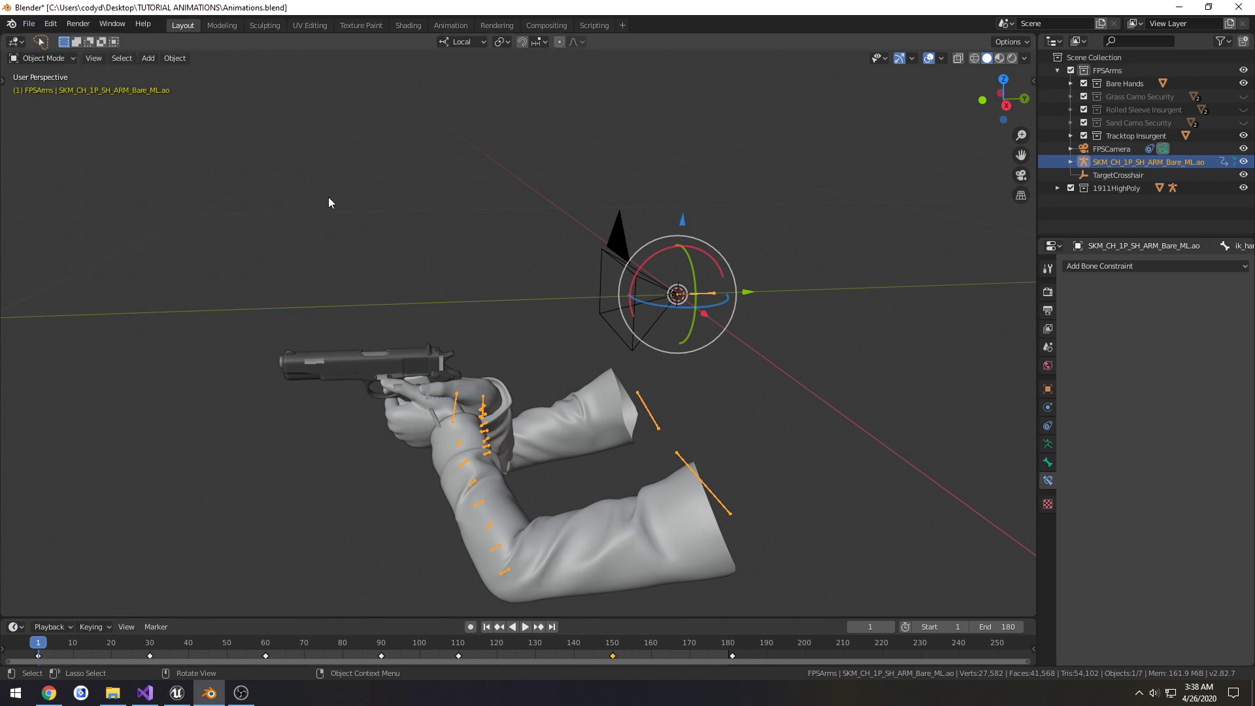
left_click(28, 23)
mouse_move(111, 214)
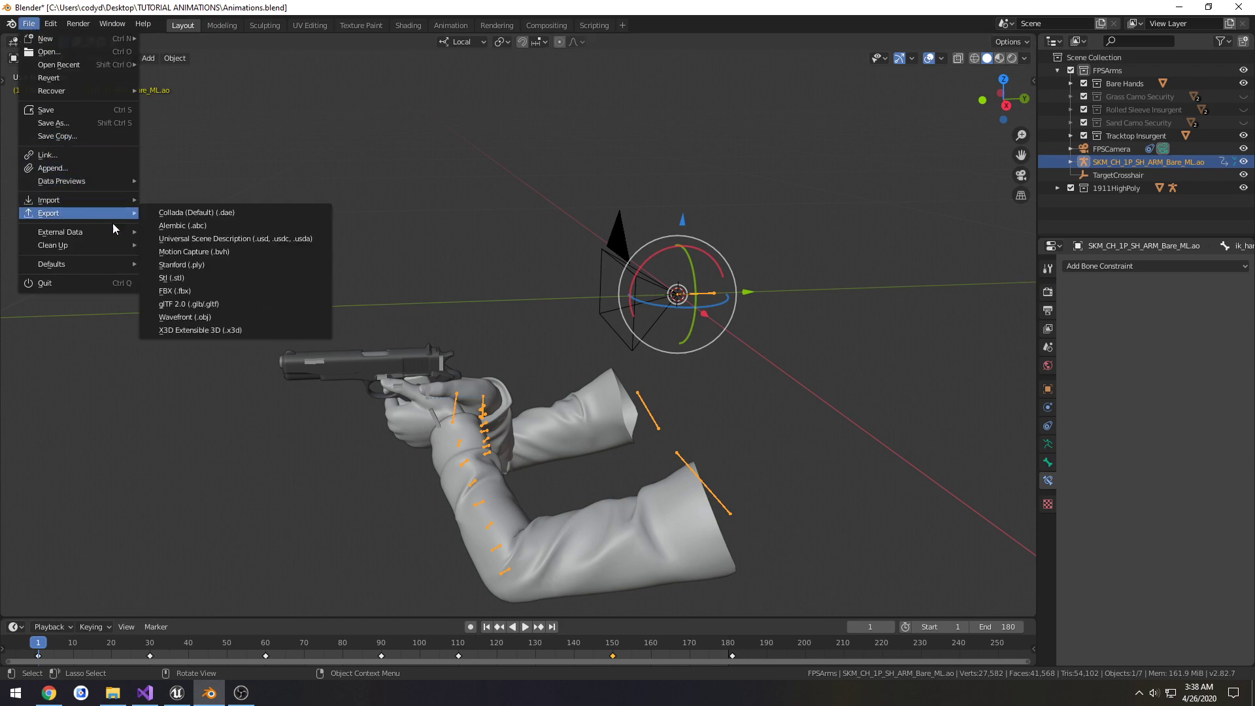
left_click(198, 293)
Step: Set the baked animation's Simplify value to 0.00 and export over the existing PistolIdle.fbx
left_click(872, 210)
left_click(851, 246)
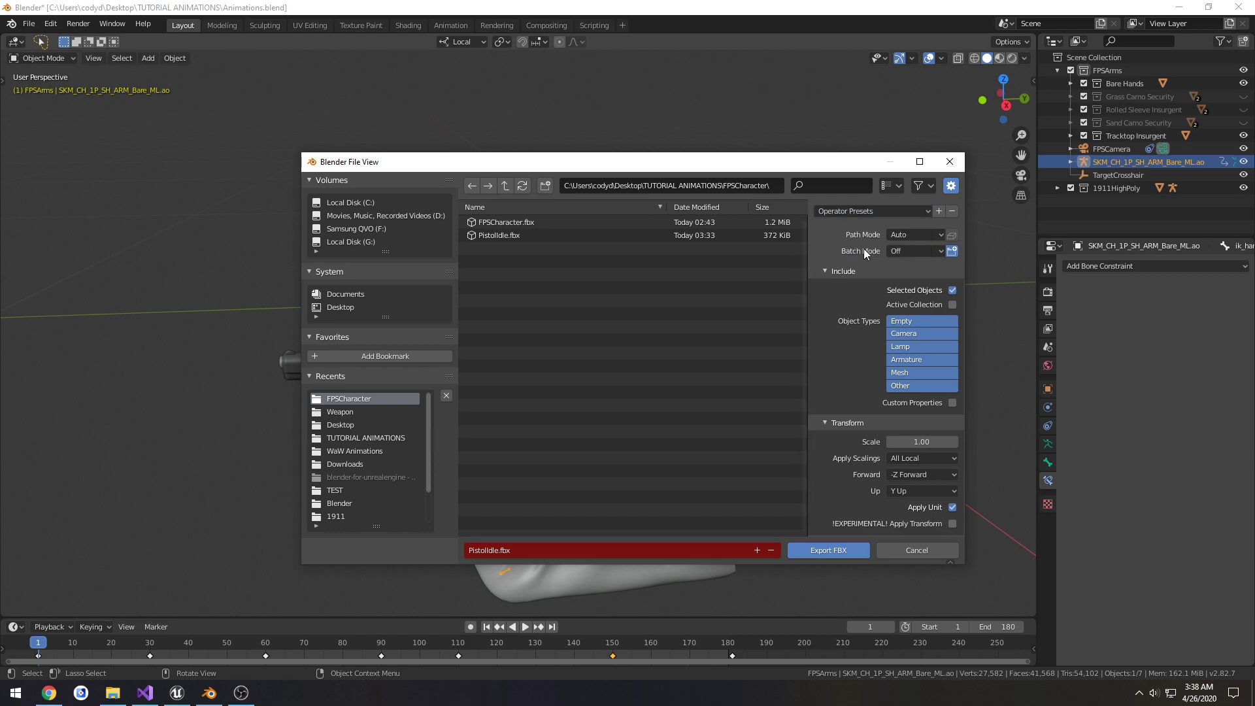
scroll(847, 410, "down", 2)
left_click(825, 528)
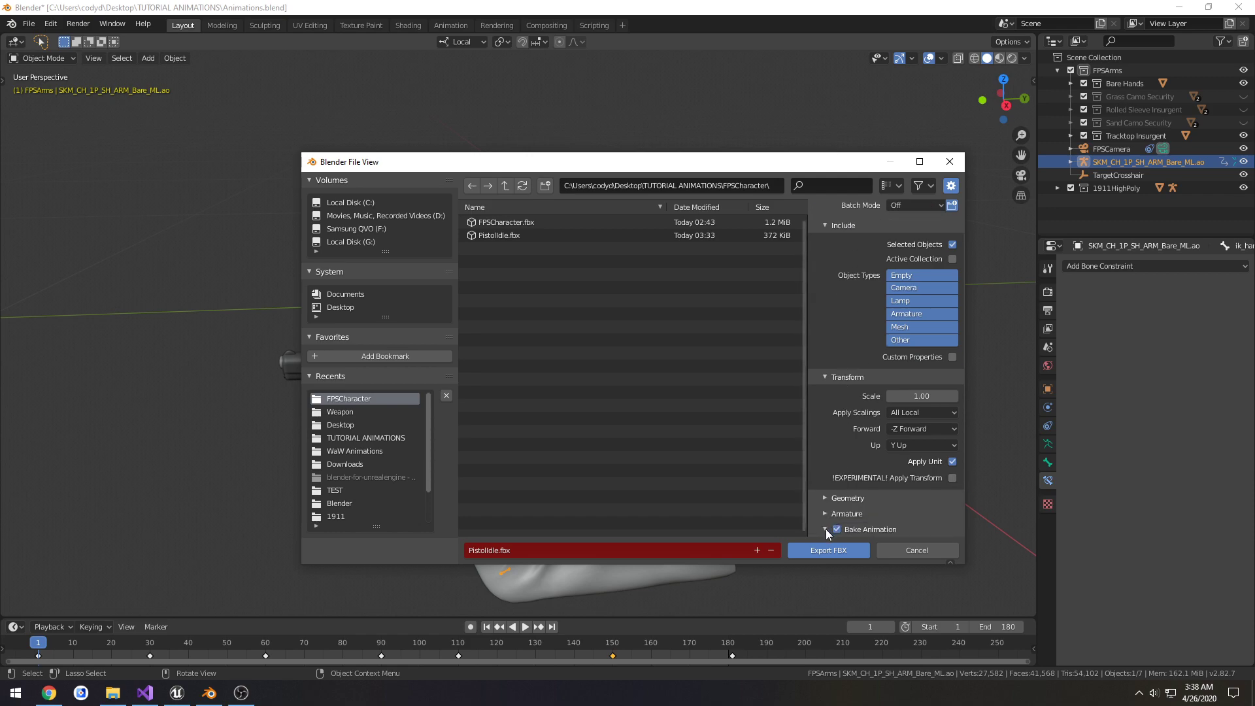
left_click(826, 513)
scroll(844, 470, "down", 8)
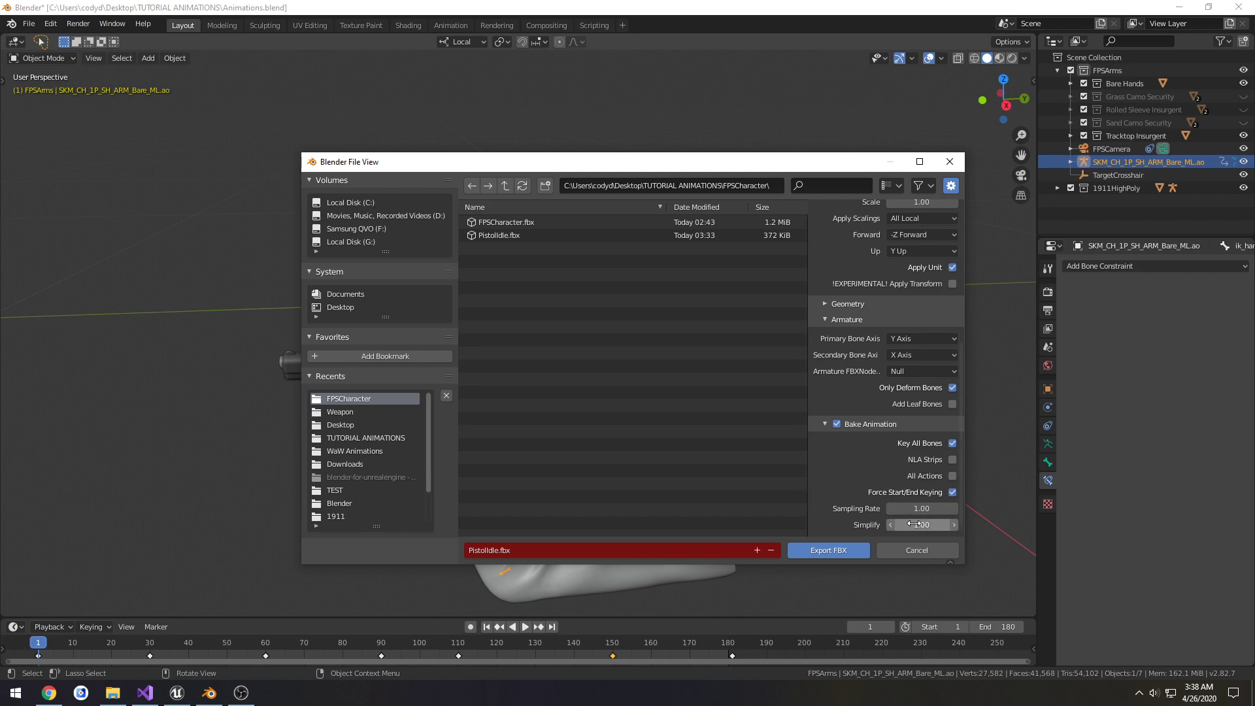
left_click_drag(913, 523, 891, 524)
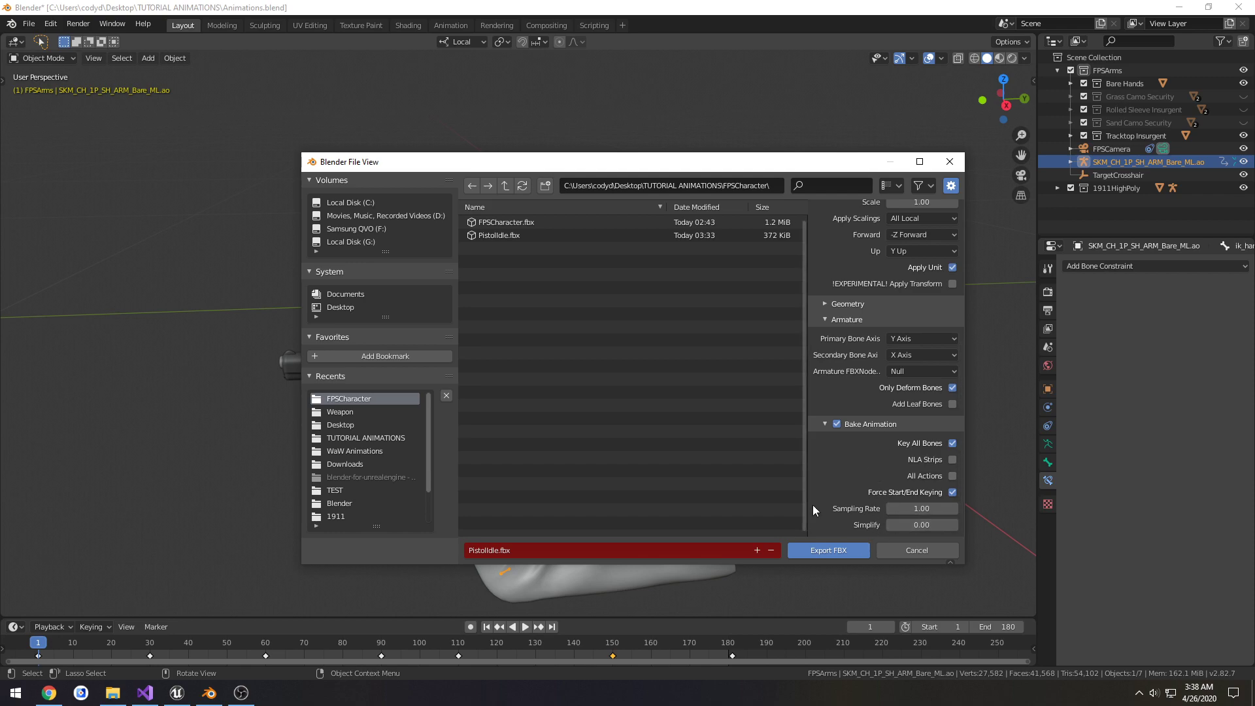
left_click(499, 237)
left_click(857, 549)
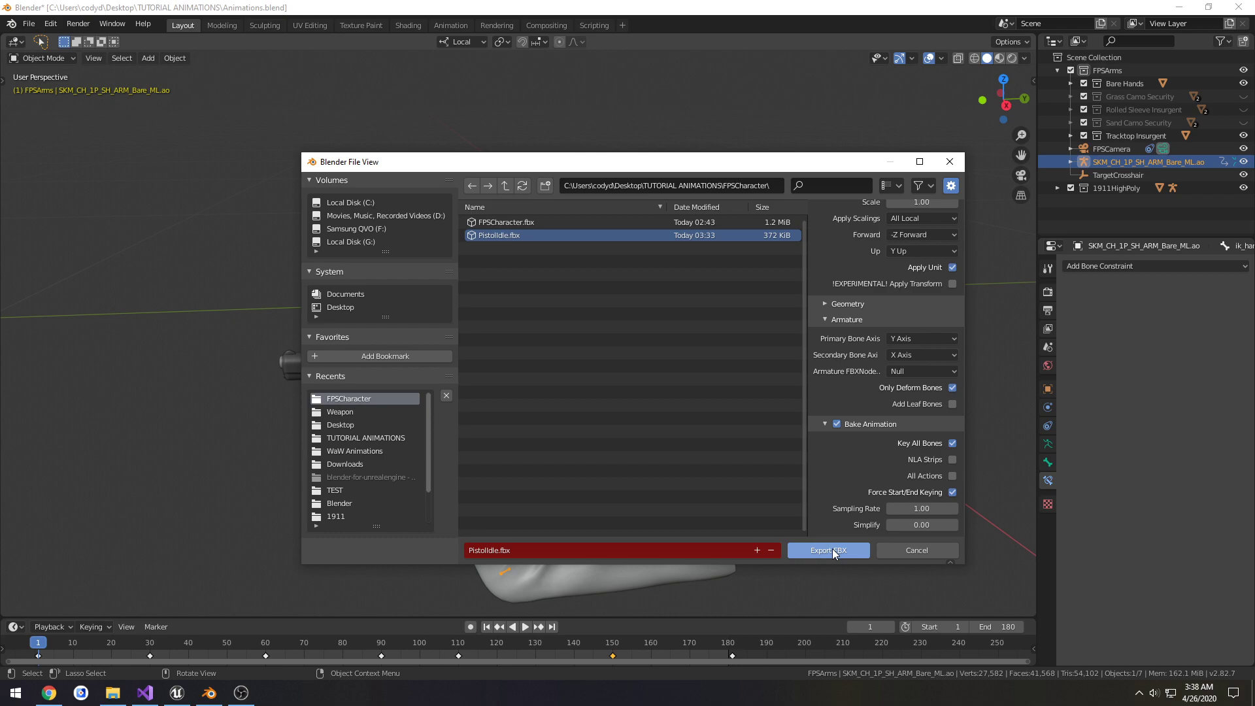
Step: Switch to Unreal and reimport the PistolIdle animation from the updated FBX
left_click(177, 693)
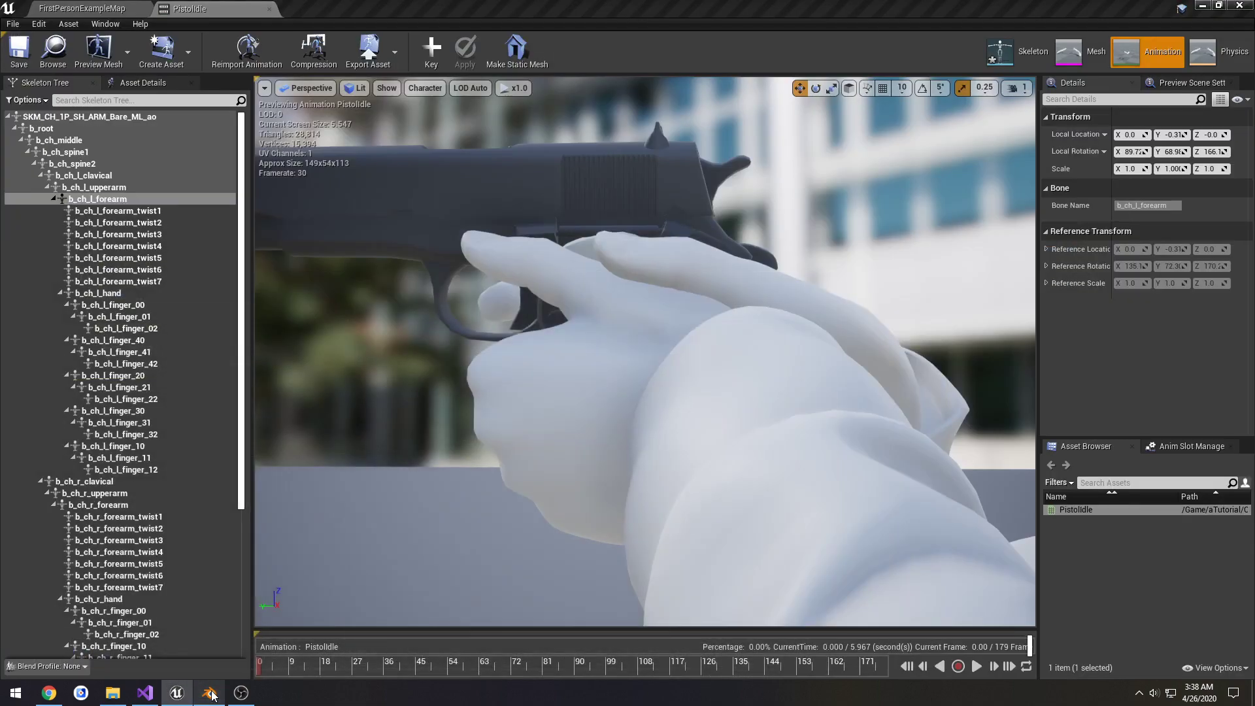
right_click(1085, 510)
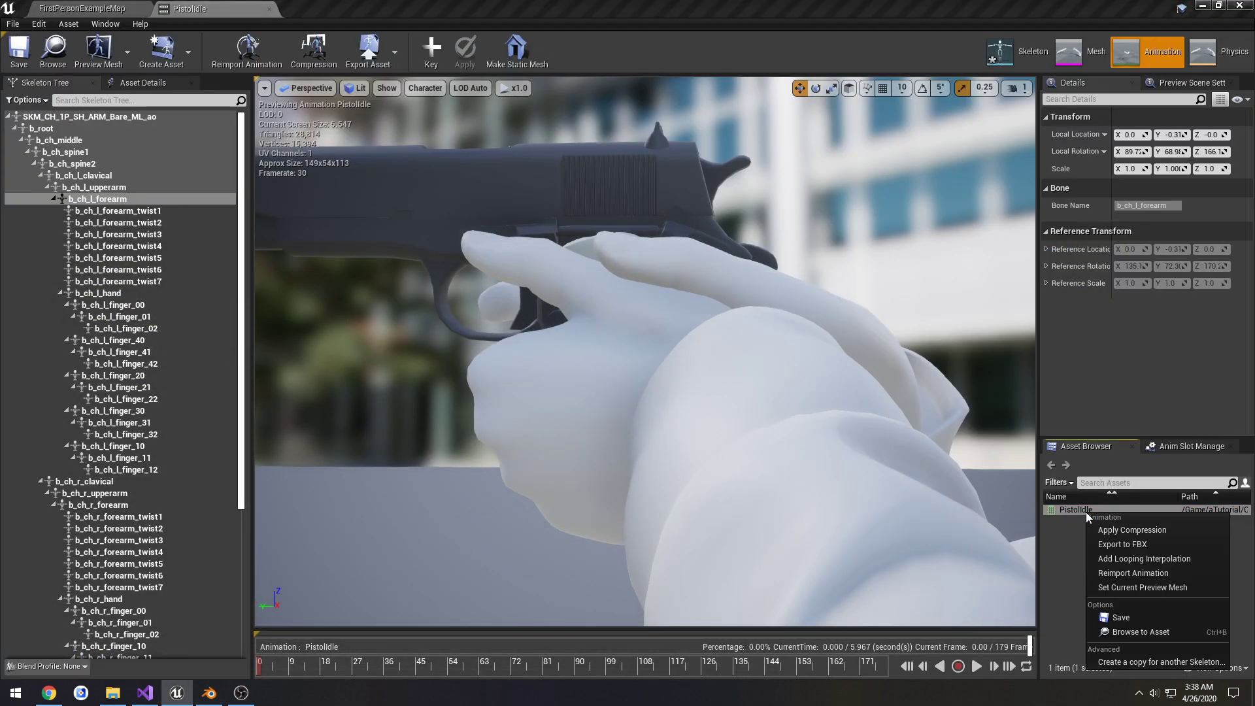
left_click(1078, 510)
right_click(1077, 510)
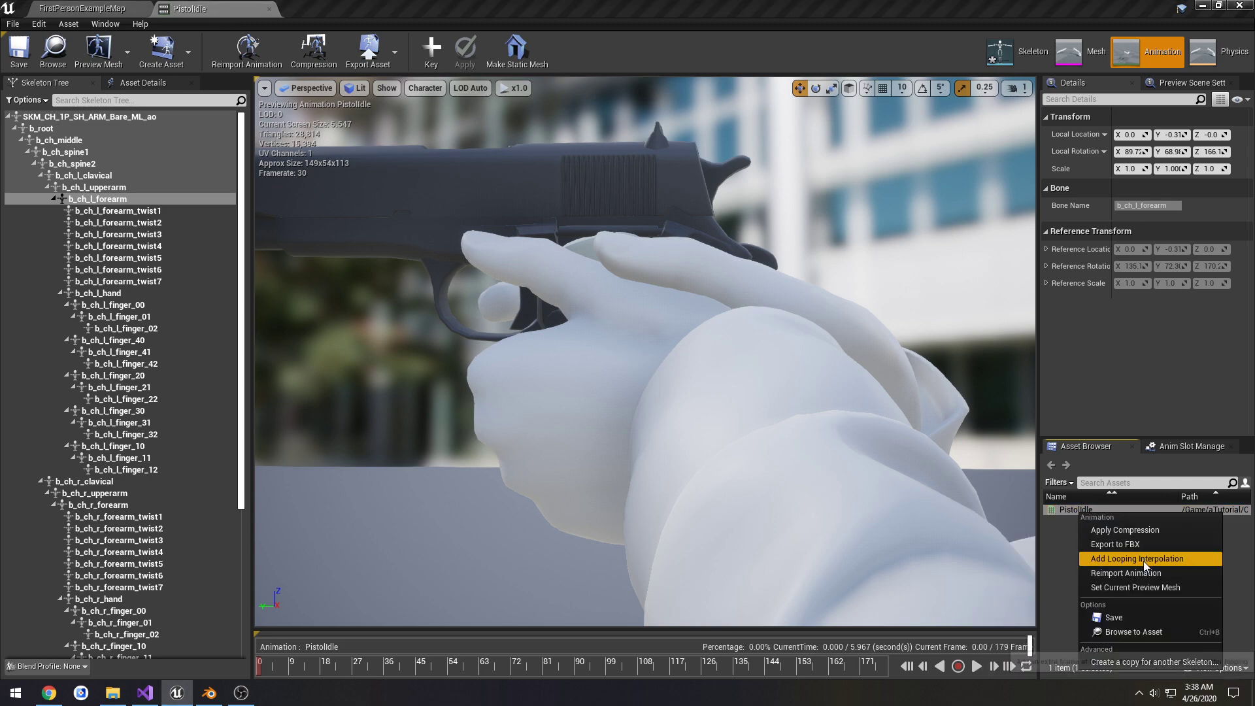
left_click(1120, 574)
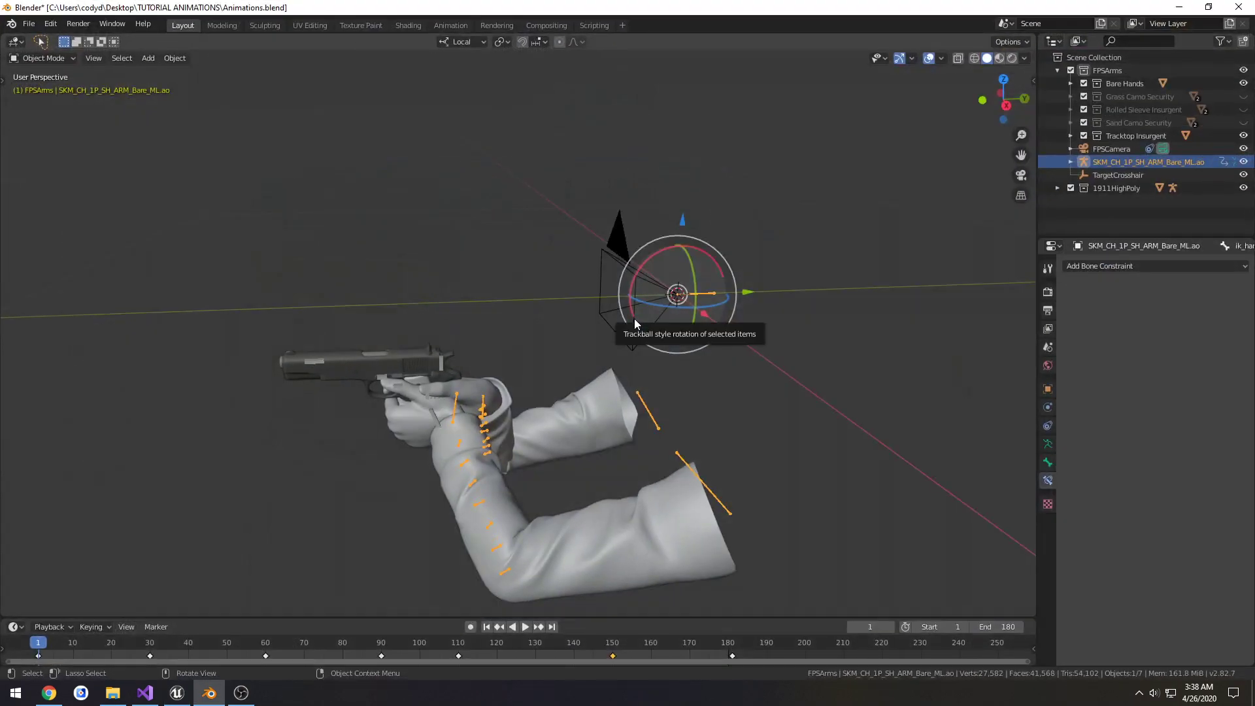
Step: Play the idle animation in Blender's right orthographic view and compare its motion with the reimported PistolIdle in Unreal
key("KP_3")
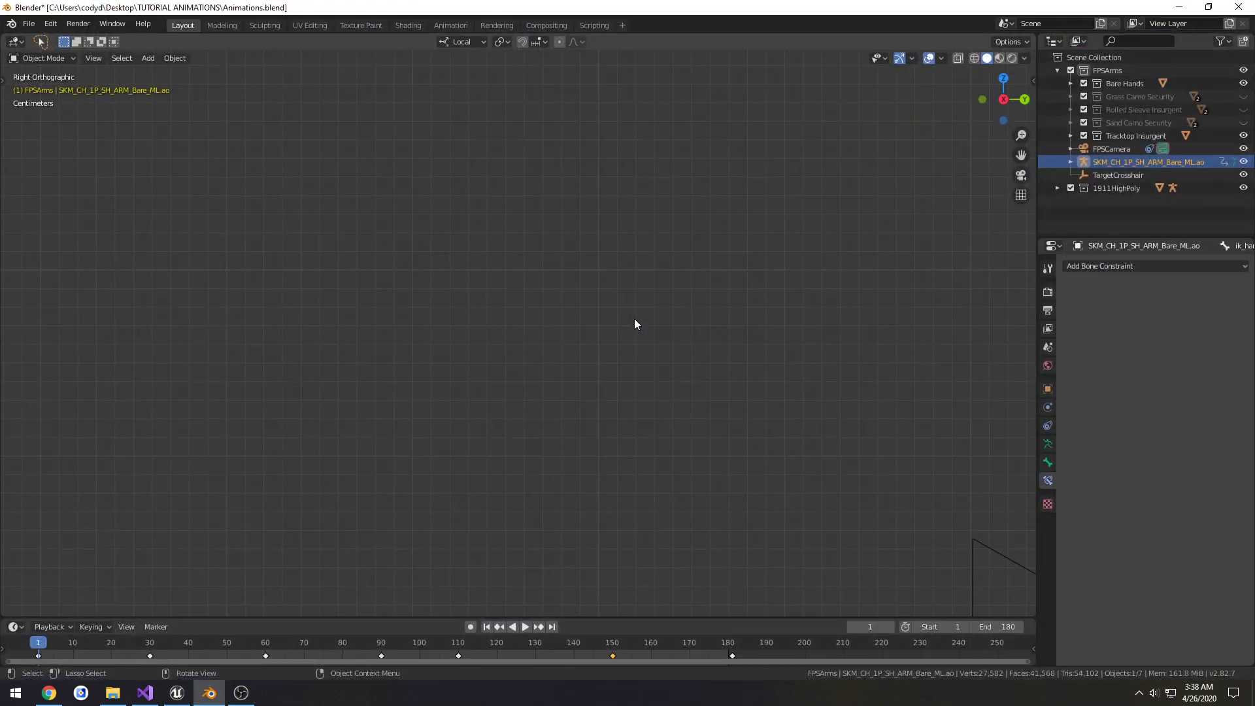
key("KP_0")
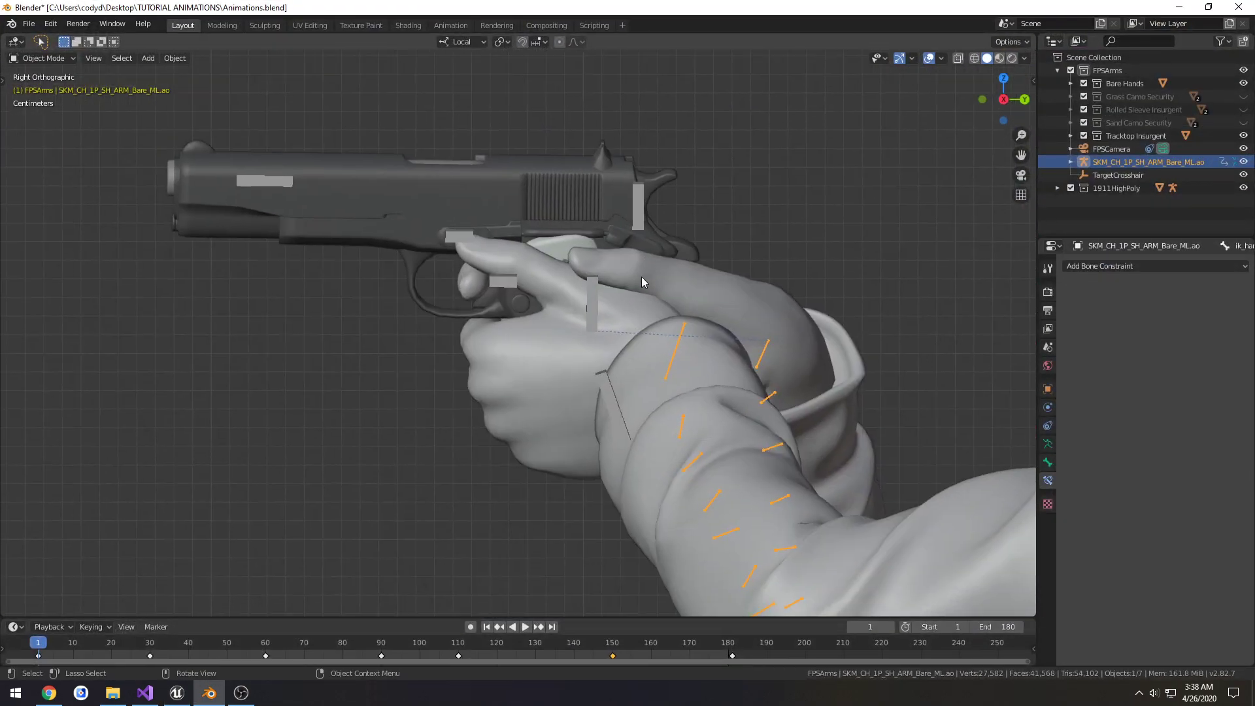
key("space")
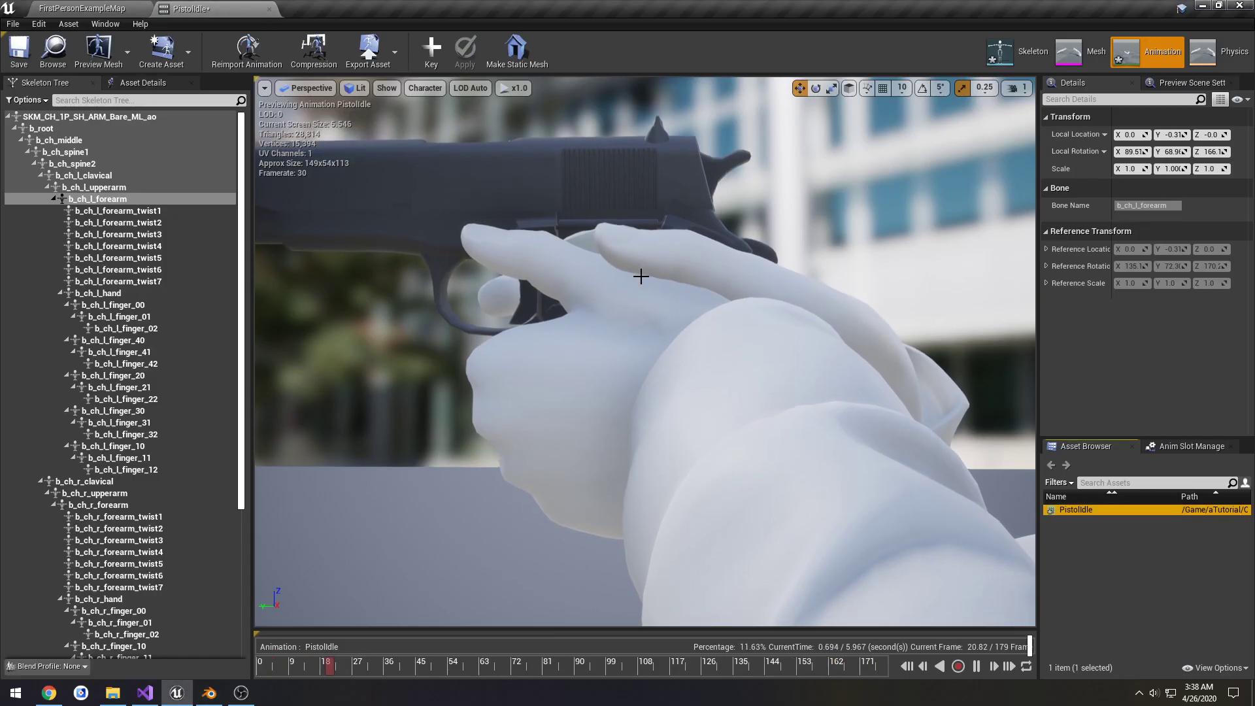
key("space")
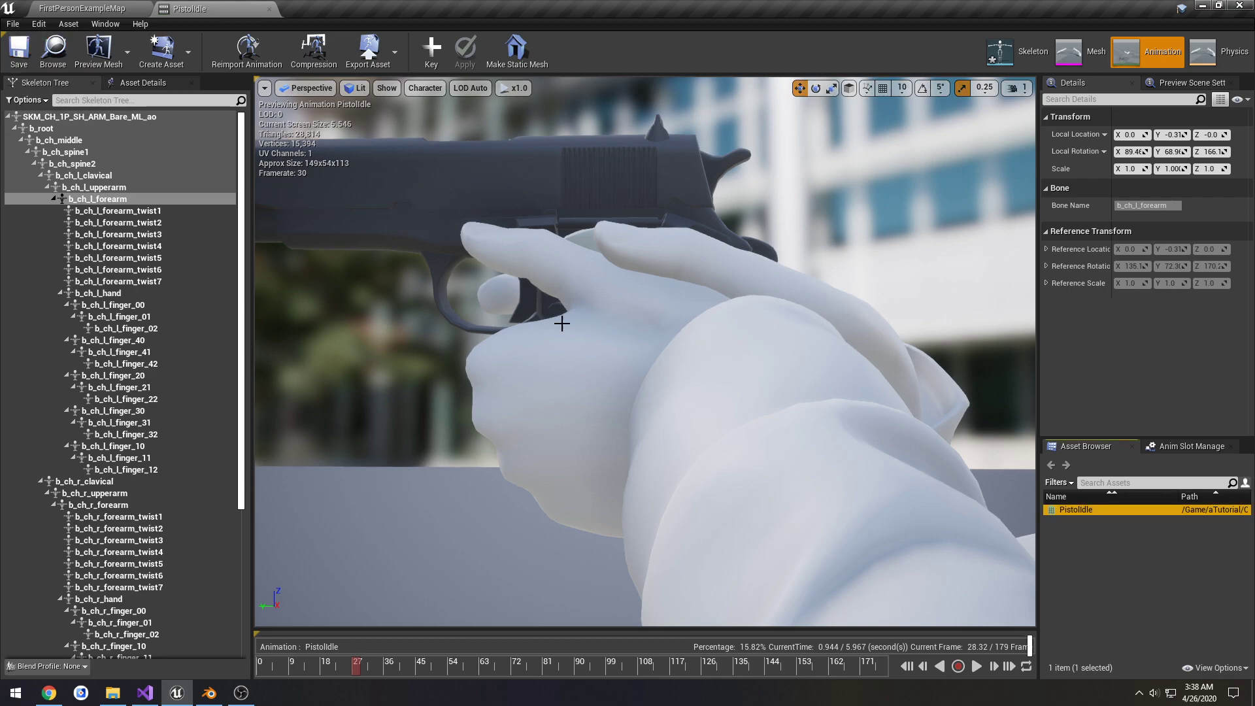
Step: Frame the left forearm bone in Unreal and compare the side view of both arms and pistol with Blender
key("f")
right_click_drag(645, 352, 749, 408)
right_click_drag(576, 277, 486, 250)
mouse_move(640, 270)
right_mouse_down()
mouse_move(611, 269)
mouse_move(643, 263)
right_mouse_up()
key("alt+Tab")
scroll(641, 269, "down", 5)
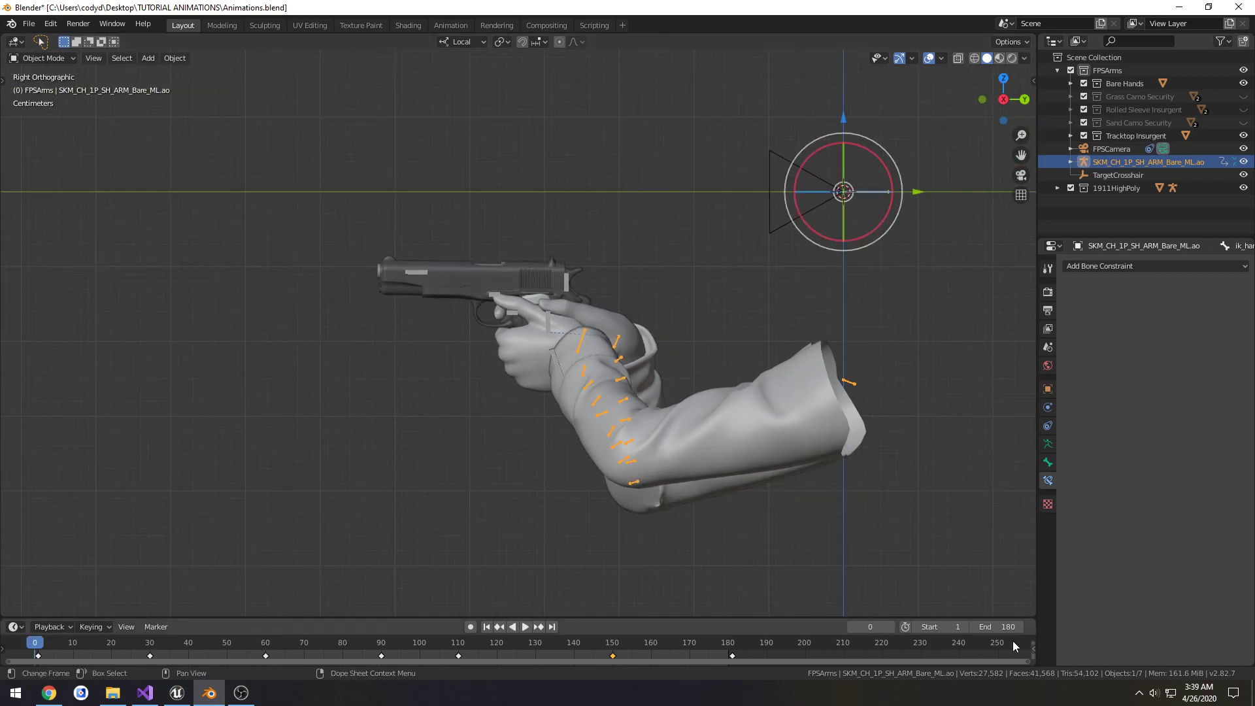
key("alt+Tab")
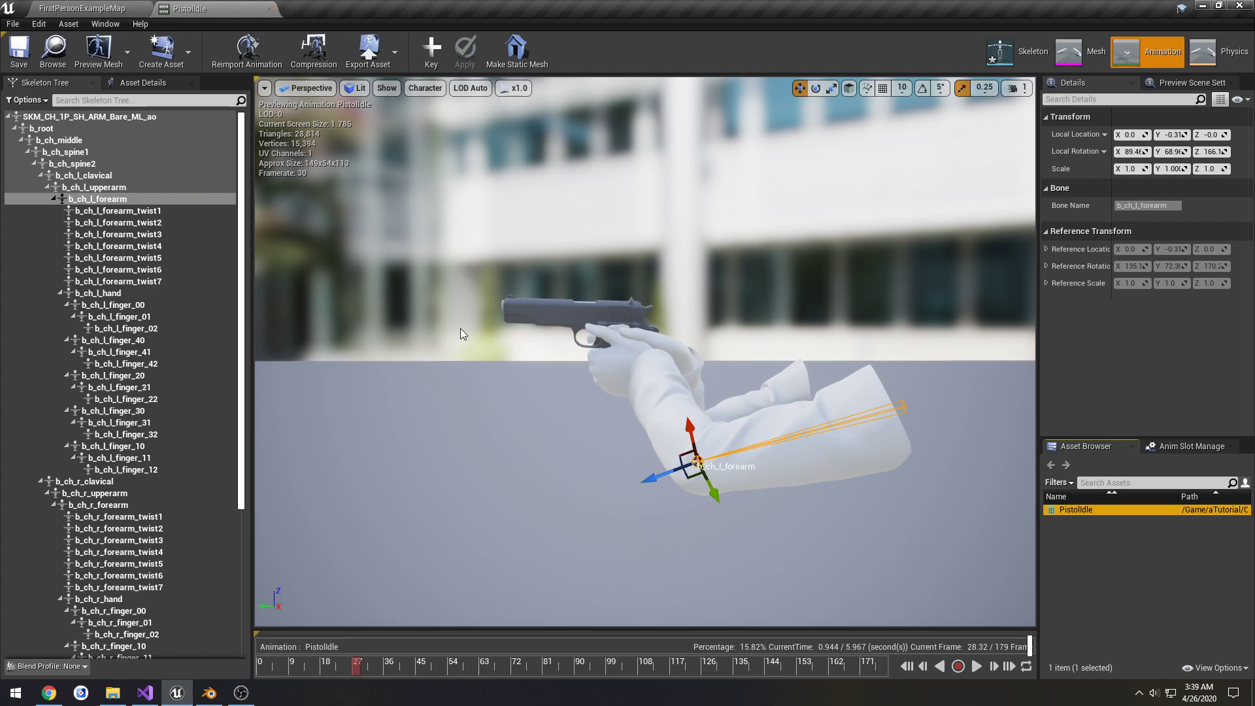
Step: Return to the FirstPersonExampleMap level and locate the FirstPersonCharacter blueprint in the FirstPersonCPP/Blueprints folder
left_click(82, 8)
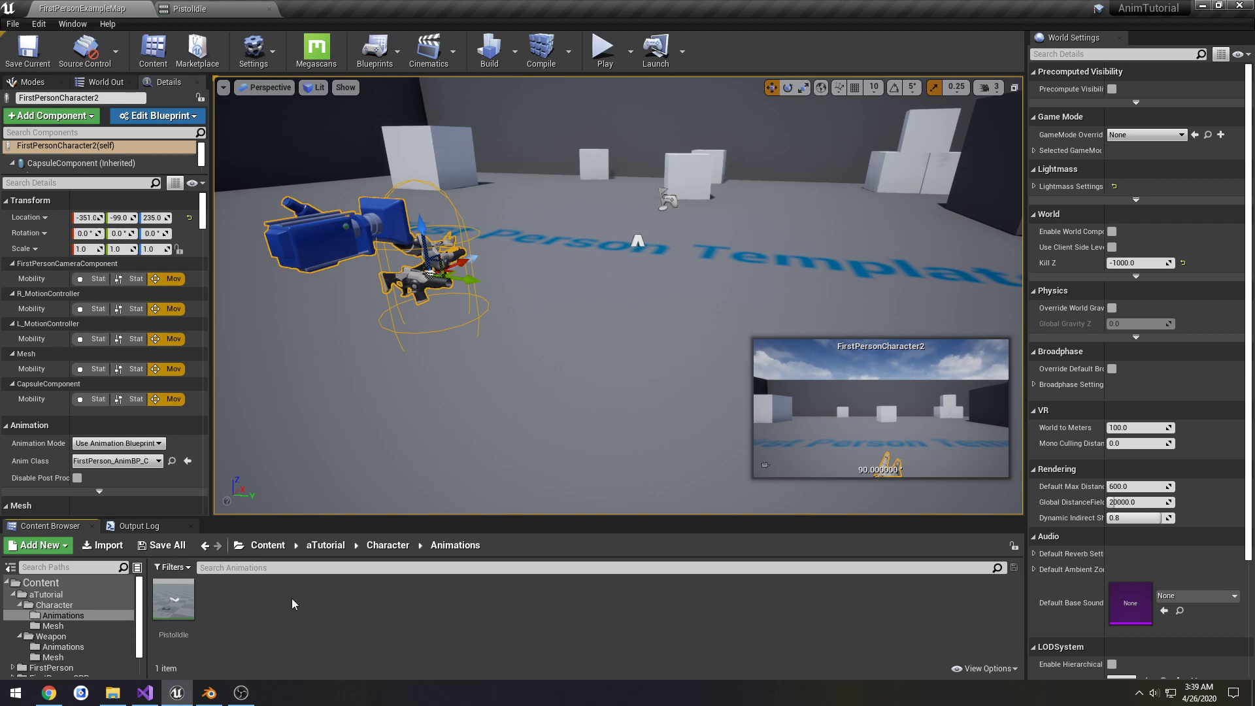
left_click(196, 7)
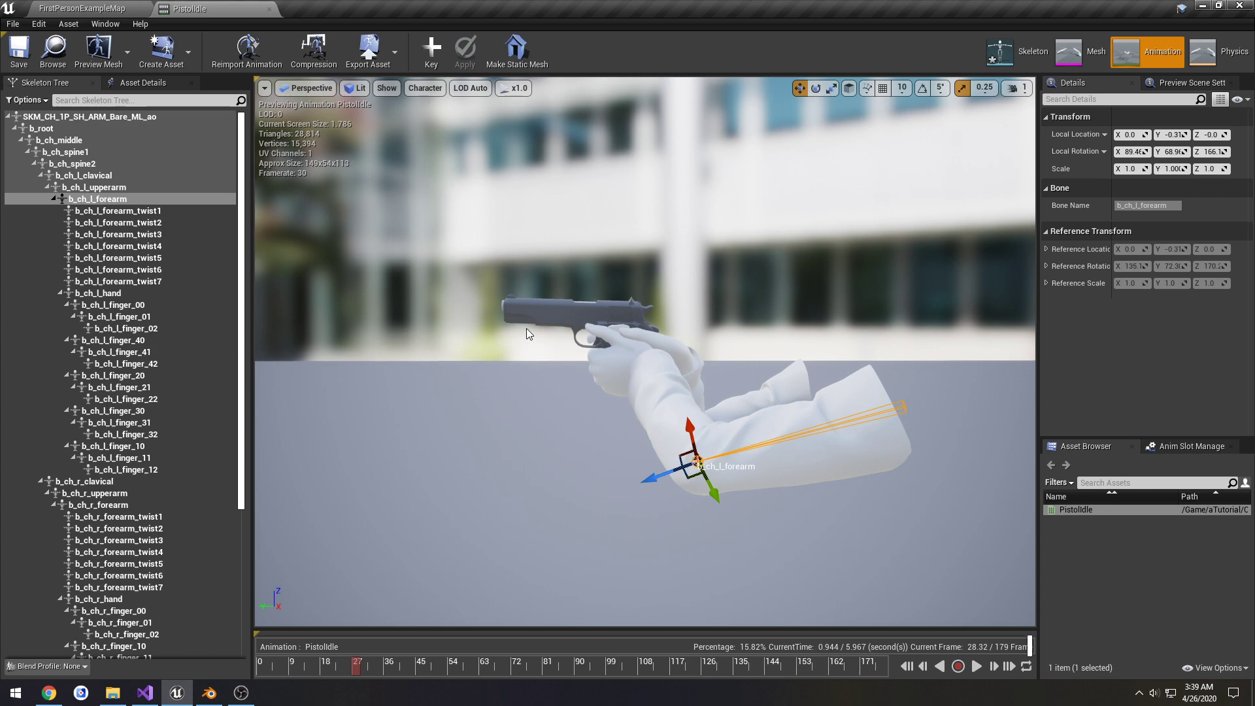
left_click(65, 3)
scroll(69, 627, "down", 3)
left_click(81, 647)
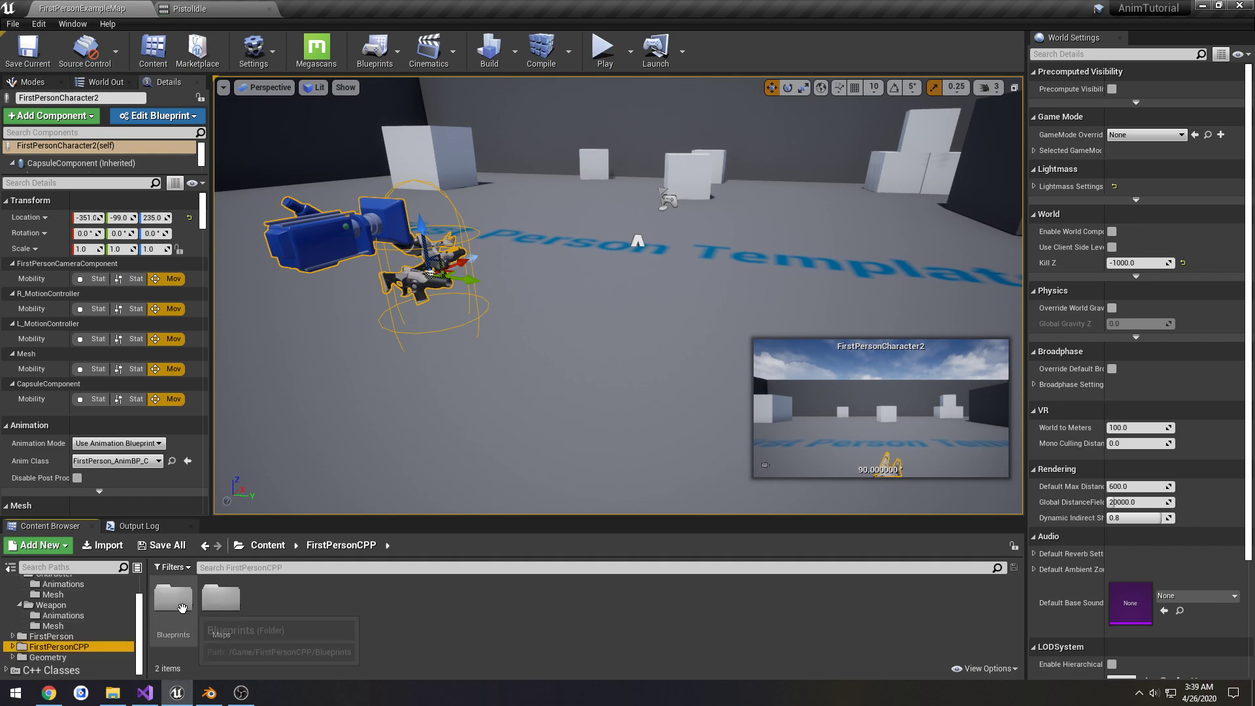
double_click(182, 607)
left_click(174, 601)
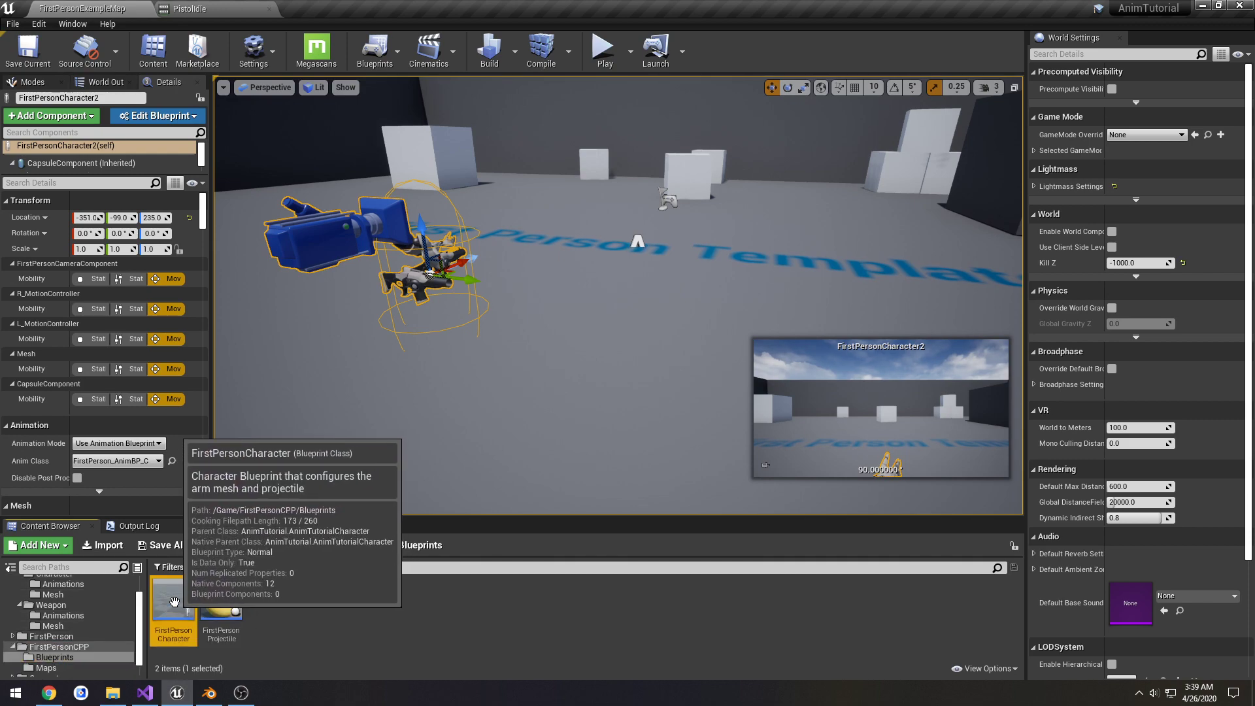
Step: Switch to Visual Studio to view the GripPoint attachment code in AnimTutorialCharacter.cpp, and return to the PistolIdle animation in Unreal
left_click(157, 691)
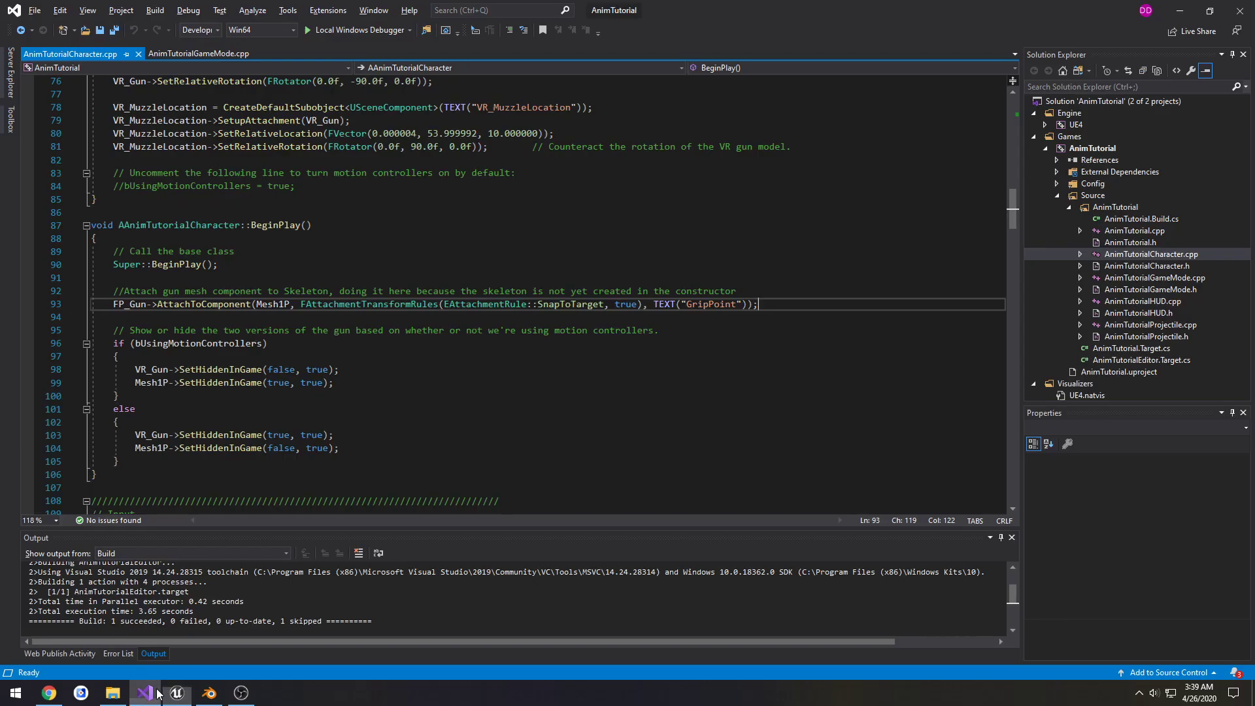
left_click(157, 691)
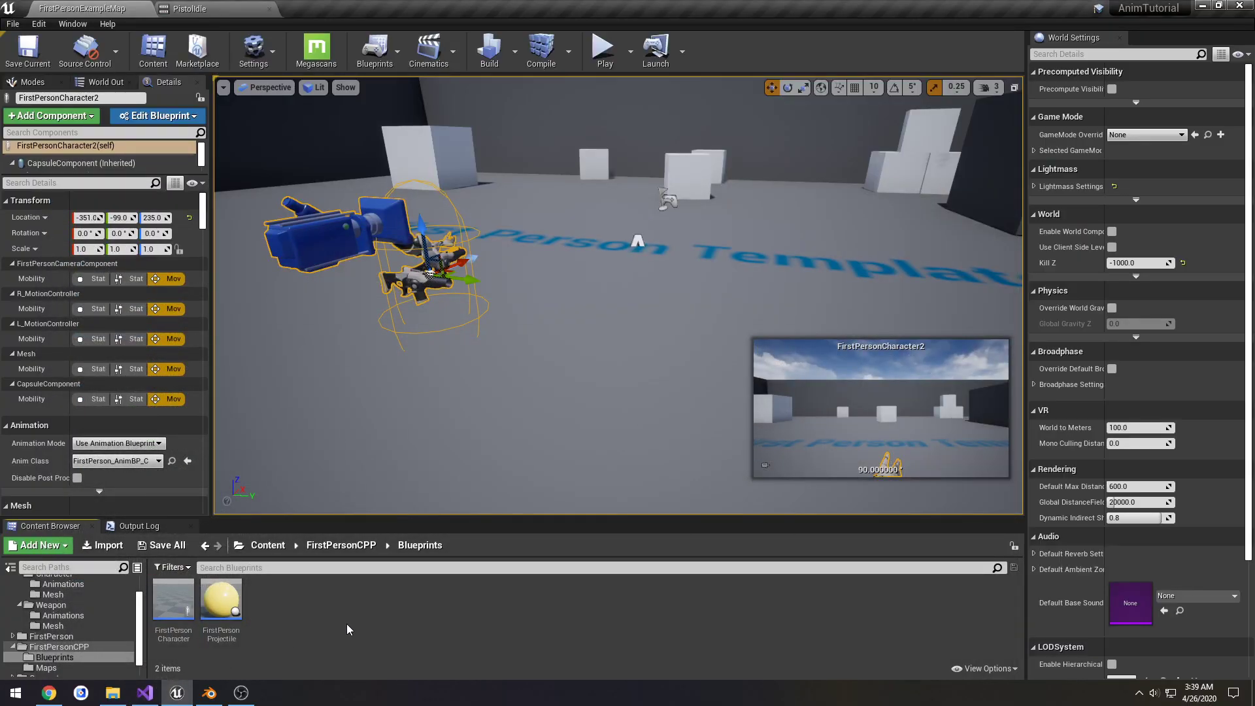
left_click(189, 9)
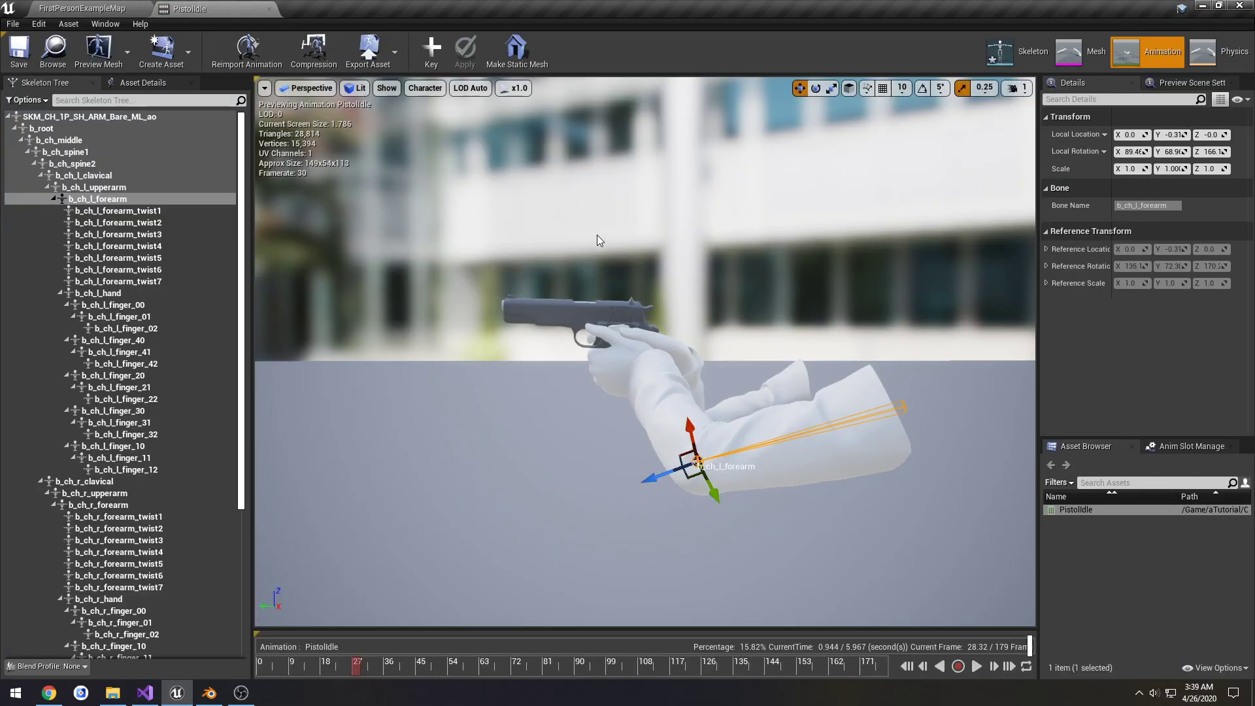